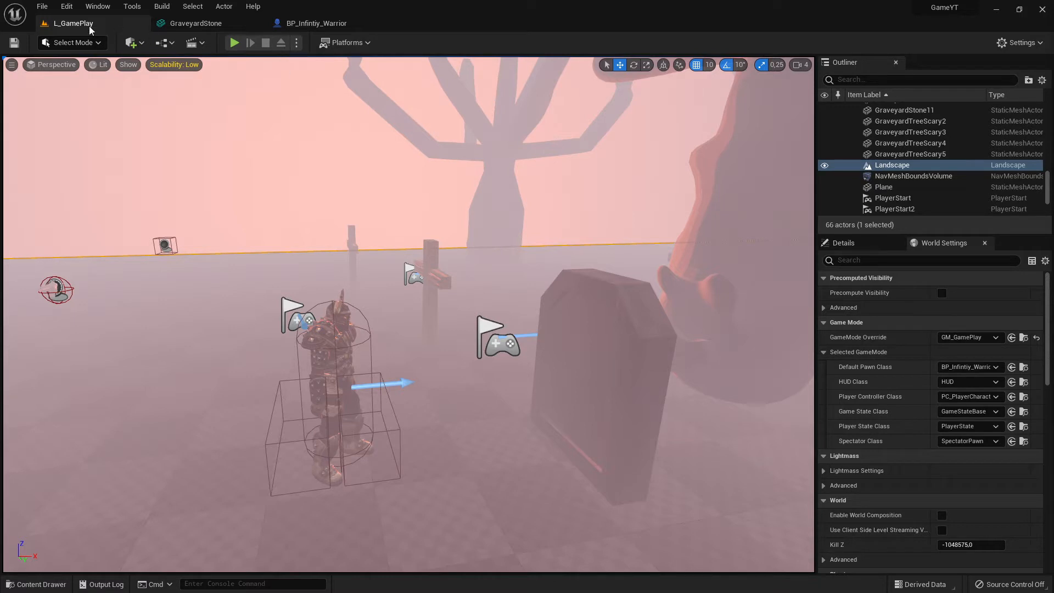
Open the project's Collision settings and expand the collision presets list
{"action": "left_click", "coordinate": [65, 9]}
{"action": "mouse_move", "coordinate": [46, 10]}
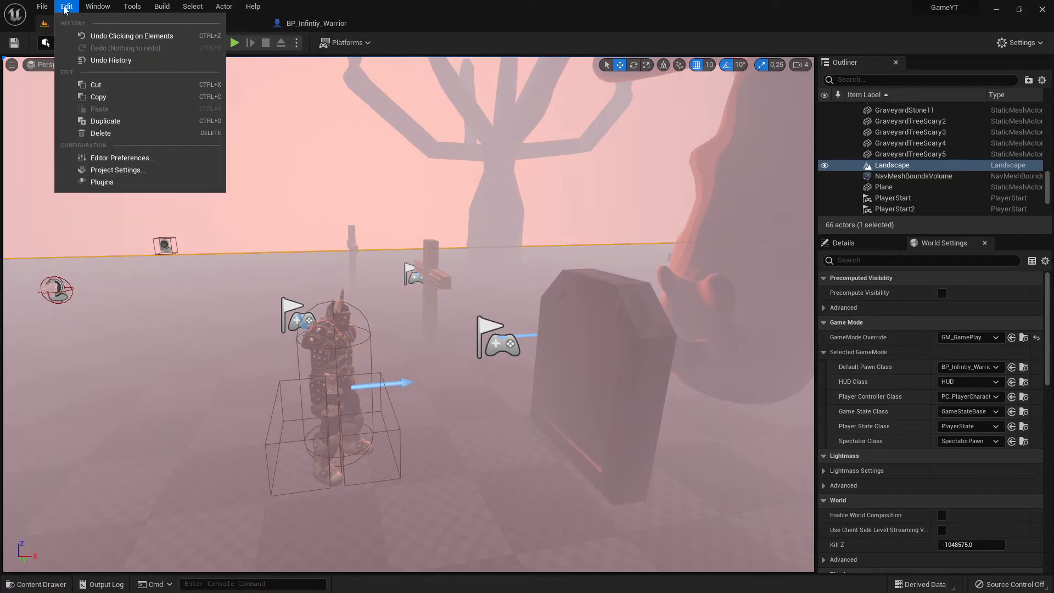
{"action": "left_click", "coordinate": [112, 171]}
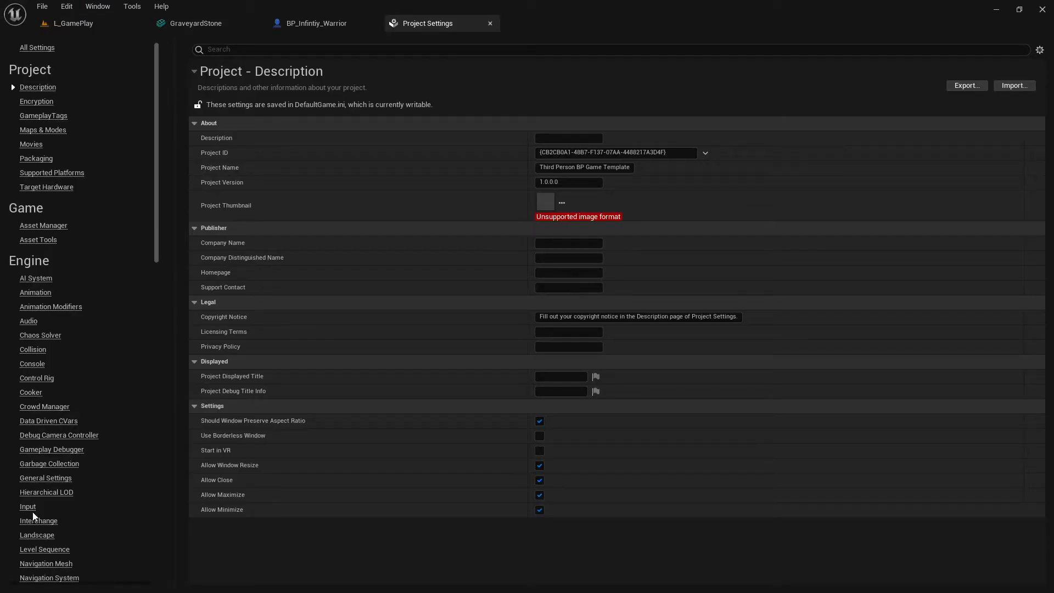
{"action": "left_click", "coordinate": [34, 350]}
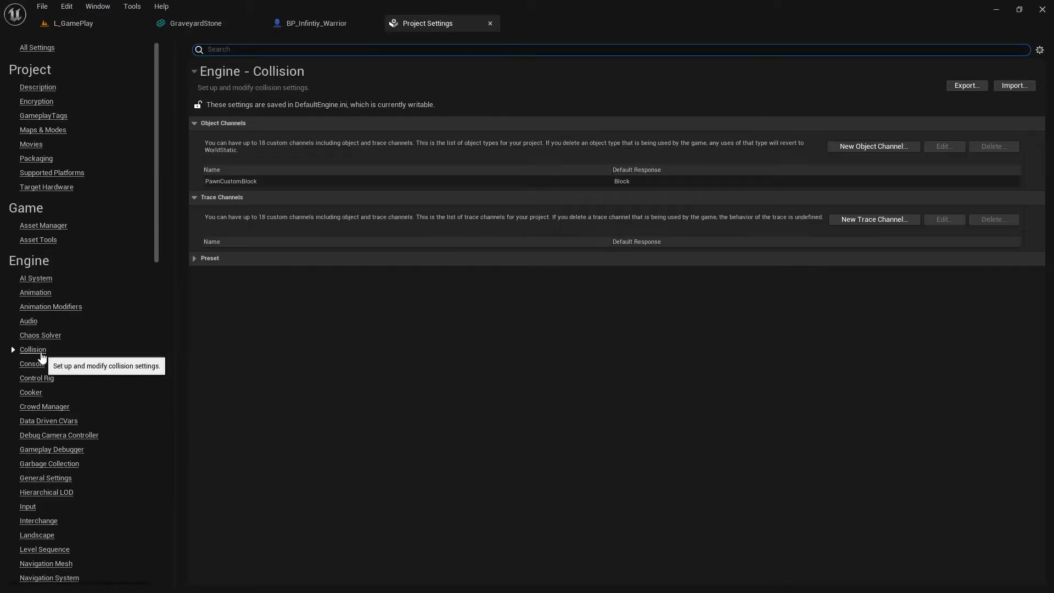
{"action": "left_click", "coordinate": [191, 258]}
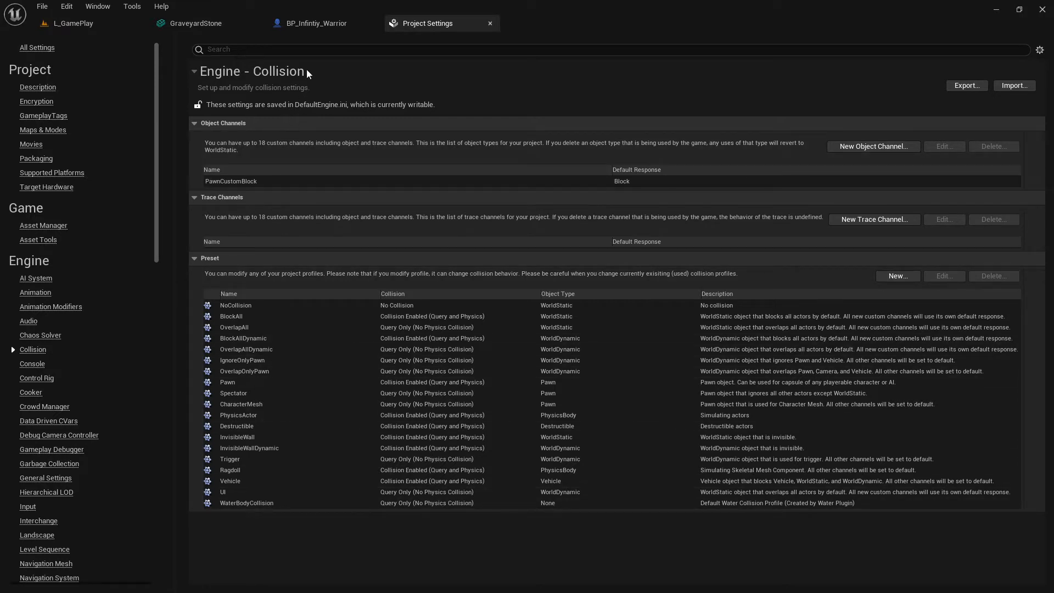
{"action": "left_click", "coordinate": [321, 24]}
{"action": "left_click", "coordinate": [220, 23]}
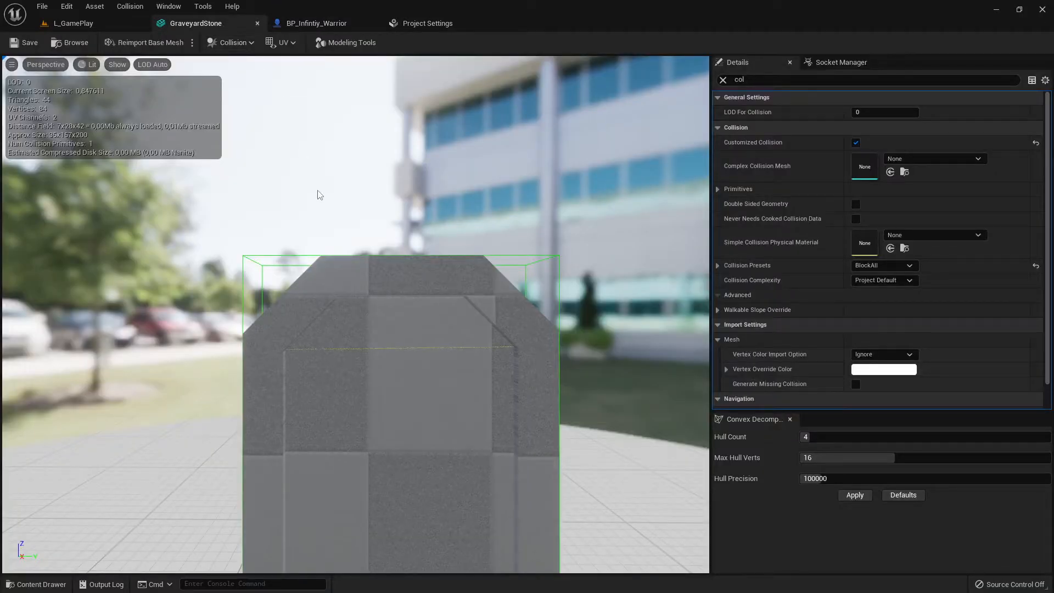
{"action": "left_click", "coordinate": [82, 24]}
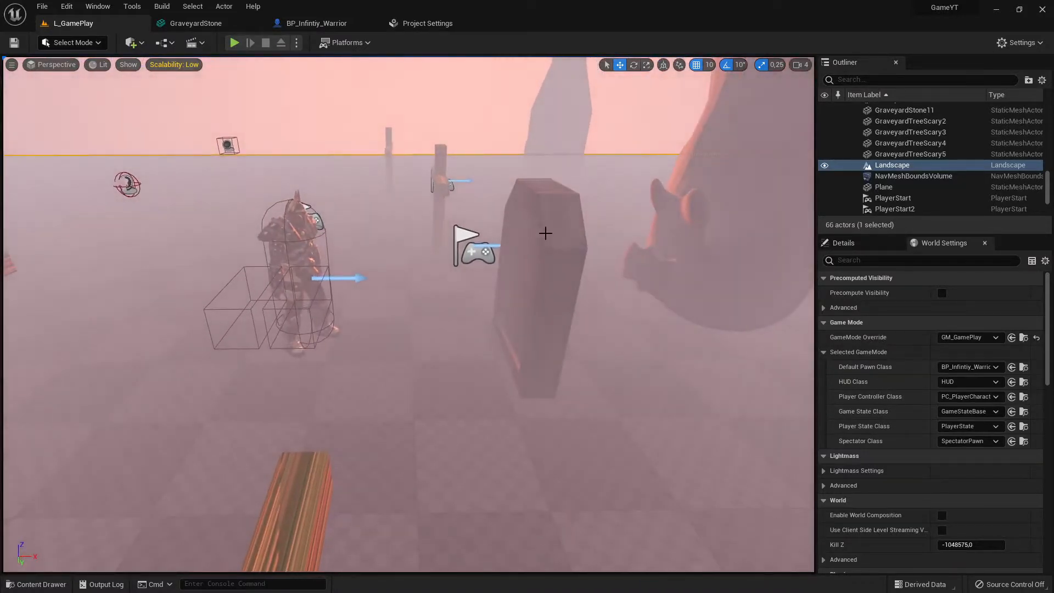
Select the gravestone in the level and move in to inspect it up close
{"action": "left_click", "coordinate": [552, 245]}
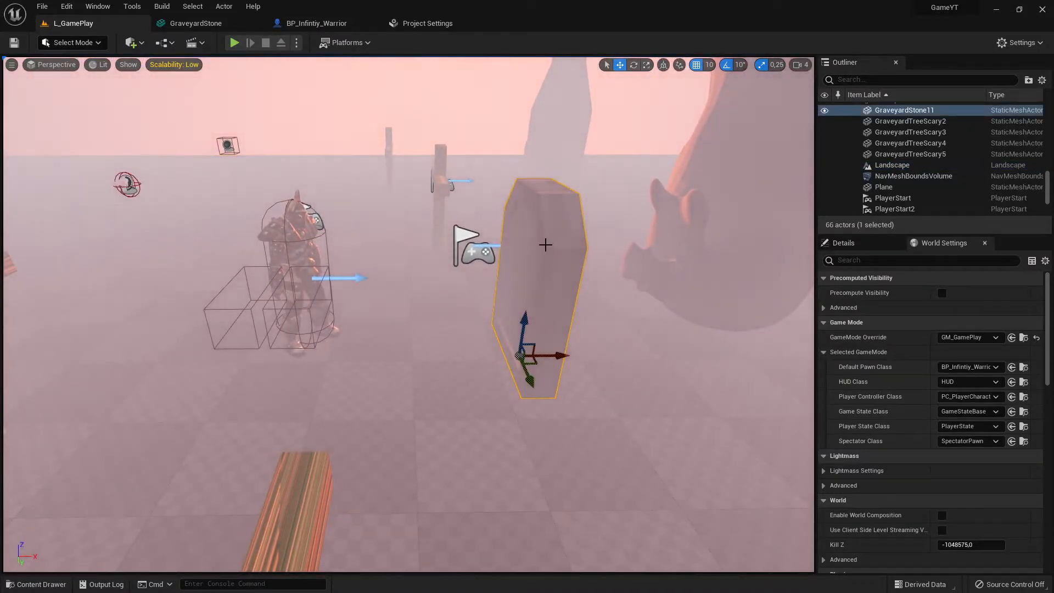
{"action": "key", "text": "w"}
{"action": "right_click_drag", "start_coordinate": [552, 245], "coordinate": [525, 272]}
{"action": "key", "text": "s"}
{"action": "key", "text": "s"}
{"action": "key", "text": "w"}
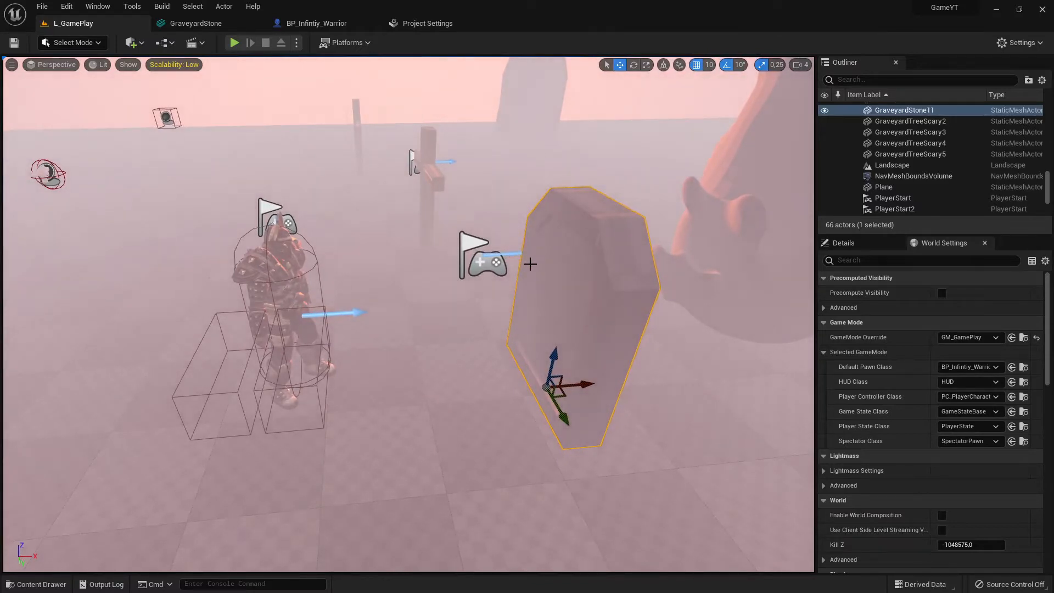
{"action": "key", "text": "w"}
{"action": "right_click_drag", "start_coordinate": [530, 264], "coordinate": [483, 263]}
{"action": "left_click", "coordinate": [328, 233]}
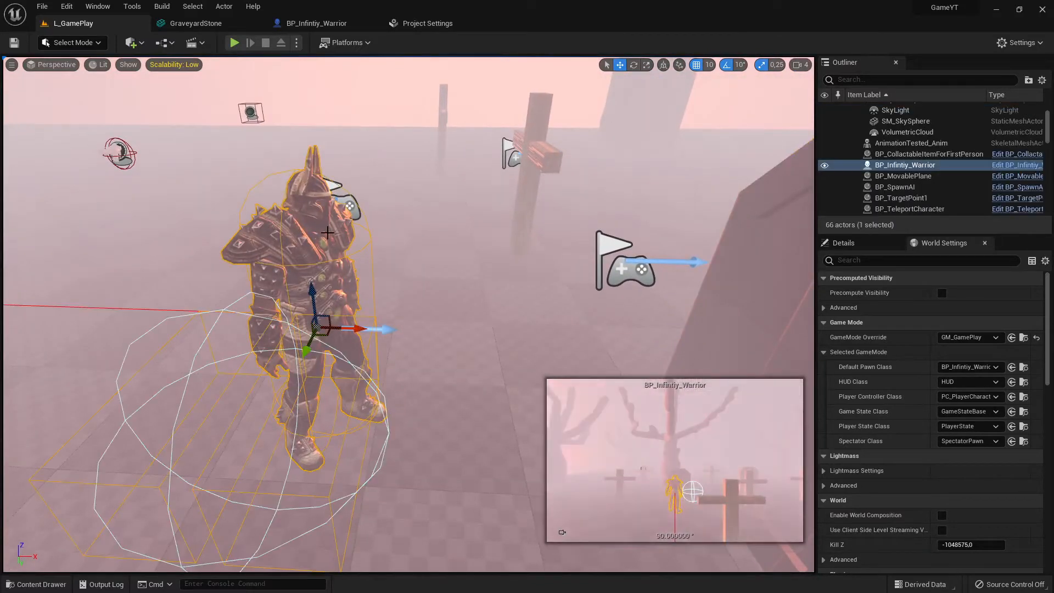
Navigate around the warrior and gravestone, selecting nearby actors to examine their placement
{"action": "right_click_drag", "start_coordinate": [327, 233], "coordinate": [254, 192]}
{"action": "key", "text": "a"}
{"action": "key", "text": "w"}
{"action": "key", "text": "d"}
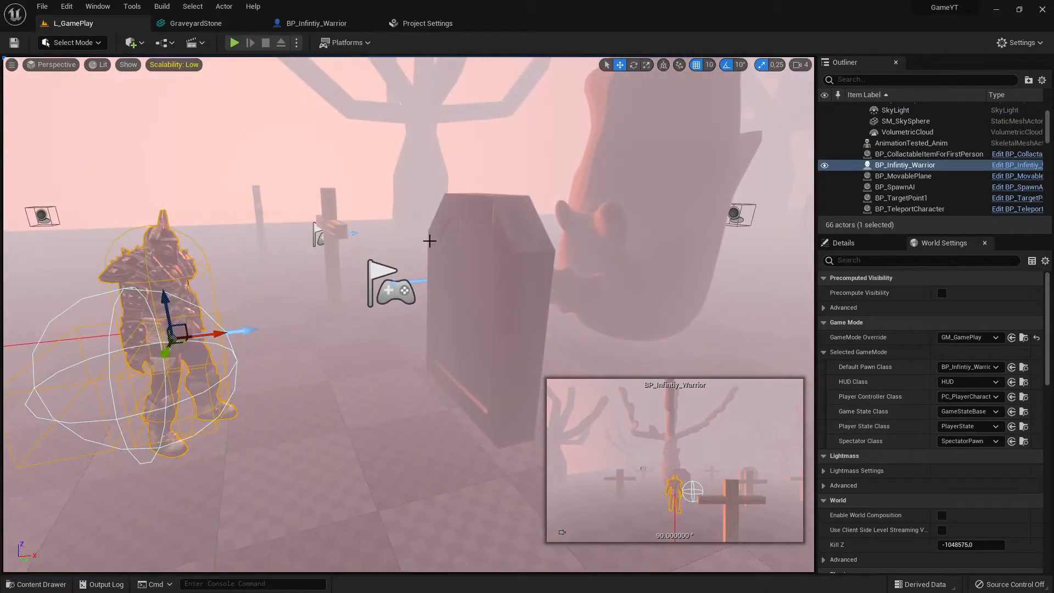
{"action": "left_click", "coordinate": [498, 242]}
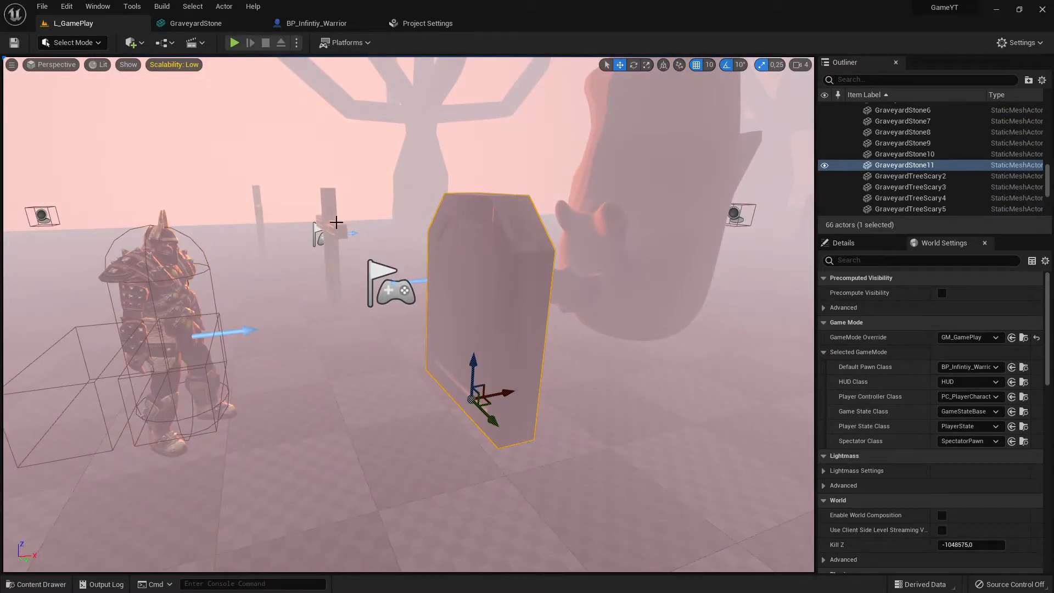
{"action": "left_click", "coordinate": [335, 222]}
{"action": "left_click", "coordinate": [647, 185]}
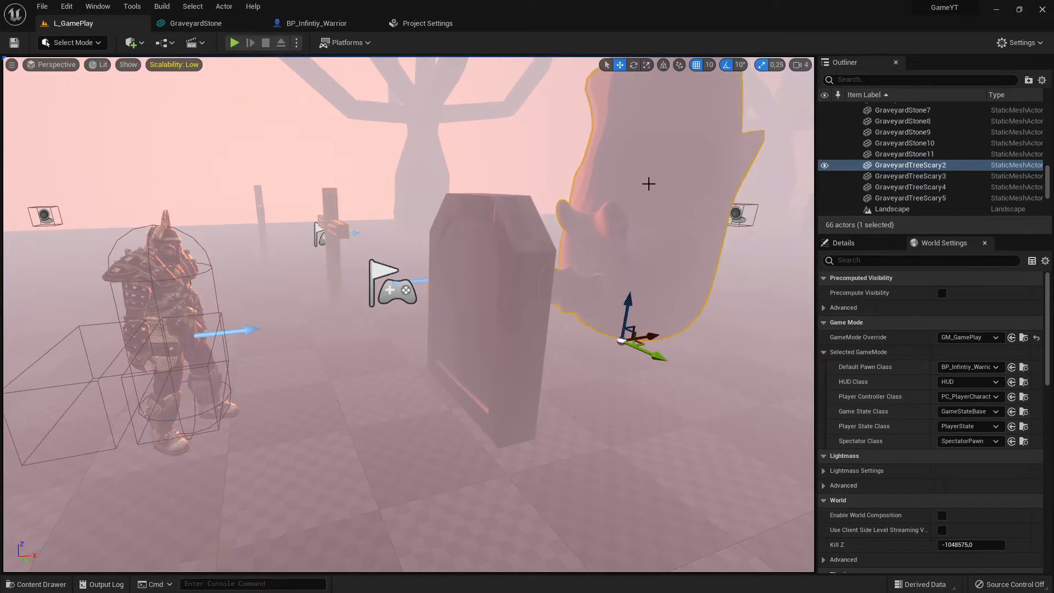
{"action": "left_click", "coordinate": [335, 406]}
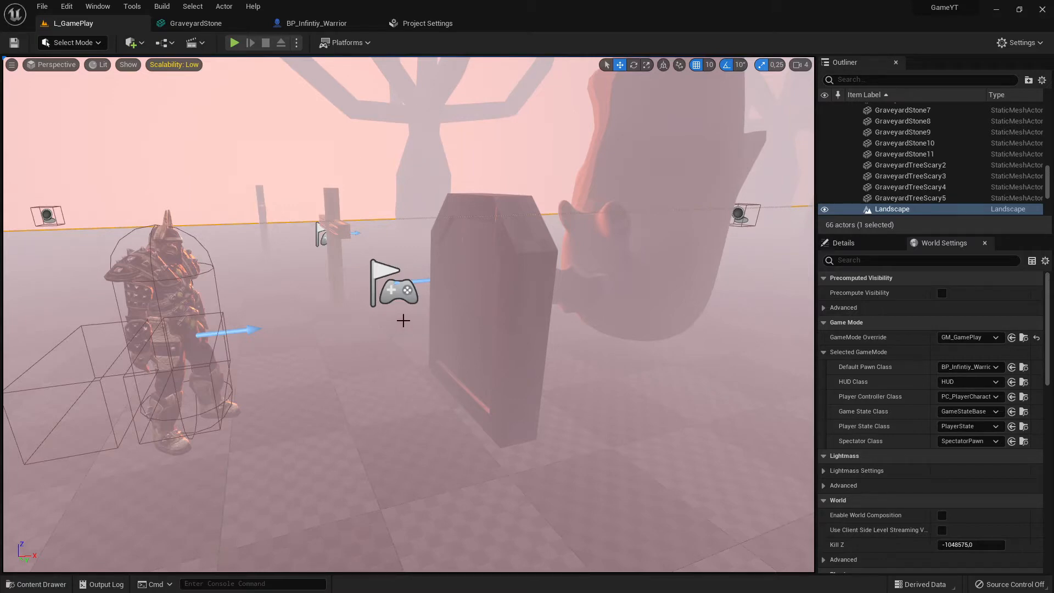
{"action": "right_click_drag", "start_coordinate": [409, 314], "coordinate": [374, 297]}
{"action": "key", "text": "w"}
{"action": "key", "text": "s"}
{"action": "right_click_drag", "start_coordinate": [598, 402], "coordinate": [589, 391]}
{"action": "key", "text": "w"}
{"action": "key", "text": "s"}
{"action": "left_click", "coordinate": [629, 377]}
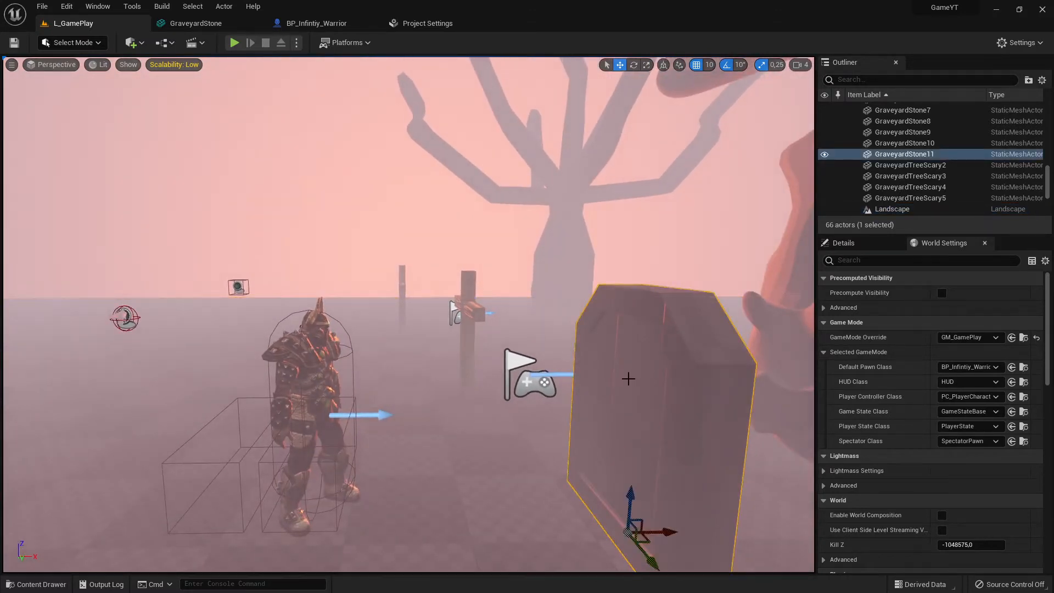
{"action": "right_click_drag", "start_coordinate": [656, 296], "coordinate": [586, 298]}
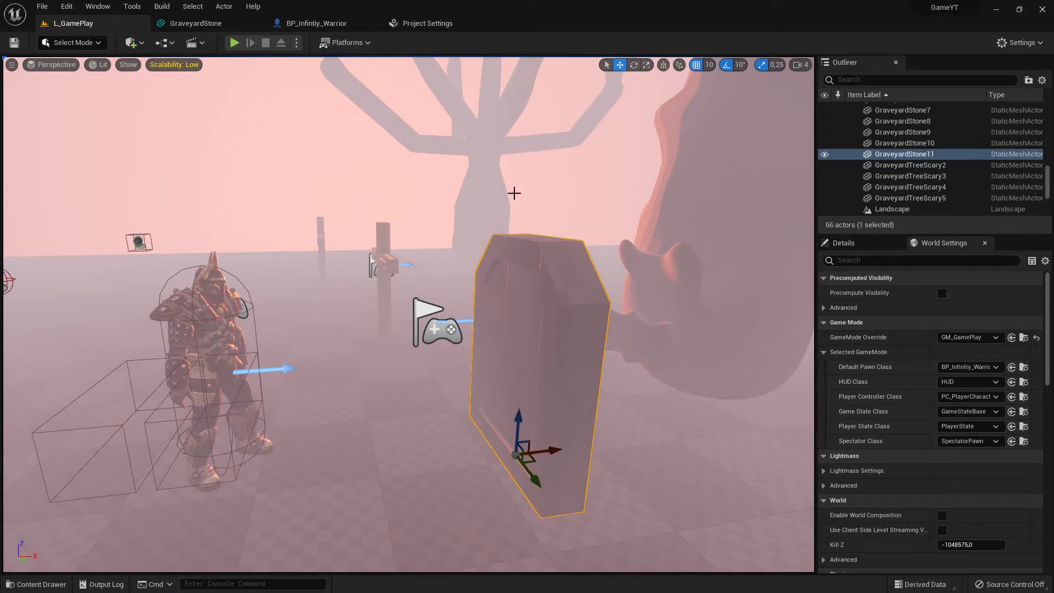
Open the GraveyardStone static mesh from the Blender content folder and display its complex collision
{"action": "left_click", "coordinate": [35, 584]}
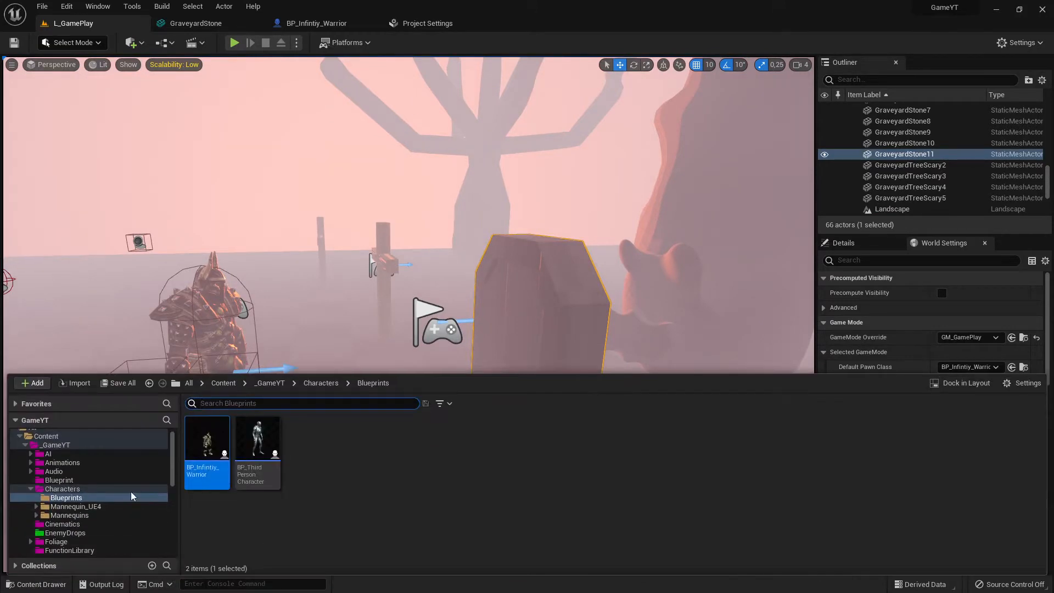
{"action": "left_click", "coordinate": [52, 438]}
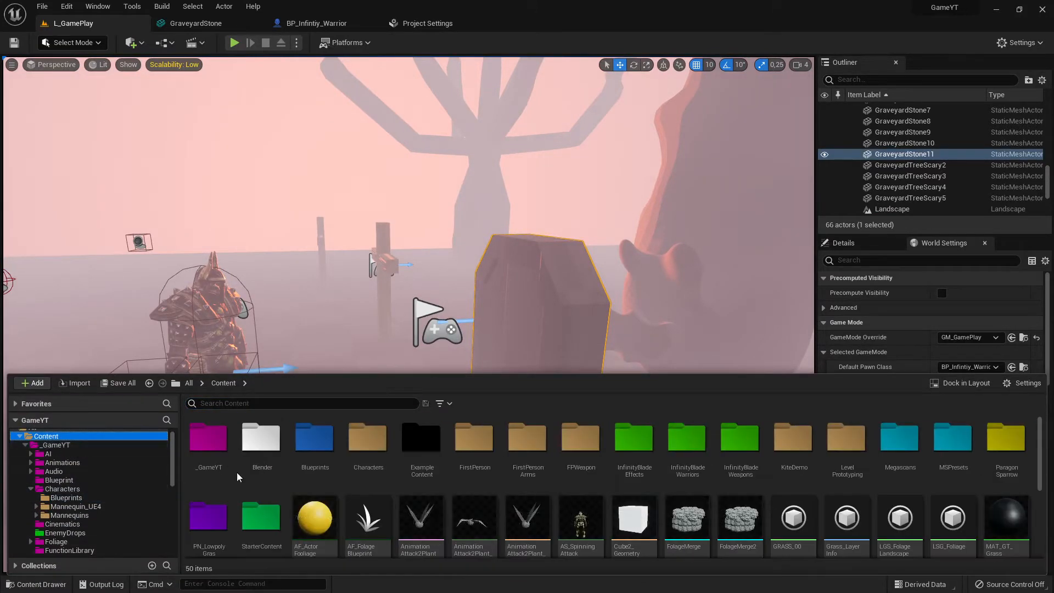
{"action": "double_click", "coordinate": [261, 438]}
{"action": "left_click", "coordinate": [401, 440]}
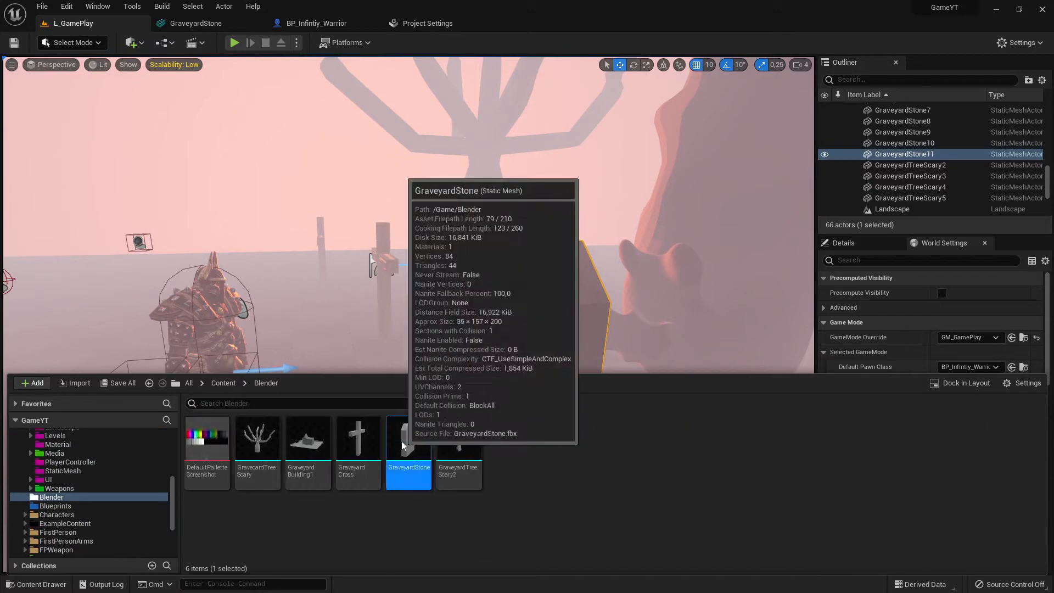
{"action": "double_click", "coordinate": [401, 440]}
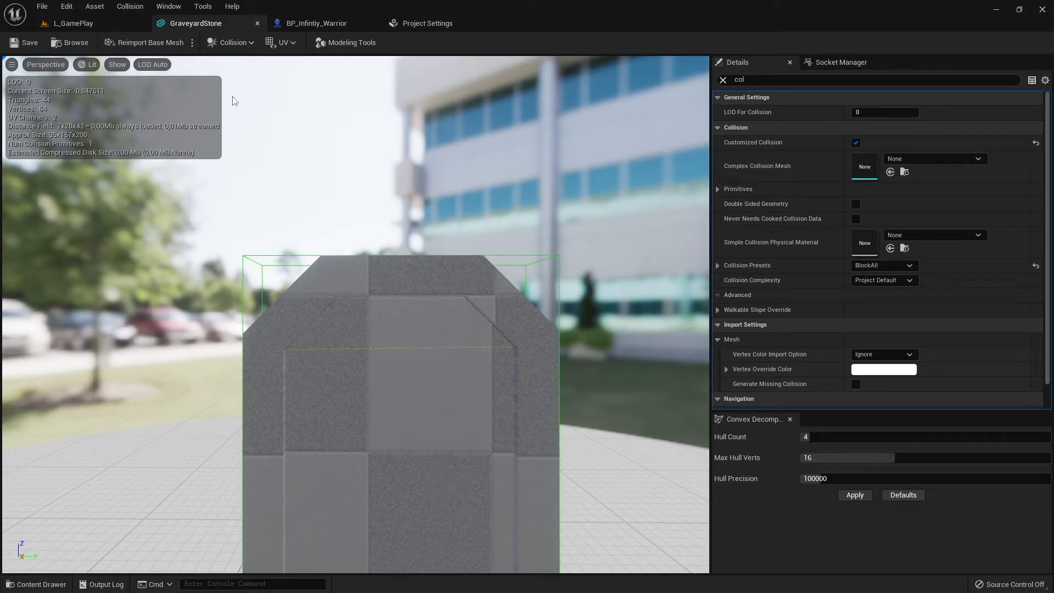
{"action": "left_click", "coordinate": [115, 65]}
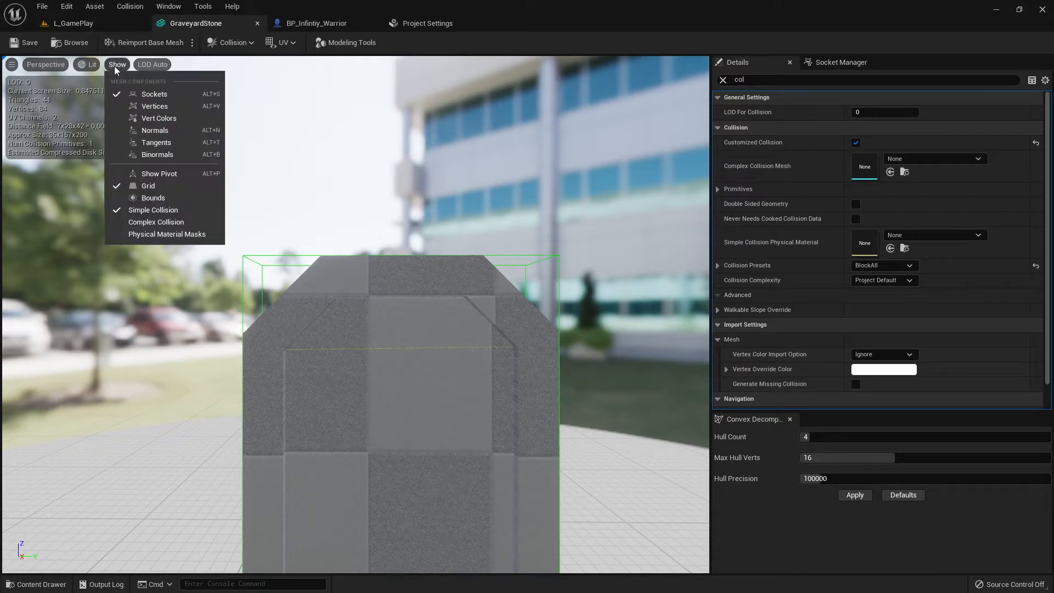
{"action": "left_click", "coordinate": [160, 222]}
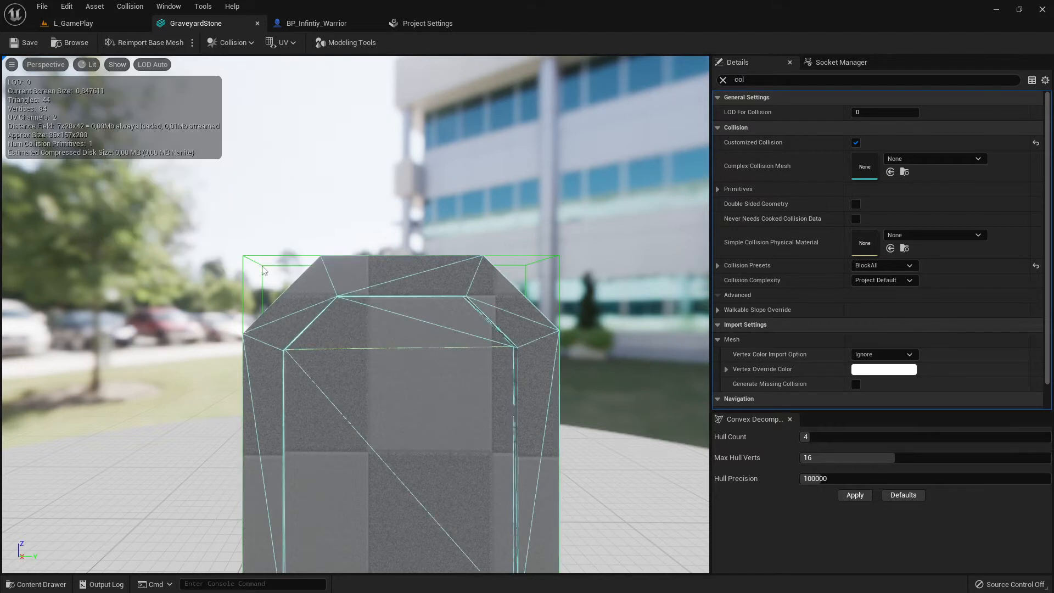
Select the mesh's box collision primitive and try to remove its simplified collision
{"action": "left_click", "coordinate": [129, 6]}
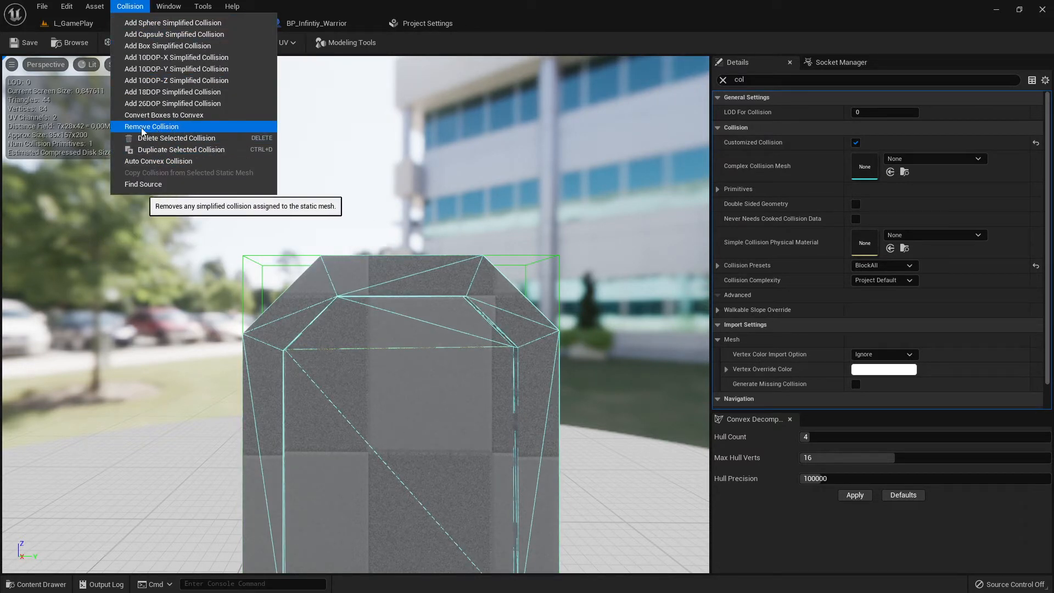
{"action": "left_click", "coordinate": [597, 264]}
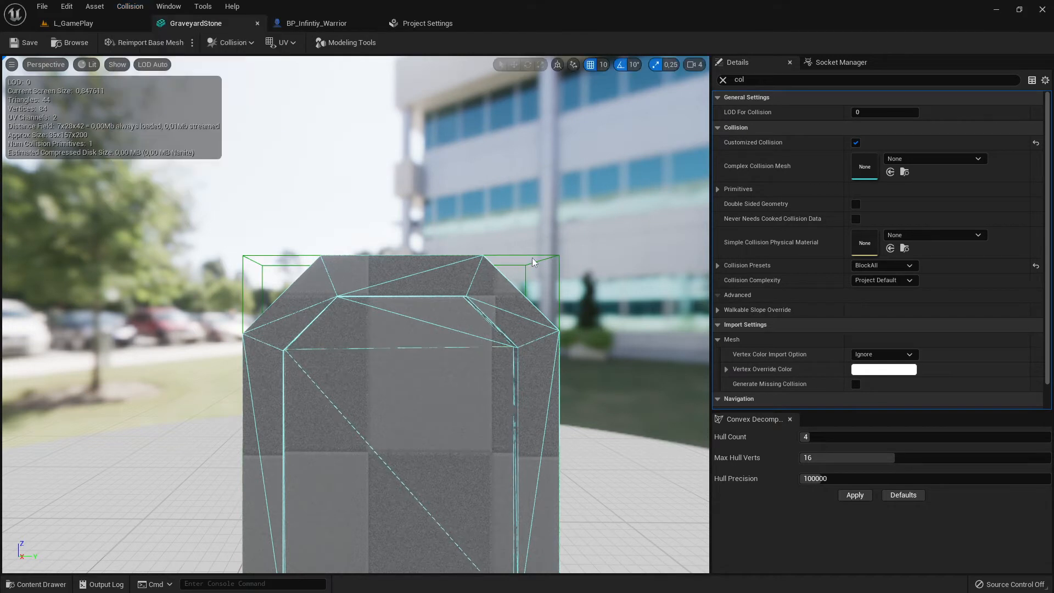
{"action": "left_click", "coordinate": [532, 259]}
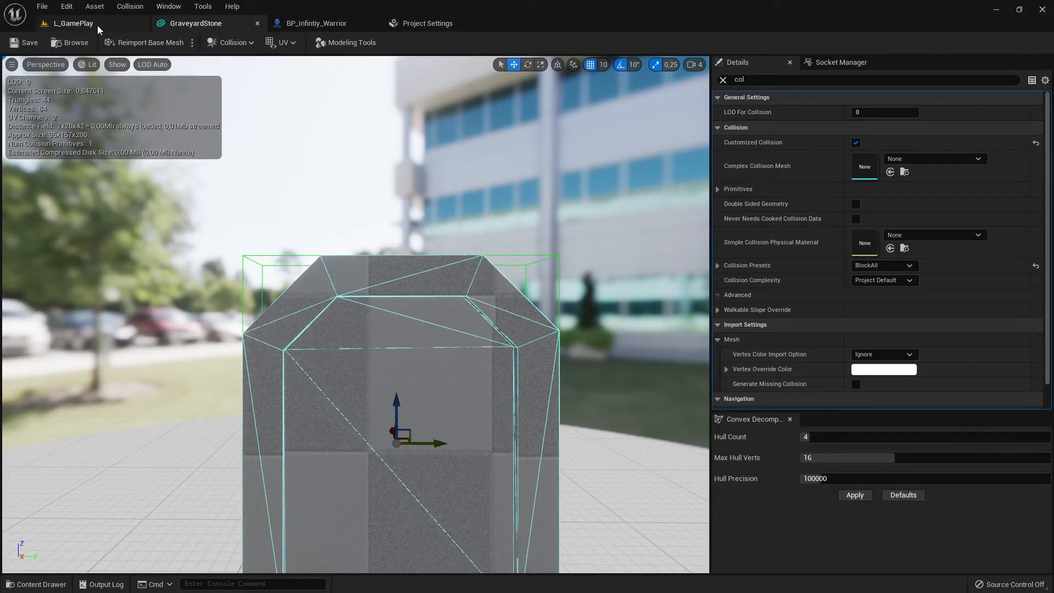
{"action": "left_click", "coordinate": [130, 6]}
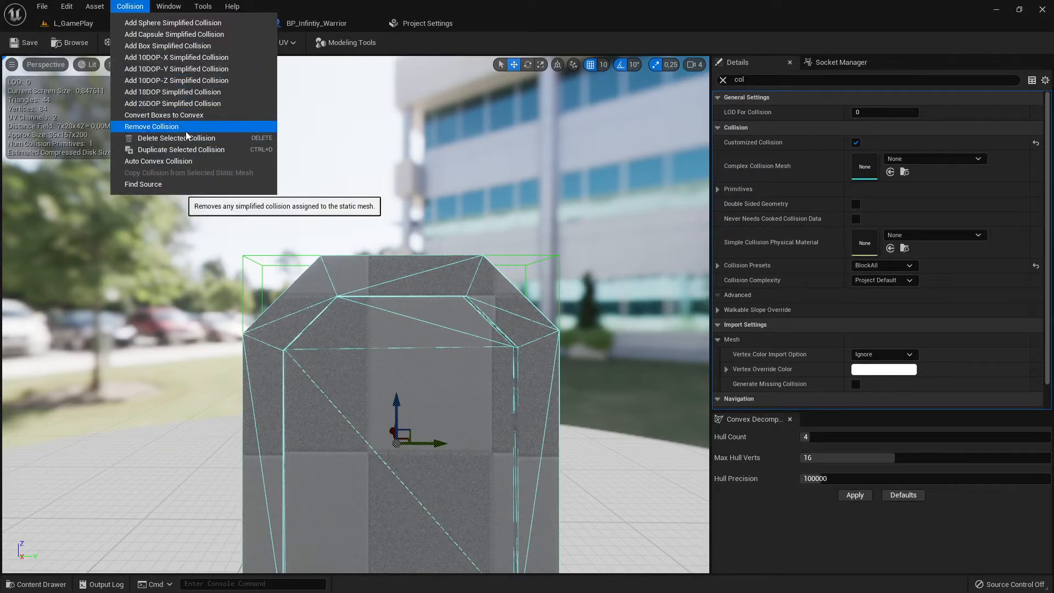
{"action": "left_click", "coordinate": [127, 169]}
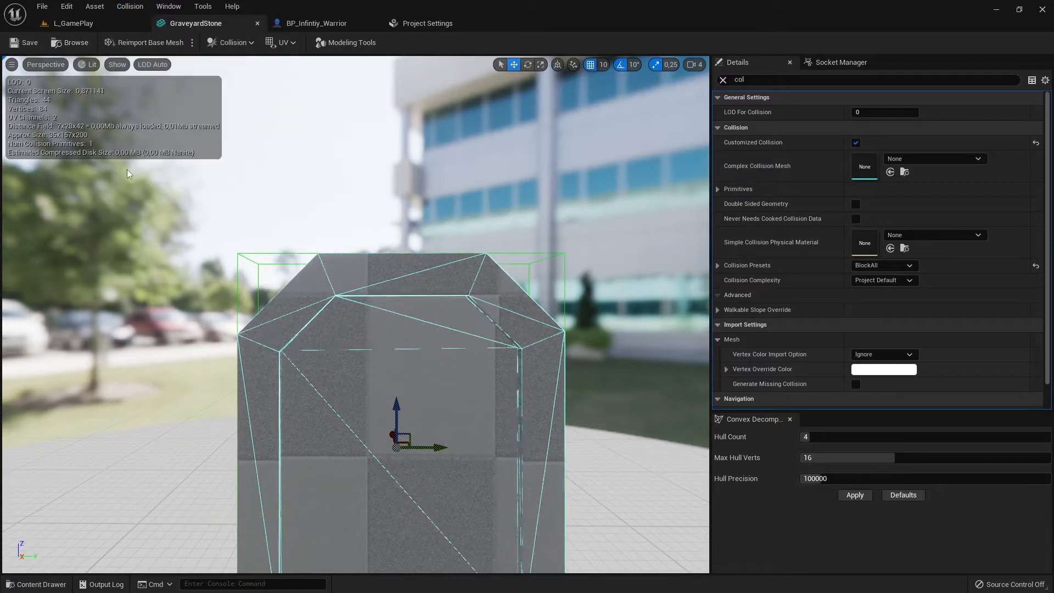
Hide the complex collision display and expand the collision primitives in the mesh details
{"action": "left_click", "coordinate": [117, 64]}
{"action": "left_click", "coordinate": [153, 222]}
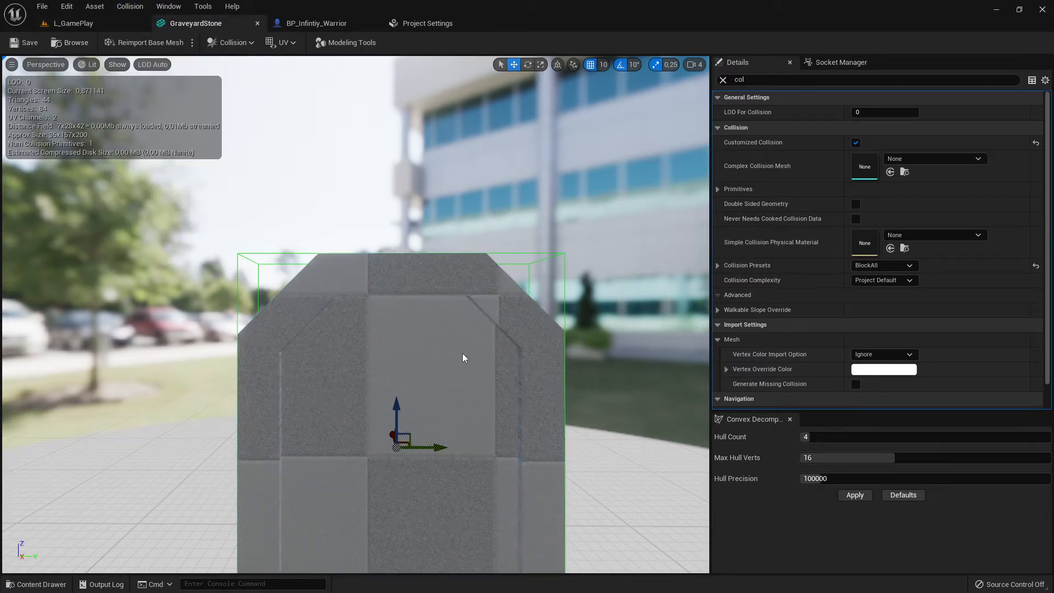
{"action": "left_click", "coordinate": [737, 80]}
{"action": "left_click_drag", "start_coordinate": [744, 81], "coordinate": [704, 97]}
{"action": "left_click", "coordinate": [718, 189]}
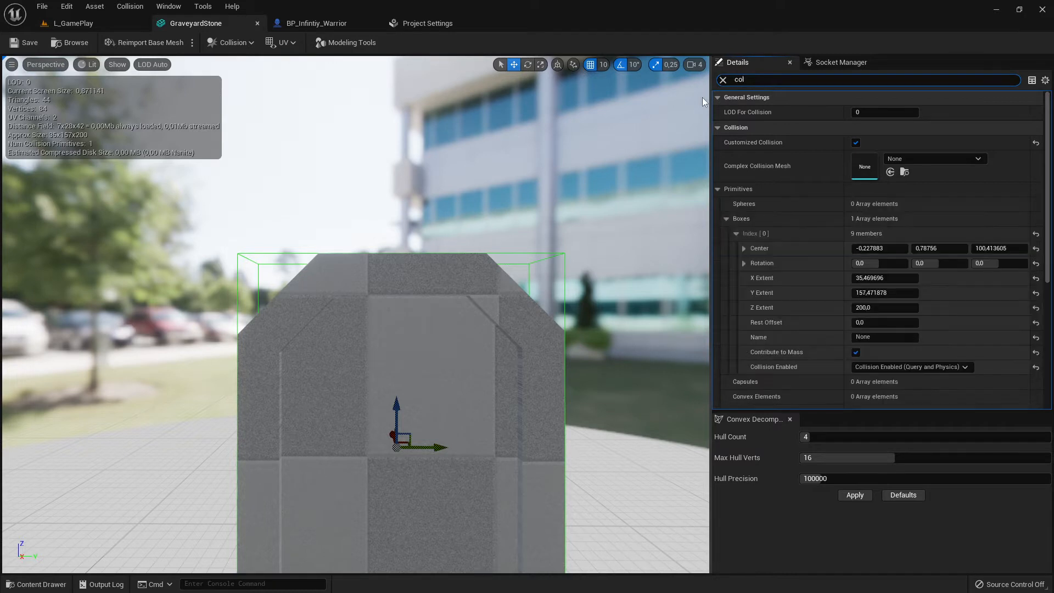
Examine the box collision primitive's center and extents within the Collision details
{"action": "left_click", "coordinate": [717, 128]}
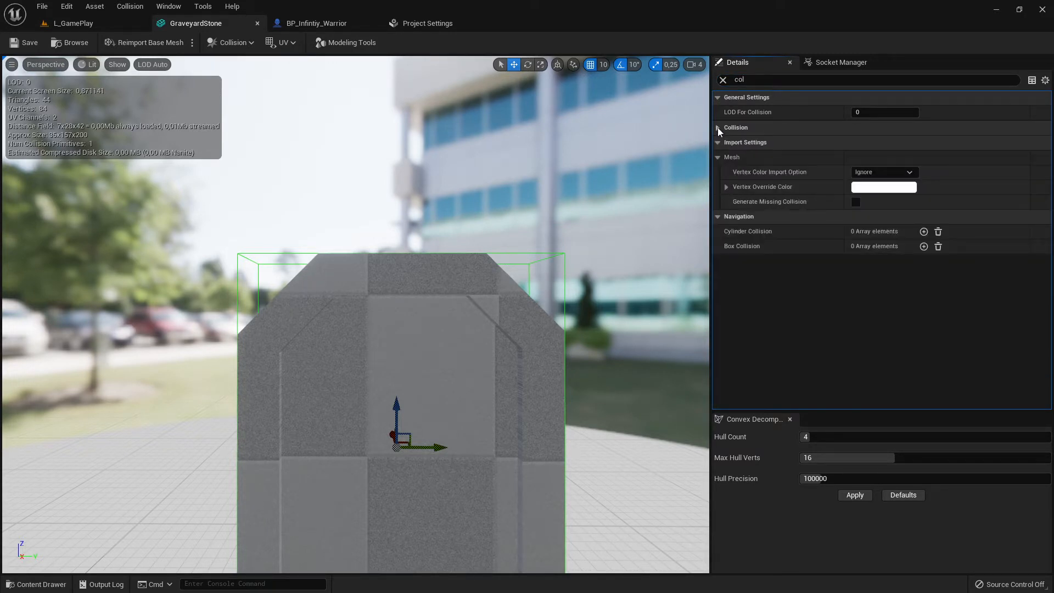
{"action": "left_click", "coordinate": [718, 127]}
{"action": "left_click", "coordinate": [721, 130]}
{"action": "left_click", "coordinate": [718, 128]}
{"action": "left_click", "coordinate": [717, 129]}
{"action": "left_click", "coordinate": [718, 128]}
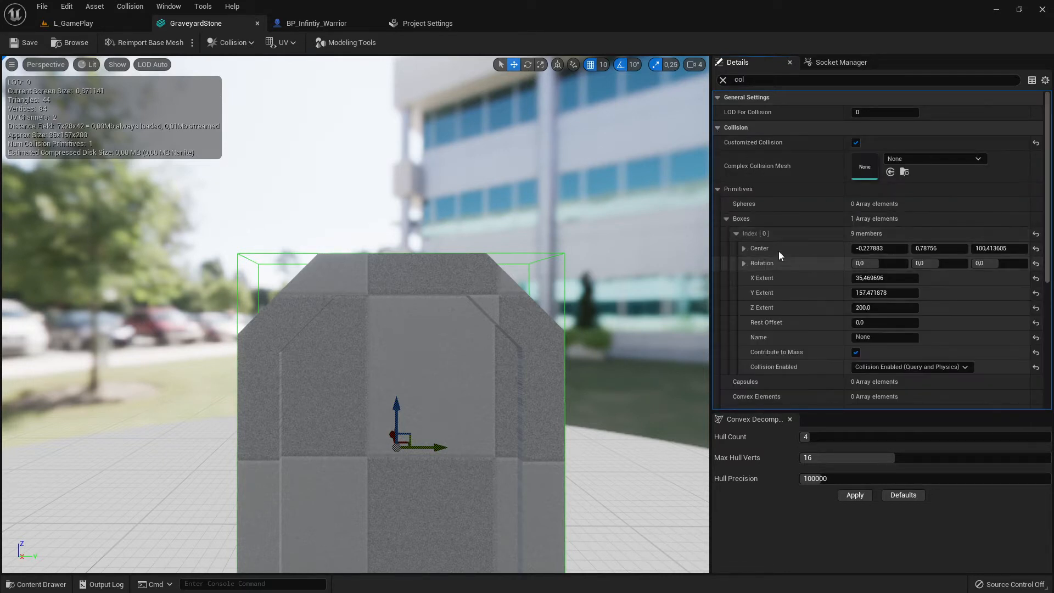
{"action": "left_click", "coordinate": [718, 189]}
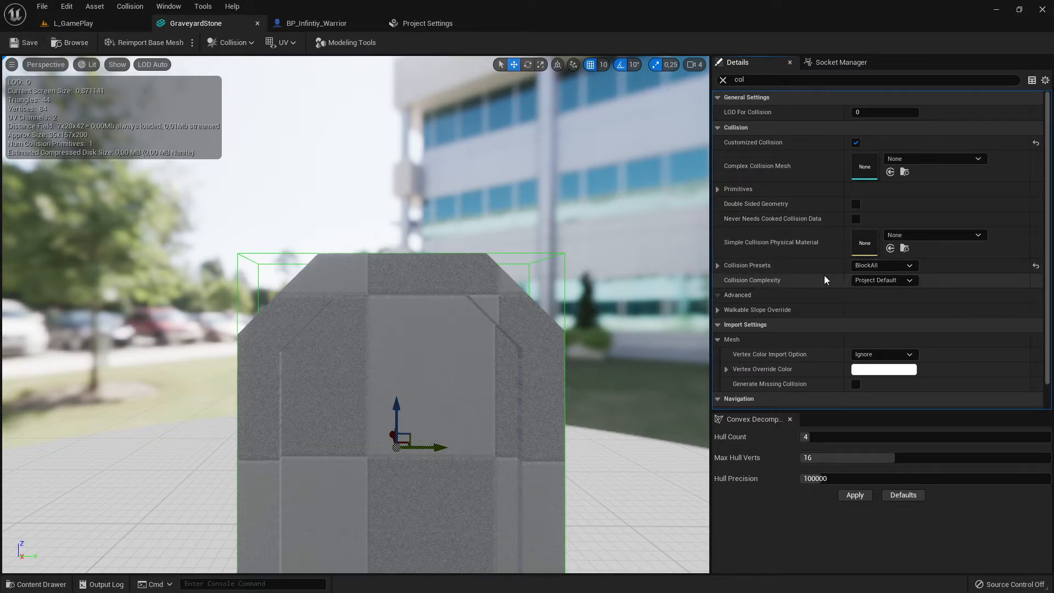
Close the convex decomposition panel and inspect the BlockAll collision preset's responses
{"action": "left_click", "coordinate": [790, 420]}
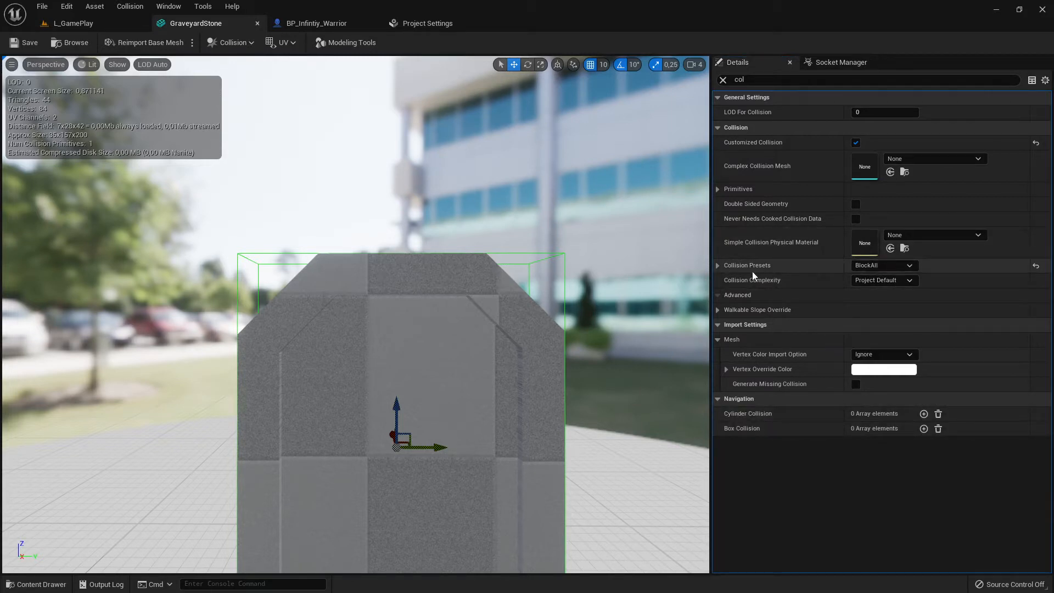
{"action": "left_click", "coordinate": [719, 265]}
{"action": "left_click", "coordinate": [719, 266]}
{"action": "left_click", "coordinate": [719, 265]}
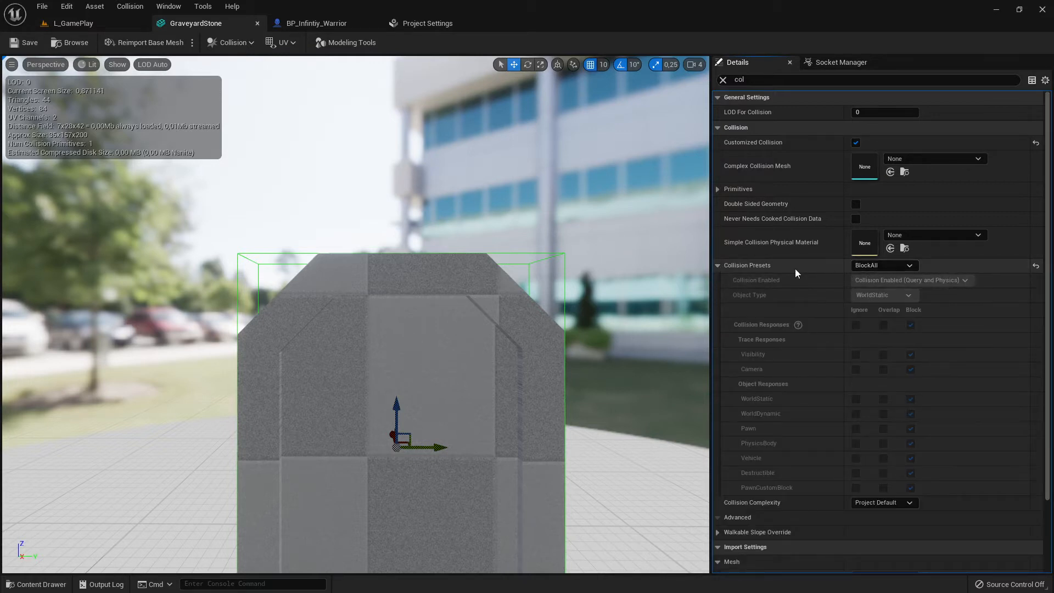
{"action": "left_click", "coordinate": [720, 265]}
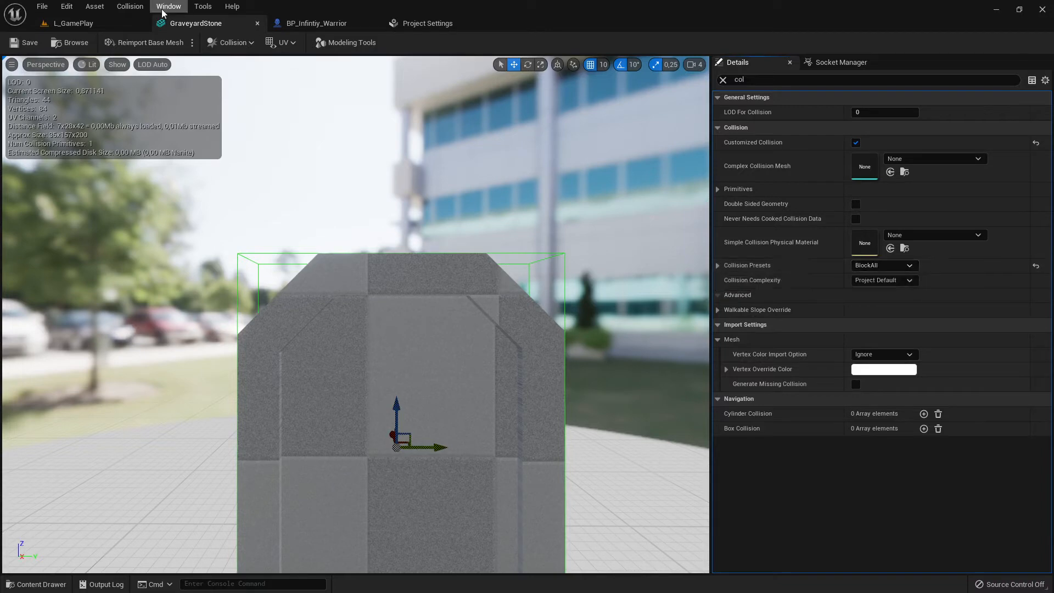
Return to the level and view the gravestone again in the viewport
{"action": "left_click", "coordinate": [98, 25]}
{"action": "mouse_move", "coordinate": [639, 297]}
{"action": "right_mouse_down"}
{"action": "mouse_move", "coordinate": [618, 310]}
{"action": "mouse_move", "coordinate": [639, 298]}
{"action": "right_mouse_up"}
{"action": "key", "text": "w"}
{"action": "key", "text": "s"}
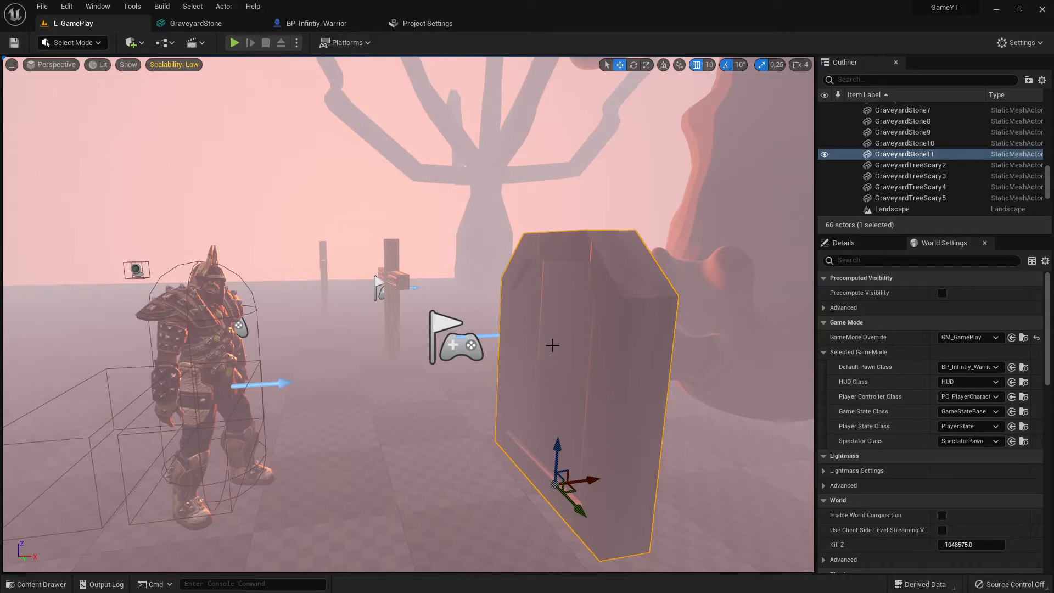
Alternately select the warrior character and the gravestone to compare their collision shapes in the viewport
{"action": "right_click_drag", "start_coordinate": [549, 340], "coordinate": [489, 325]}
{"action": "key", "text": "s"}
{"action": "key", "text": "w"}
{"action": "key", "text": "s"}
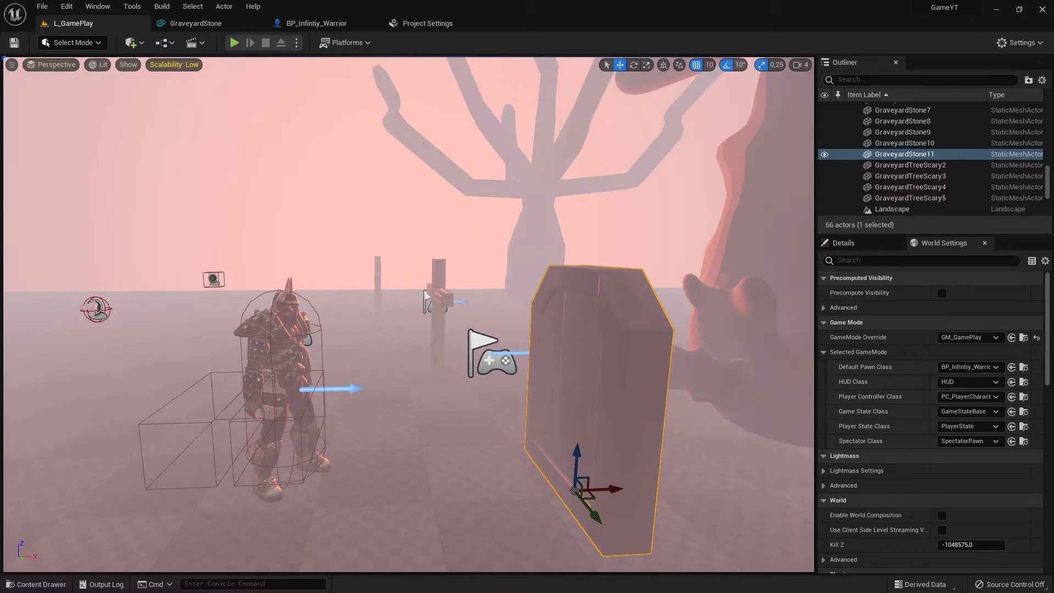
{"action": "left_click", "coordinate": [288, 338]}
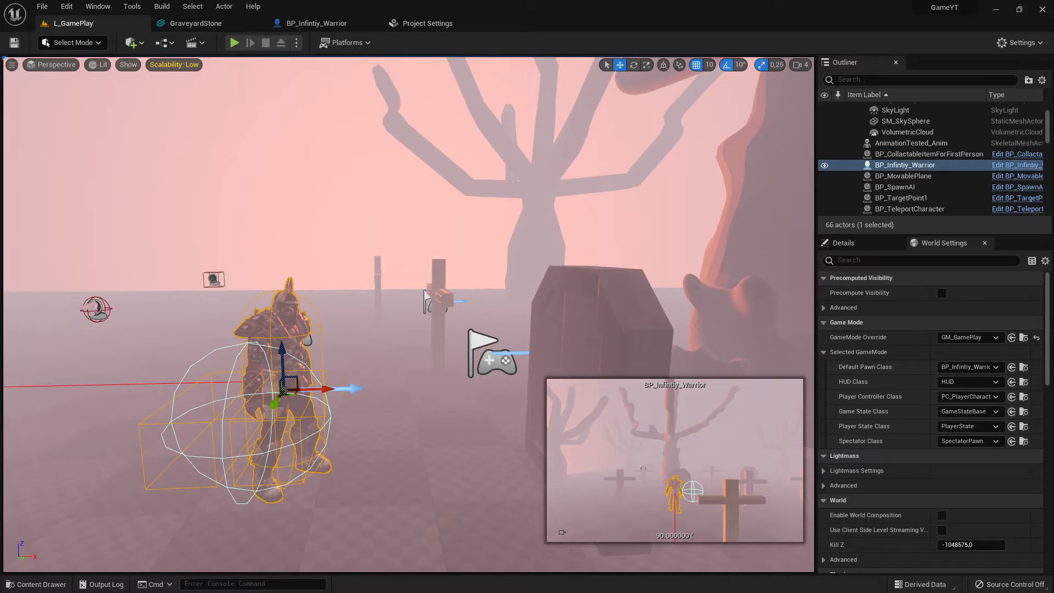
{"action": "left_click", "coordinate": [569, 326]}
{"action": "left_click", "coordinate": [274, 332]}
{"action": "left_click", "coordinate": [569, 324]}
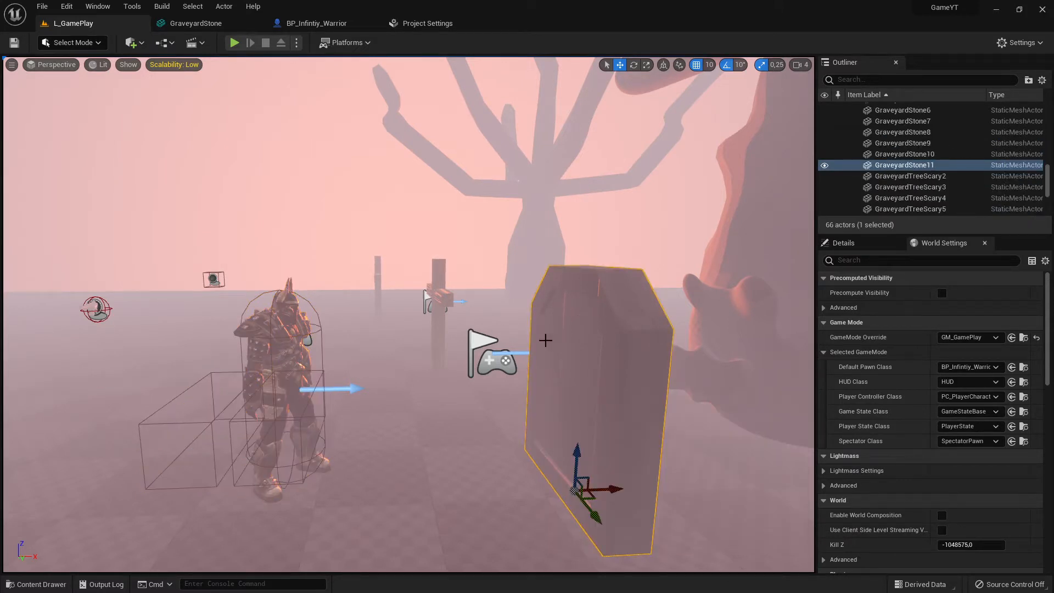
{"action": "left_click", "coordinate": [296, 346]}
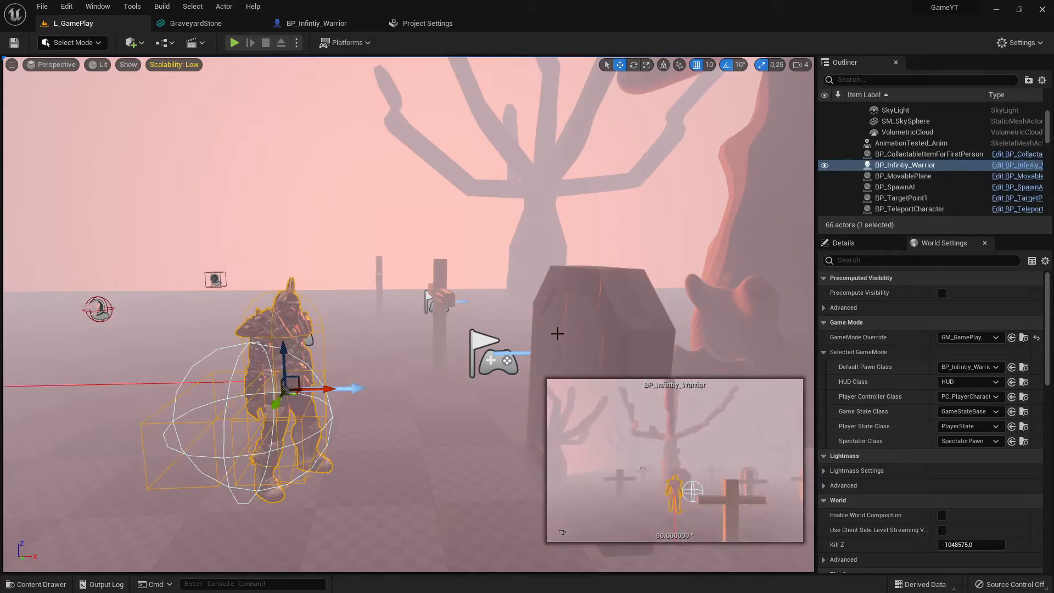
{"action": "left_click", "coordinate": [550, 329]}
{"action": "left_click", "coordinate": [296, 343]}
{"action": "left_click", "coordinate": [572, 311]}
{"action": "left_click", "coordinate": [352, 333]}
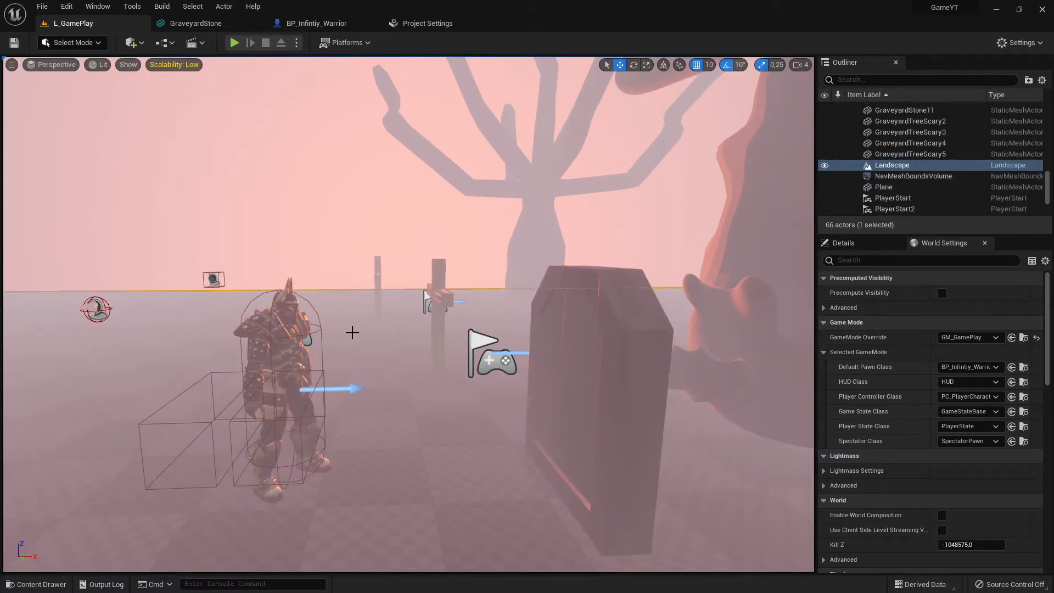
{"action": "left_click", "coordinate": [602, 324]}
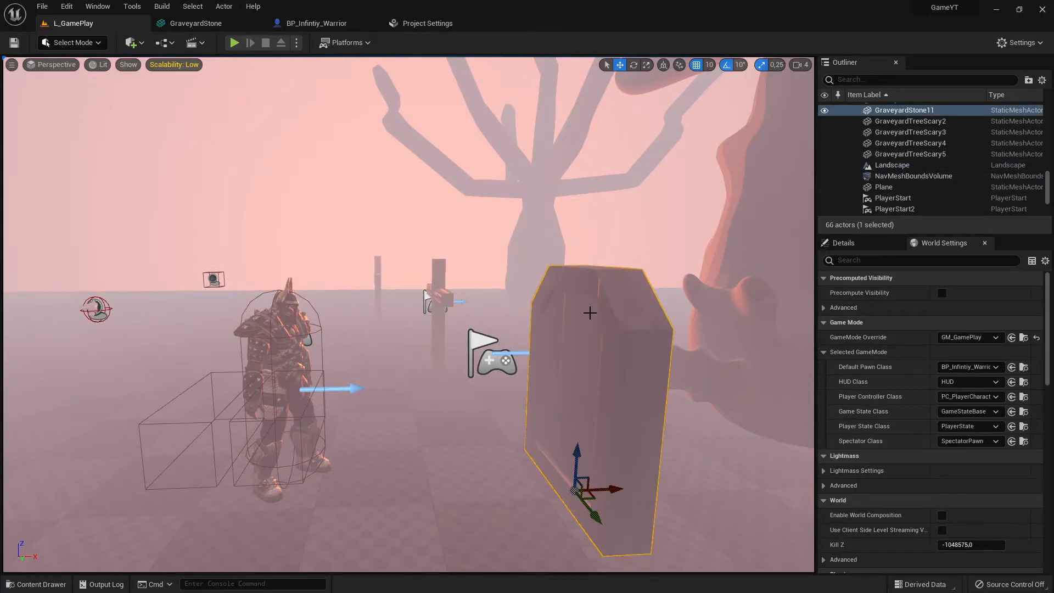
{"action": "left_click", "coordinate": [278, 296]}
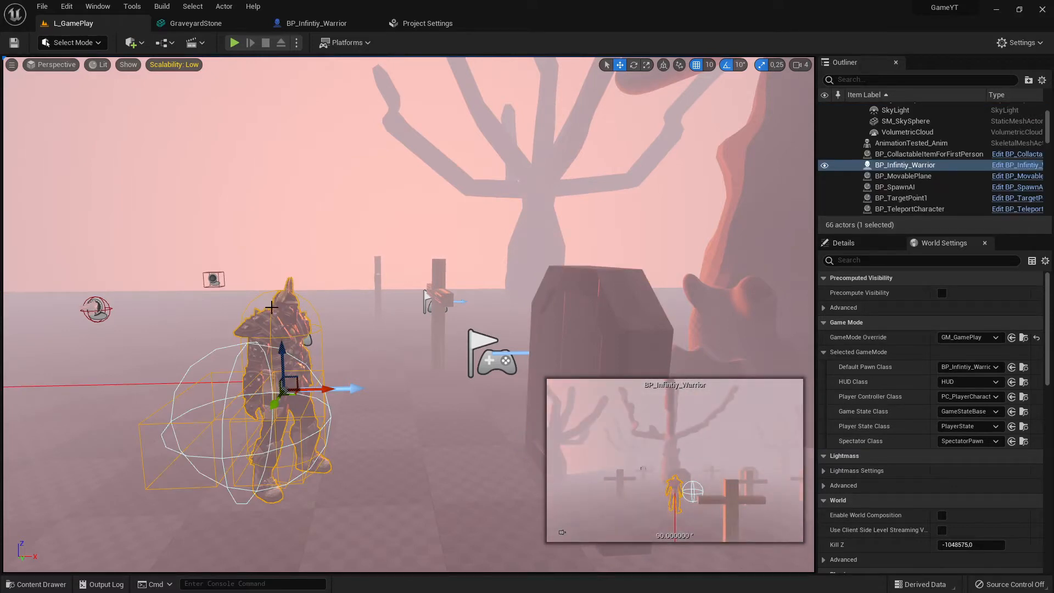
{"action": "left_click", "coordinate": [582, 320]}
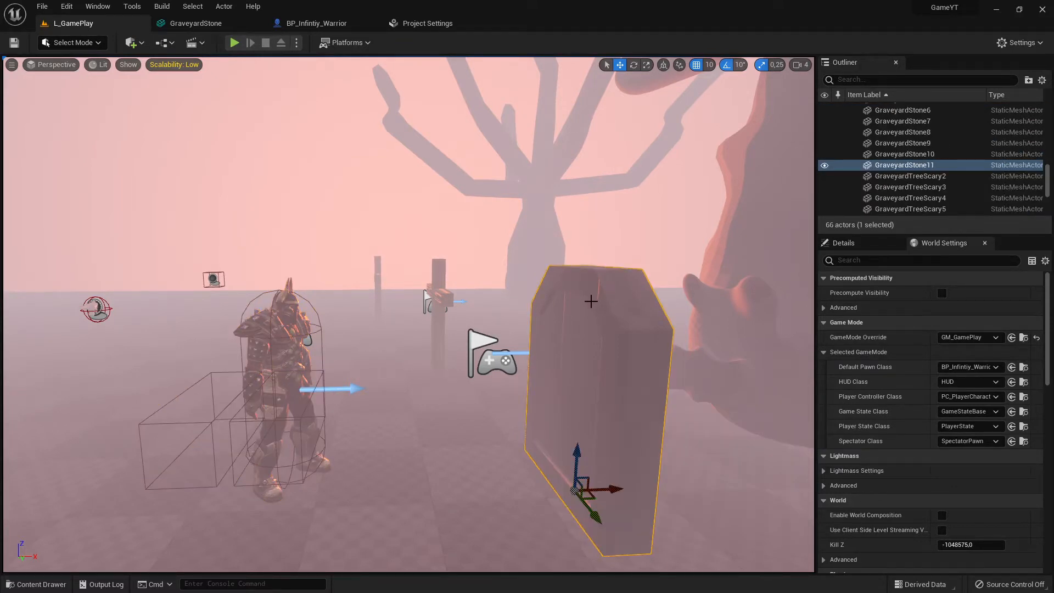
{"action": "left_click", "coordinate": [421, 451]}
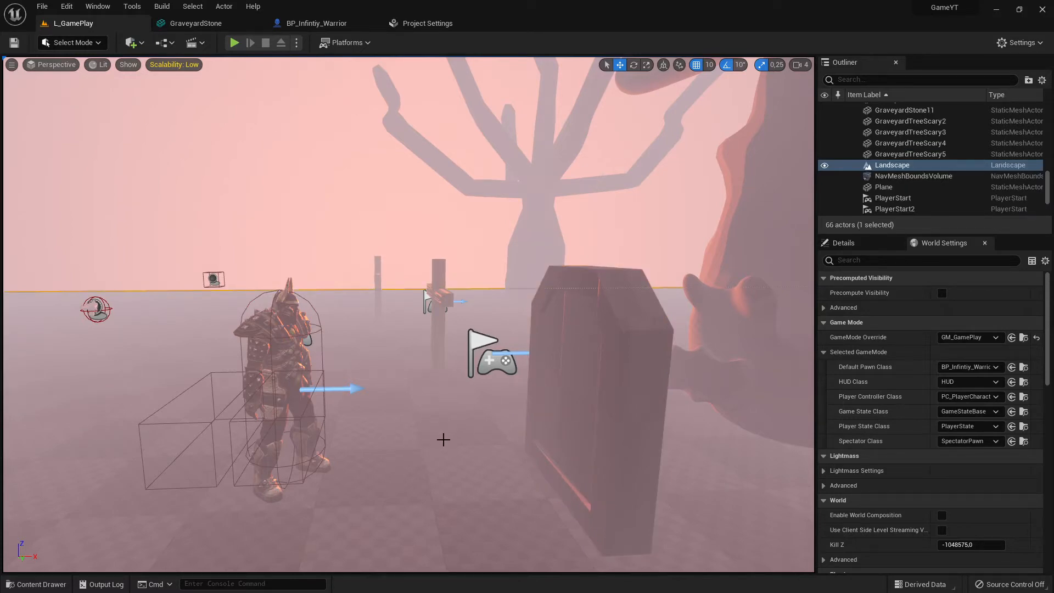
Examine the gravestone and the nearby grave cross from another angle in the level
{"action": "right_click_drag", "start_coordinate": [444, 440], "coordinate": [492, 429]}
{"action": "key", "text": "w"}
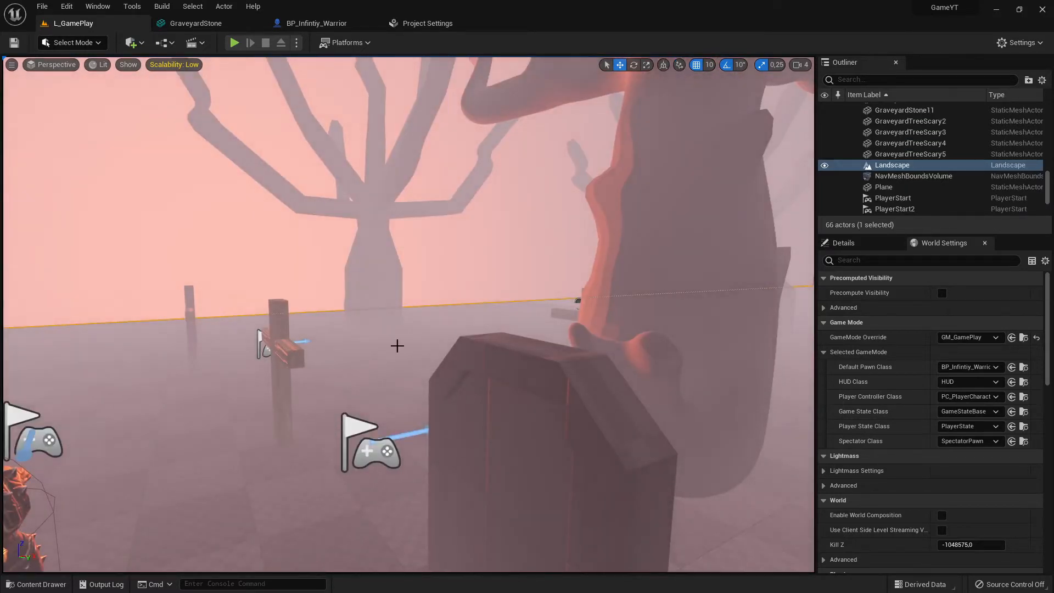
{"action": "left_click", "coordinate": [276, 337]}
{"action": "key", "text": "f"}
{"action": "key", "text": "s"}
{"action": "right_click_drag", "start_coordinate": [277, 337], "coordinate": [321, 409]}
{"action": "key", "text": "w"}
{"action": "key", "text": "s"}
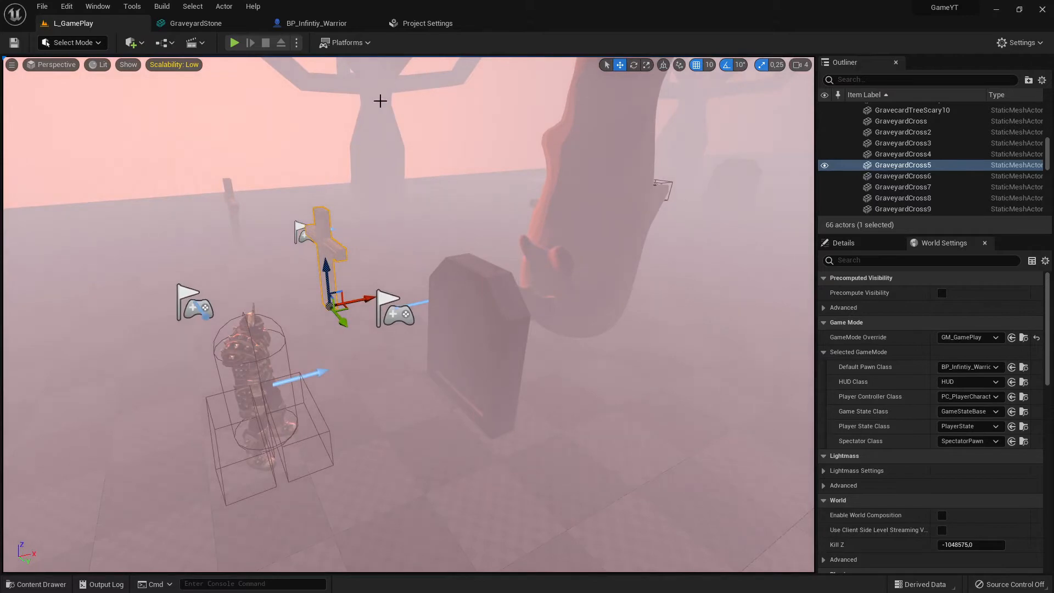
{"action": "key", "text": "s"}
{"action": "mouse_move", "coordinate": [412, 327]}
{"action": "right_mouse_down"}
{"action": "mouse_move", "coordinate": [404, 362]}
{"action": "mouse_move", "coordinate": [374, 307]}
{"action": "mouse_move", "coordinate": [406, 313]}
{"action": "right_mouse_up"}
{"action": "key", "text": "w"}
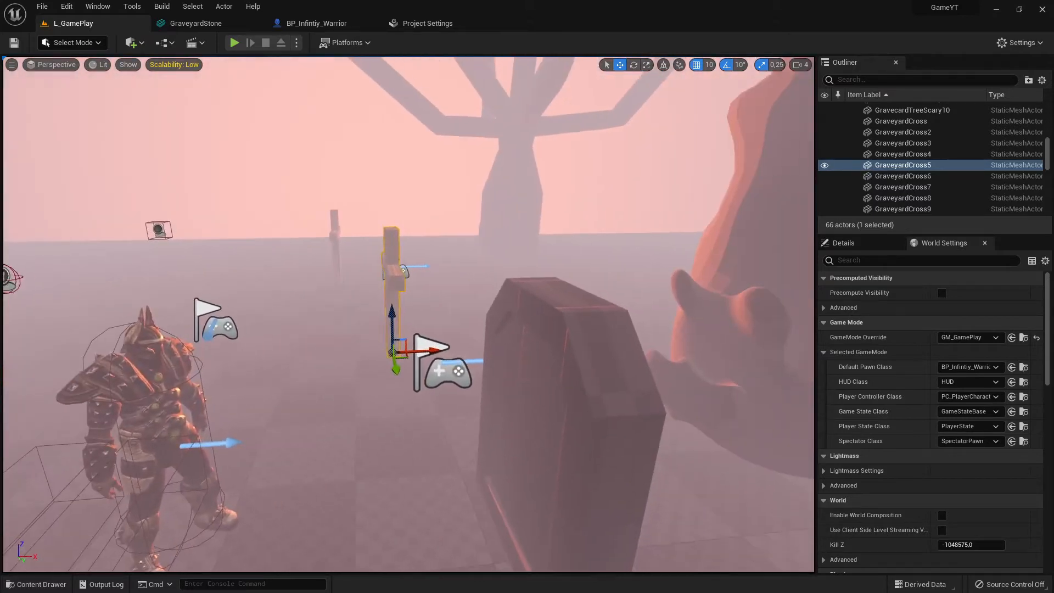
Switch the selection back and forth between the gravestone and the warrior to compare their collision bounds again
{"action": "left_click", "coordinate": [550, 378]}
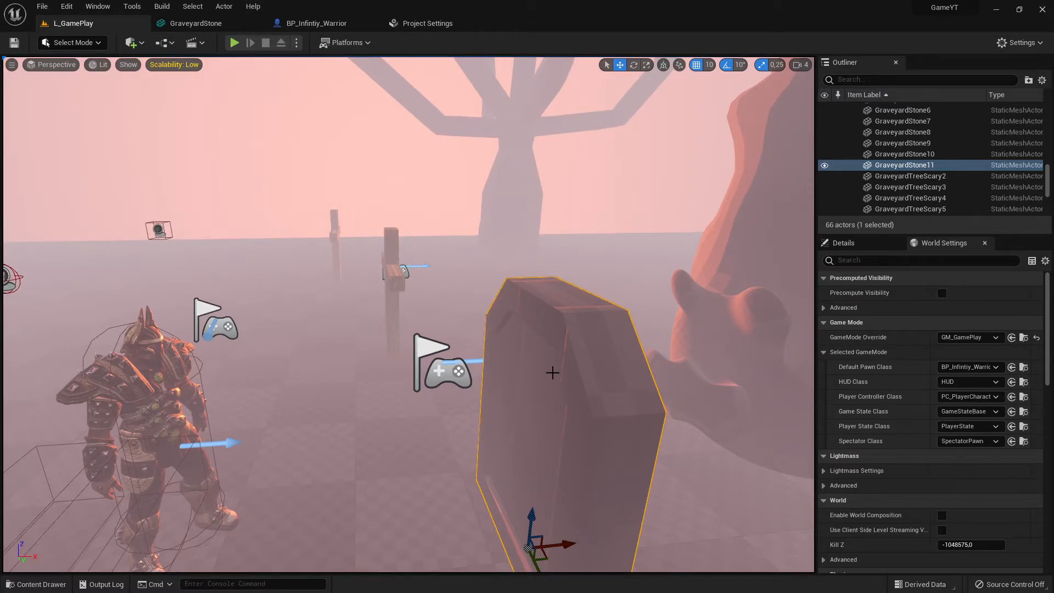
{"action": "mouse_move", "coordinate": [557, 352]}
{"action": "right_mouse_down"}
{"action": "mouse_move", "coordinate": [494, 379]}
{"action": "mouse_move", "coordinate": [556, 353]}
{"action": "right_mouse_up"}
{"action": "left_click", "coordinate": [303, 374]}
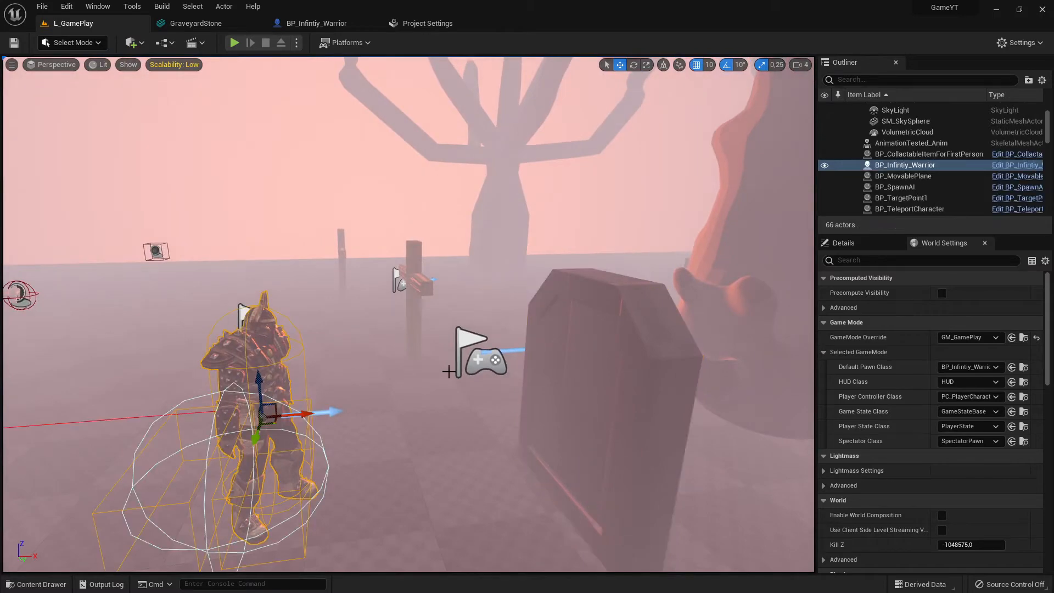
{"action": "left_click", "coordinate": [530, 345]}
{"action": "left_click", "coordinate": [290, 379]}
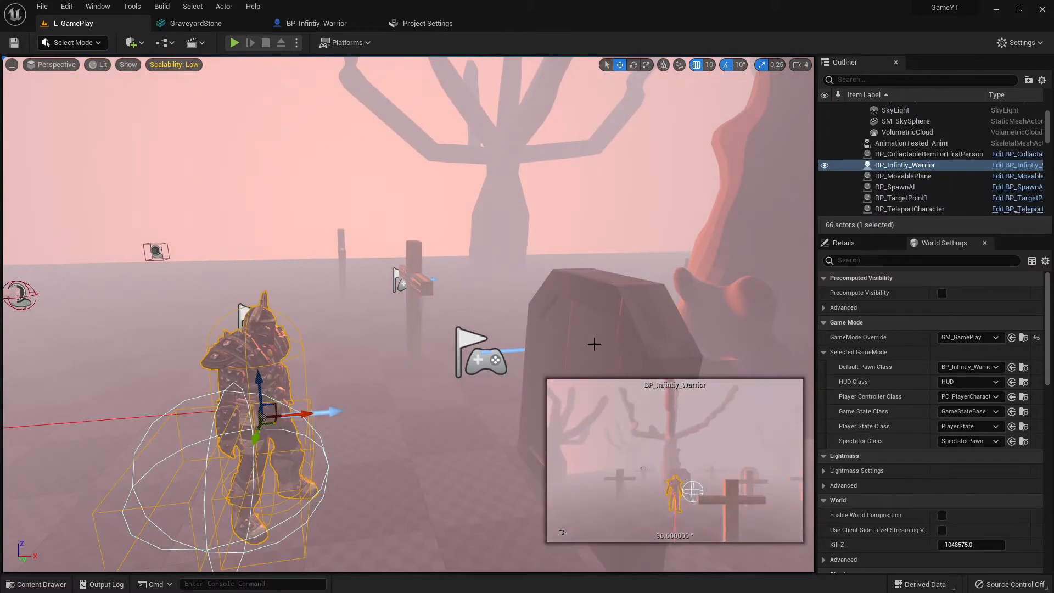
{"action": "left_click", "coordinate": [593, 346]}
{"action": "left_click", "coordinate": [290, 380]}
{"action": "left_click", "coordinate": [573, 332]}
{"action": "left_click", "coordinate": [269, 362]}
{"action": "left_click", "coordinate": [625, 295]}
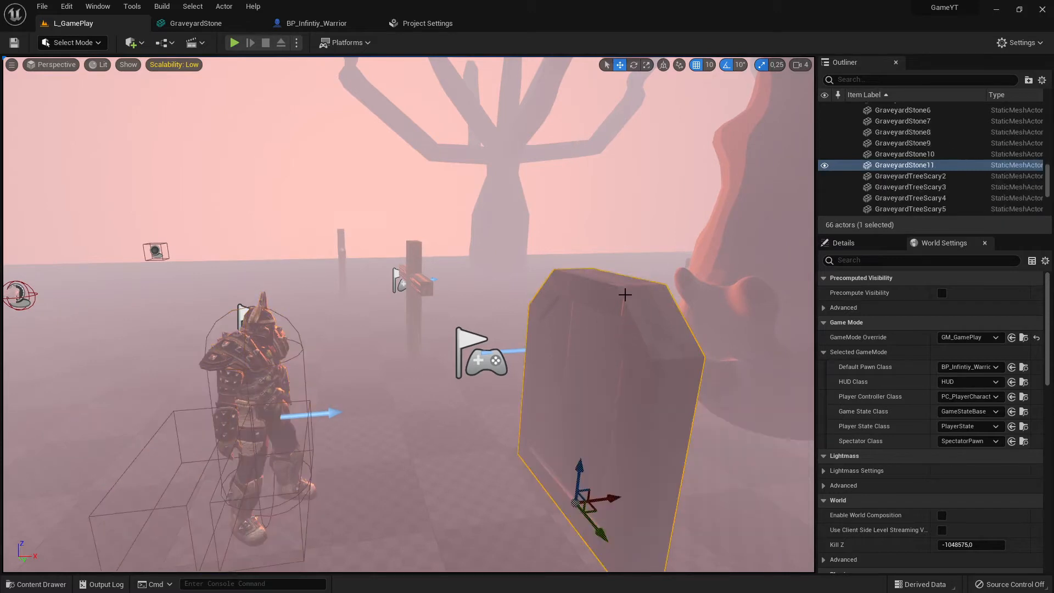
{"action": "left_click", "coordinate": [253, 337]}
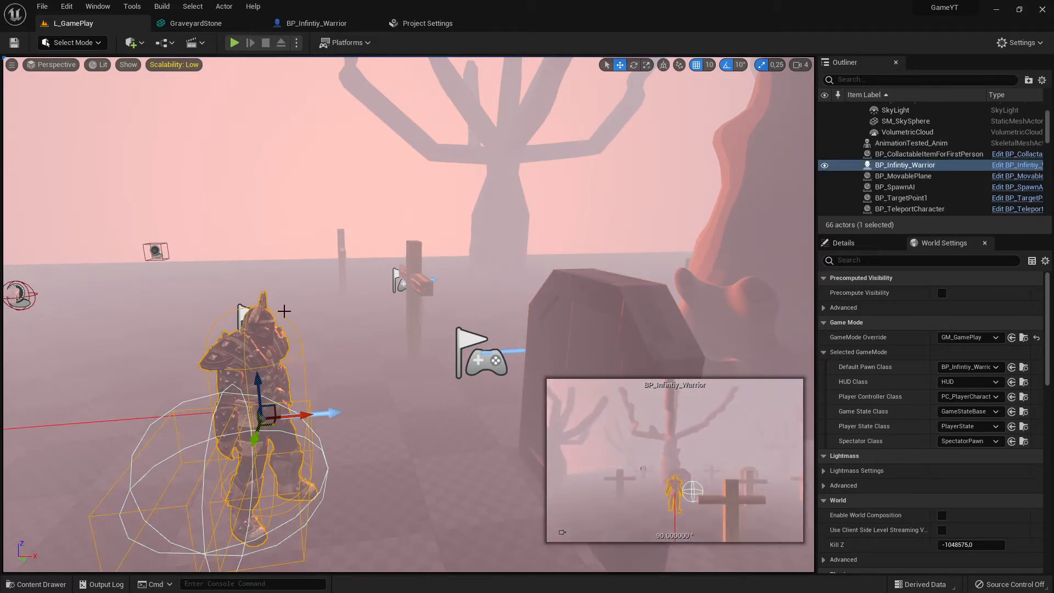
{"action": "left_click", "coordinate": [594, 331]}
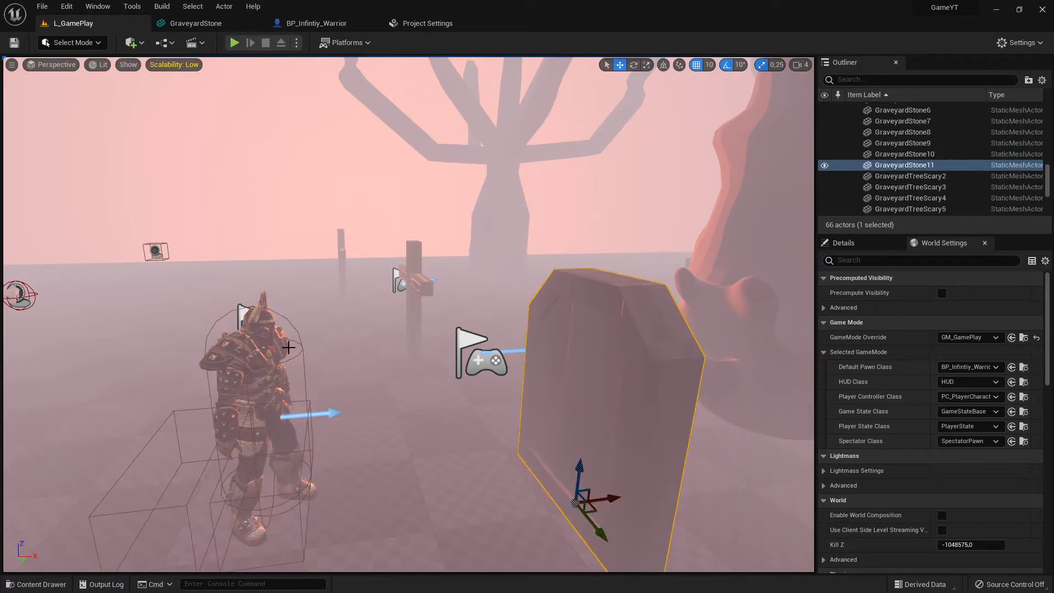
{"action": "left_click", "coordinate": [244, 330]}
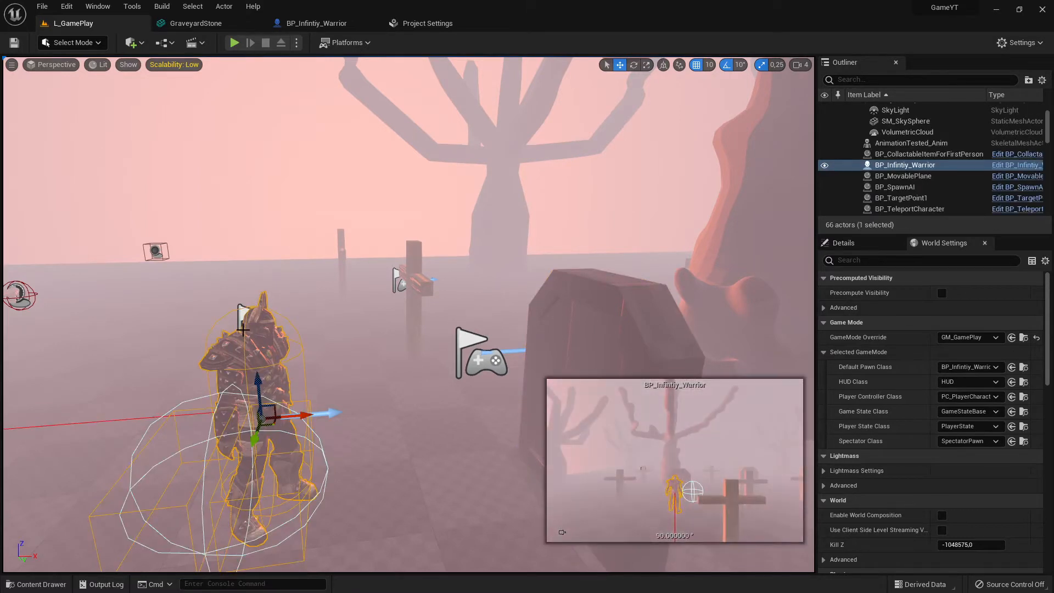
{"action": "left_click", "coordinate": [555, 332]}
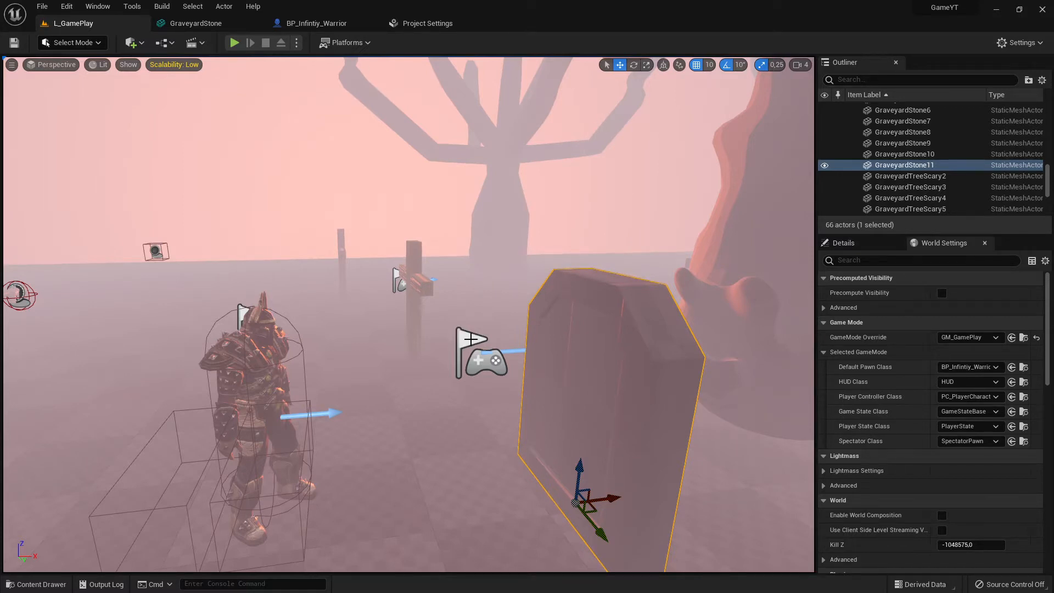
Switch to the browser and open the Collision Overview documentation tab
{"action": "key", "text": "alt+Tab"}
{"action": "key", "text": "alt+Tab"}
{"action": "key", "text": "alt+Tab"}
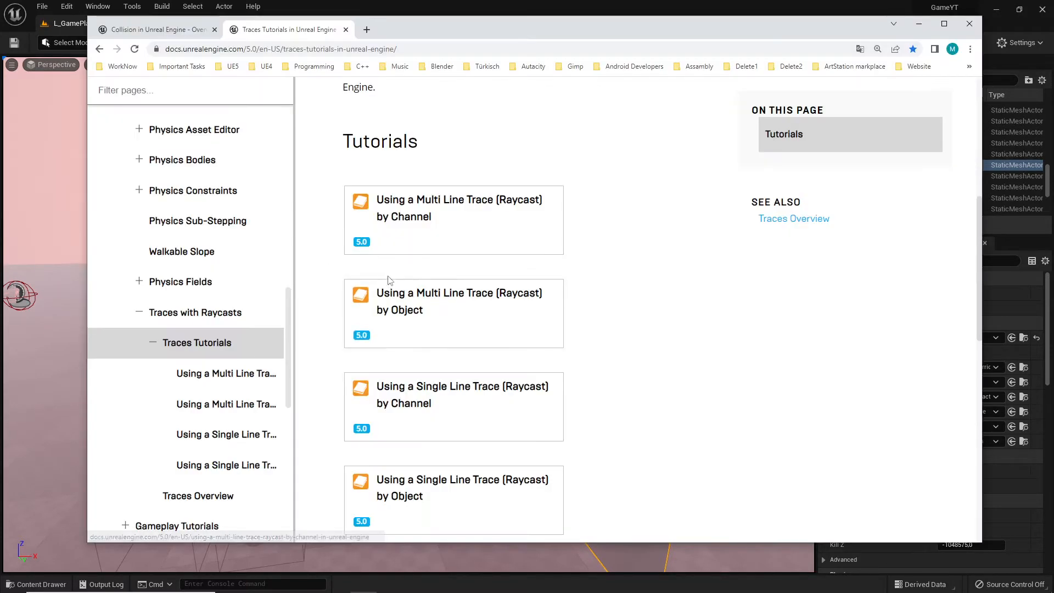
{"action": "key", "text": "ctrl+Tab"}
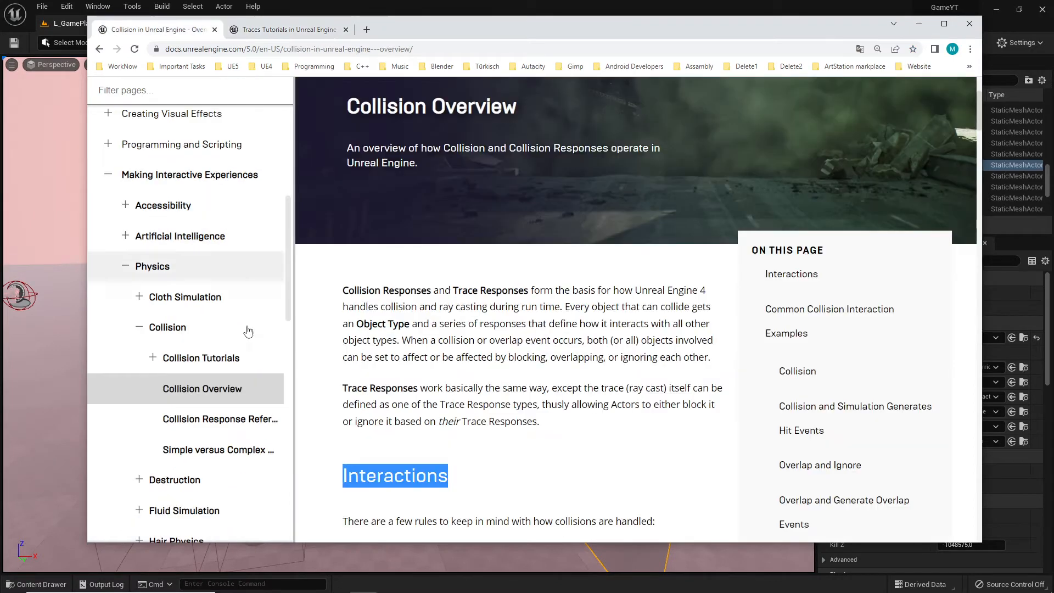
Read the Interactions and collision example sections of the Collision Overview documentation page
{"action": "scroll", "coordinate": [267, 404], "scroll_direction": "down", "scroll_amount": 3}
{"action": "scroll", "coordinate": [220, 407], "scroll_direction": "up", "scroll_amount": 2}
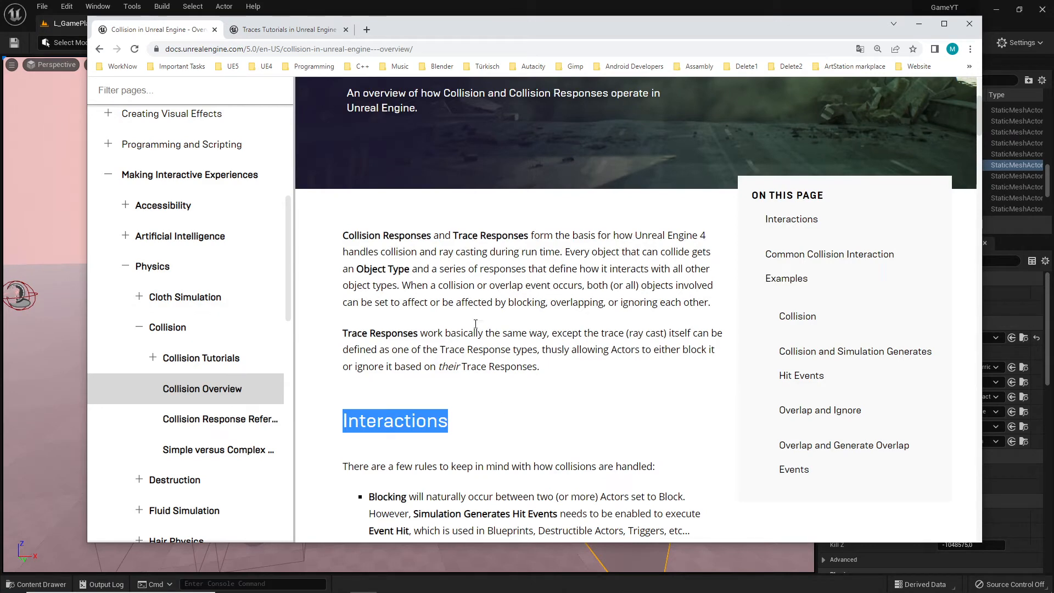
{"action": "scroll", "coordinate": [462, 247], "scroll_direction": "down", "scroll_amount": 4}
{"action": "scroll", "coordinate": [443, 171], "scroll_direction": "up", "scroll_amount": 2}
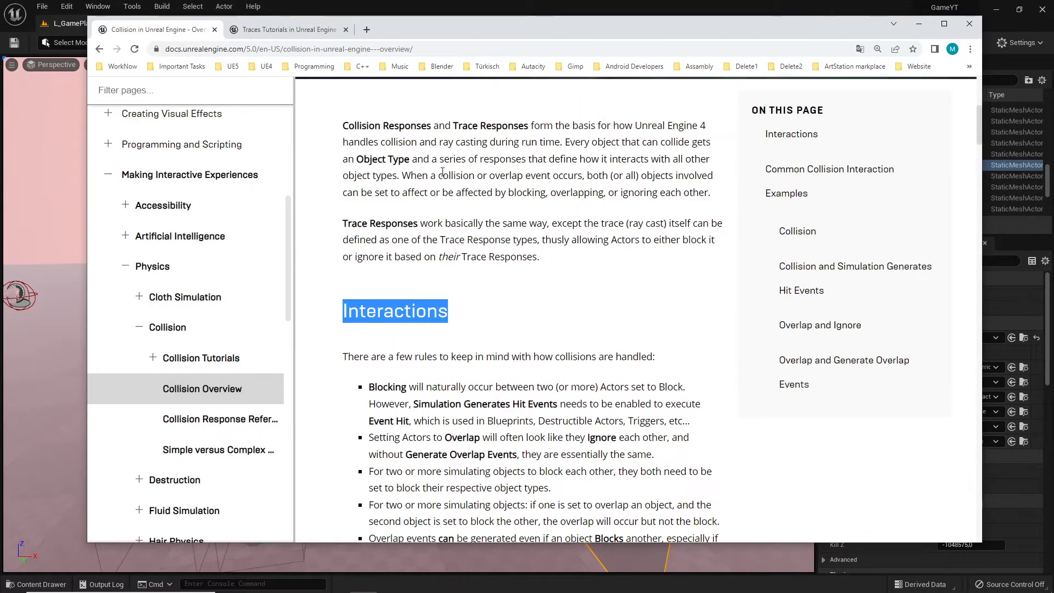
{"action": "scroll", "coordinate": [443, 172], "scroll_direction": "up", "scroll_amount": 2}
{"action": "scroll", "coordinate": [501, 299], "scroll_direction": "down", "scroll_amount": 3}
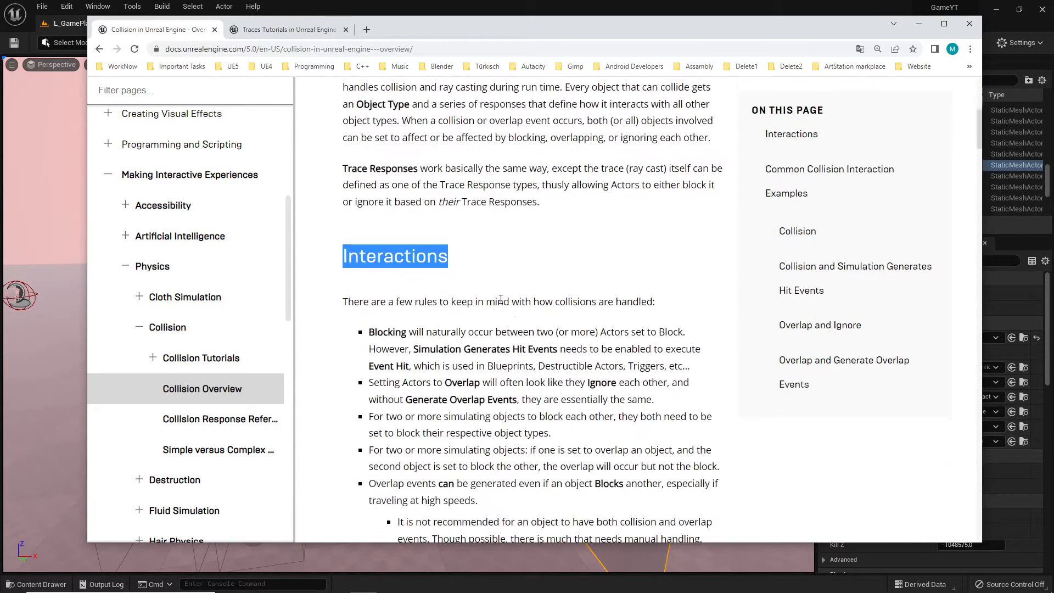
{"action": "scroll", "coordinate": [549, 324], "scroll_direction": "down", "scroll_amount": 3}
{"action": "scroll", "coordinate": [577, 346], "scroll_direction": "down", "scroll_amount": 3}
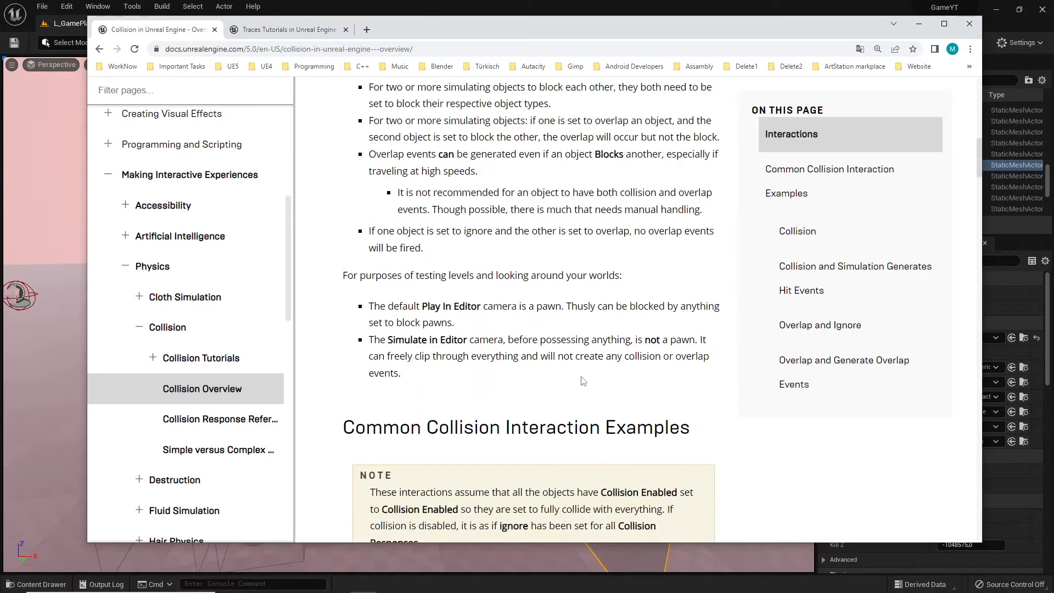
{"action": "scroll", "coordinate": [559, 355], "scroll_direction": "up", "scroll_amount": 3}
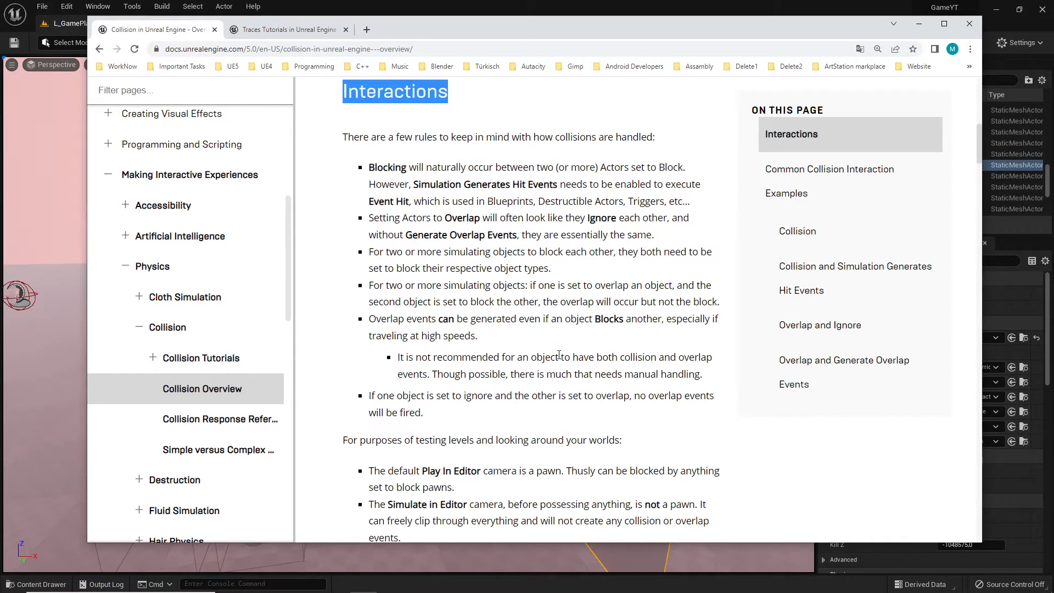
{"action": "scroll", "coordinate": [559, 354], "scroll_direction": "up", "scroll_amount": 5}
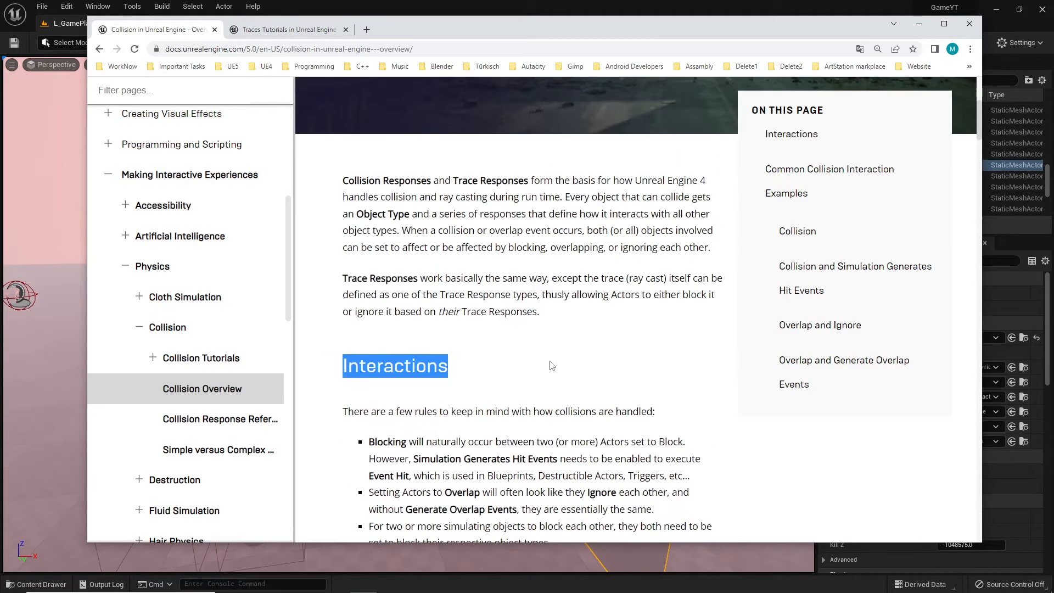
{"action": "scroll", "coordinate": [549, 361], "scroll_direction": "up", "scroll_amount": 1}
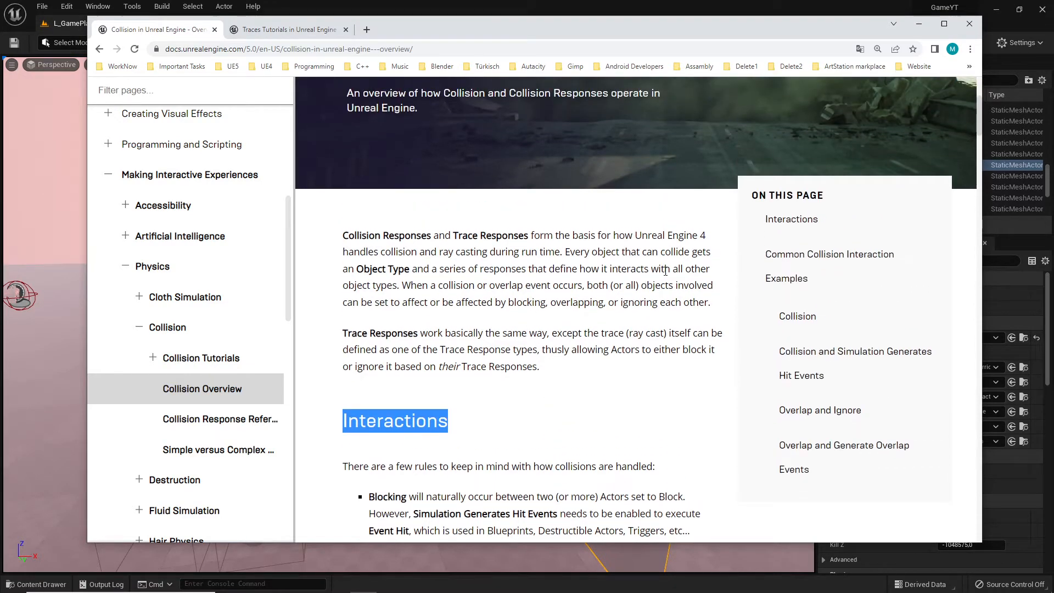
{"action": "scroll", "coordinate": [529, 325], "scroll_direction": "down", "scroll_amount": 2}
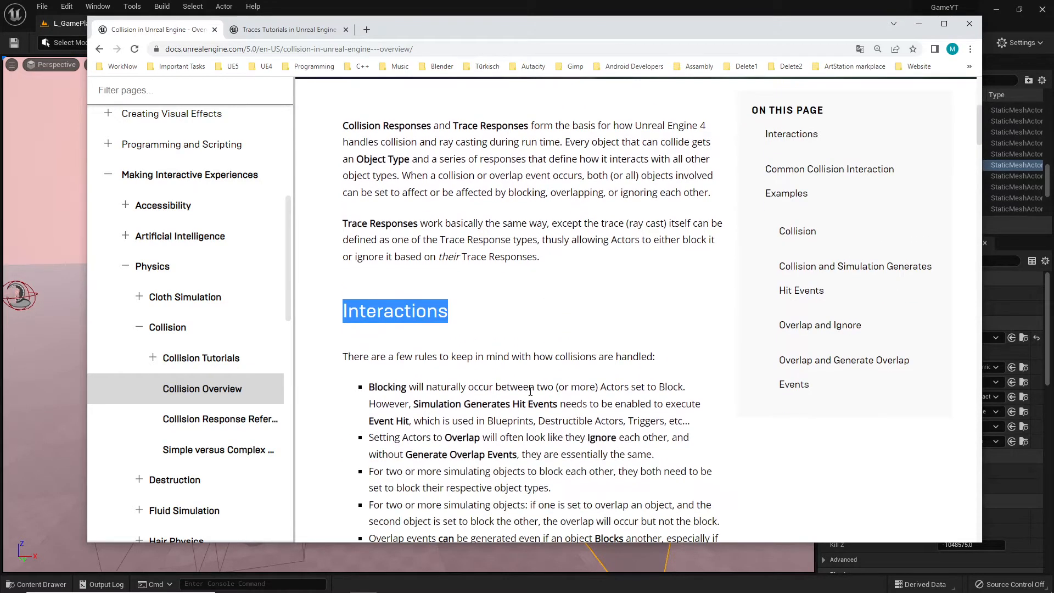
{"action": "scroll", "coordinate": [511, 341], "scroll_direction": "down", "scroll_amount": 2}
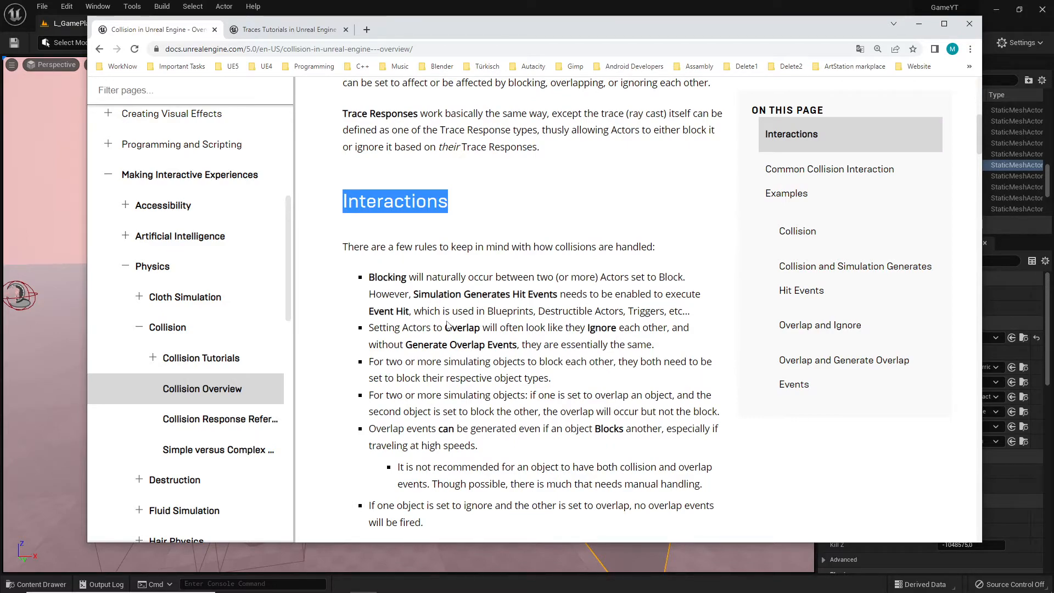
{"action": "scroll", "coordinate": [448, 325], "scroll_direction": "down", "scroll_amount": 15}
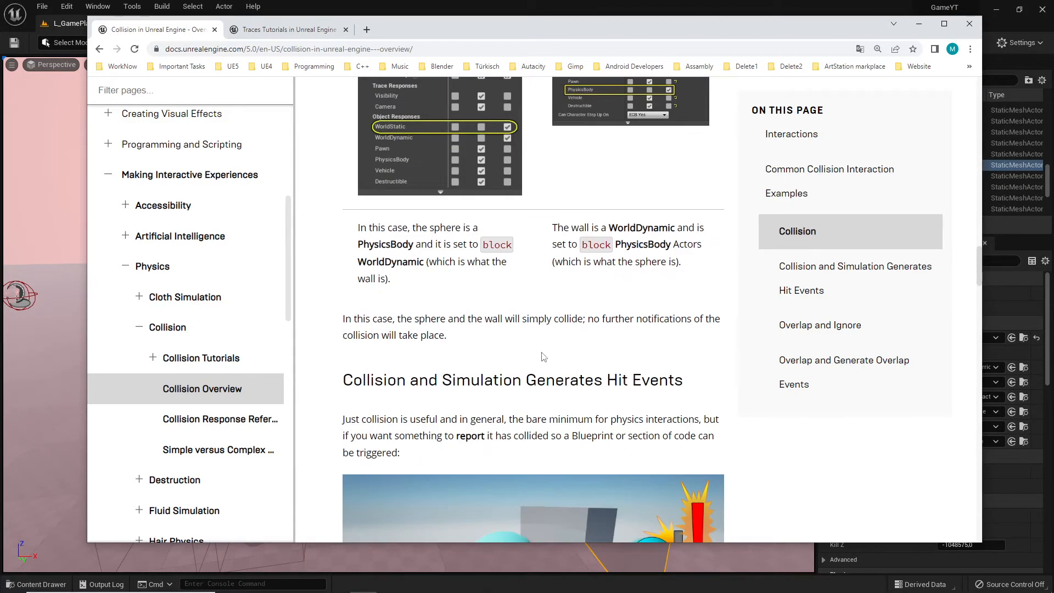
{"action": "scroll", "coordinate": [543, 357], "scroll_direction": "down", "scroll_amount": 20}
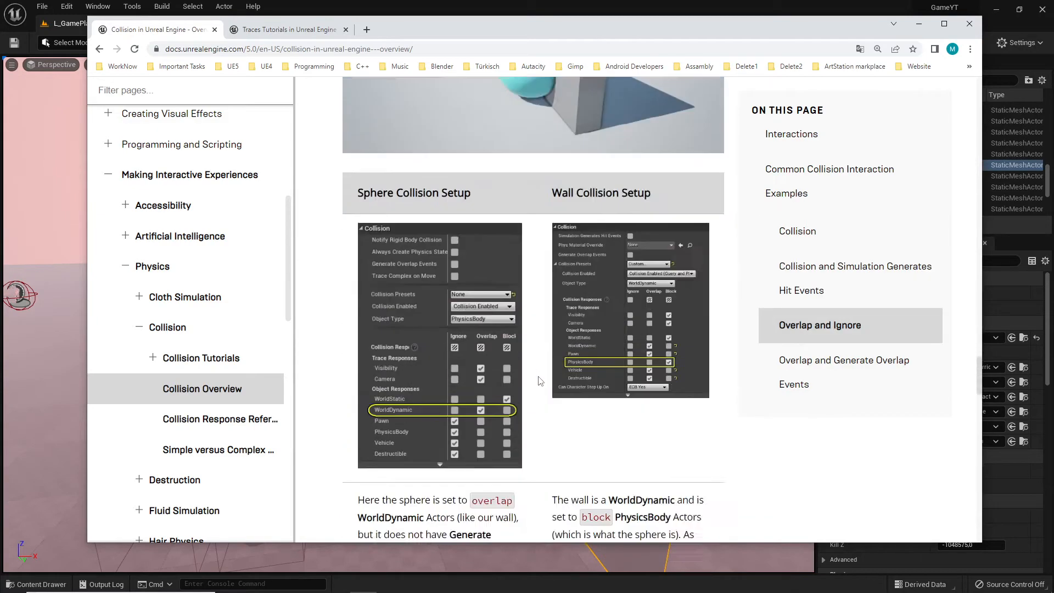
{"action": "scroll", "coordinate": [549, 396], "scroll_direction": "up", "scroll_amount": 10}
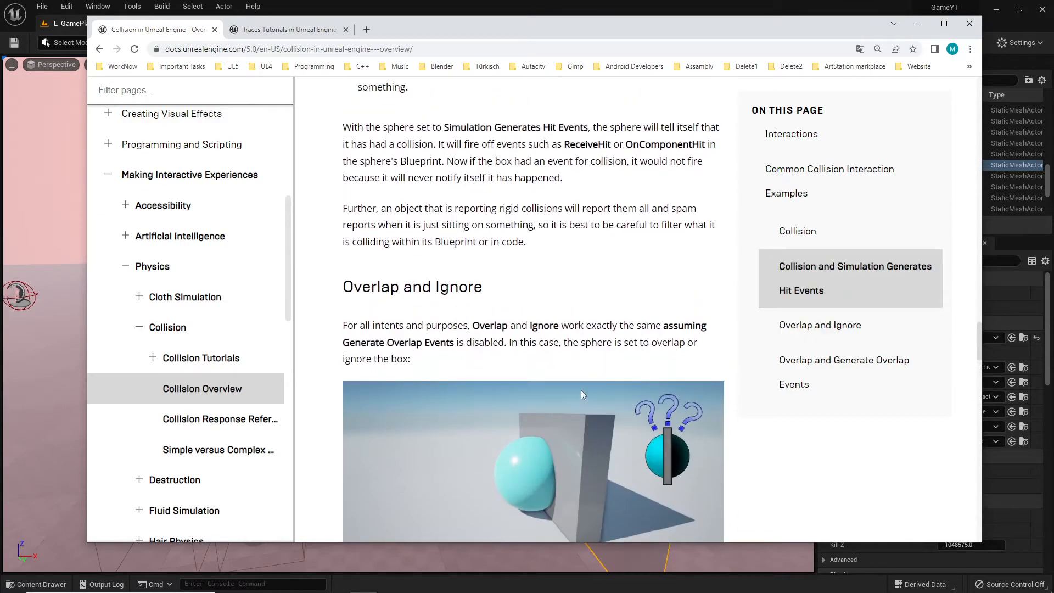
{"action": "scroll", "coordinate": [581, 391], "scroll_direction": "up", "scroll_amount": 12}
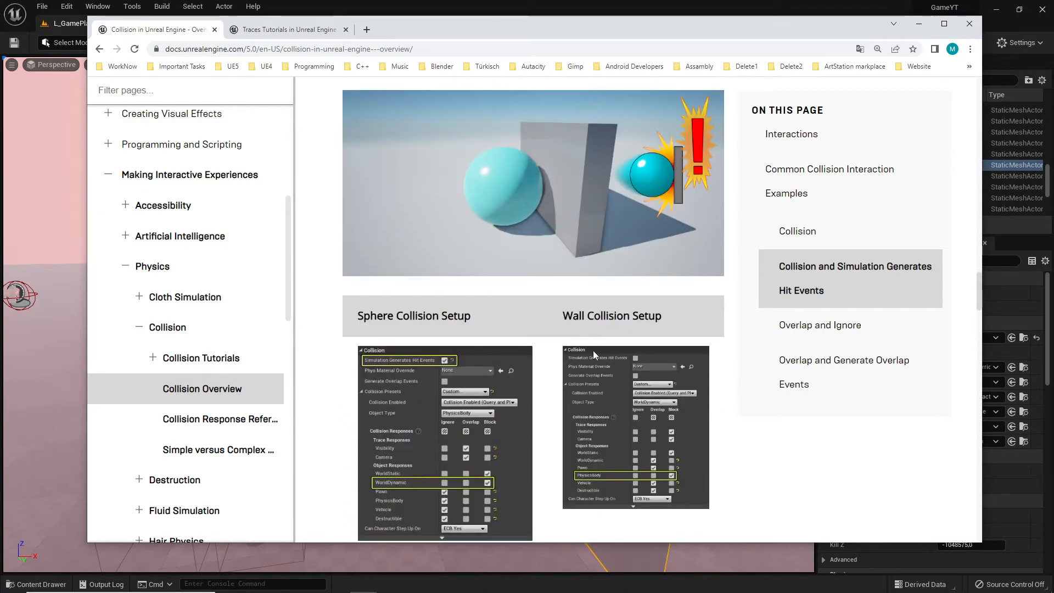
Review the sphere and wall collision setup examples once more, then return to the editor
{"action": "scroll", "coordinate": [598, 331], "scroll_direction": "up", "scroll_amount": 4}
{"action": "scroll", "coordinate": [597, 344], "scroll_direction": "down", "scroll_amount": 8}
{"action": "scroll", "coordinate": [587, 303], "scroll_direction": "up", "scroll_amount": 12}
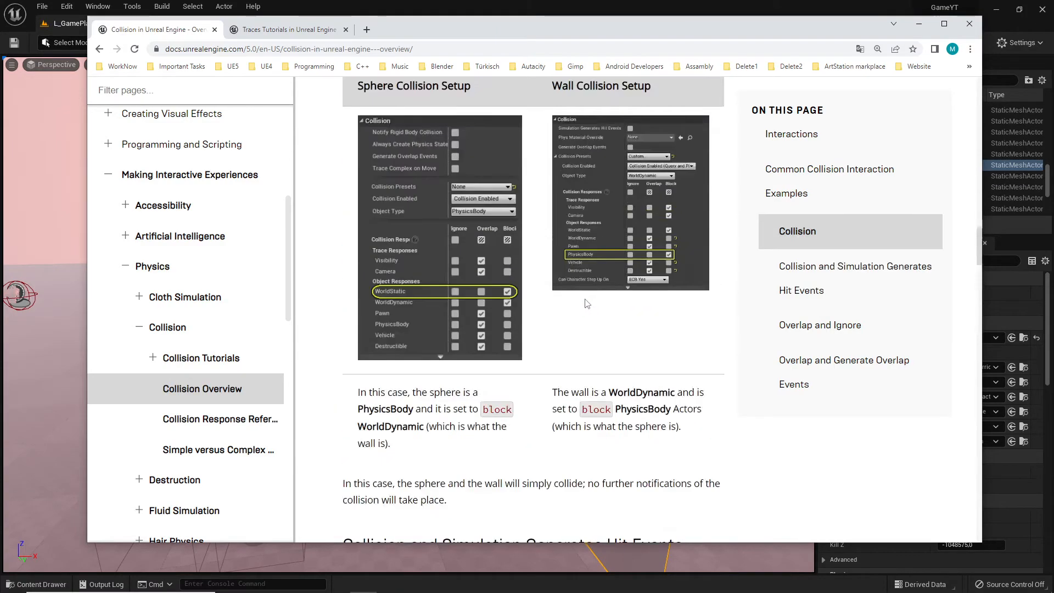
{"action": "scroll", "coordinate": [587, 303], "scroll_direction": "up", "scroll_amount": 15}
{"action": "scroll", "coordinate": [585, 312], "scroll_direction": "down", "scroll_amount": 5}
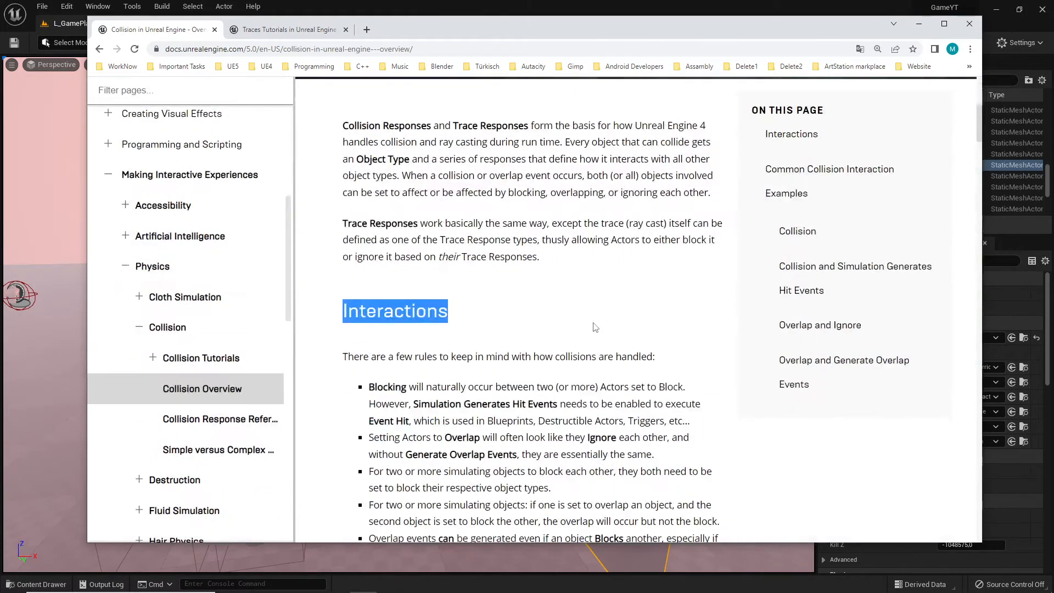
{"action": "key", "text": "alt+Tab"}
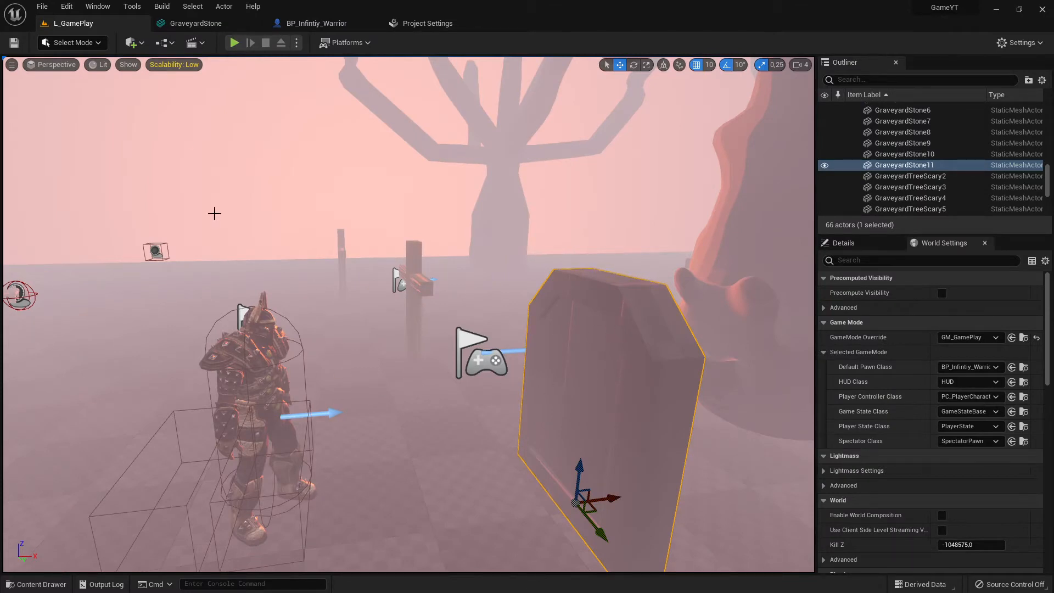
Open the Project Settings and go to the Engine Collision section
{"action": "left_click", "coordinate": [66, 6]}
{"action": "left_click", "coordinate": [109, 169]}
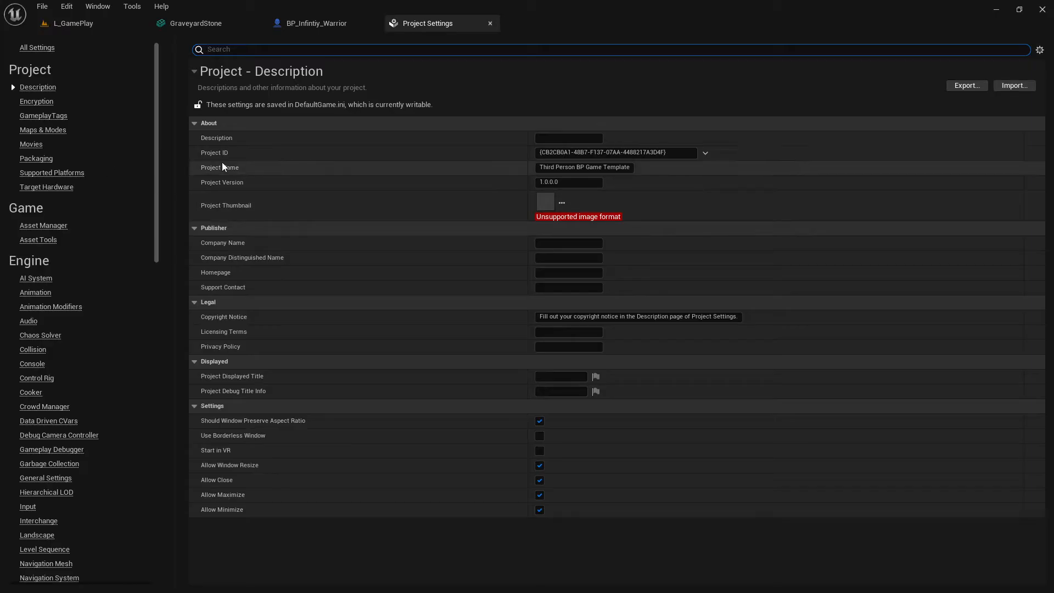
{"action": "left_click", "coordinate": [33, 350]}
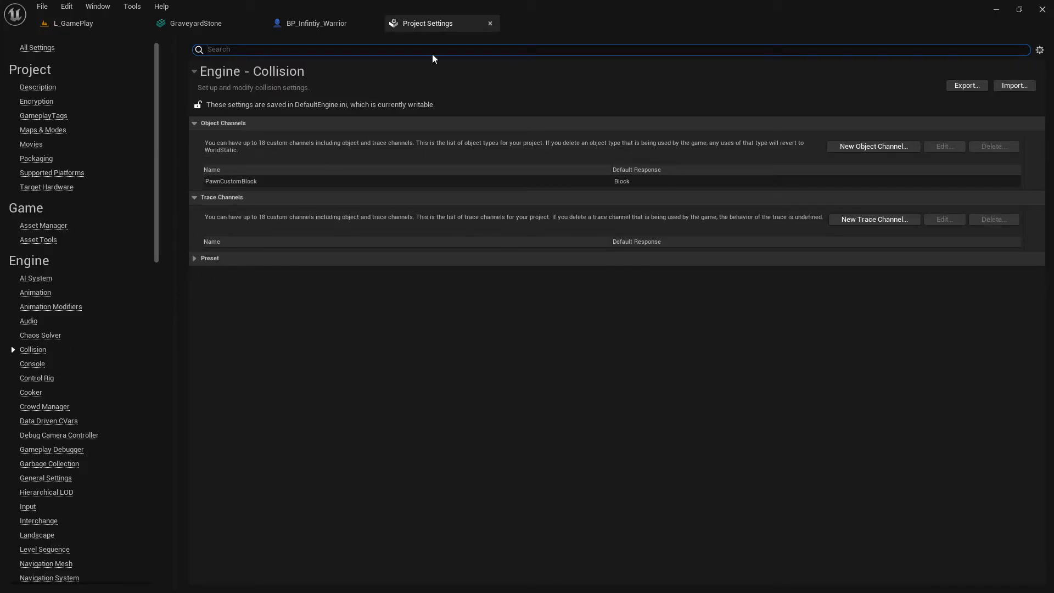
Close the GraveyardStone and BP_Infintiy_Warrior editor tabs, keeping the Project Settings open
{"action": "mouse_move", "coordinate": [424, 24]}
{"action": "left_mouse_down"}
{"action": "mouse_move", "coordinate": [446, 233]}
{"action": "mouse_move", "coordinate": [410, 64]}
{"action": "mouse_move", "coordinate": [427, 25]}
{"action": "mouse_move", "coordinate": [495, 204]}
{"action": "mouse_move", "coordinate": [445, 54]}
{"action": "mouse_move", "coordinate": [411, 28]}
{"action": "left_mouse_up"}
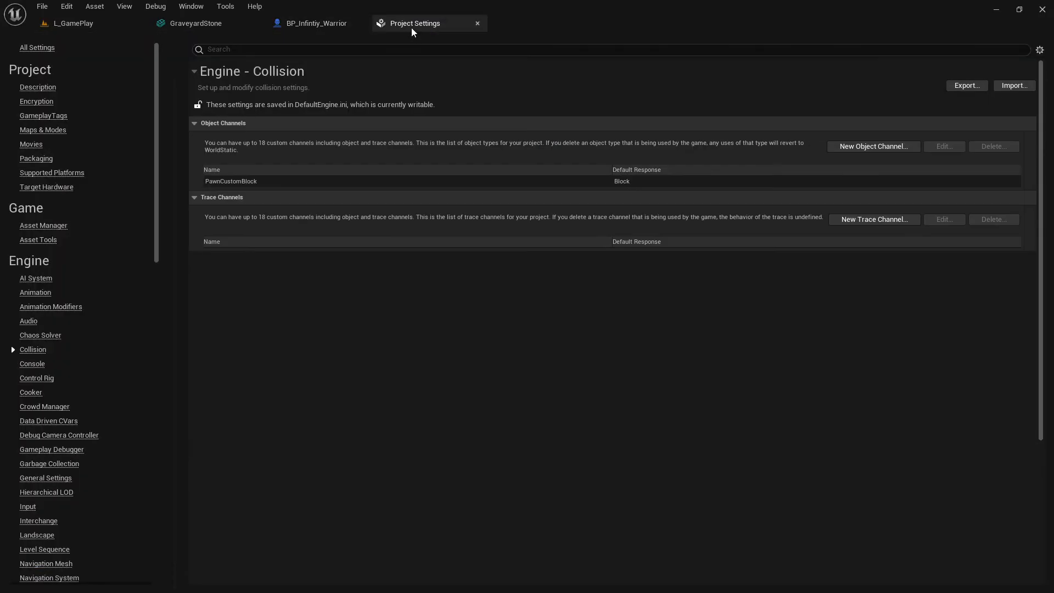
{"action": "left_click", "coordinate": [303, 27]}
{"action": "left_click", "coordinate": [224, 24]}
{"action": "left_click", "coordinate": [295, 29]}
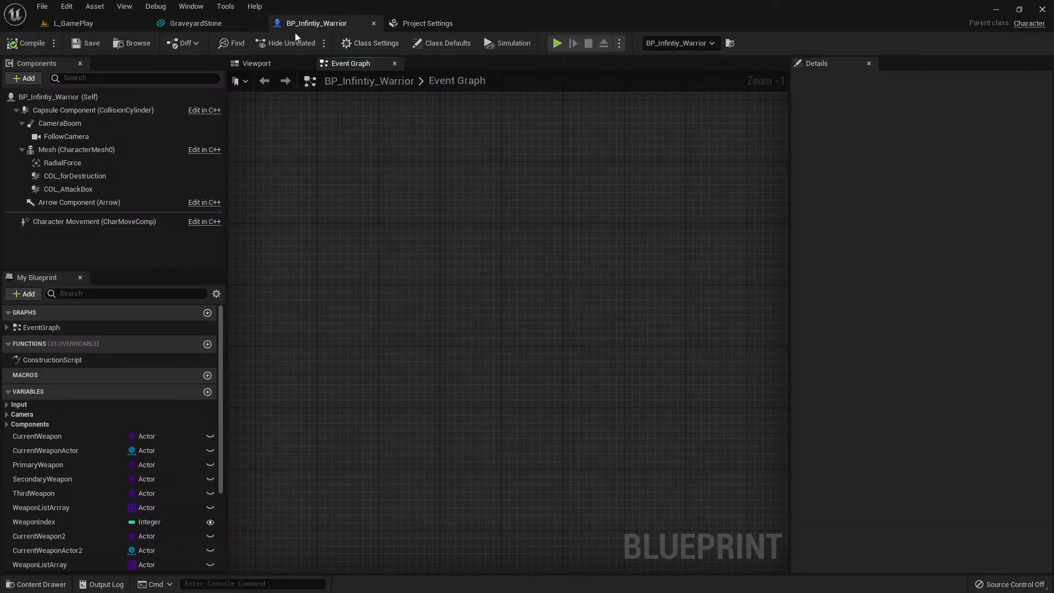
{"action": "left_click", "coordinate": [249, 25]}
{"action": "left_click", "coordinate": [257, 24]}
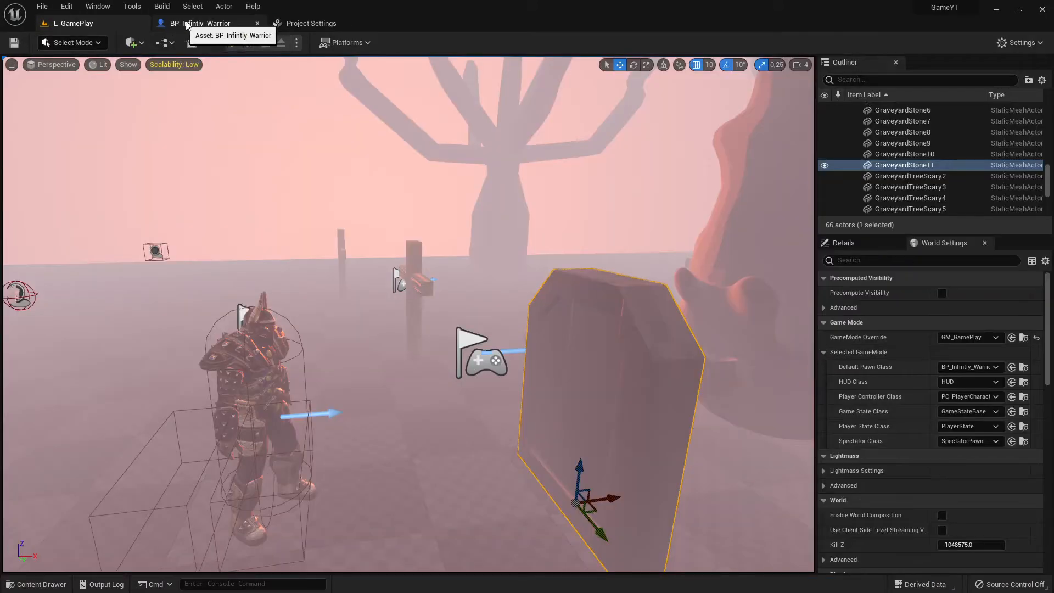
{"action": "left_click", "coordinate": [219, 27]}
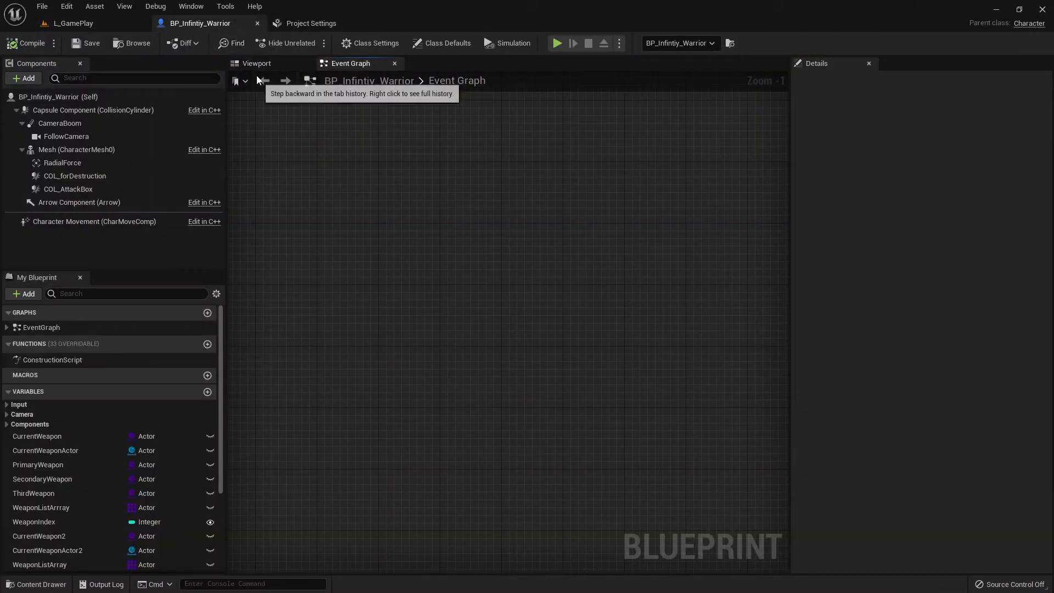
{"action": "left_click", "coordinate": [257, 23]}
{"action": "left_click", "coordinate": [198, 25]}
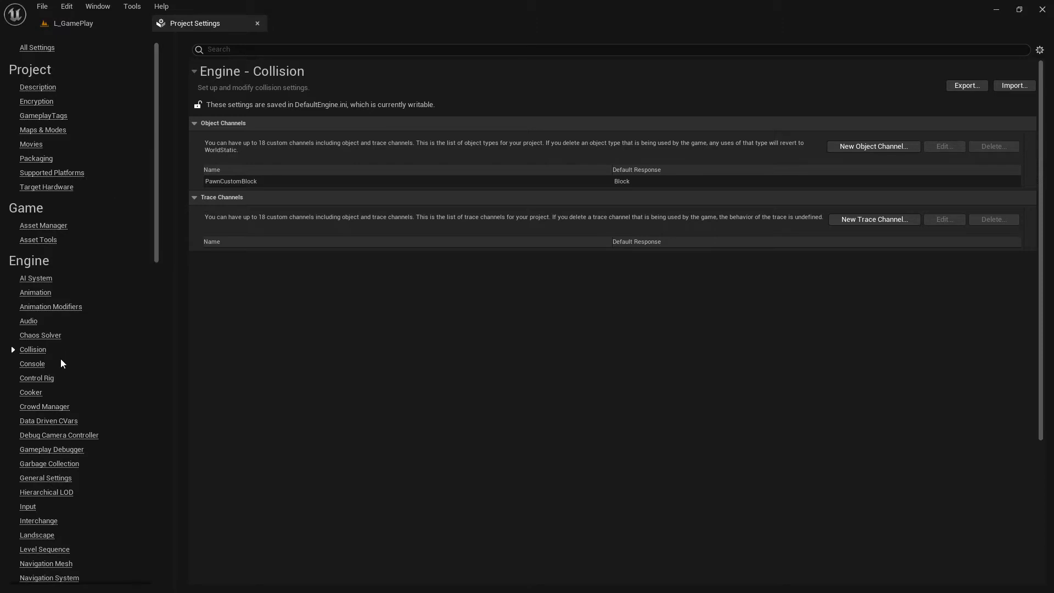
Expand the collision Preset list in the Project Settings' Collision section
{"action": "left_click", "coordinate": [33, 337]}
{"action": "left_click", "coordinate": [34, 350]}
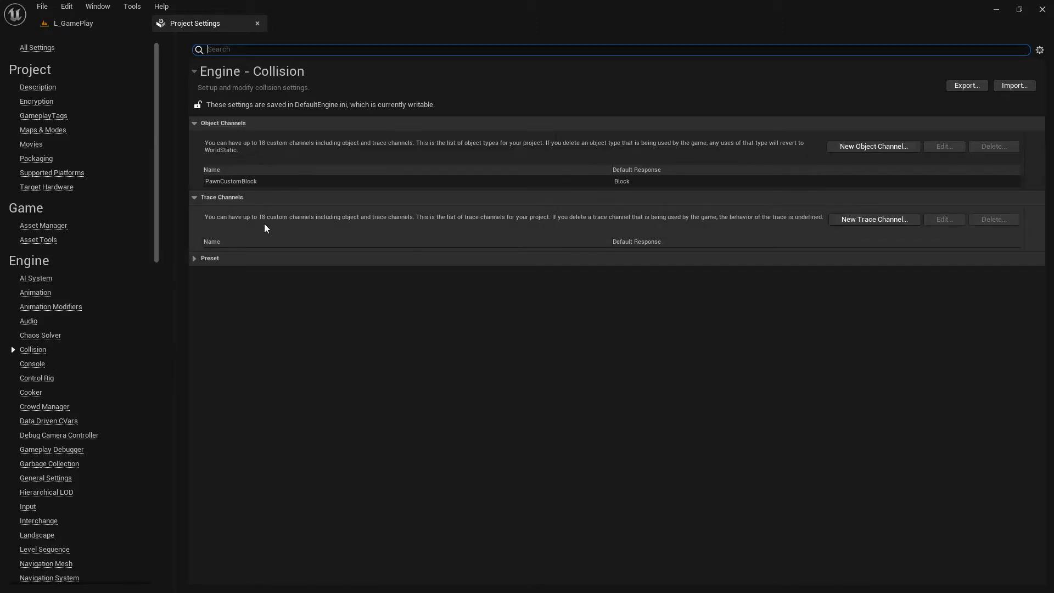
{"action": "left_click", "coordinate": [194, 258]}
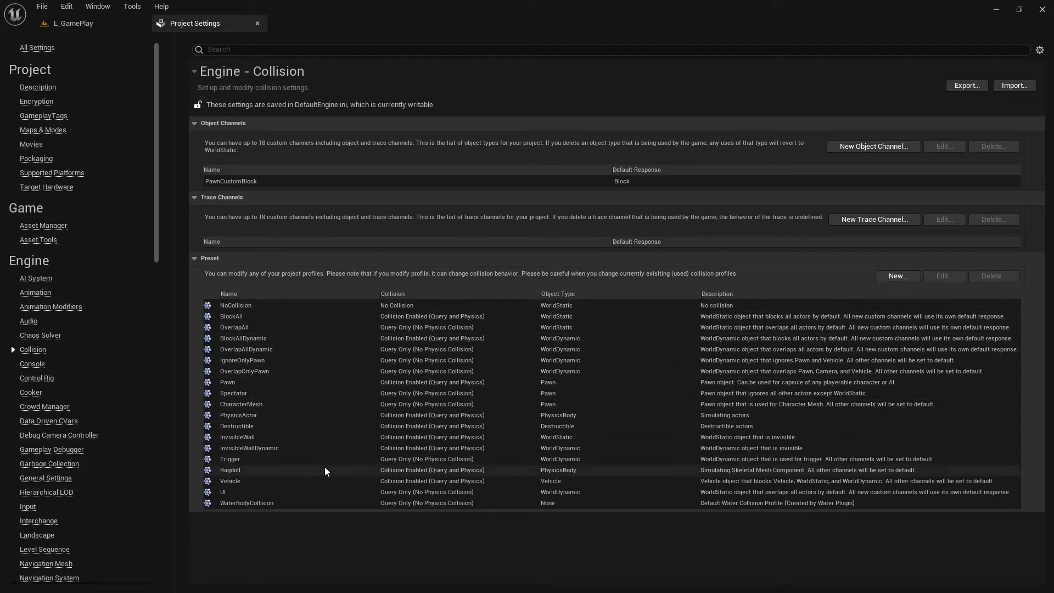
Return to the level and compare the warrior and the gravestone from a closer angle, selecting each in turn
{"action": "left_click", "coordinate": [72, 23]}
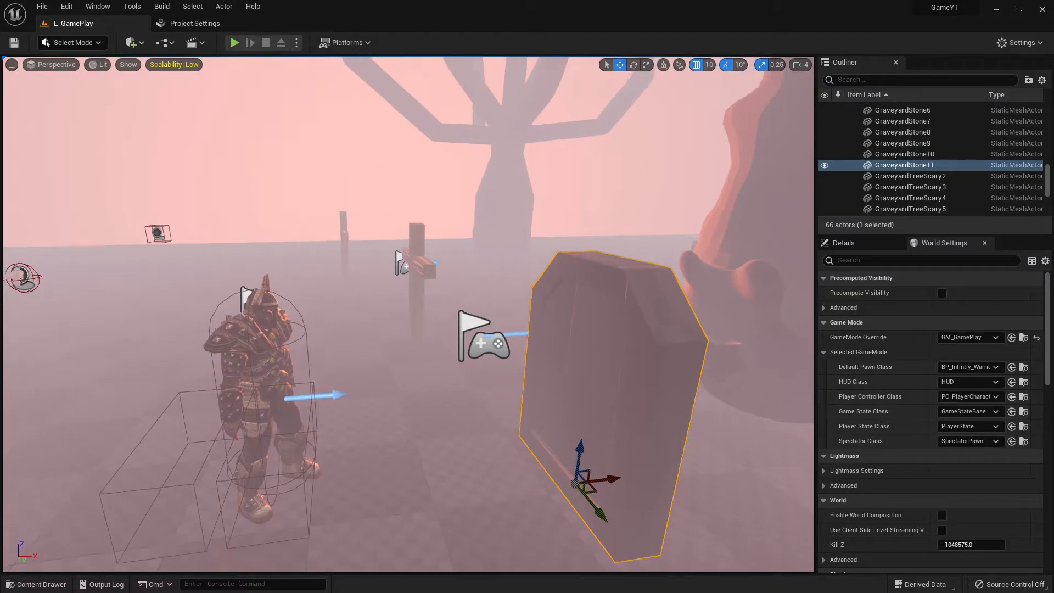
{"action": "key", "text": "s"}
{"action": "mouse_move", "coordinate": [308, 361]}
{"action": "right_mouse_down"}
{"action": "mouse_move", "coordinate": [308, 373]}
{"action": "mouse_move", "coordinate": [308, 360]}
{"action": "right_mouse_up"}
{"action": "key", "text": "w"}
{"action": "left_click", "coordinate": [207, 263]}
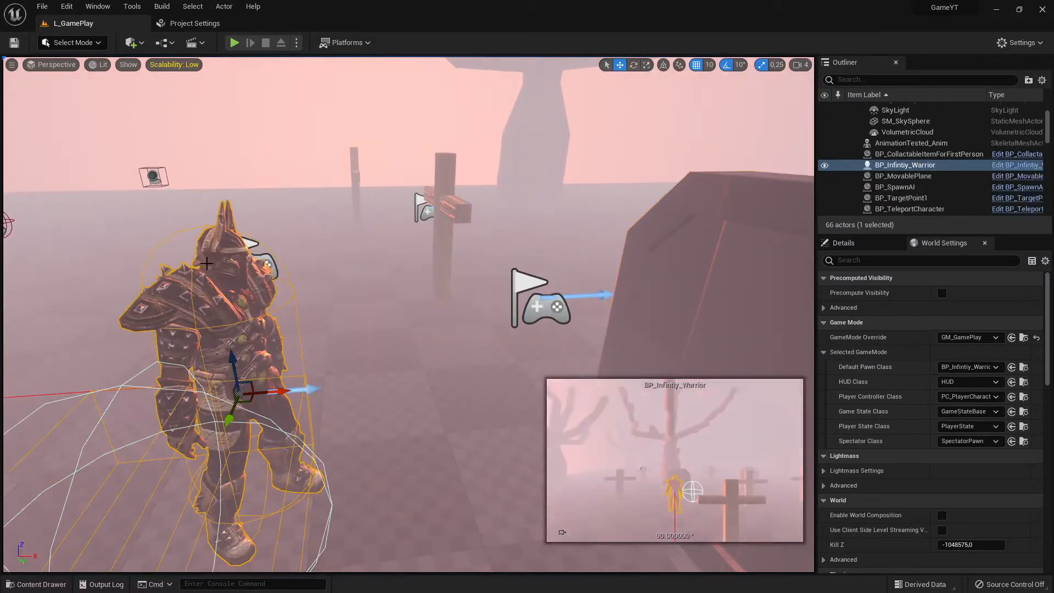
{"action": "left_click", "coordinate": [685, 257]}
{"action": "mouse_move", "coordinate": [685, 257]}
{"action": "right_mouse_down"}
{"action": "mouse_move", "coordinate": [697, 280]}
{"action": "mouse_move", "coordinate": [673, 250]}
{"action": "right_mouse_up"}
{"action": "key", "text": "s"}
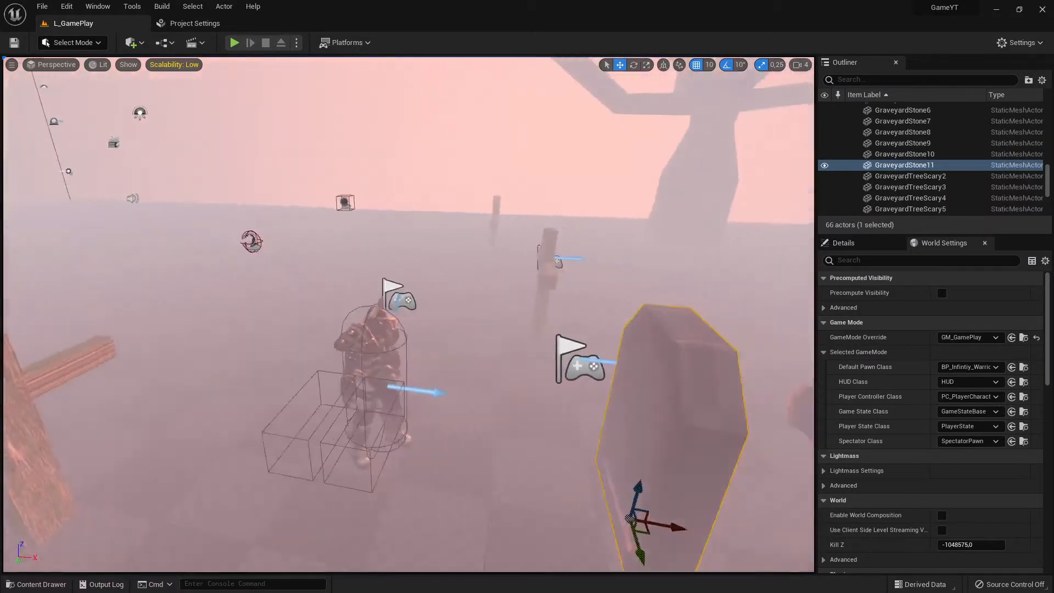
{"action": "key", "text": "w"}
{"action": "right_click_drag", "start_coordinate": [722, 291], "coordinate": [742, 329]}
{"action": "right_click_drag", "start_coordinate": [674, 237], "coordinate": [718, 243]}
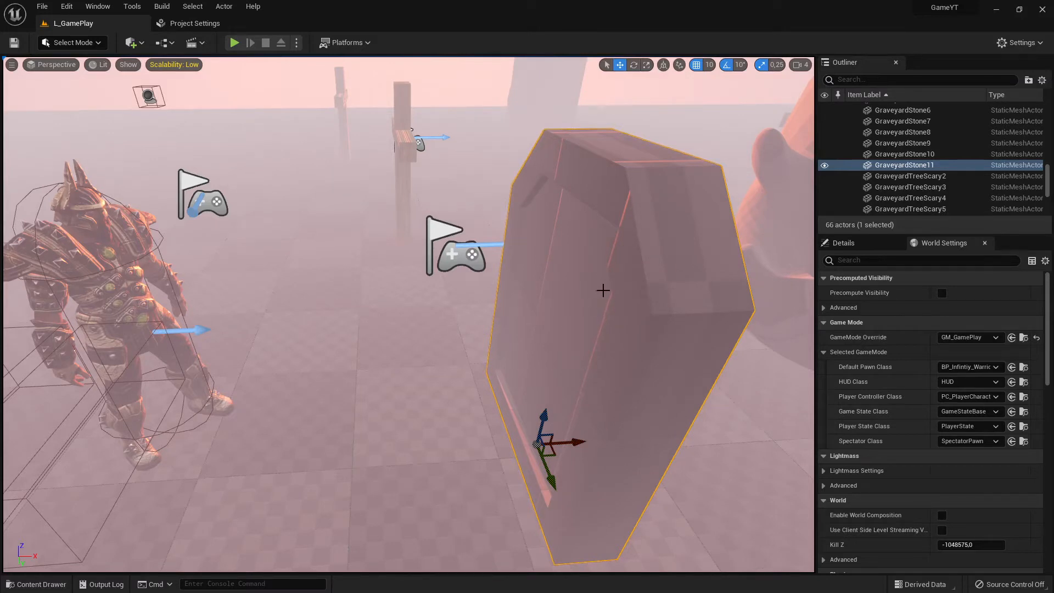
{"action": "left_click", "coordinate": [129, 268]}
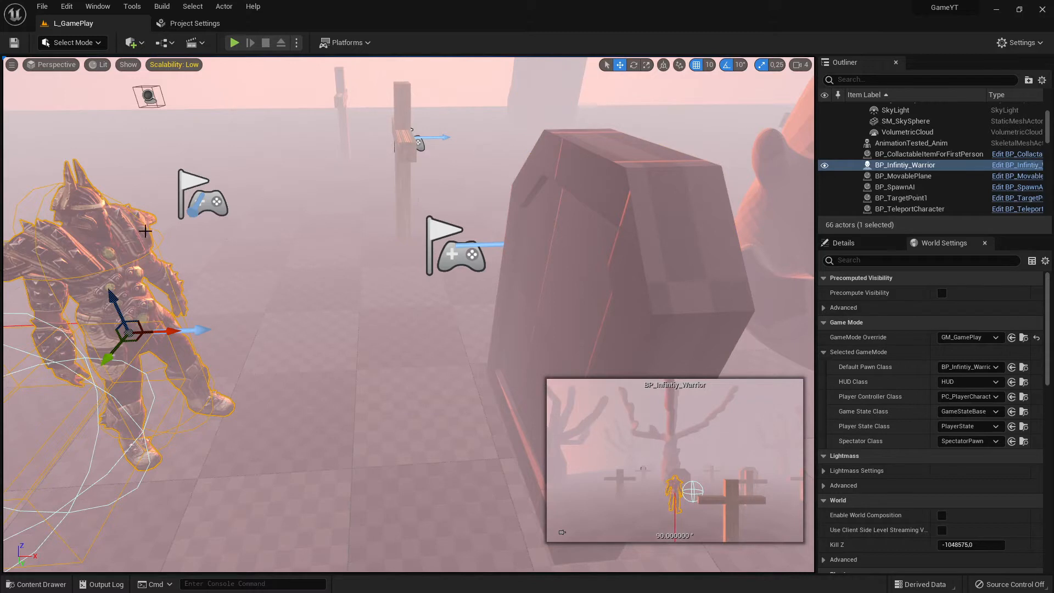
{"action": "left_click", "coordinate": [598, 204]}
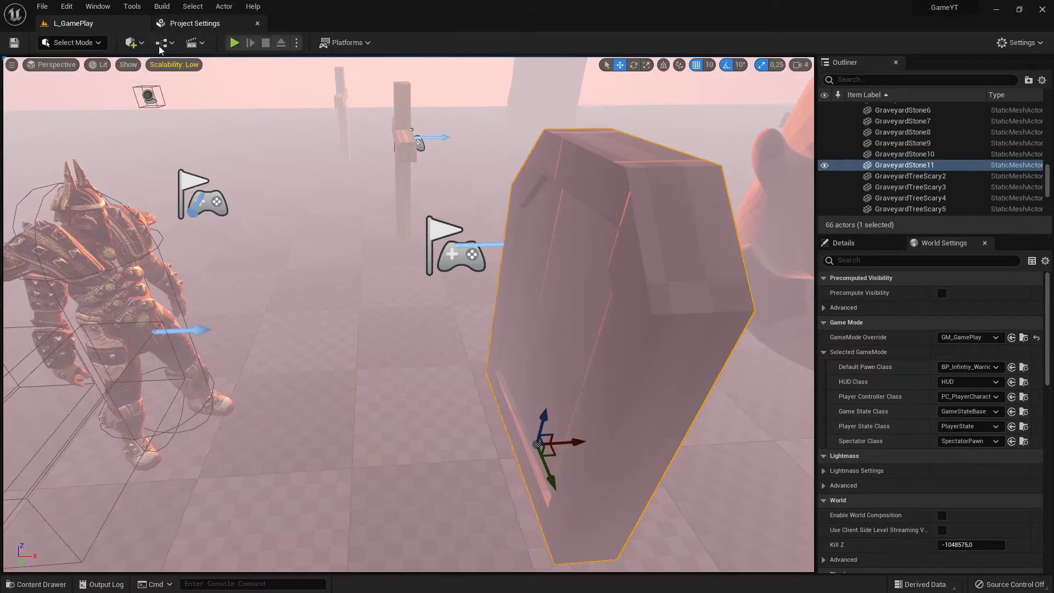
Inspect the gravestone instance's collision properties in the Details panel, filtered by "col"
{"action": "left_click", "coordinate": [37, 585]}
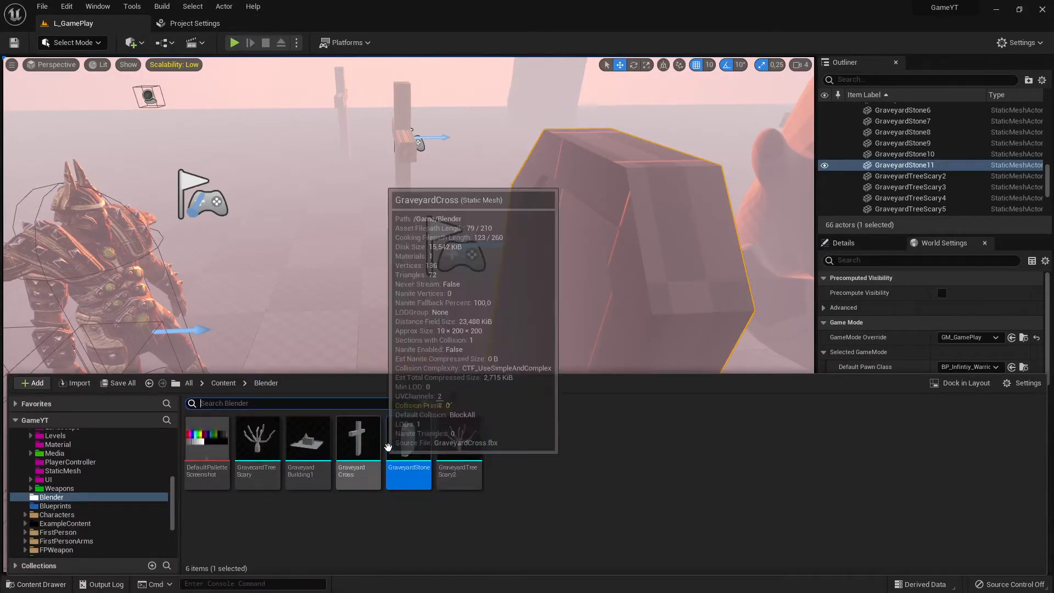
{"action": "left_click", "coordinate": [614, 204]}
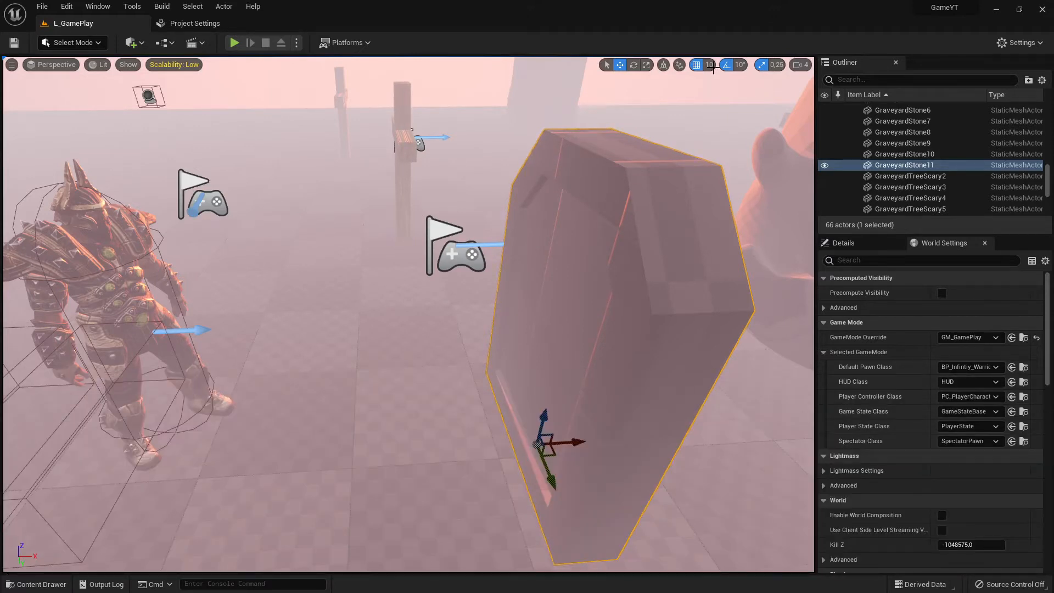
{"action": "left_click", "coordinate": [853, 240]}
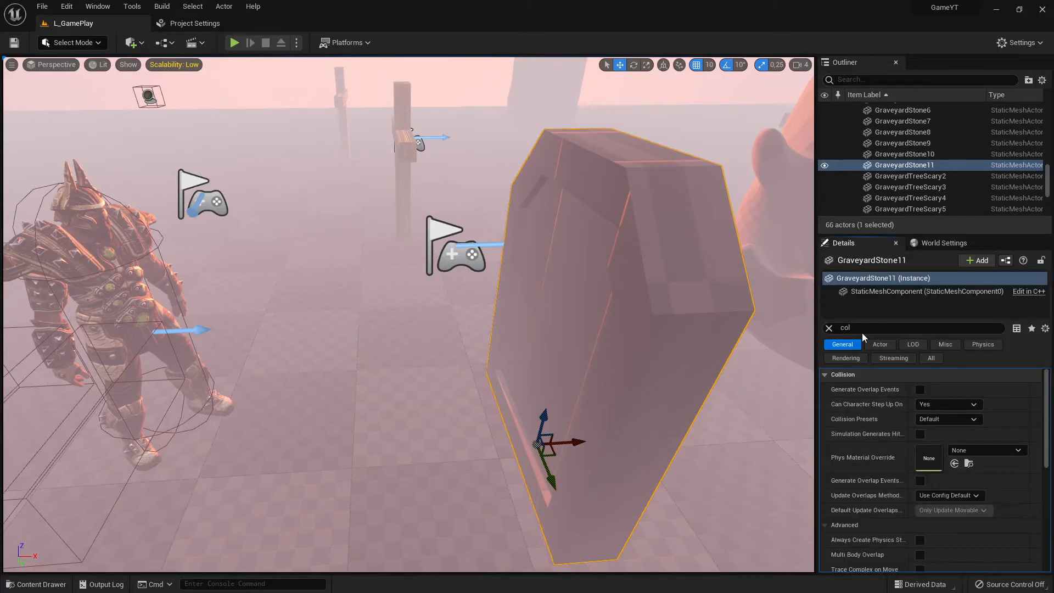
{"action": "key", "text": "BackSpace"}
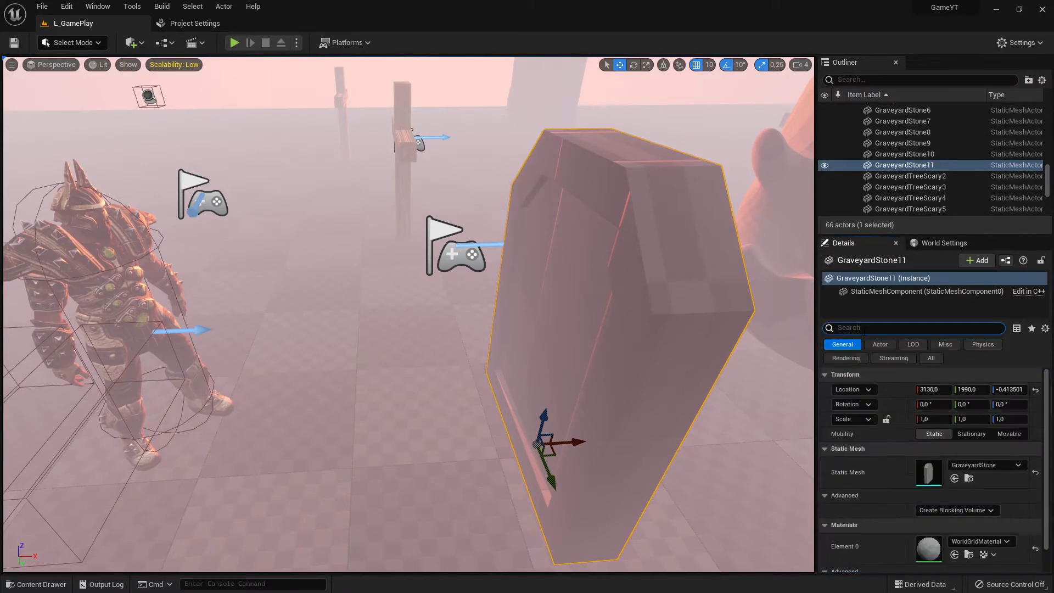
{"action": "type", "text": "col"}
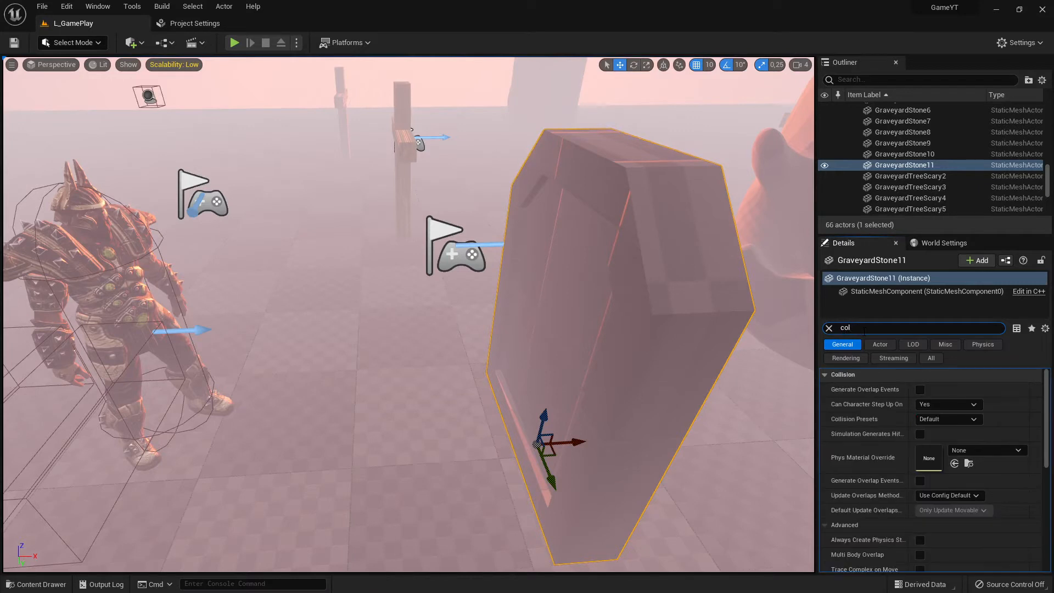
{"action": "left_click", "coordinate": [980, 345]}
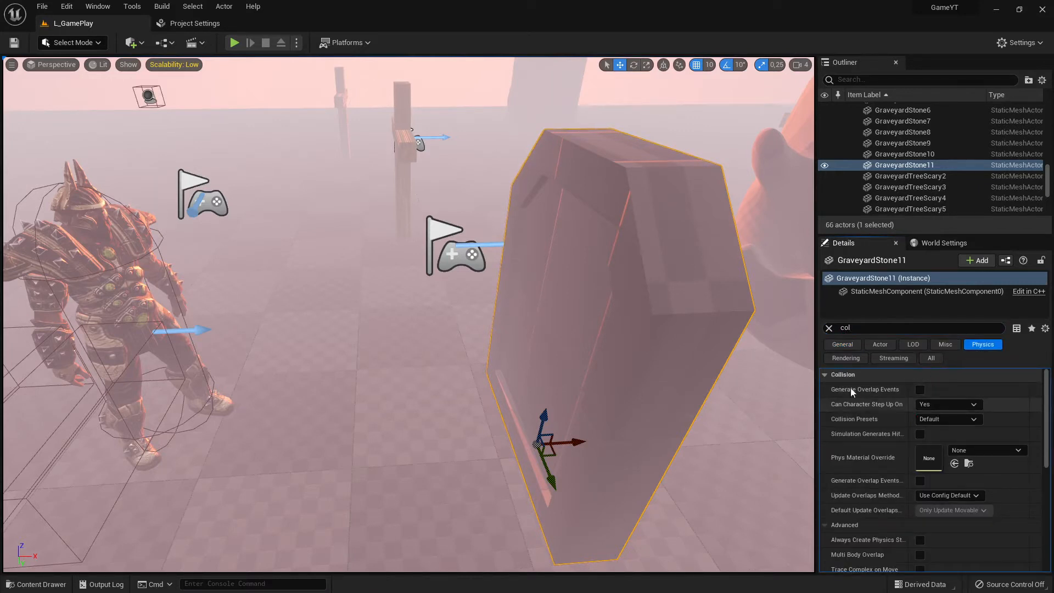
{"action": "scroll", "coordinate": [877, 431], "scroll_direction": "down", "scroll_amount": 8}
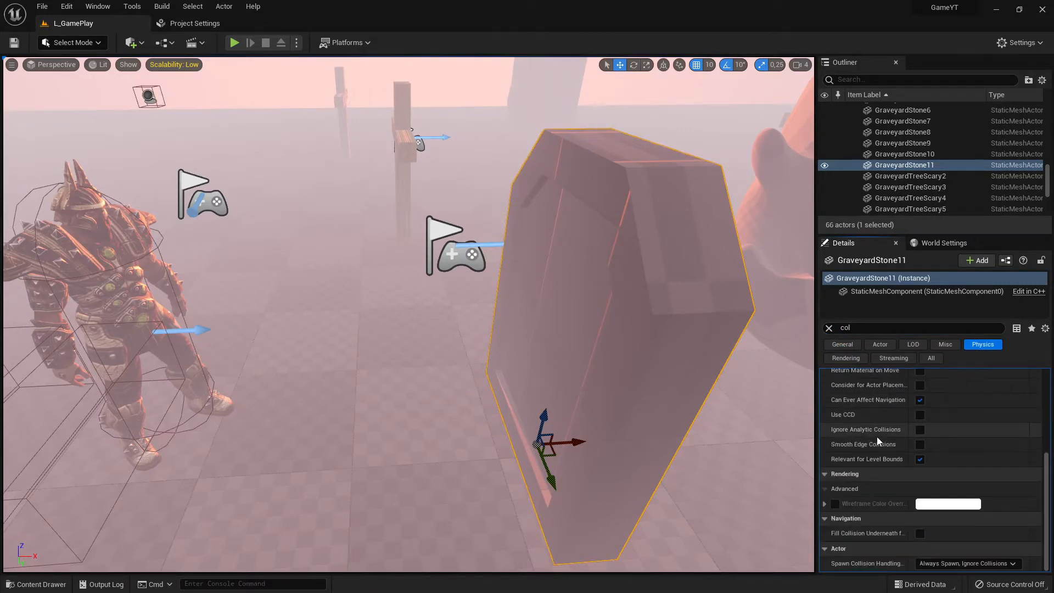
{"action": "scroll", "coordinate": [895, 443], "scroll_direction": "up", "scroll_amount": 7}
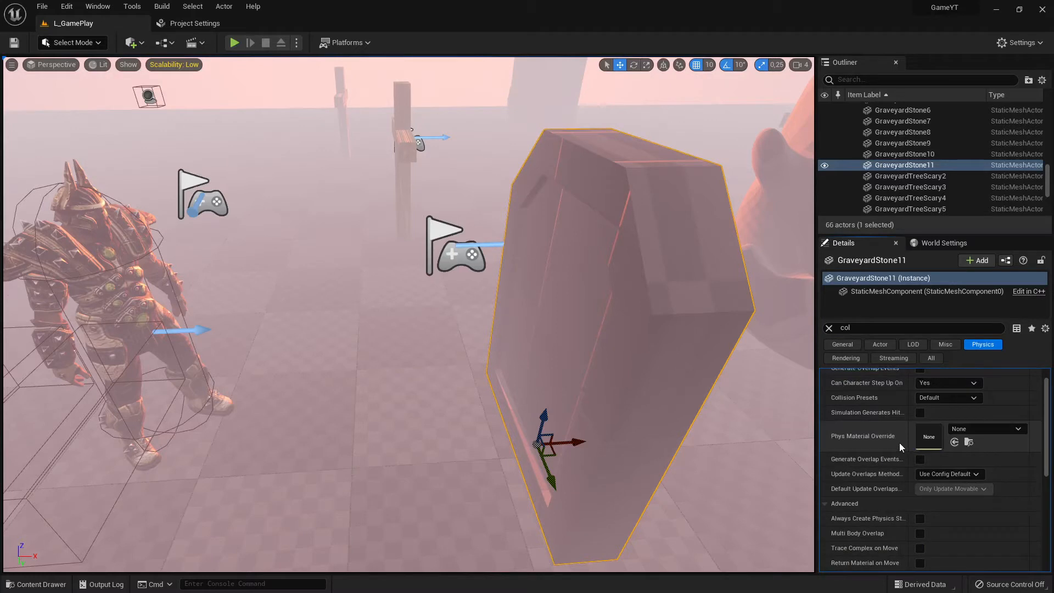
{"action": "left_click", "coordinate": [860, 331]}
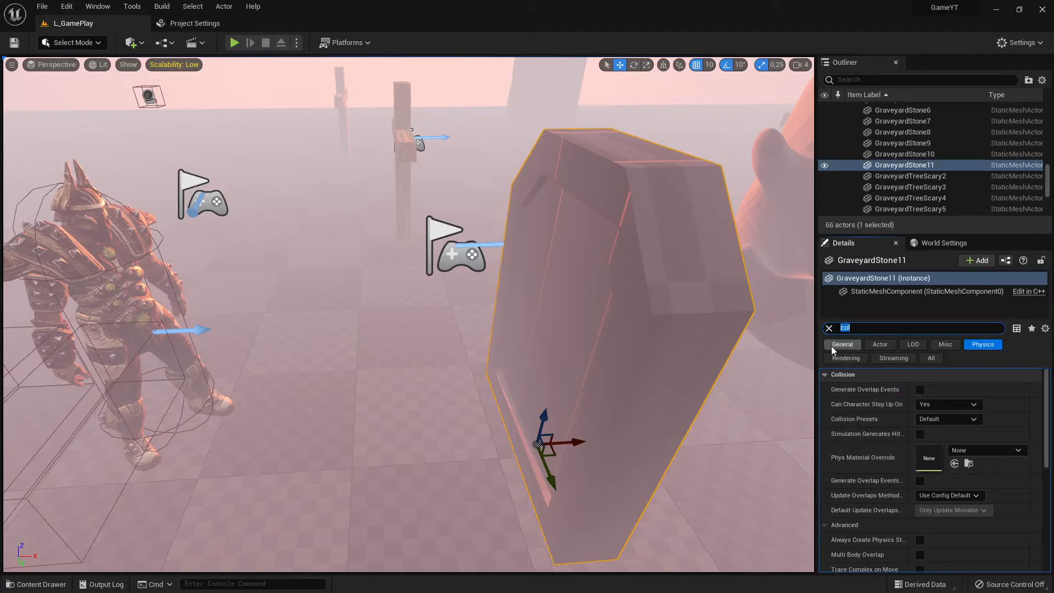
{"action": "left_click", "coordinate": [833, 345]}
{"action": "scroll", "coordinate": [891, 447], "scroll_direction": "down", "scroll_amount": 3}
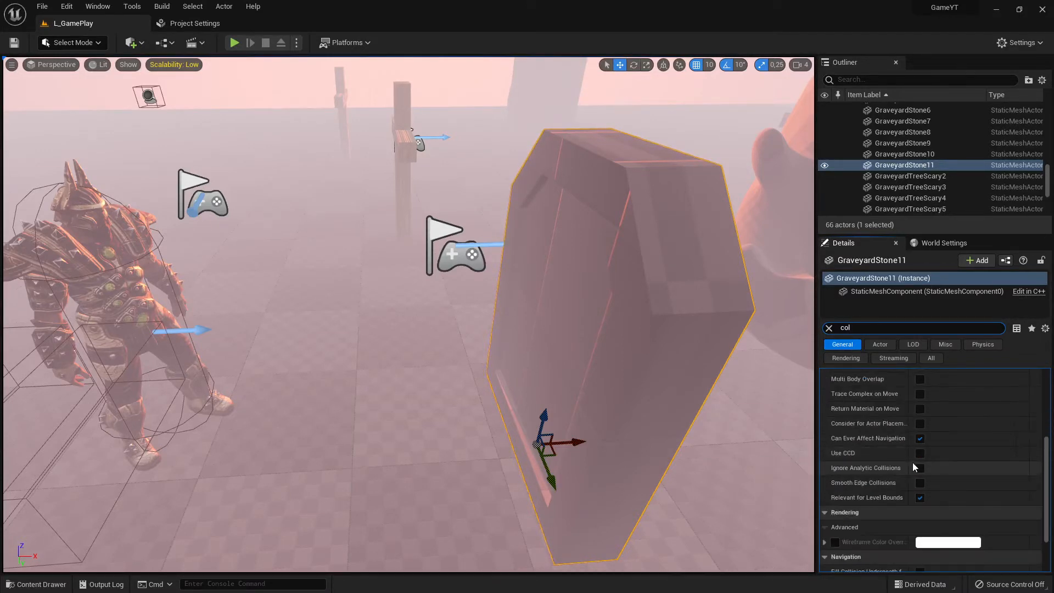
{"action": "scroll", "coordinate": [913, 462], "scroll_direction": "up", "scroll_amount": 3}
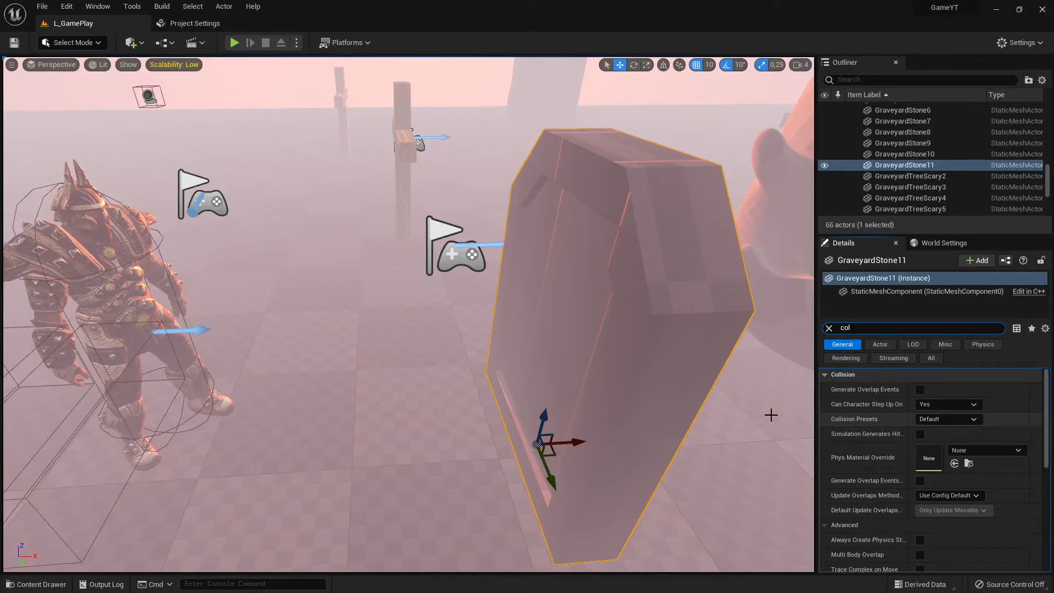
Open the GraveyardStone static mesh, filter its details by "col", and expand its Collision Presets settings
{"action": "key", "text": "ctrl+space"}
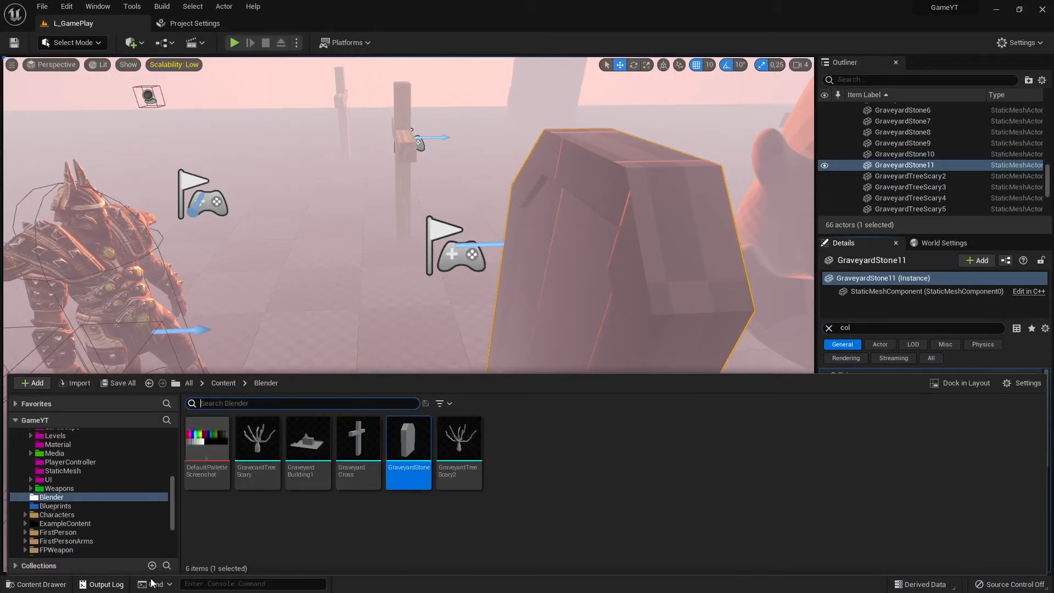
{"action": "double_click", "coordinate": [419, 449]}
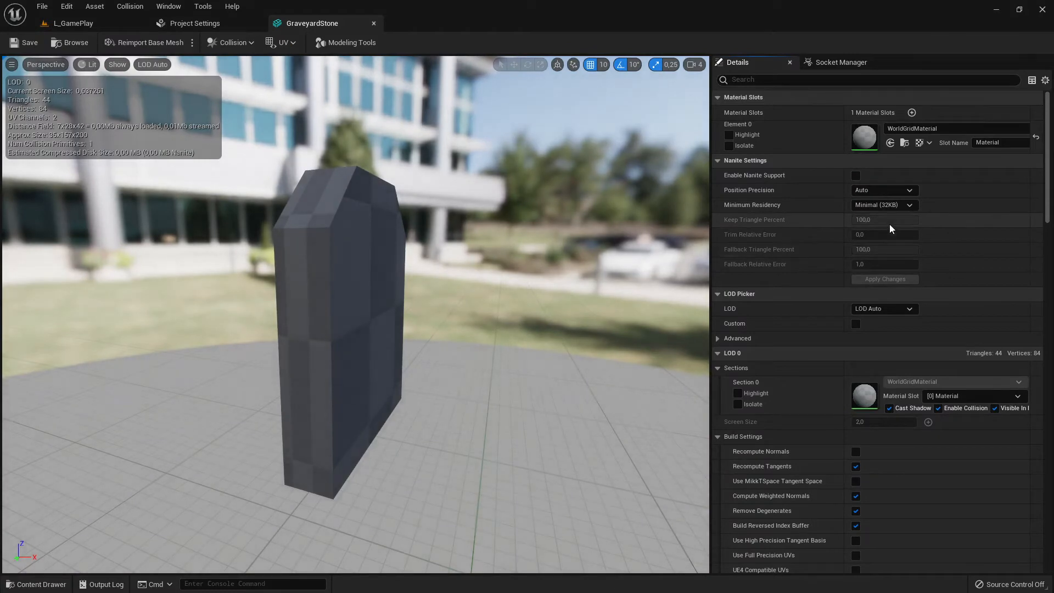
{"action": "left_click", "coordinate": [758, 79]}
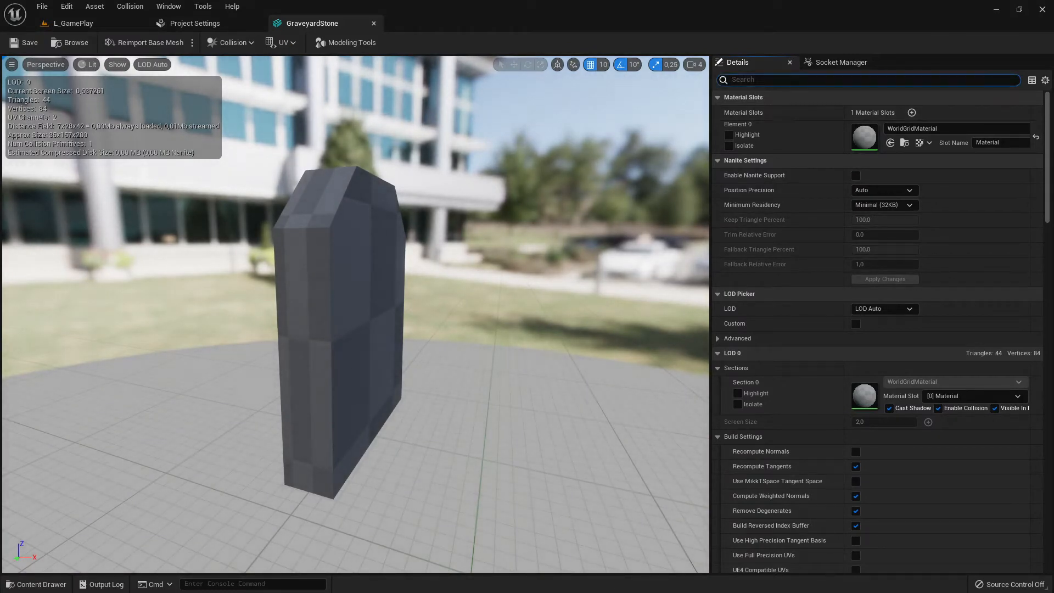
{"action": "type", "text": "col"}
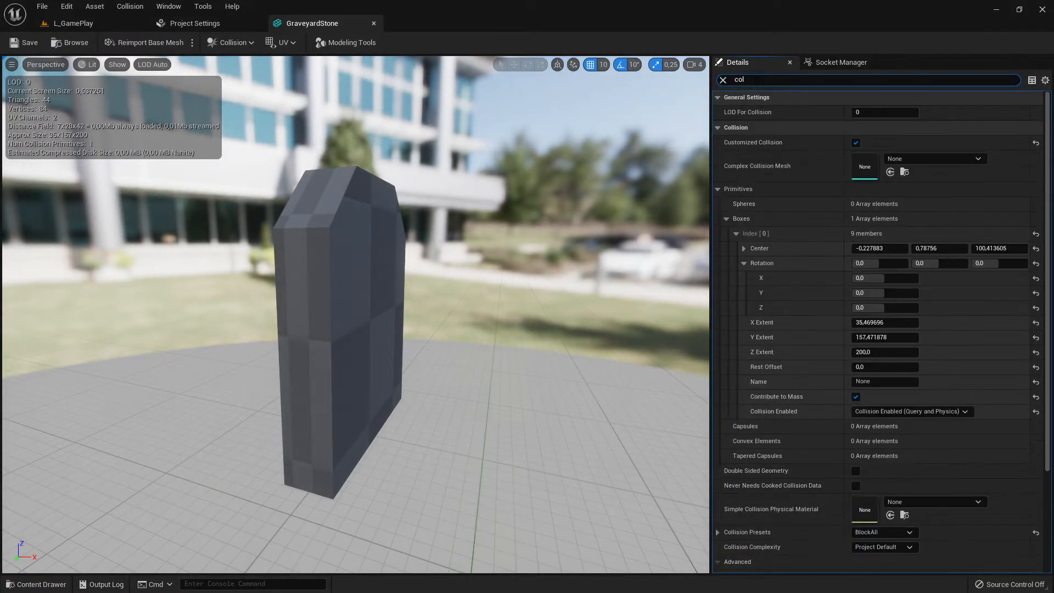
{"action": "left_click", "coordinate": [718, 189]}
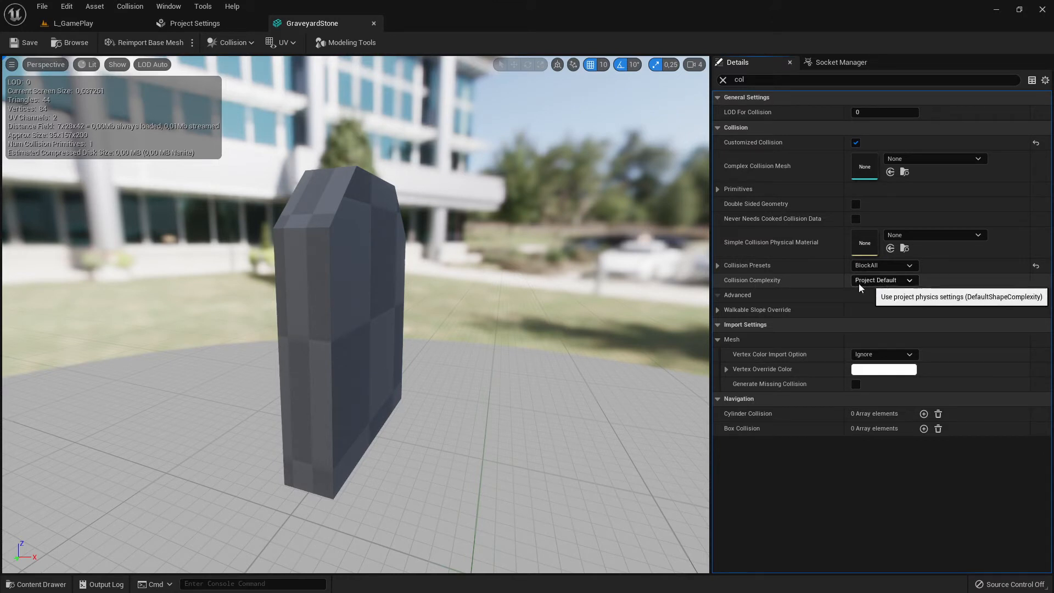
{"action": "left_click", "coordinate": [718, 265]}
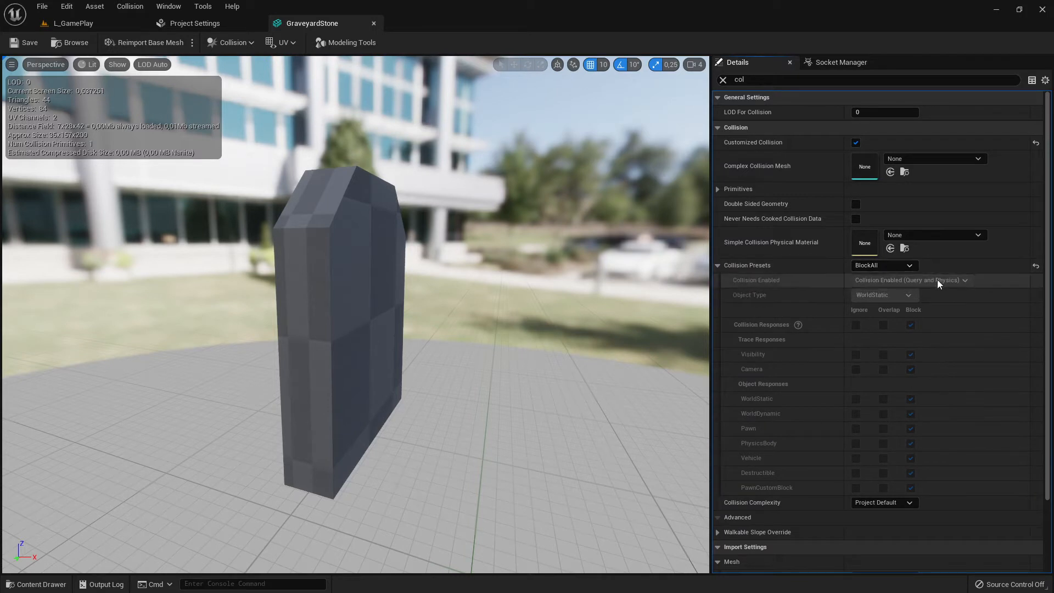
Review the GraveyardStone mesh's Collision Presets options and orbit the mesh preview for a closer view
{"action": "left_click", "coordinate": [717, 266]}
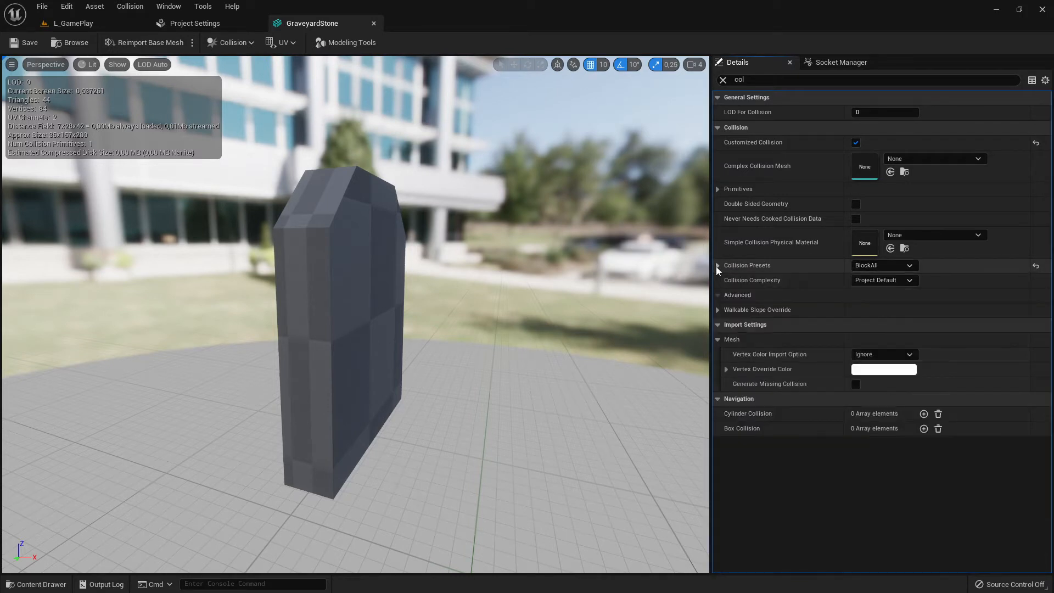
{"action": "left_click", "coordinate": [878, 267]}
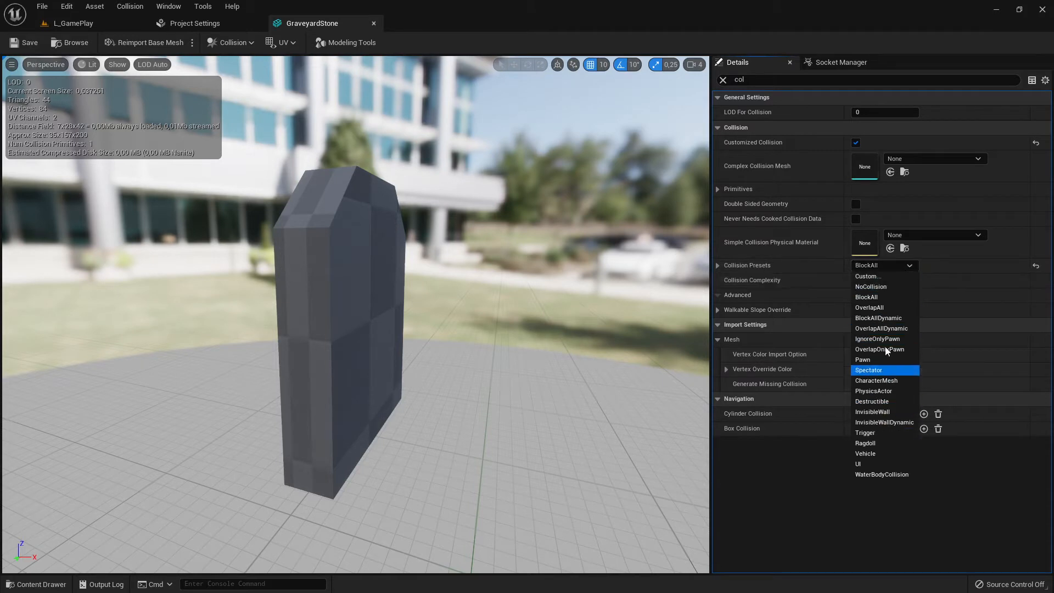
{"action": "left_click", "coordinate": [877, 269]}
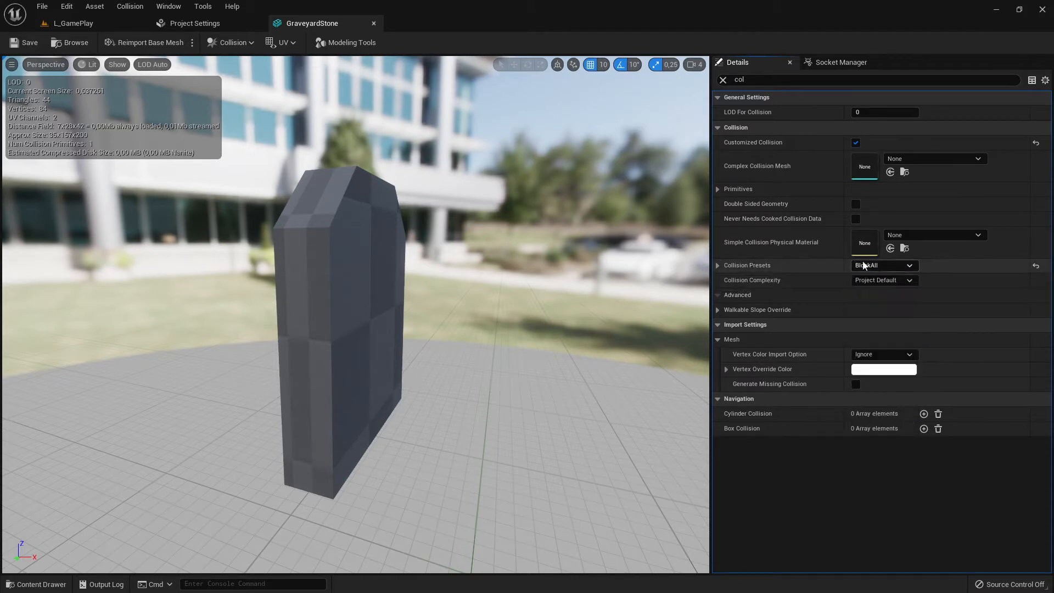
{"action": "left_click", "coordinate": [718, 266]}
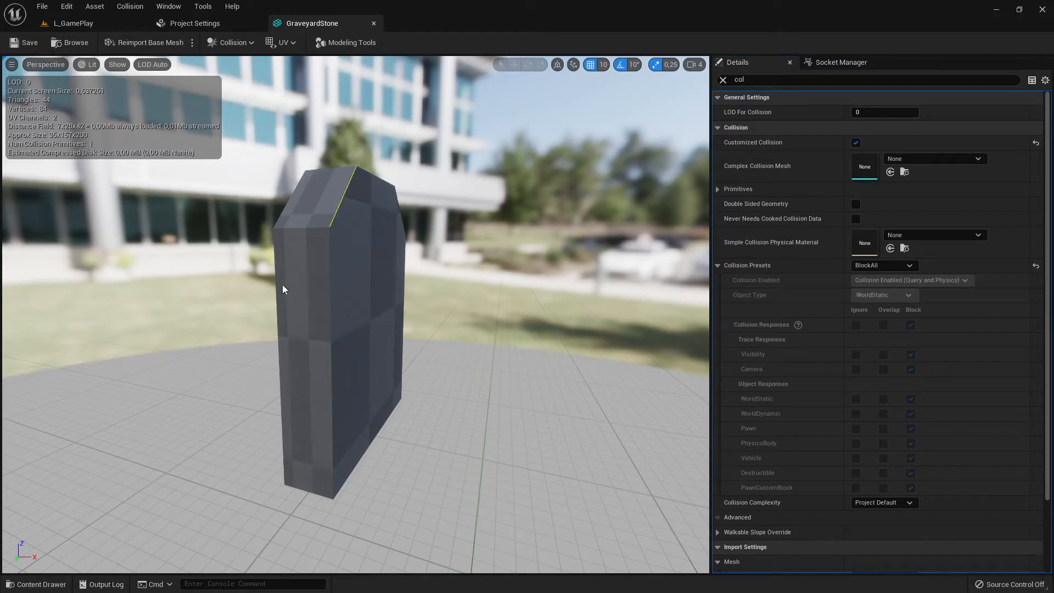
{"action": "right_click_drag", "start_coordinate": [381, 289], "coordinate": [502, 252]}
{"action": "right_click_drag", "start_coordinate": [544, 331], "coordinate": [516, 301]}
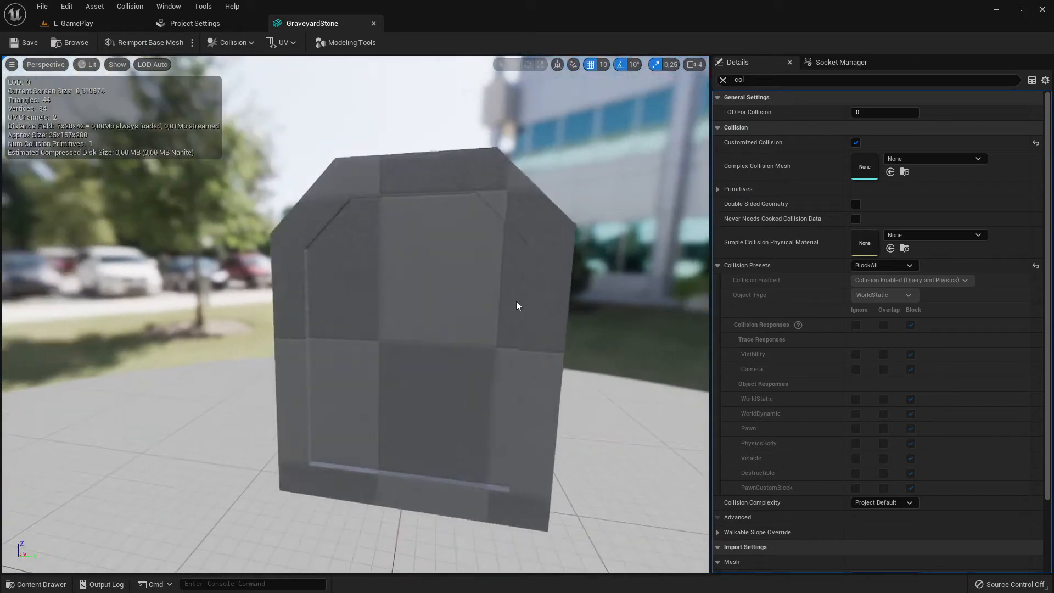
{"action": "scroll", "coordinate": [516, 301], "scroll_direction": "up", "scroll_amount": 3}
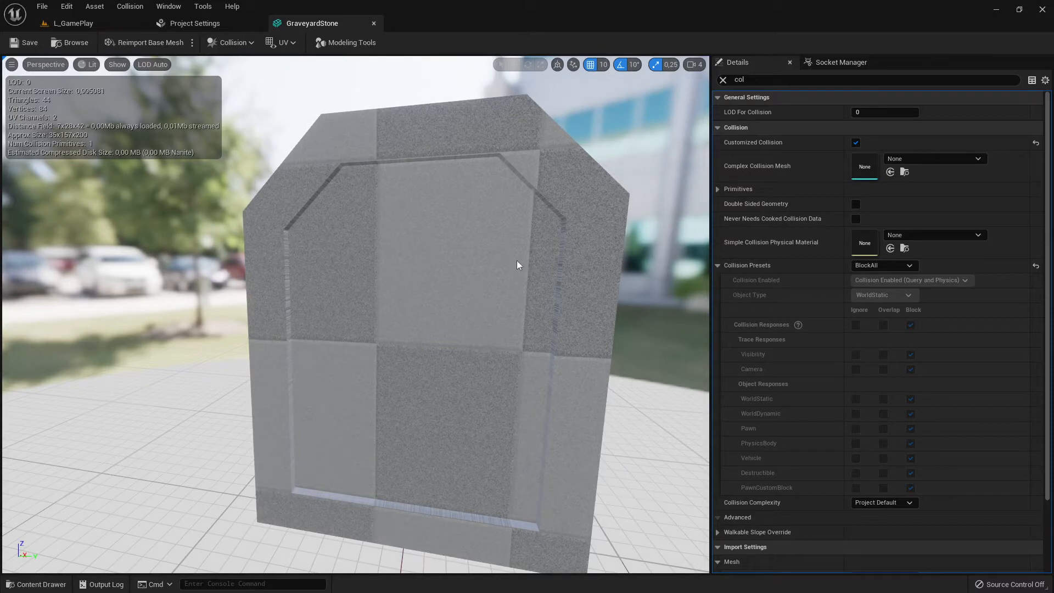
Return to the level, select the warrior, and expand its Collision Presets in the filtered details
{"action": "left_click", "coordinate": [97, 24]}
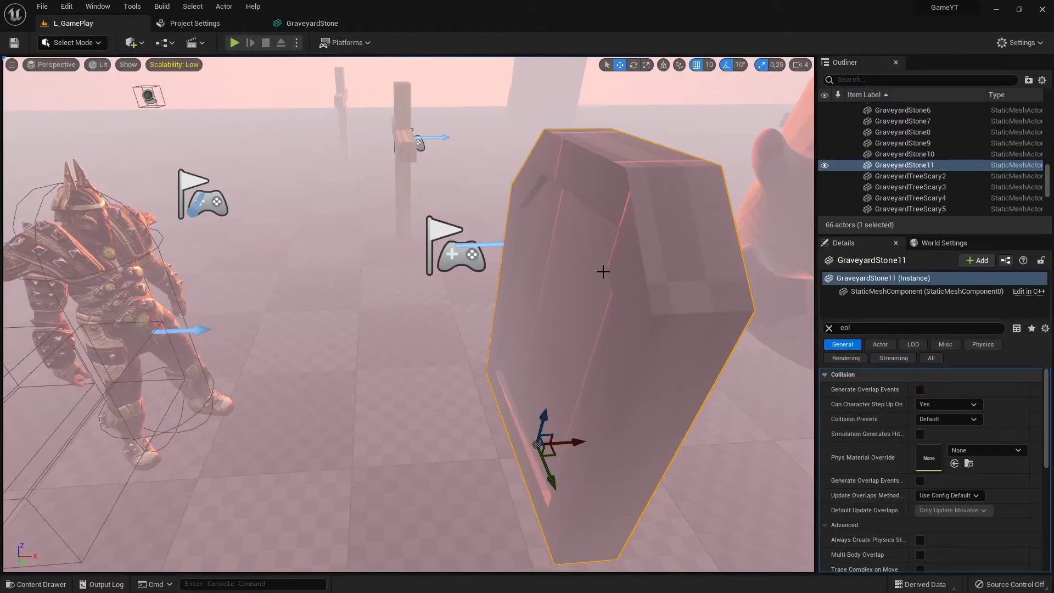
{"action": "right_click_drag", "start_coordinate": [615, 242], "coordinate": [560, 214]}
{"action": "right_click_drag", "start_coordinate": [688, 226], "coordinate": [717, 305]}
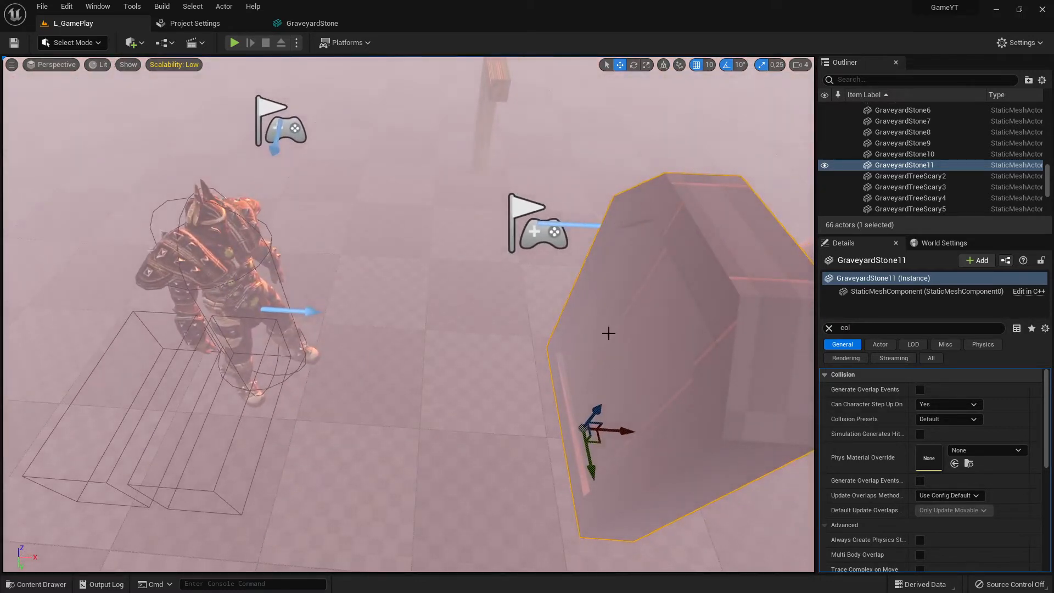
{"action": "left_click", "coordinate": [207, 207]}
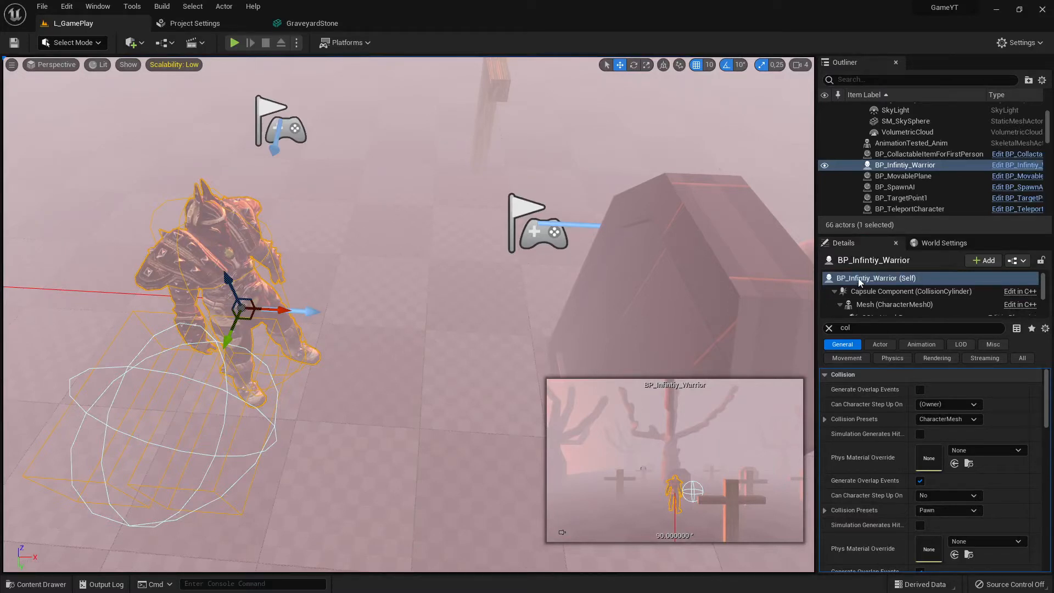
{"action": "left_click", "coordinate": [856, 327]}
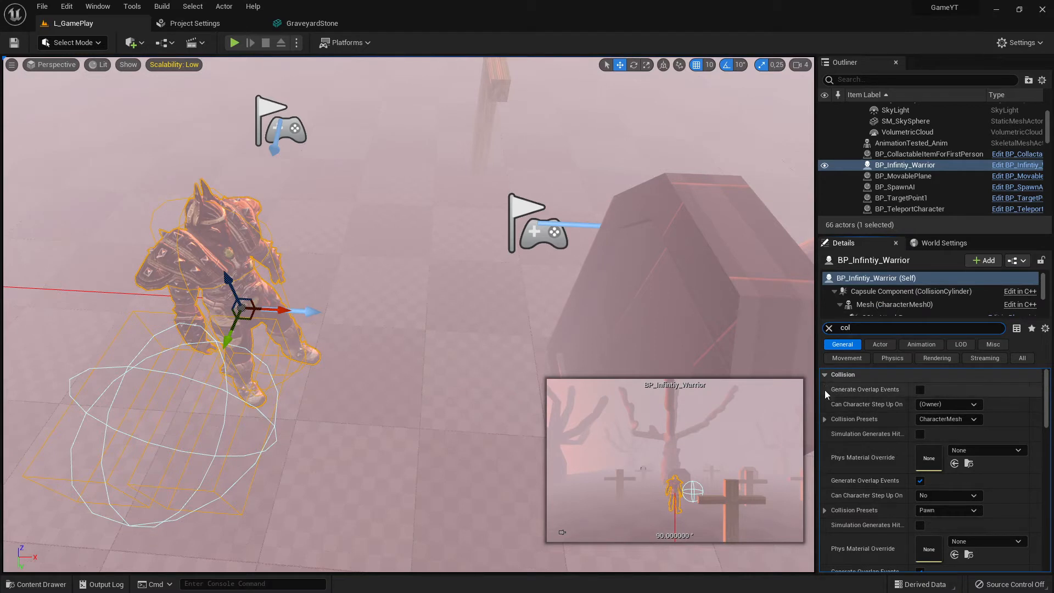
{"action": "left_click", "coordinate": [825, 419]}
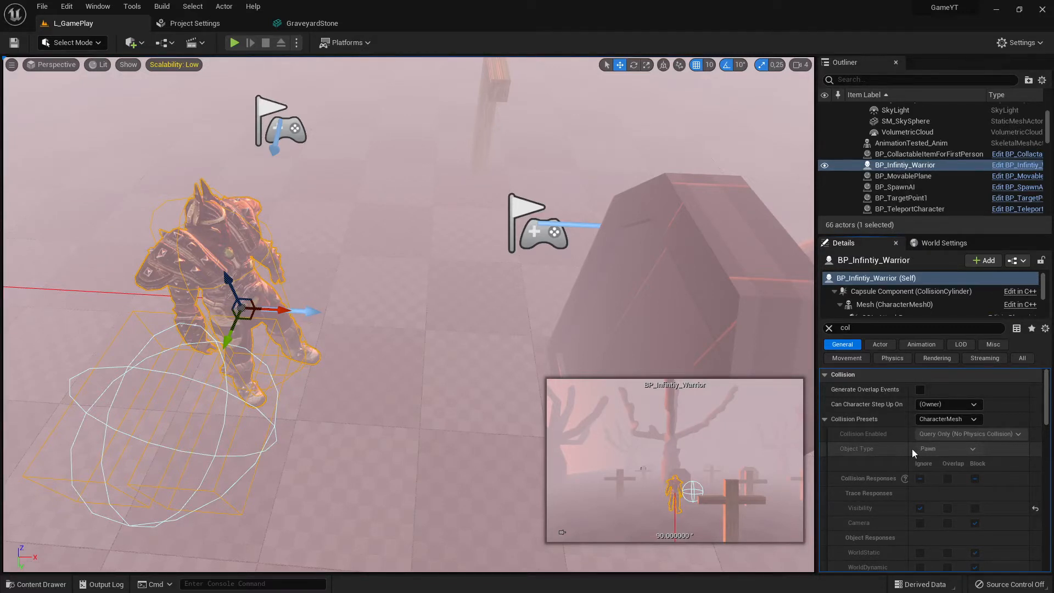
Compare the warrior and the gravestone from a new angle, selecting each in turn
{"action": "right_click_drag", "start_coordinate": [487, 309], "coordinate": [634, 271]}
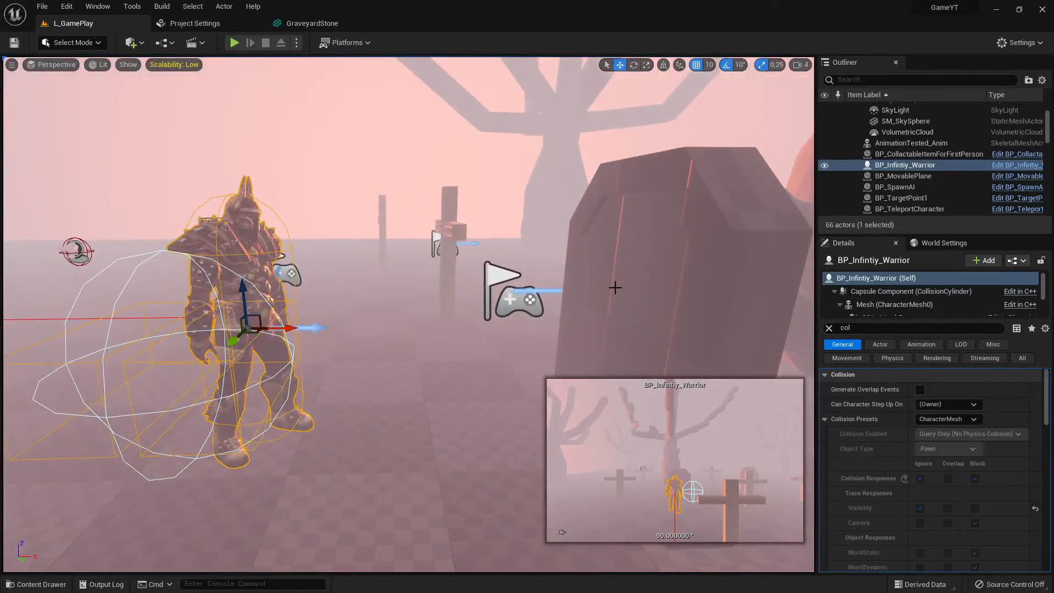
{"action": "left_click", "coordinate": [634, 281]}
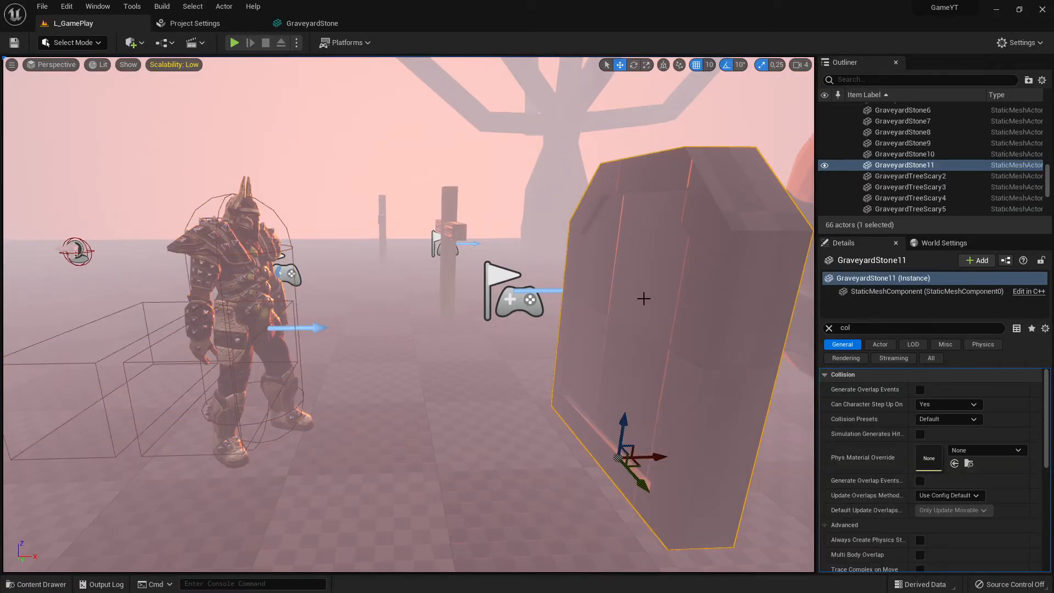
{"action": "left_click", "coordinate": [242, 240]}
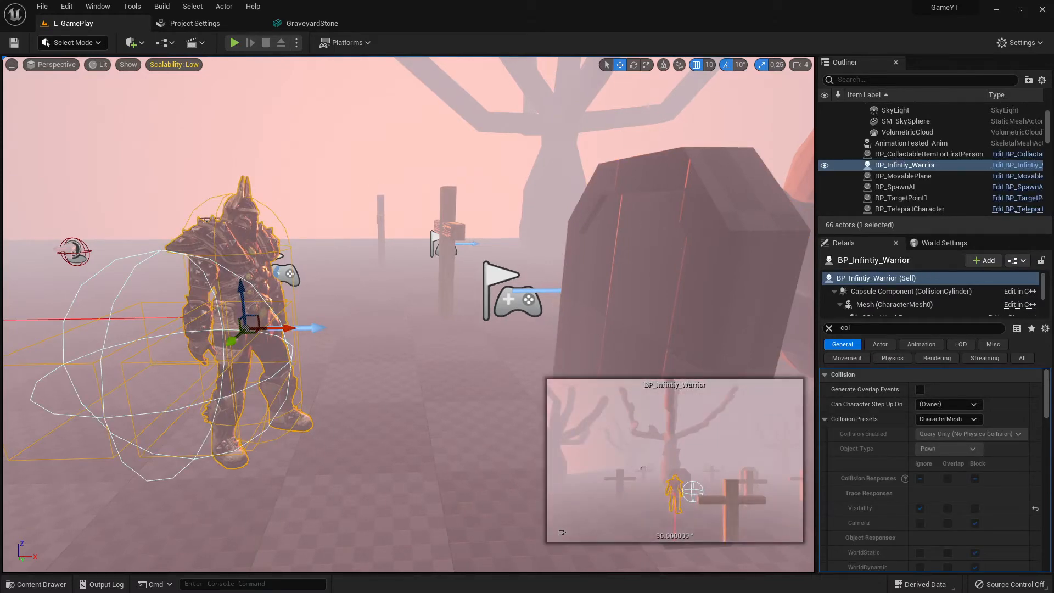
{"action": "left_click", "coordinate": [675, 248]}
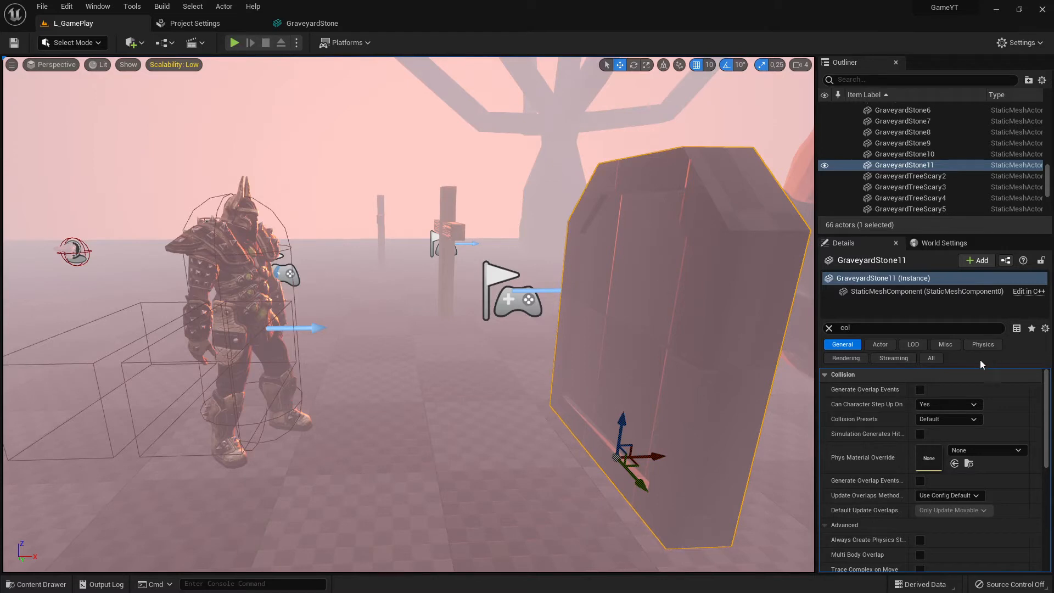
{"action": "left_click", "coordinate": [223, 209]}
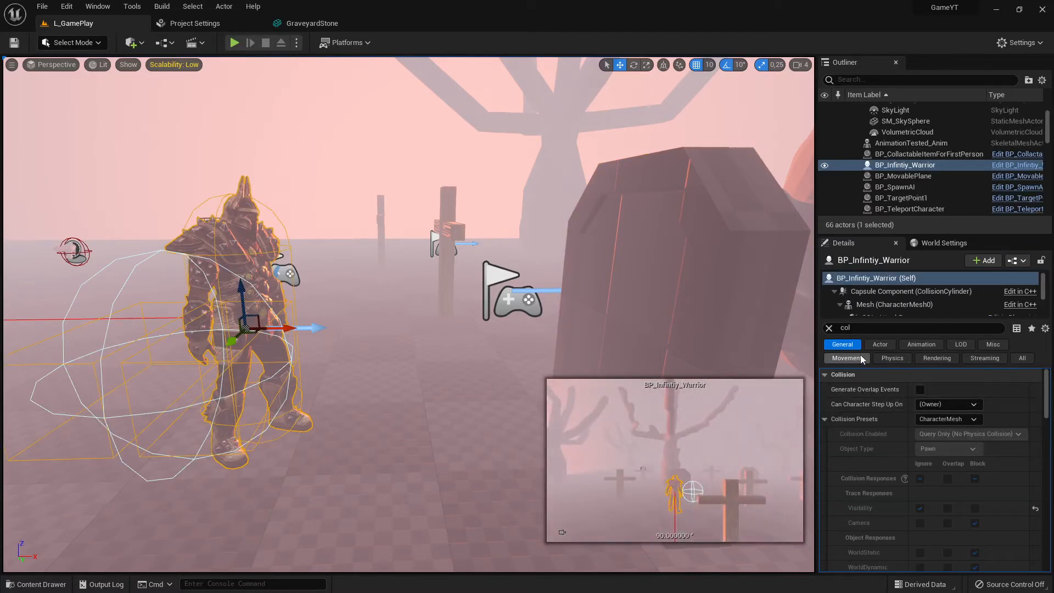
Examine the warrior's trace and object collision responses in its Collision Presets
{"action": "left_click", "coordinate": [876, 328]}
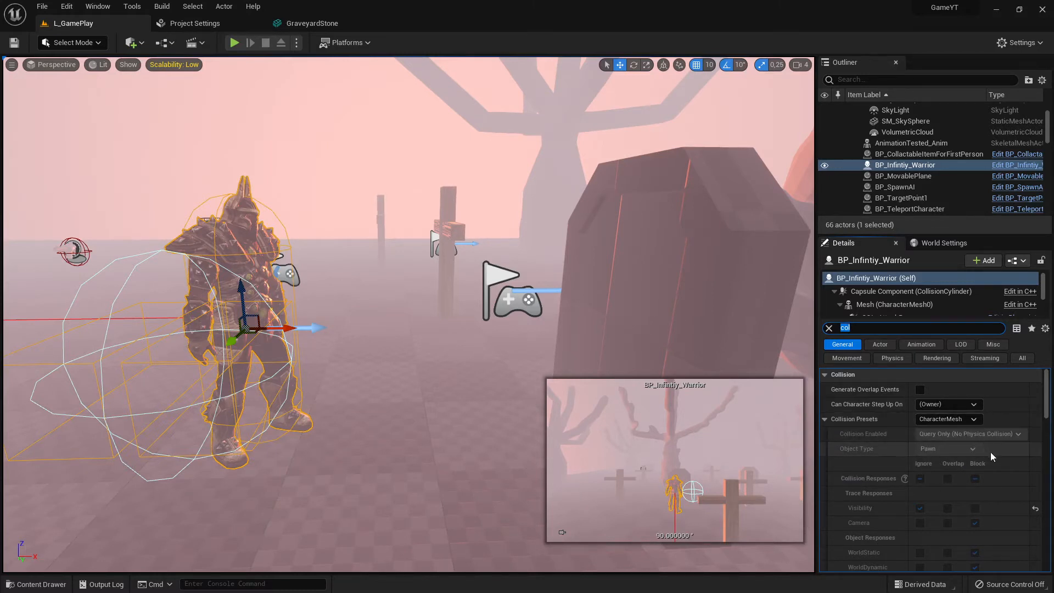
{"action": "scroll", "coordinate": [970, 449], "scroll_direction": "down", "scroll_amount": 1}
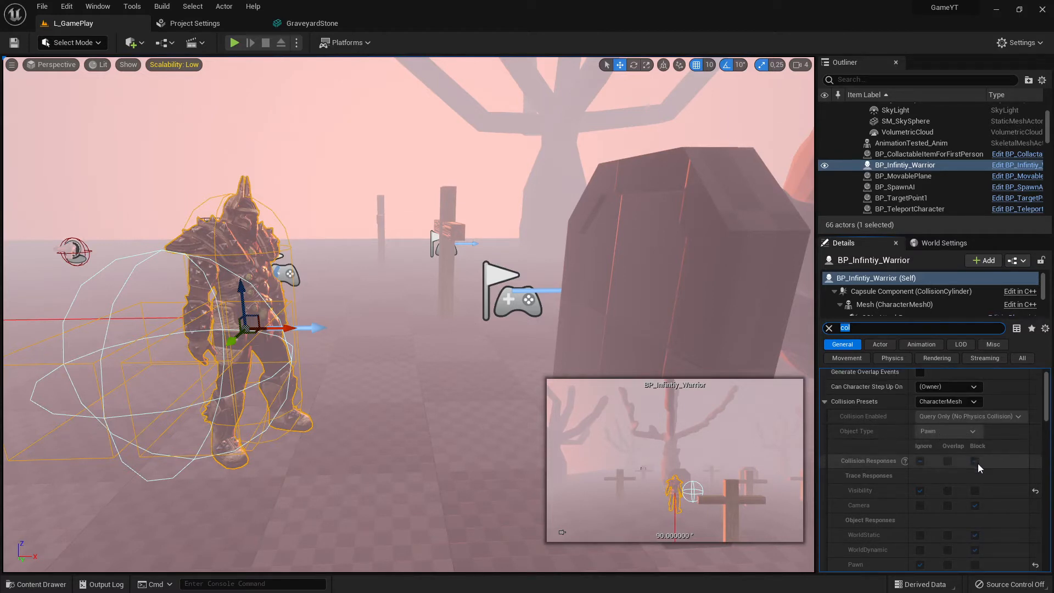
{"action": "scroll", "coordinate": [978, 463], "scroll_direction": "down", "scroll_amount": 1}
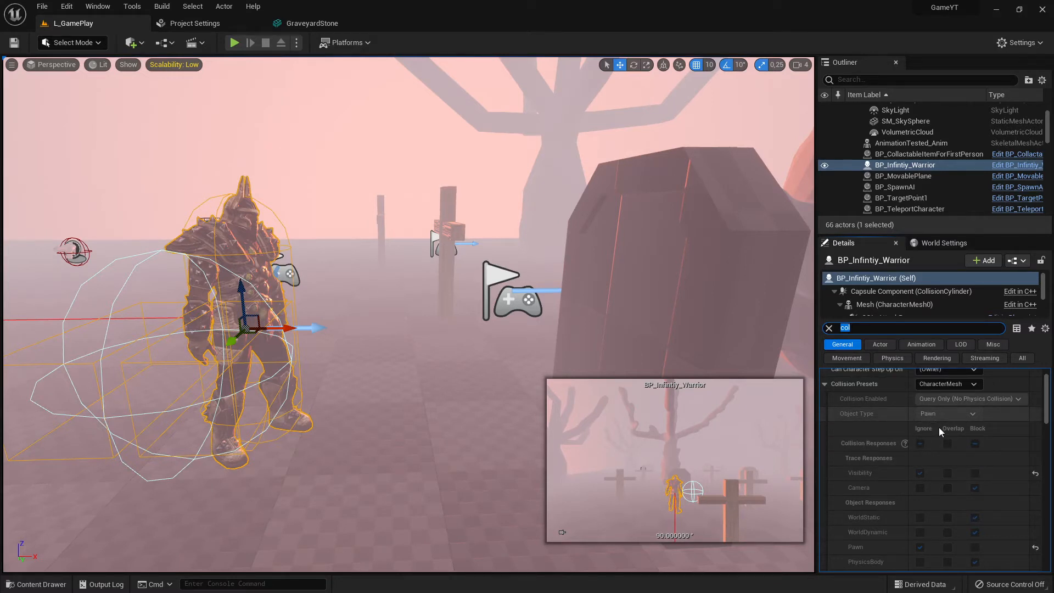
{"action": "scroll", "coordinate": [939, 427], "scroll_direction": "down", "scroll_amount": 2}
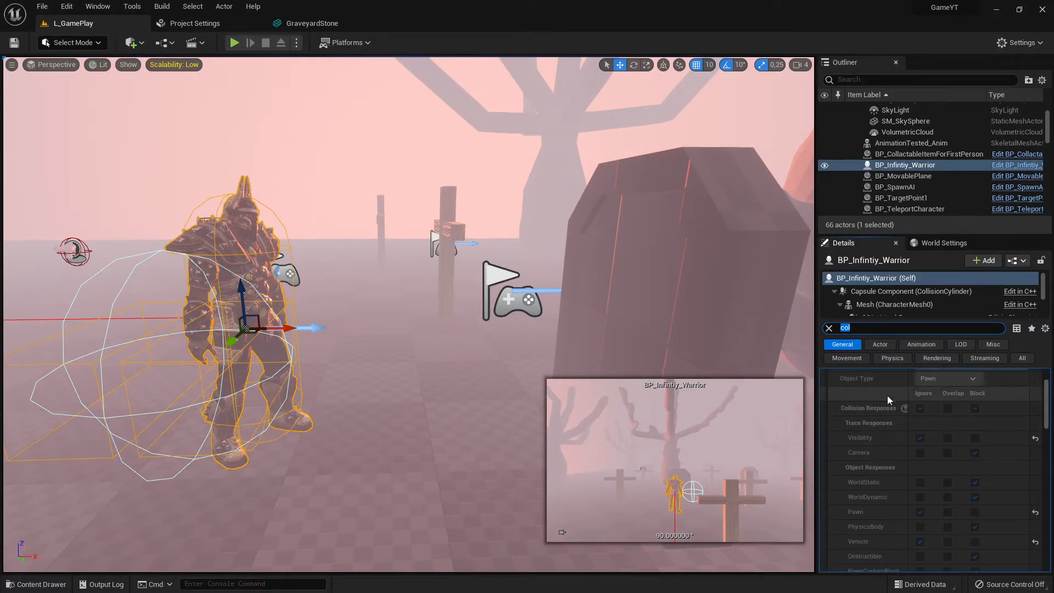
{"action": "scroll", "coordinate": [916, 500], "scroll_direction": "down", "scroll_amount": 3}
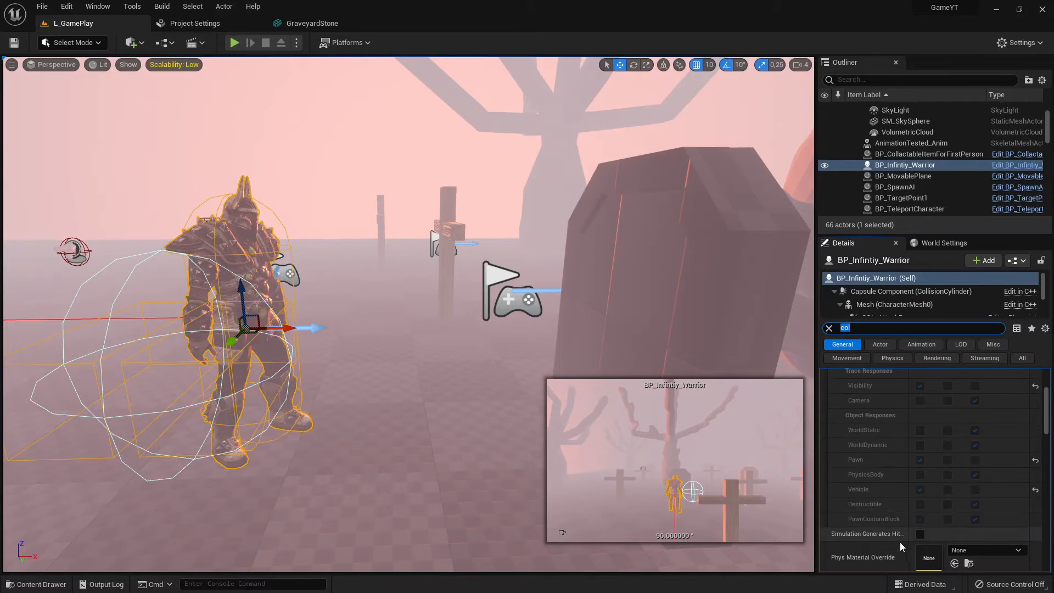
{"action": "scroll", "coordinate": [898, 499], "scroll_direction": "up", "scroll_amount": 4}
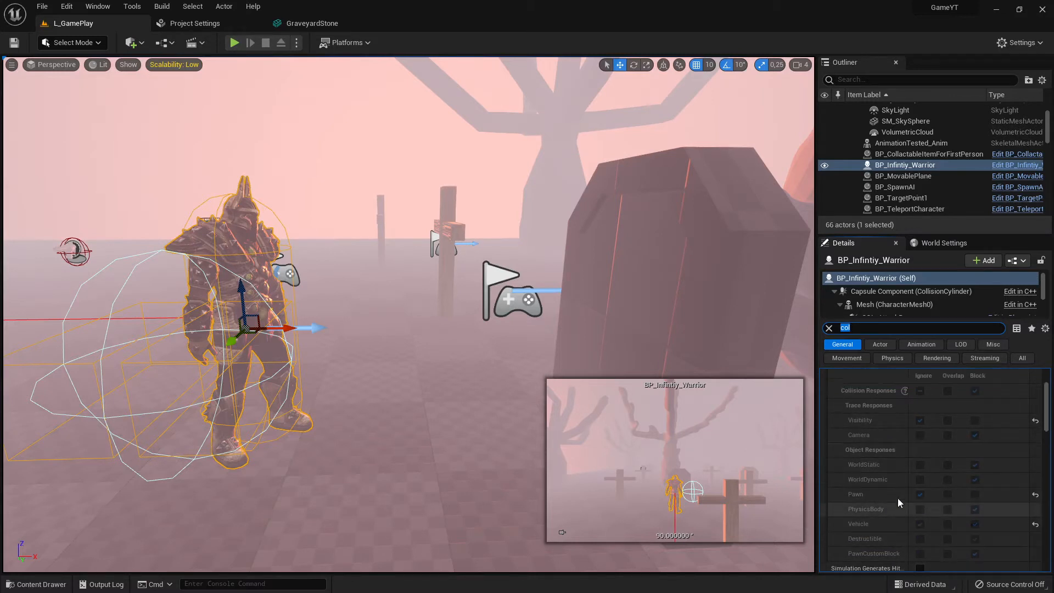
{"action": "scroll", "coordinate": [898, 481], "scroll_direction": "down", "scroll_amount": 1}
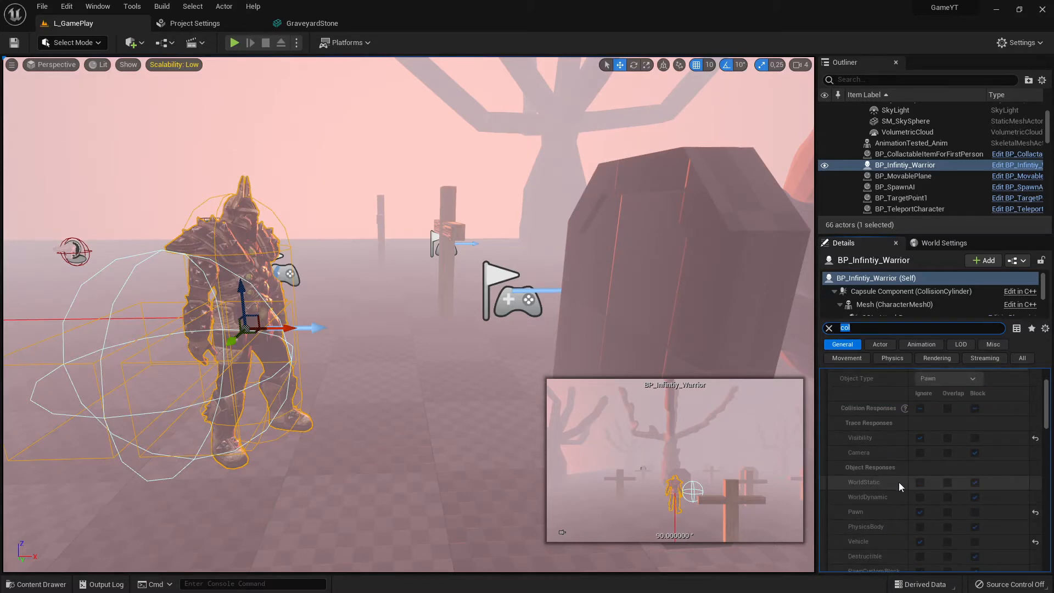
{"action": "scroll", "coordinate": [899, 482], "scroll_direction": "down", "scroll_amount": 1}
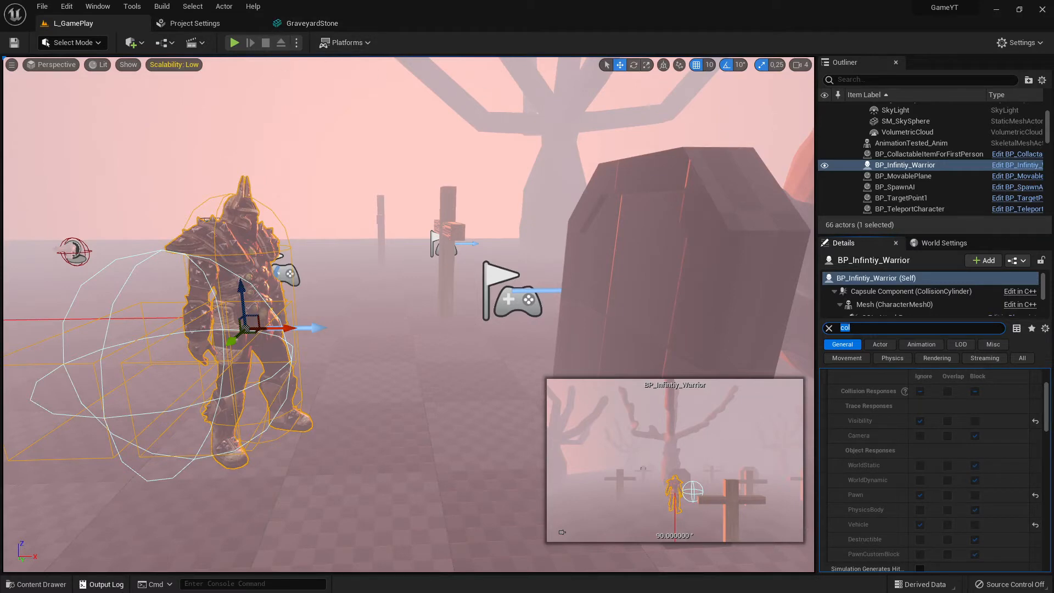
Glance over the mesh editor and Project Settings tabs and re-examine the warrior's object collision responses
{"action": "left_click", "coordinate": [308, 24]}
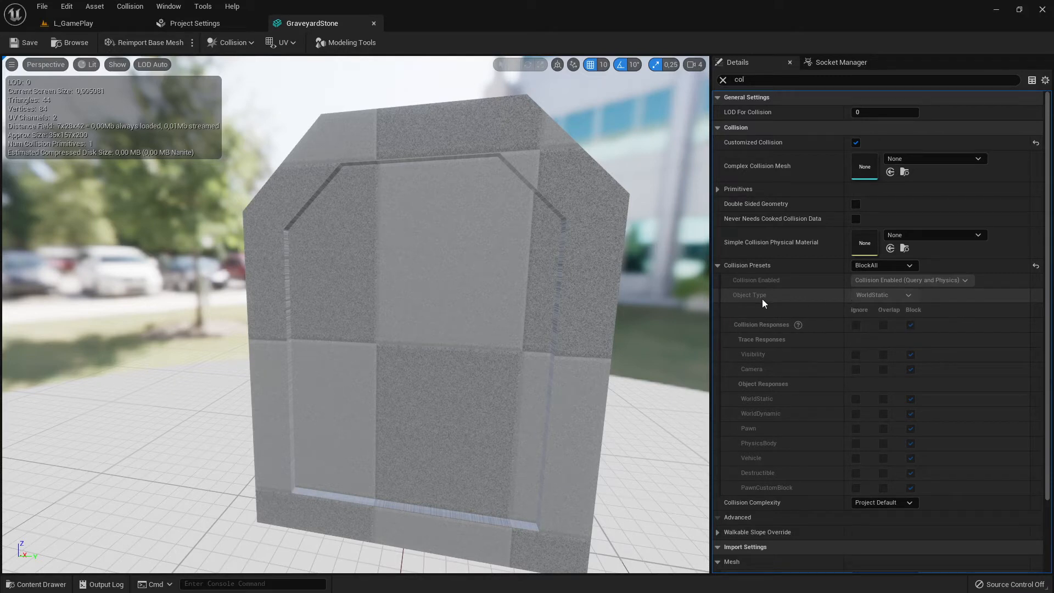
{"action": "left_click", "coordinate": [211, 24]}
{"action": "left_click", "coordinate": [77, 23]}
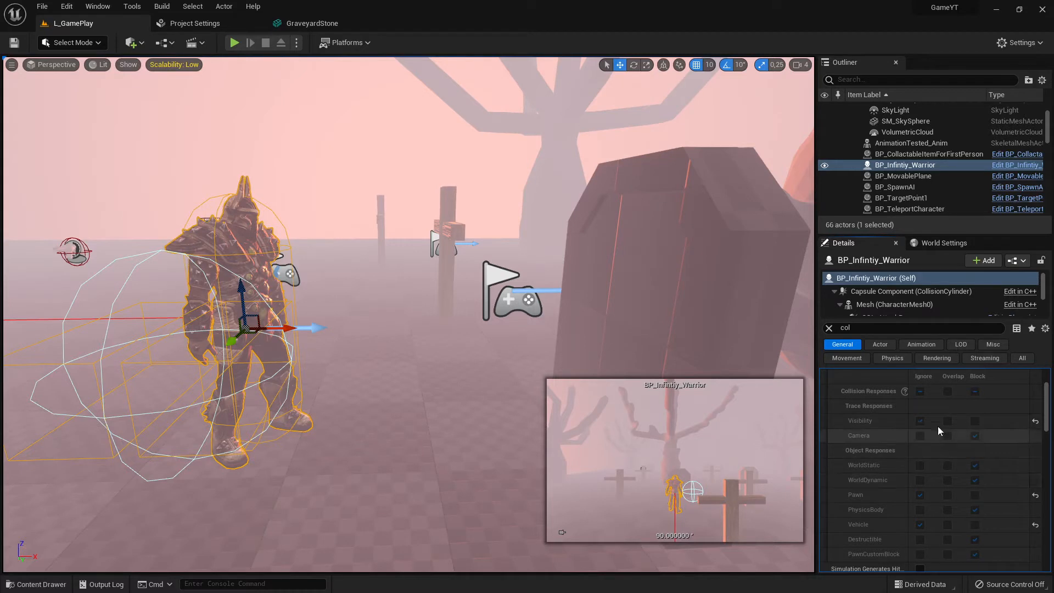
{"action": "scroll", "coordinate": [981, 402], "scroll_direction": "up", "scroll_amount": 3}
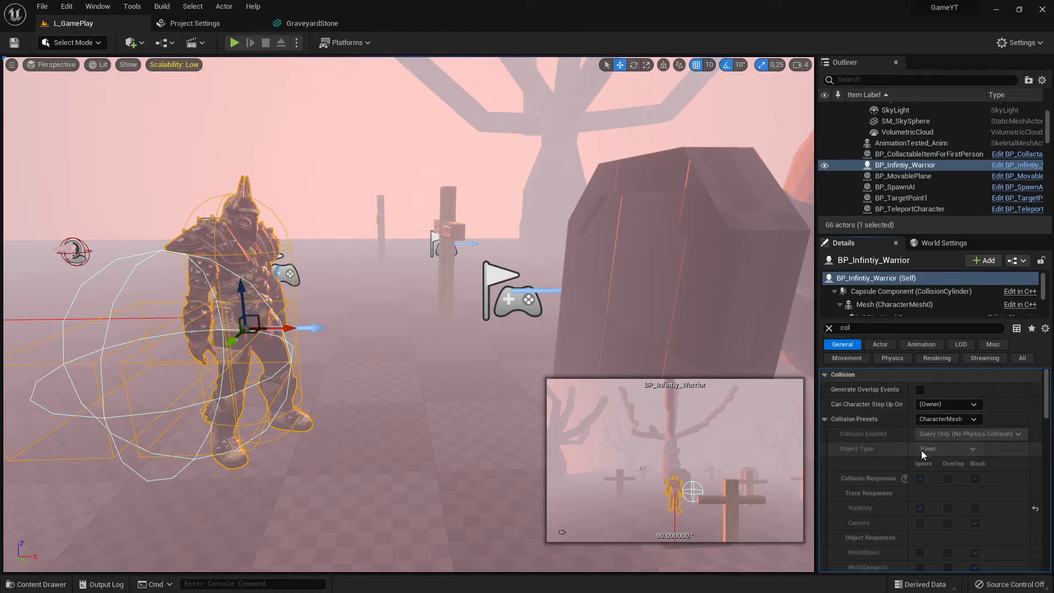
{"action": "scroll", "coordinate": [988, 475], "scroll_direction": "down", "scroll_amount": 3}
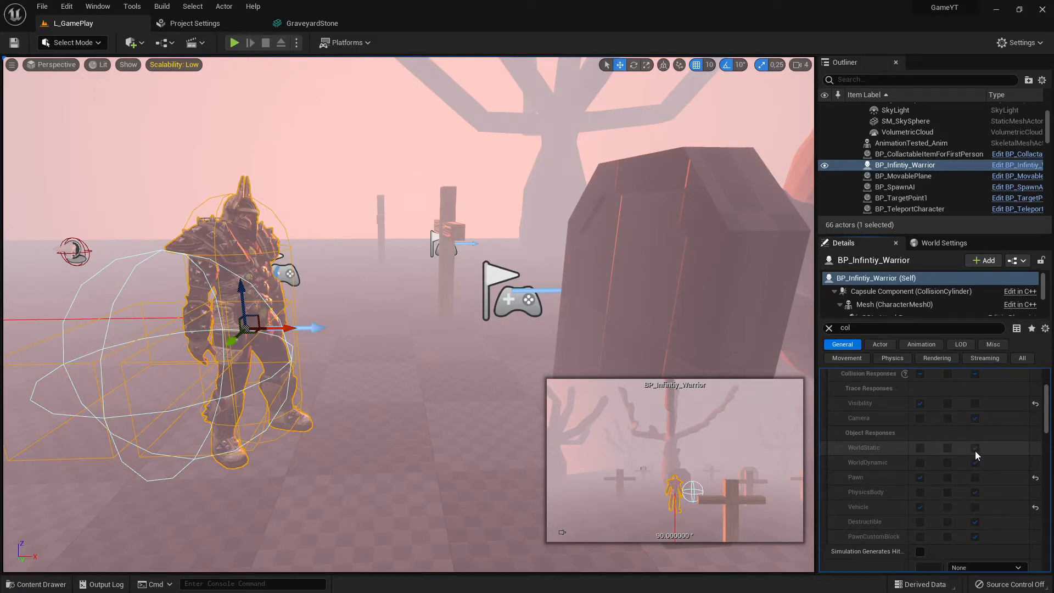
{"action": "left_click", "coordinate": [920, 448]}
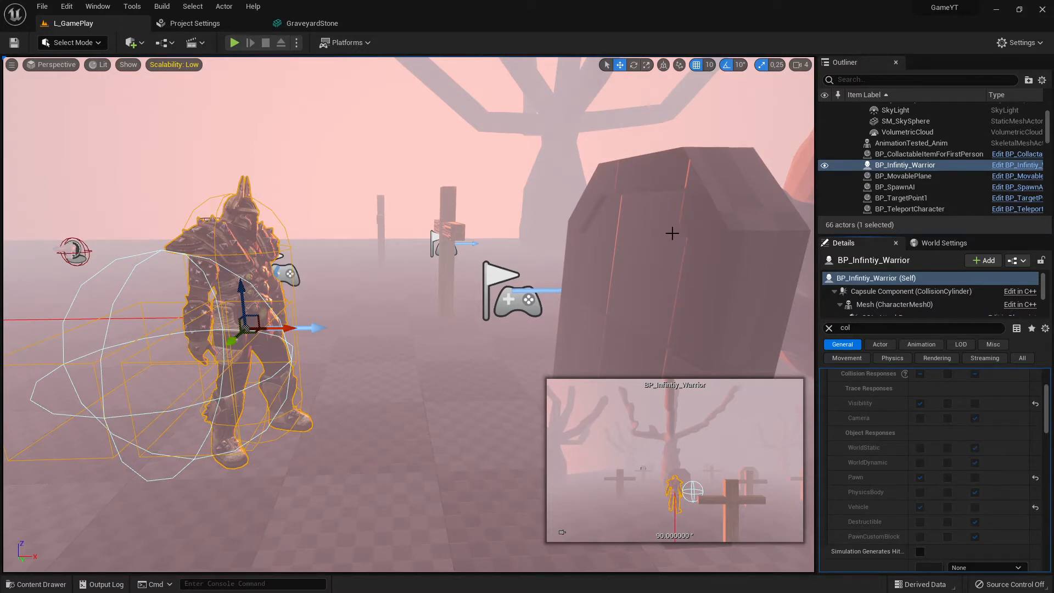
Select the gravestone and examine its collision and advanced collision properties in the details
{"action": "left_click", "coordinate": [644, 209]}
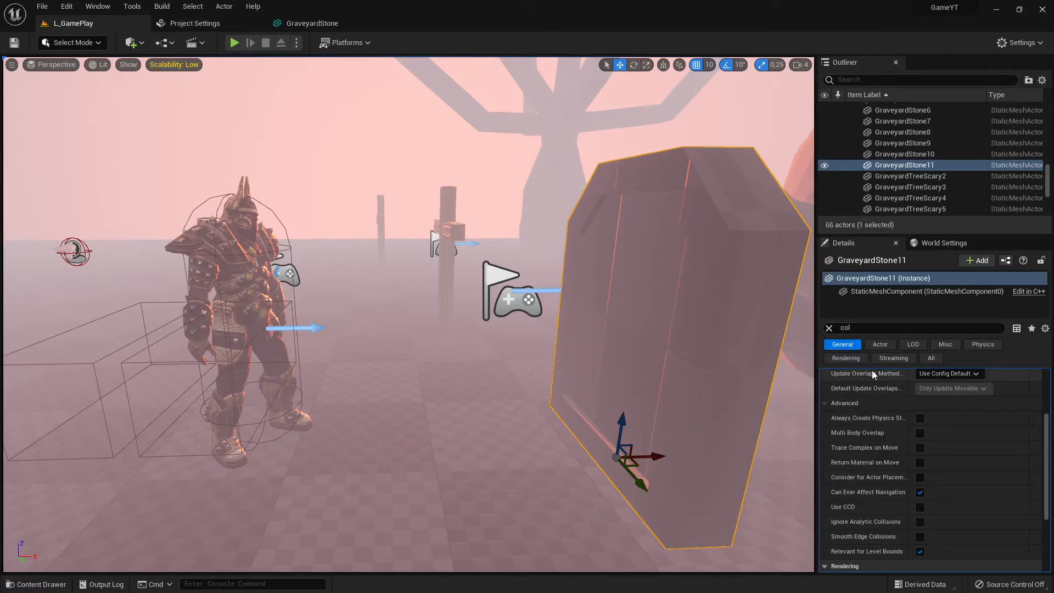
{"action": "scroll", "coordinate": [947, 409], "scroll_direction": "up", "scroll_amount": 2}
{"action": "scroll", "coordinate": [702, 198], "scroll_direction": "up", "scroll_amount": 1}
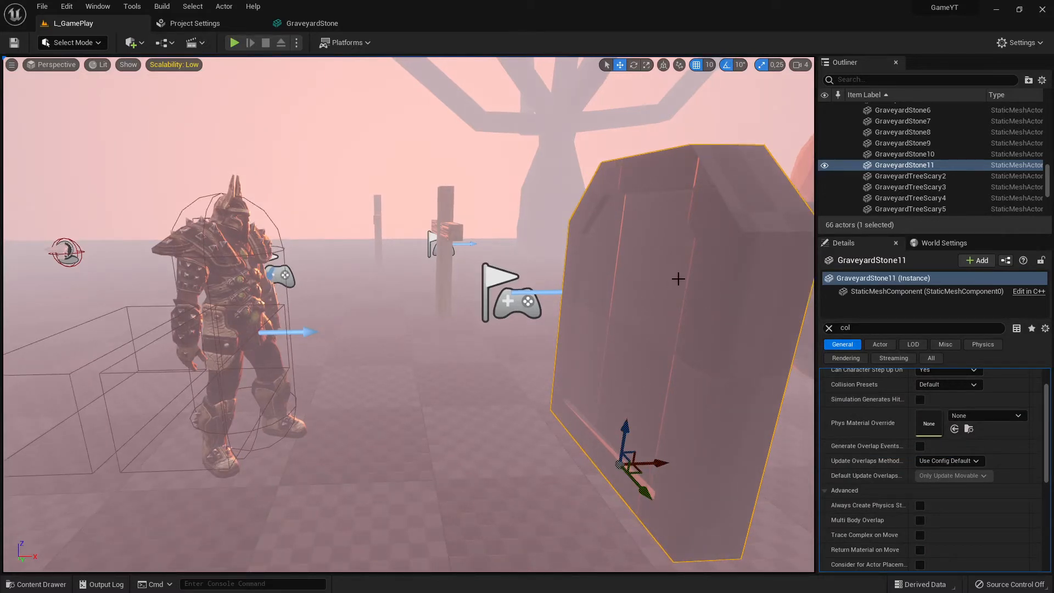
{"action": "scroll", "coordinate": [977, 436], "scroll_direction": "up", "scroll_amount": 1}
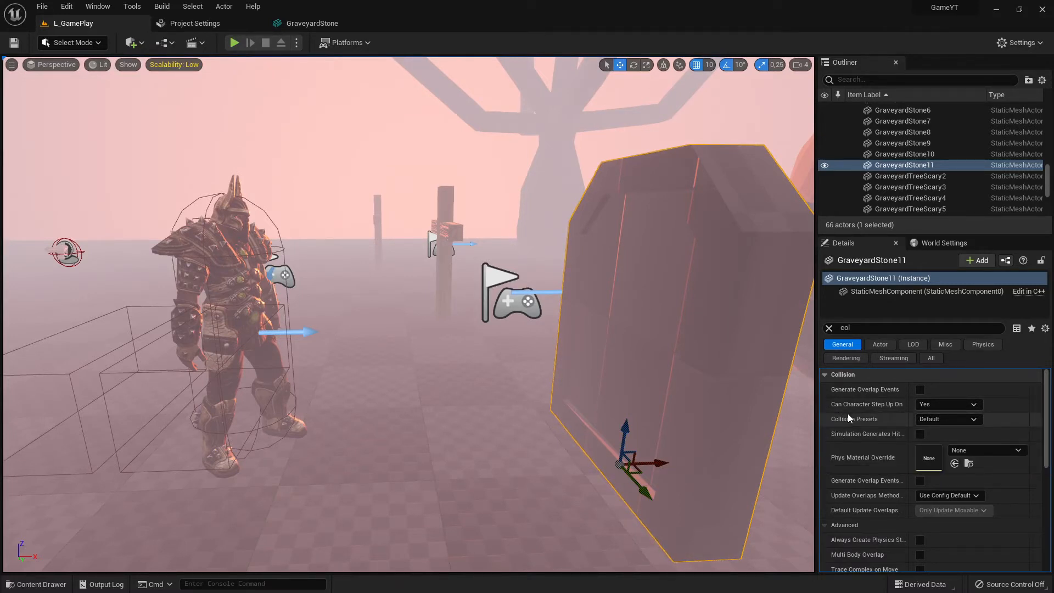
{"action": "scroll", "coordinate": [944, 471], "scroll_direction": "down", "scroll_amount": 3}
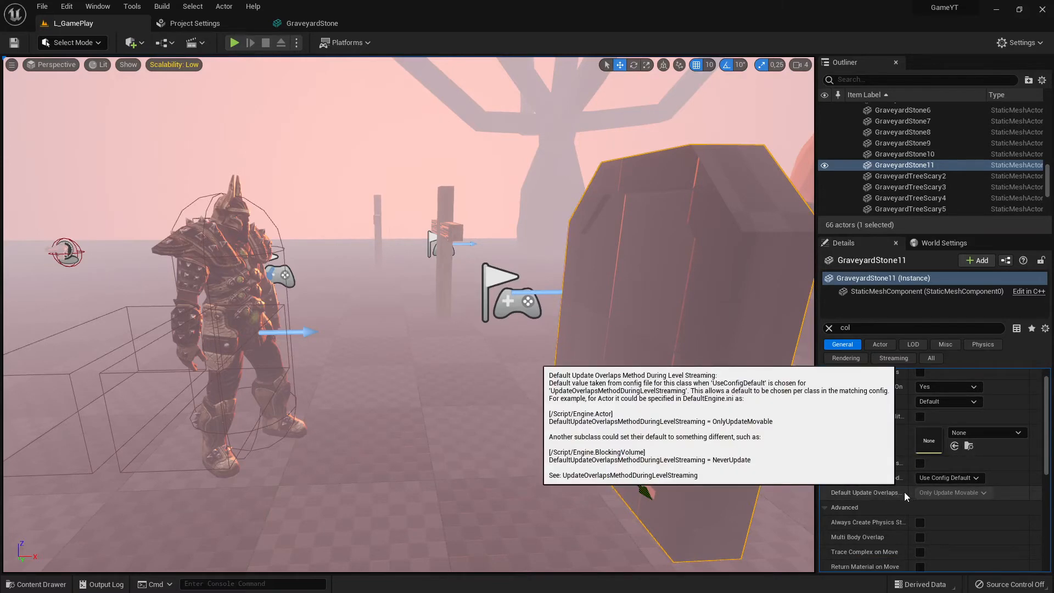
{"action": "scroll", "coordinate": [860, 482], "scroll_direction": "down", "scroll_amount": 2}
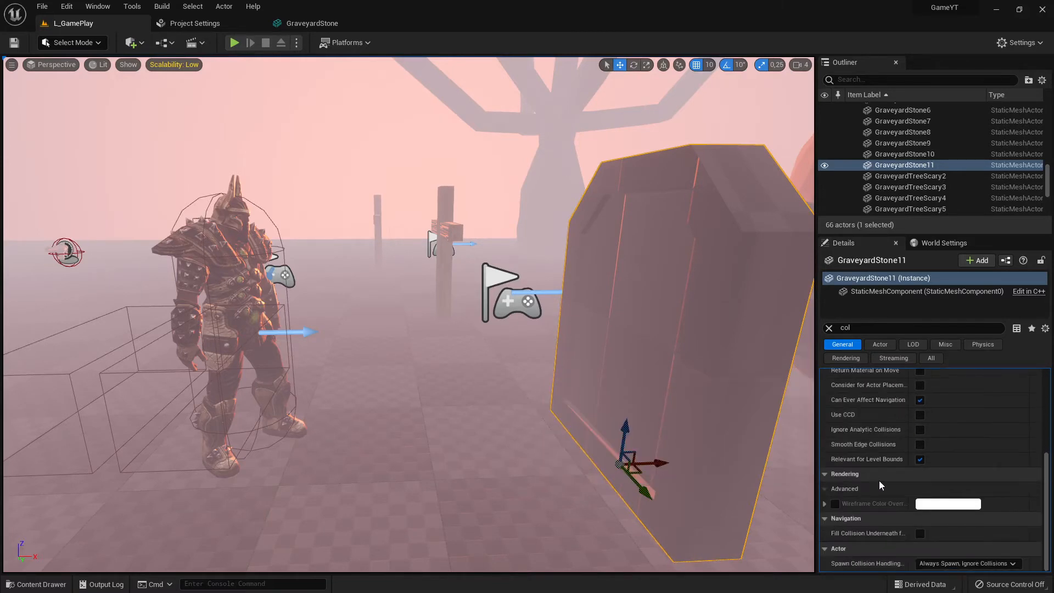
{"action": "scroll", "coordinate": [931, 480], "scroll_direction": "up", "scroll_amount": 2}
{"action": "scroll", "coordinate": [930, 480], "scroll_direction": "up", "scroll_amount": 3}
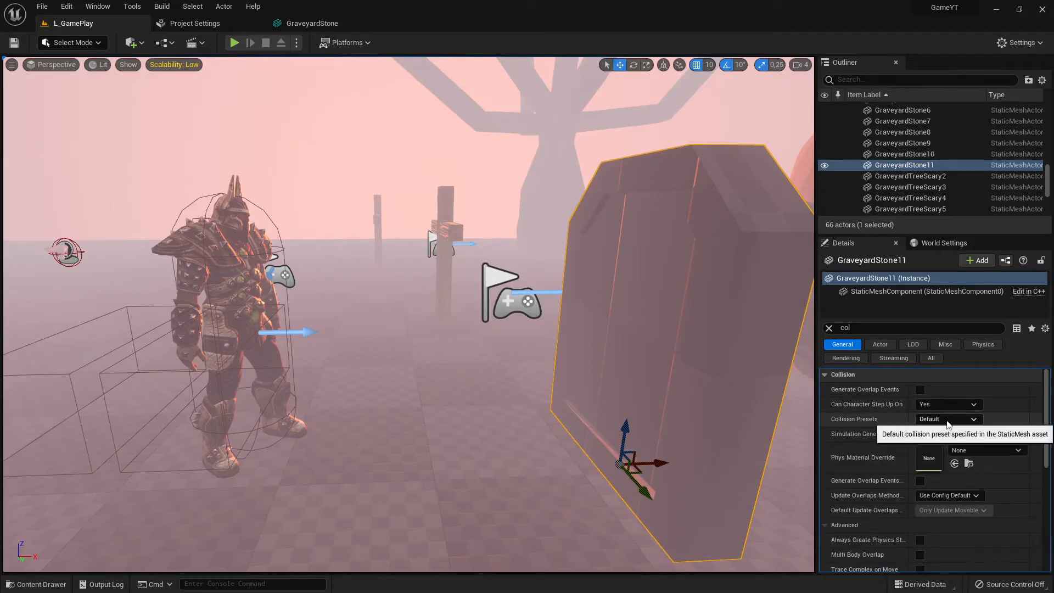
Select the warrior, then the gravestone, and inspect the gravestone's Collision Presets options
{"action": "left_click", "coordinate": [220, 205]}
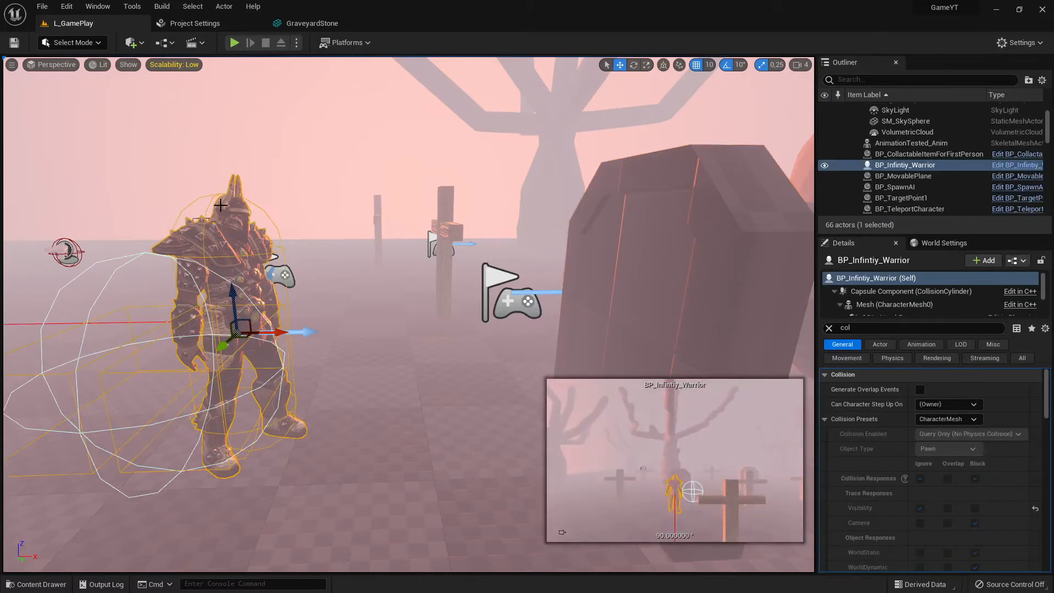
{"action": "left_click", "coordinate": [824, 419]}
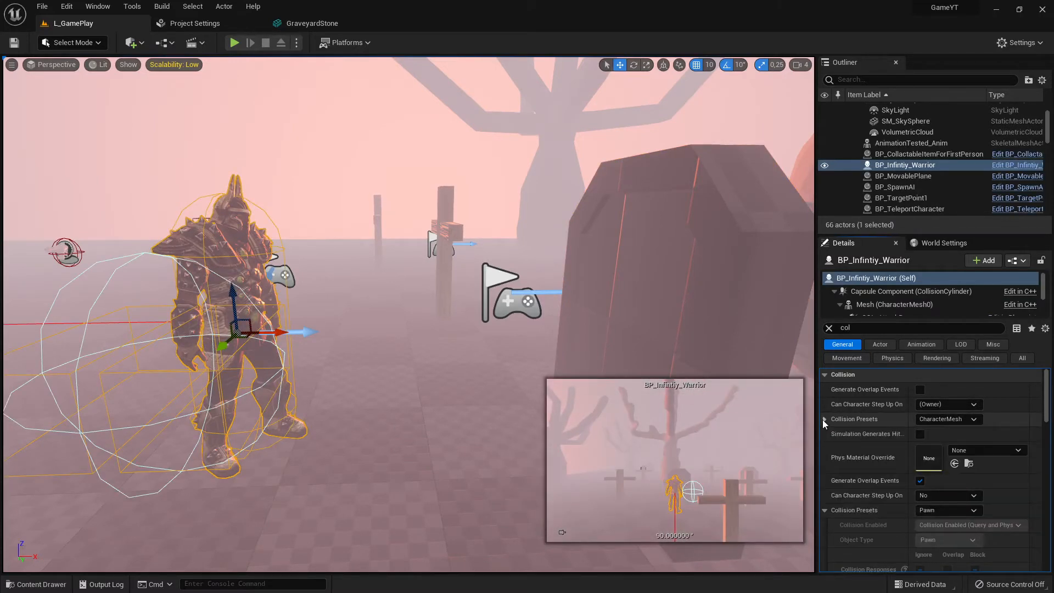
{"action": "left_click", "coordinate": [679, 250]}
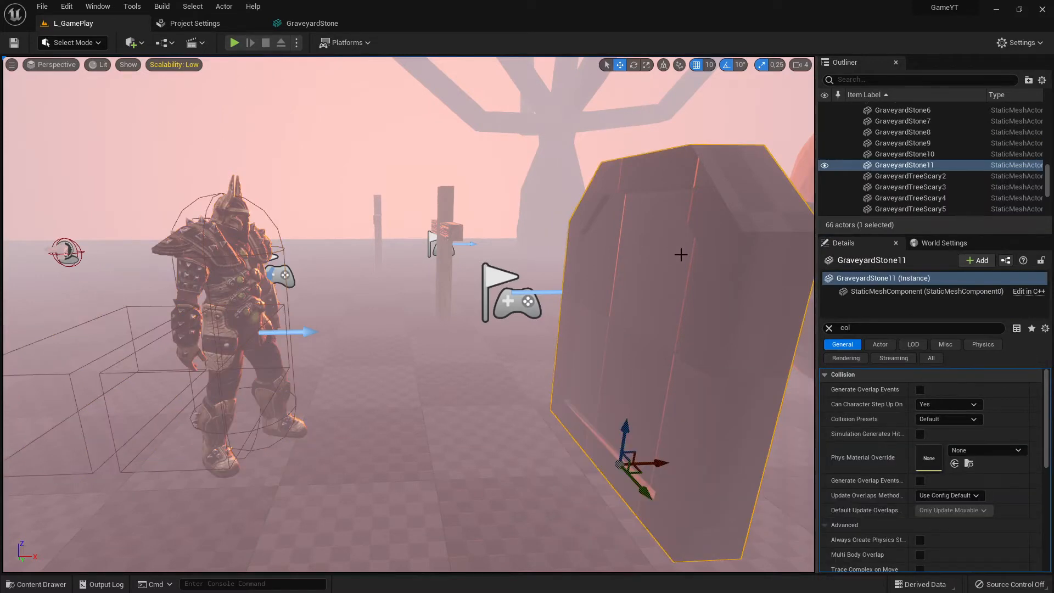
{"action": "left_click", "coordinate": [944, 420]}
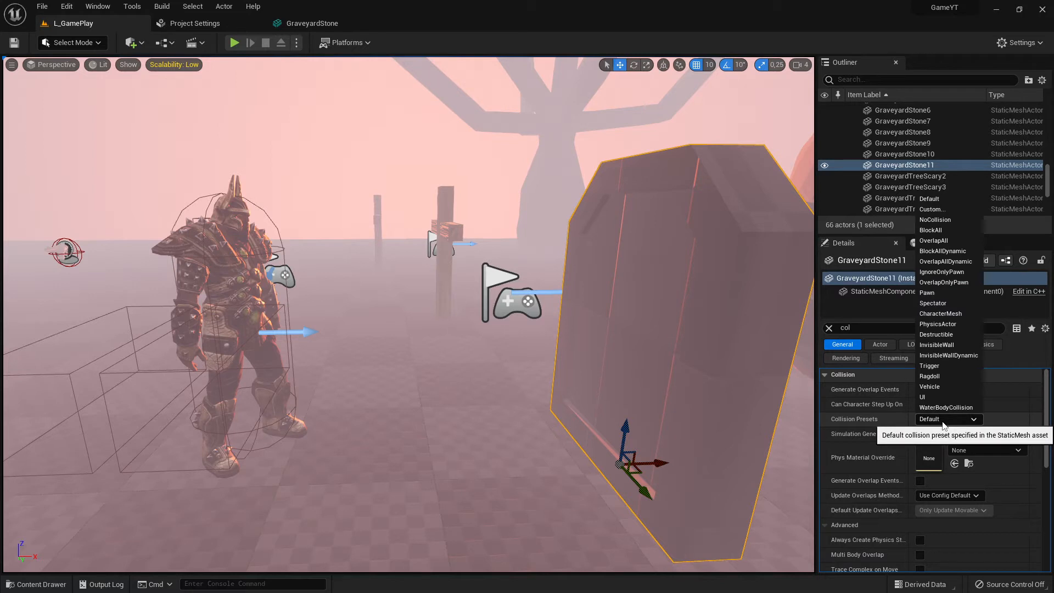
{"action": "left_click", "coordinate": [943, 425]}
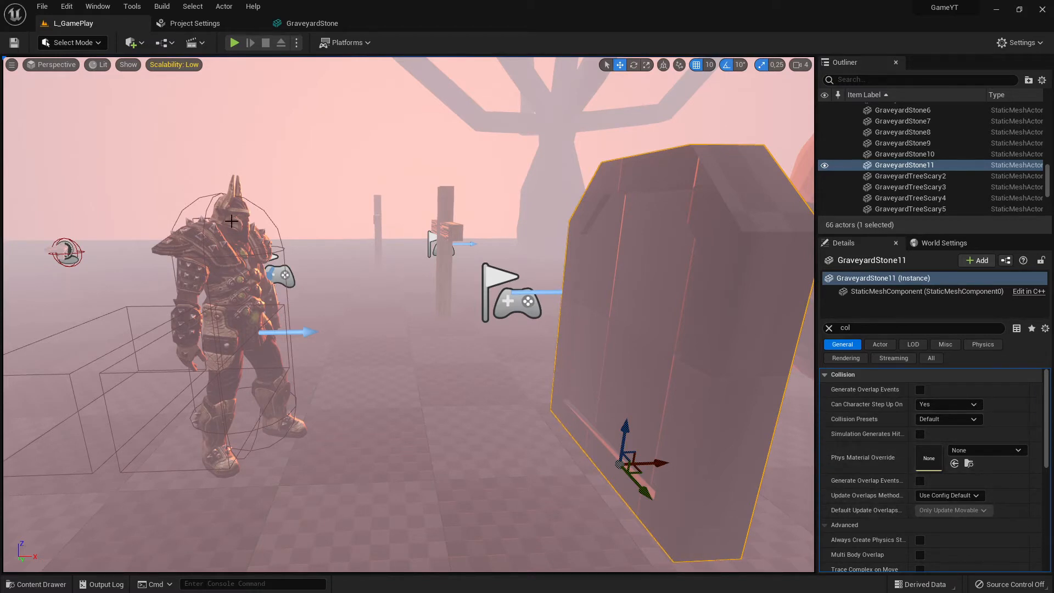
Reselect the warrior and the gravestone in turn, comparing their Collision Presets and the gravestone's preset list
{"action": "left_click", "coordinate": [322, 228]}
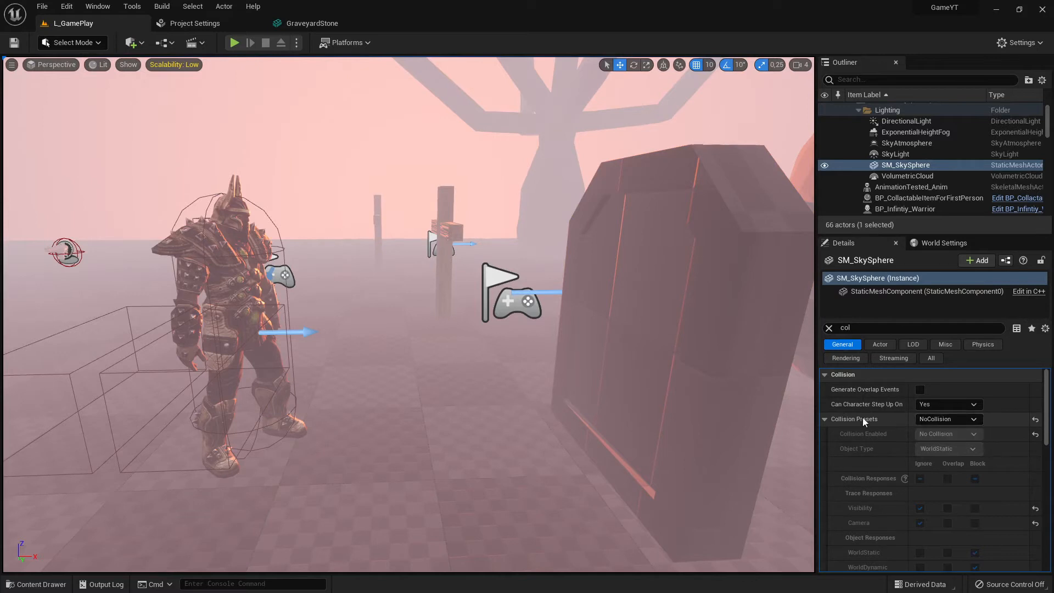
{"action": "left_click", "coordinate": [227, 196]}
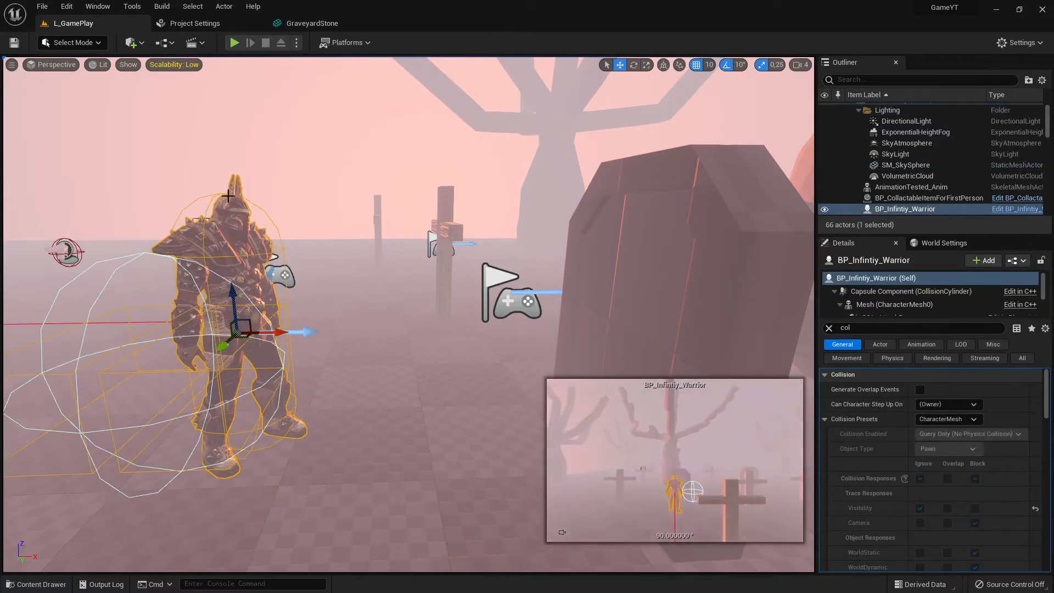
{"action": "left_click", "coordinate": [825, 419]}
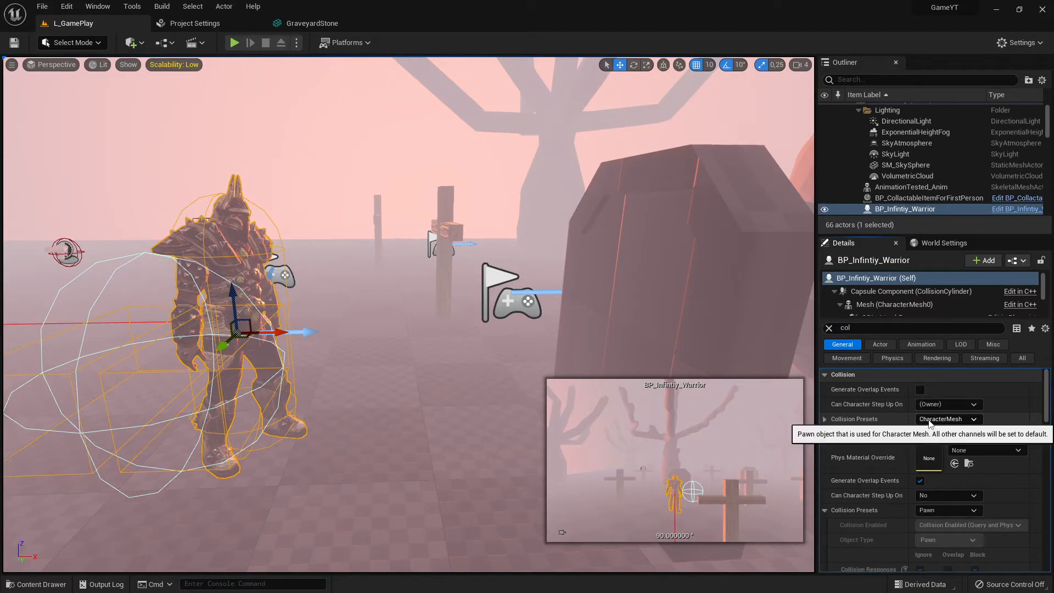
{"action": "left_click", "coordinate": [825, 419]}
{"action": "scroll", "coordinate": [948, 483], "scroll_direction": "down", "scroll_amount": 2}
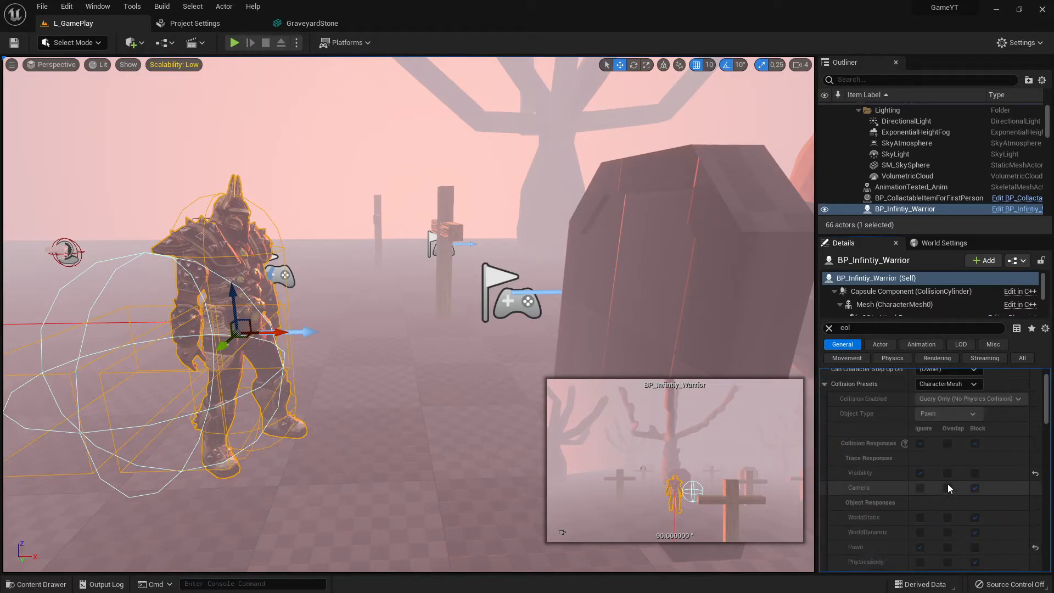
{"action": "left_click", "coordinate": [678, 220]}
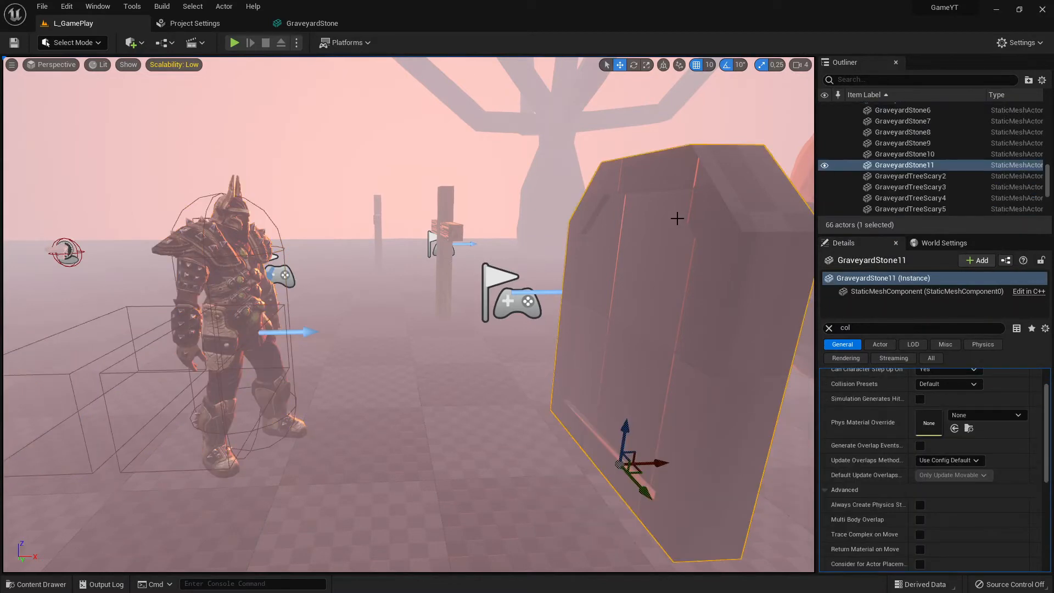
{"action": "scroll", "coordinate": [903, 427], "scroll_direction": "up", "scroll_amount": 2}
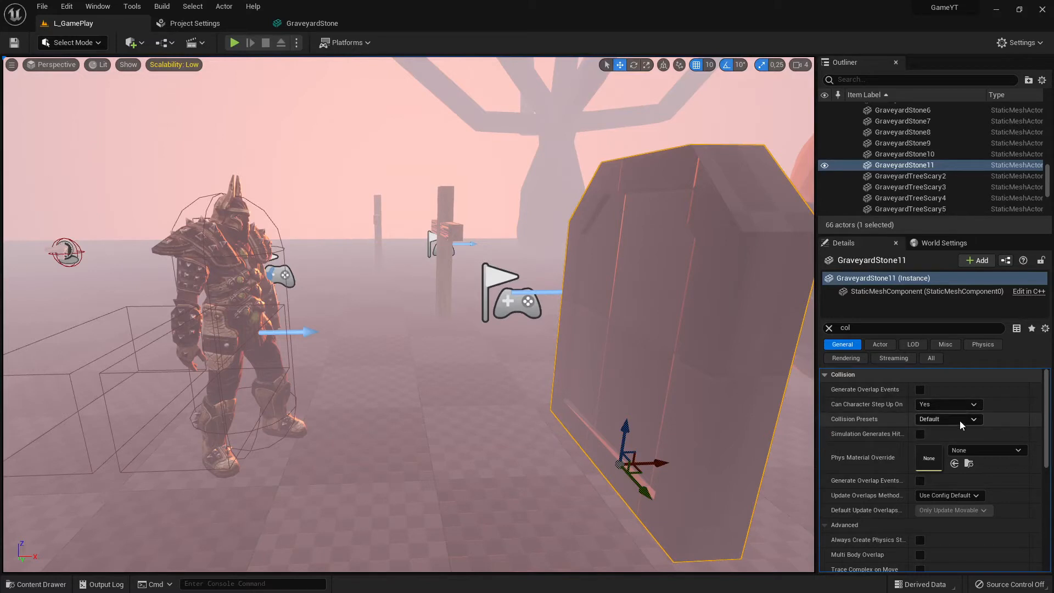
{"action": "left_click", "coordinate": [941, 419]}
{"action": "left_click", "coordinate": [946, 423]}
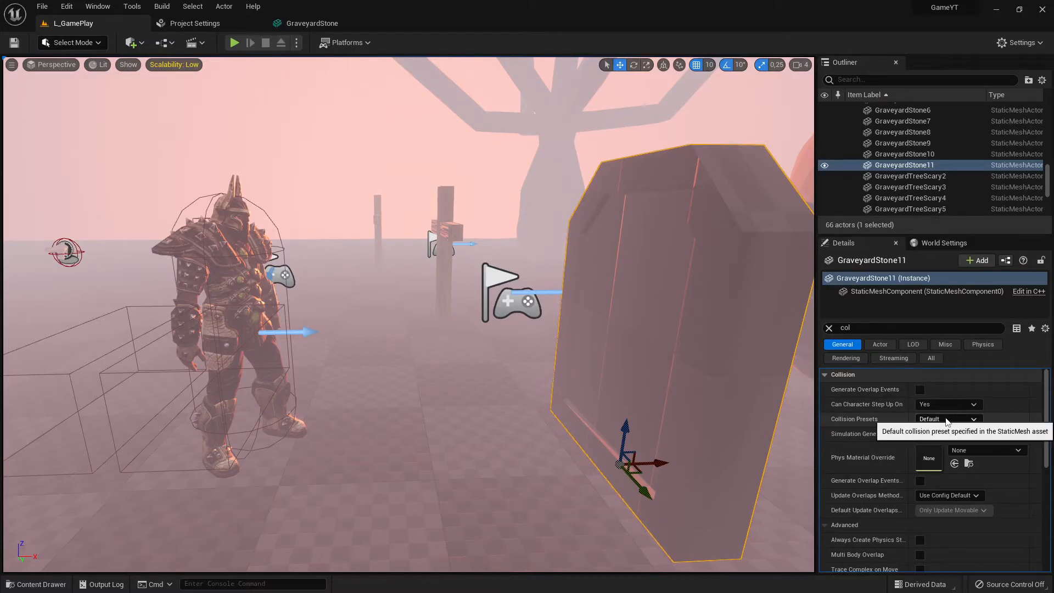
Examine the GraveyardStone mesh asset's collision preset responses and the project's collision preset list
{"action": "left_click", "coordinate": [316, 26]}
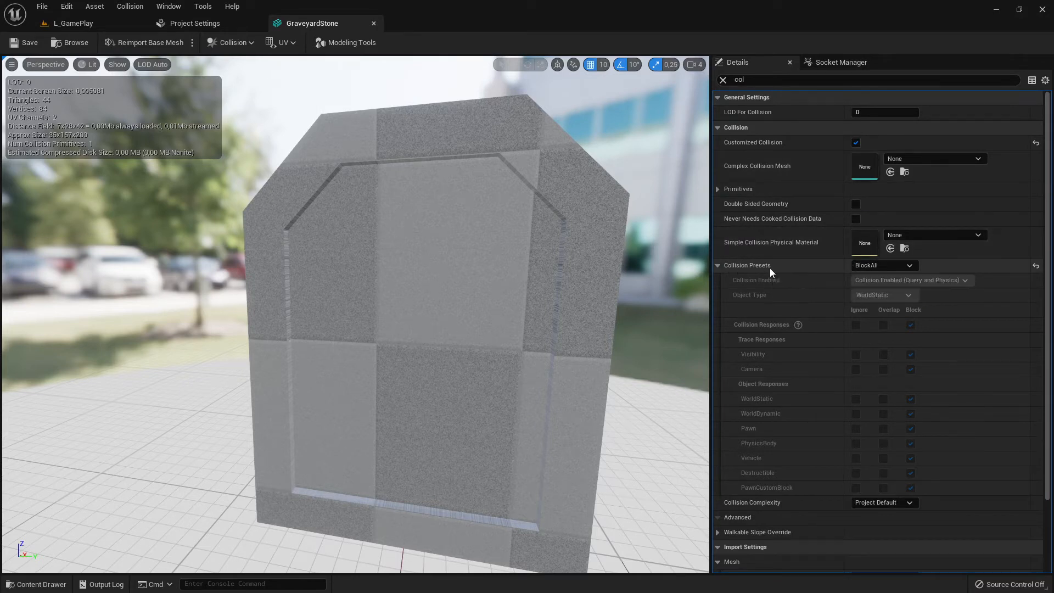
{"action": "left_click", "coordinate": [715, 265]}
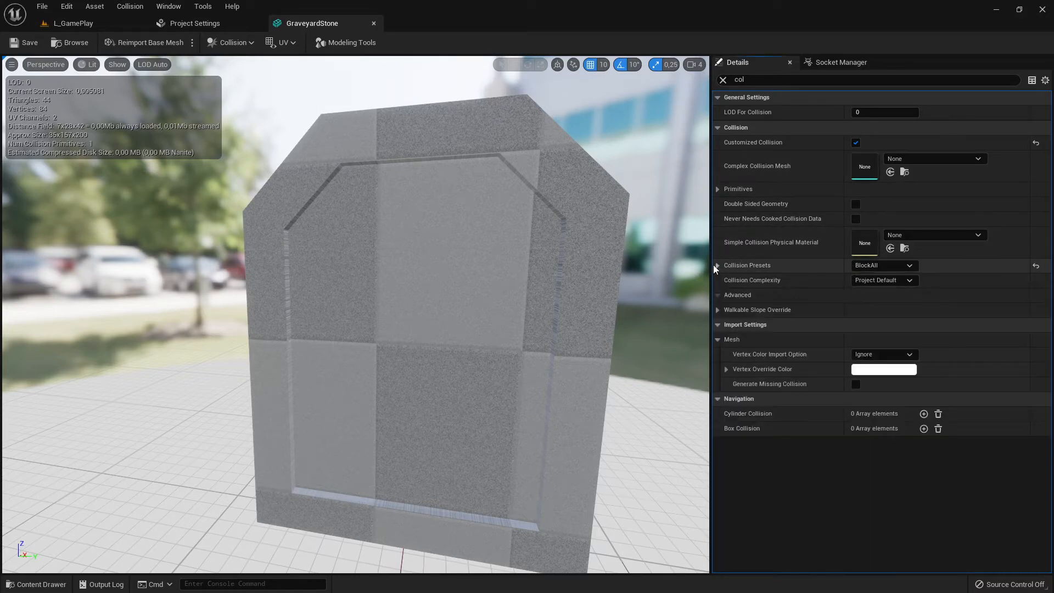
{"action": "left_click", "coordinate": [715, 265]}
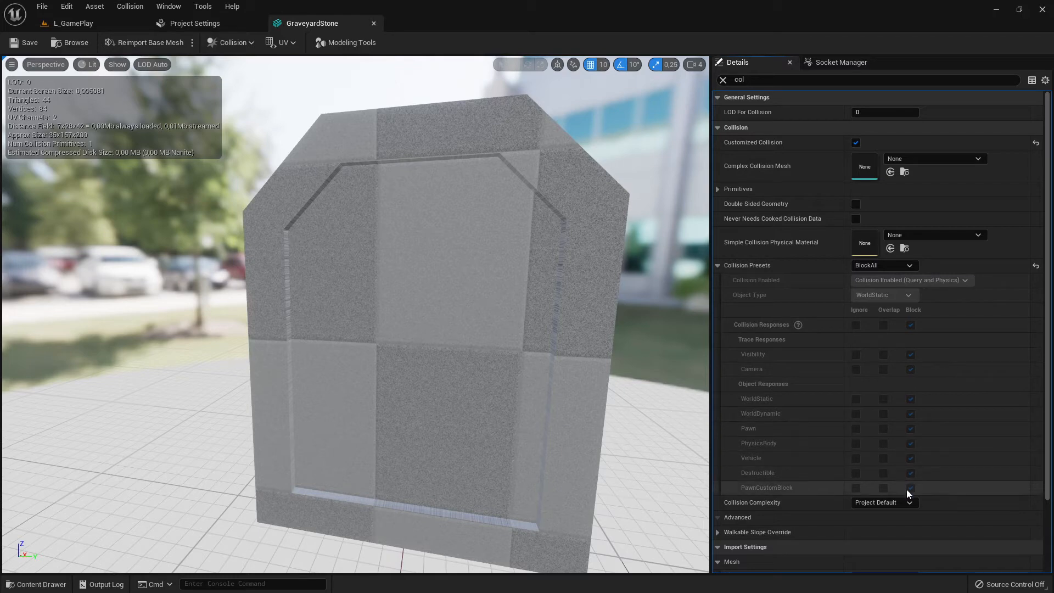
{"action": "left_click", "coordinate": [189, 24]}
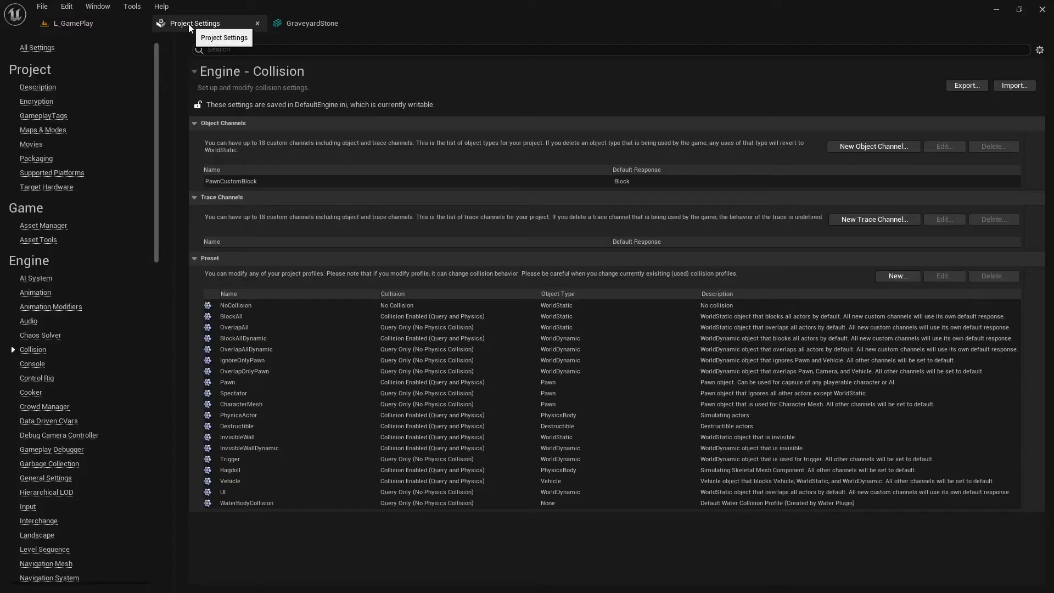
{"action": "left_click", "coordinate": [105, 22]}
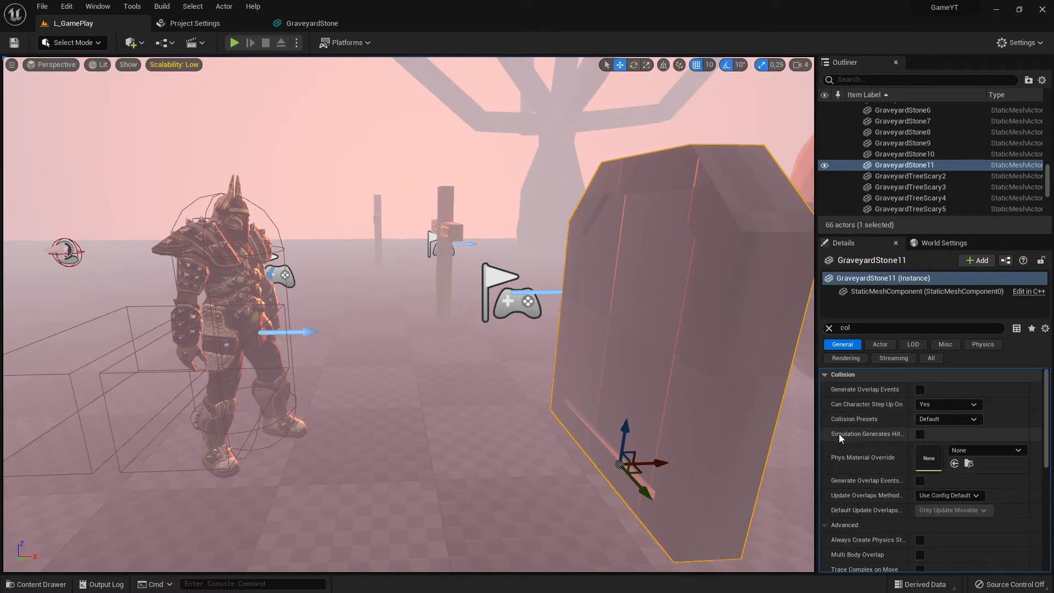
Review the gravestone's Collision Presets options again and compare with the mesh editor and Project Settings tabs
{"action": "left_click", "coordinate": [930, 420]}
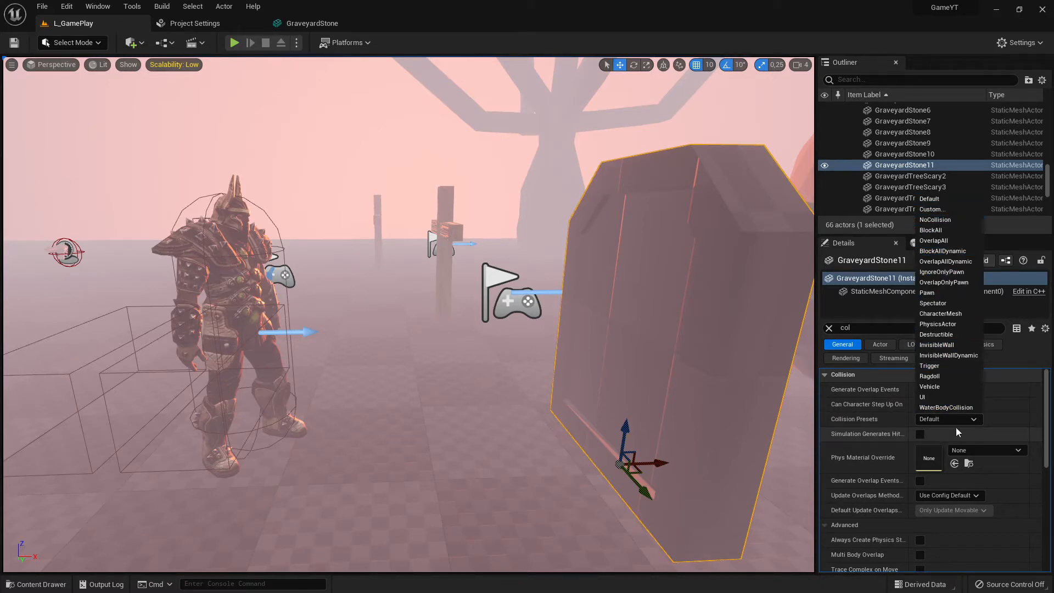
{"action": "left_click", "coordinate": [1003, 420]}
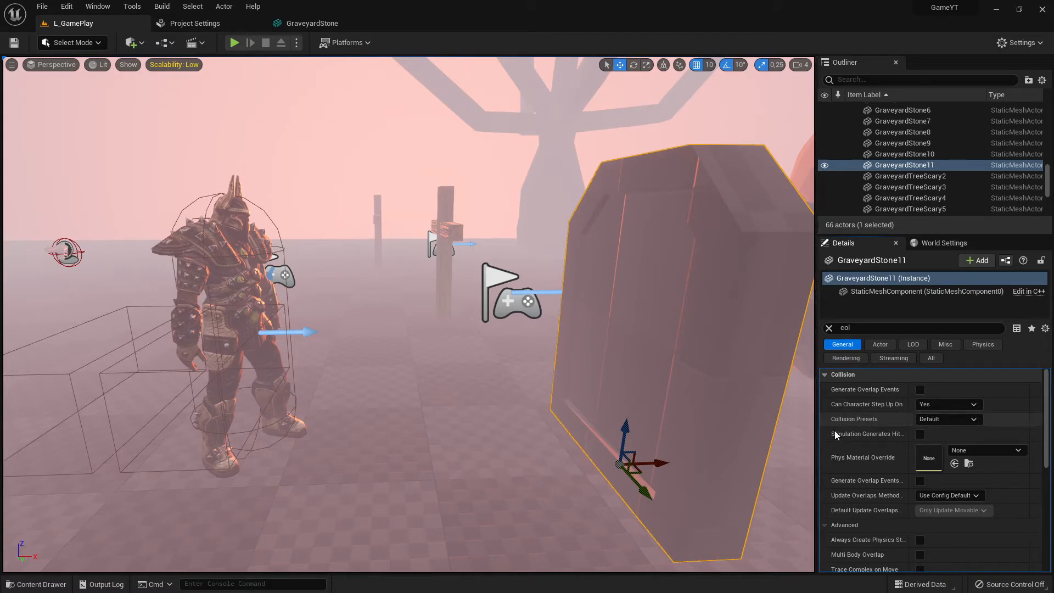
{"action": "left_click", "coordinate": [946, 421]}
{"action": "left_click", "coordinate": [944, 421]}
{"action": "left_click", "coordinate": [310, 23]}
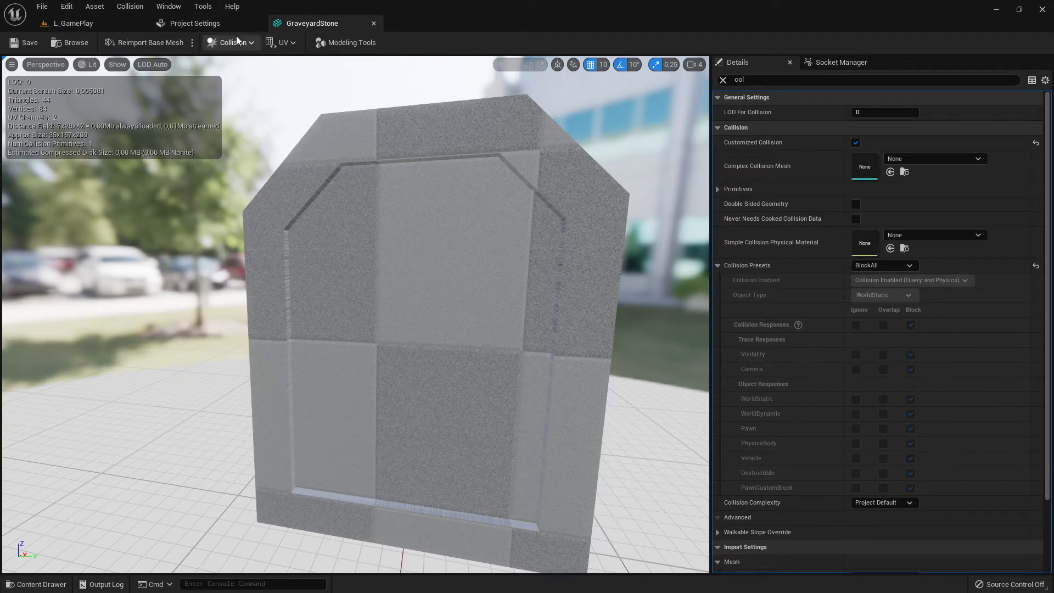
{"action": "left_click", "coordinate": [209, 24]}
{"action": "left_click", "coordinate": [114, 25]}
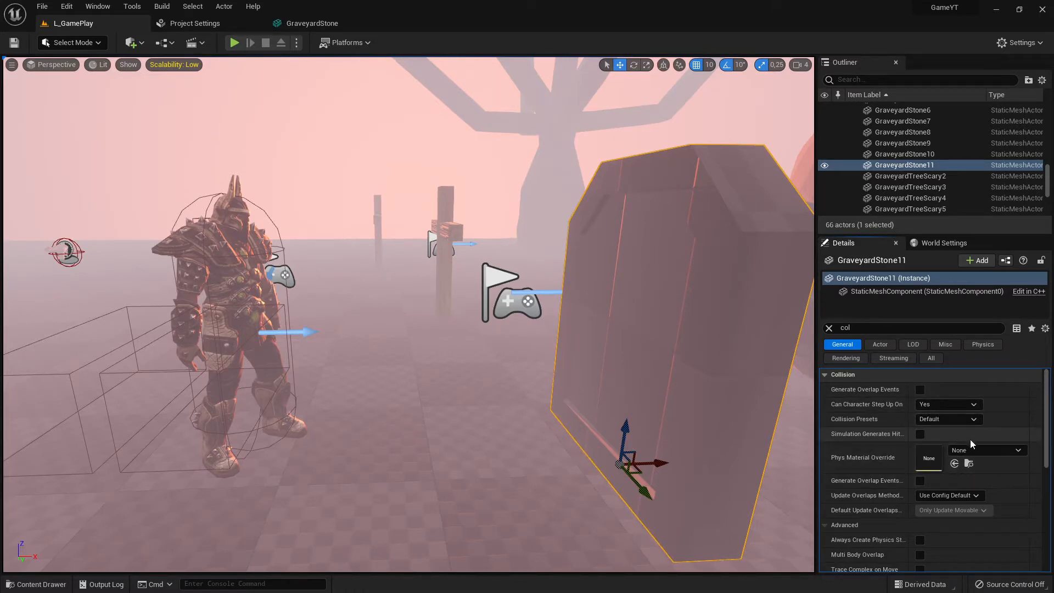
{"action": "left_click", "coordinate": [271, 27]}
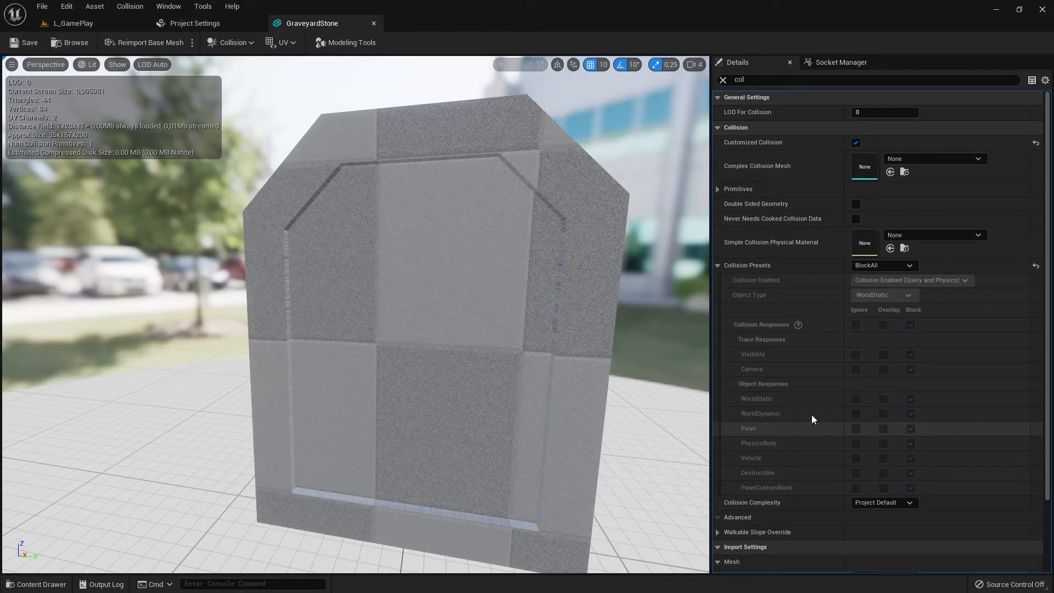
{"action": "left_click", "coordinate": [73, 23]}
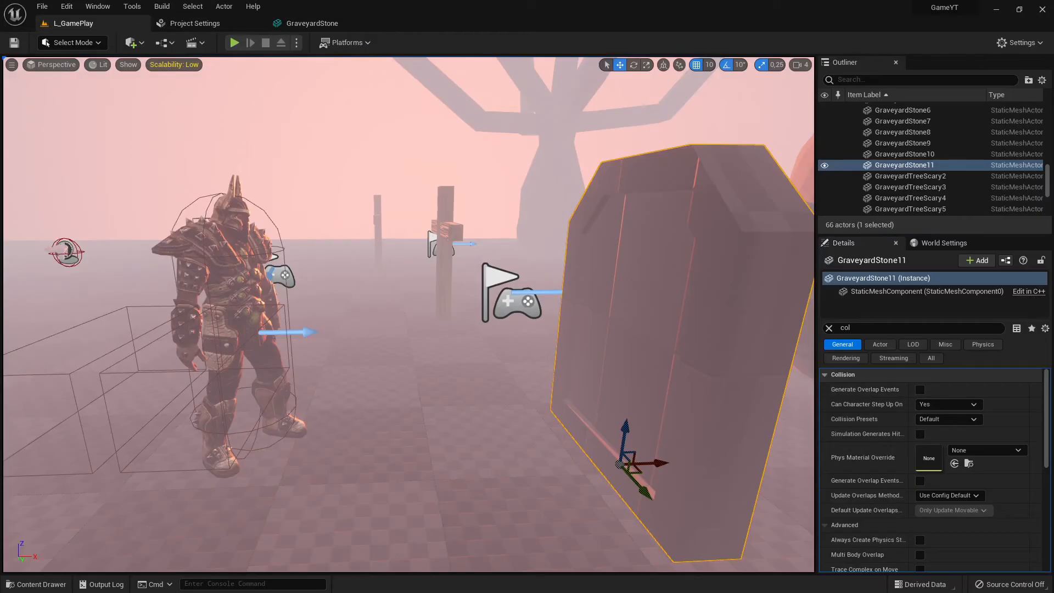
Alternate between the warrior and the gravestone, examining the warrior's object responses and the gravestone's advanced collision settings
{"action": "left_click", "coordinate": [235, 247]}
{"action": "left_click", "coordinate": [678, 209]}
{"action": "left_click", "coordinate": [230, 253]}
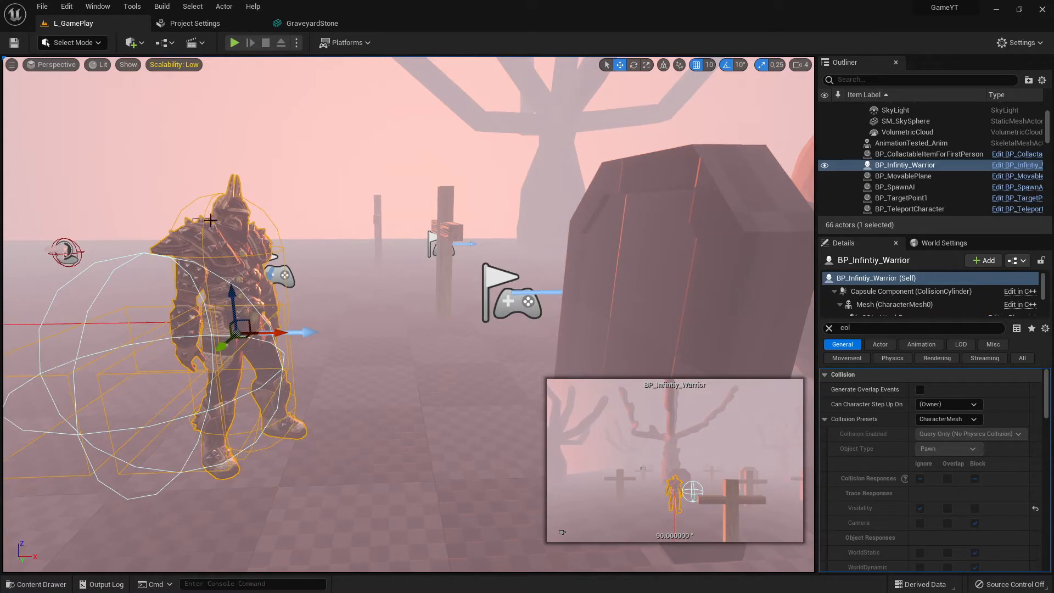
{"action": "scroll", "coordinate": [961, 462], "scroll_direction": "down", "scroll_amount": 3}
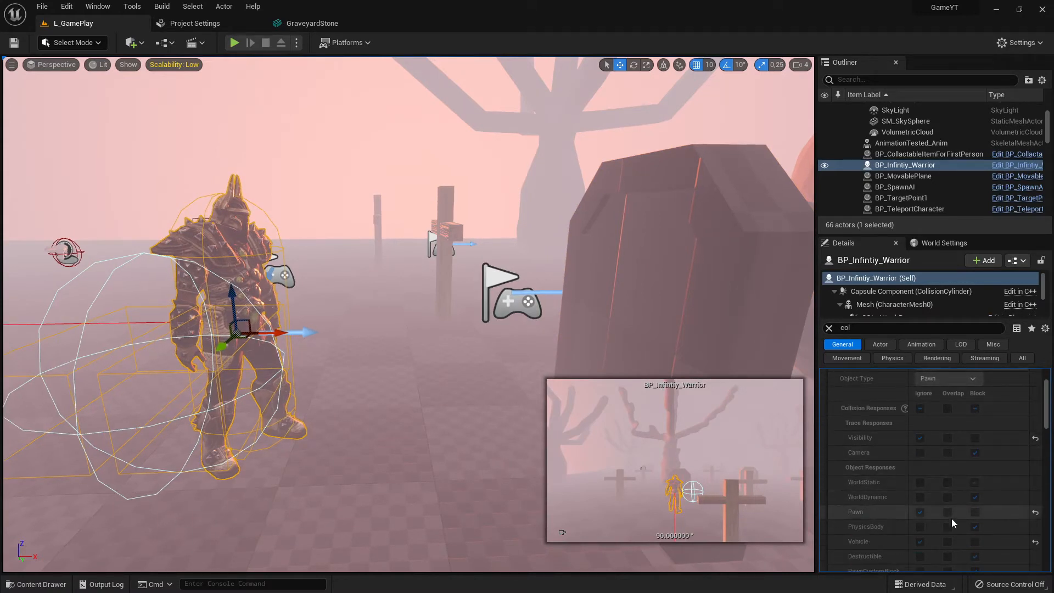
{"action": "scroll", "coordinate": [961, 508], "scroll_direction": "down", "scroll_amount": 1}
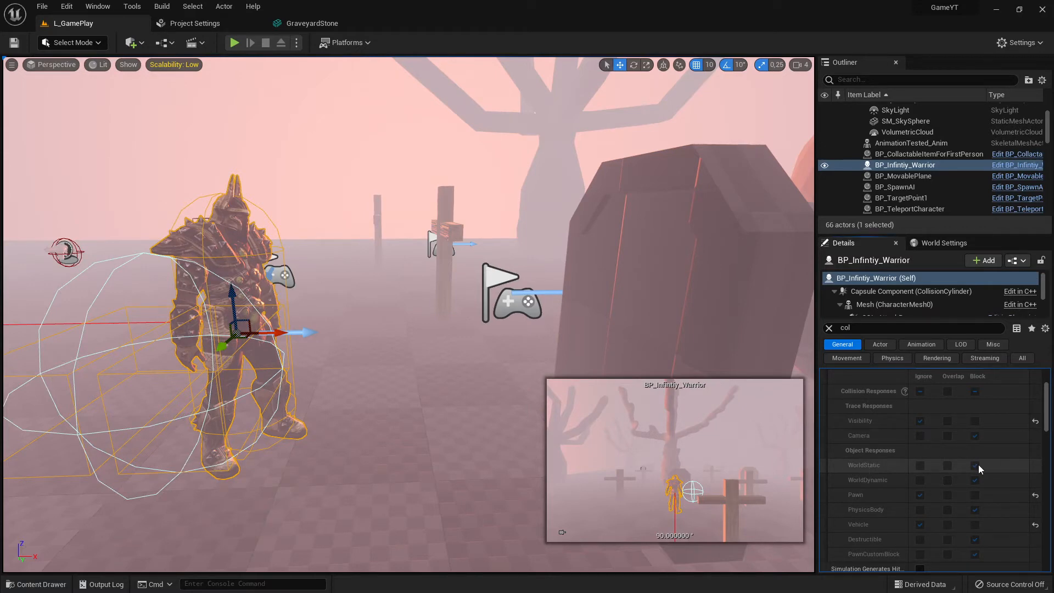
{"action": "left_click", "coordinate": [720, 205]}
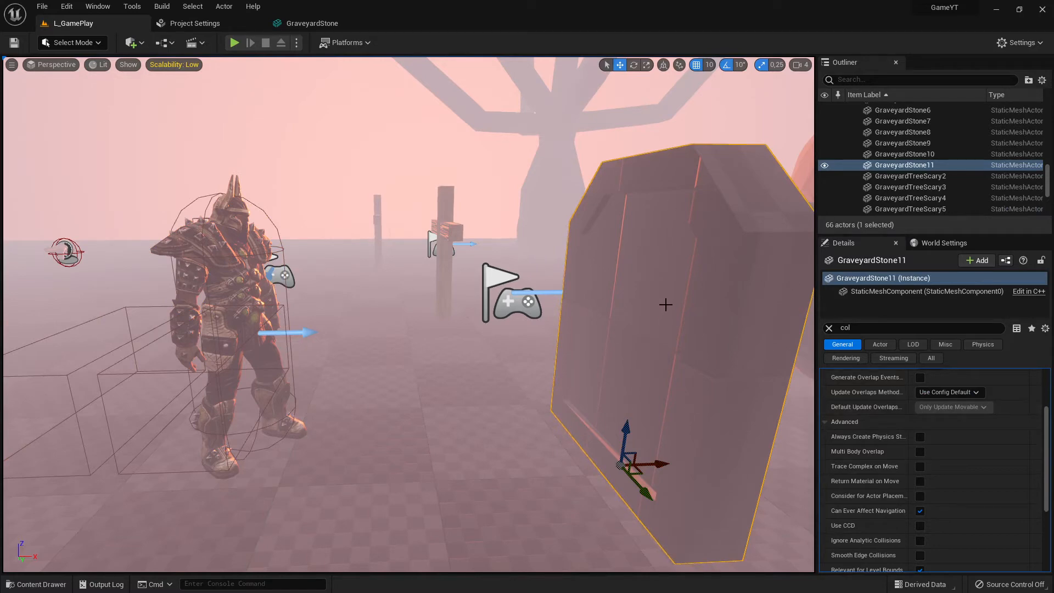
{"action": "left_click", "coordinate": [220, 233]}
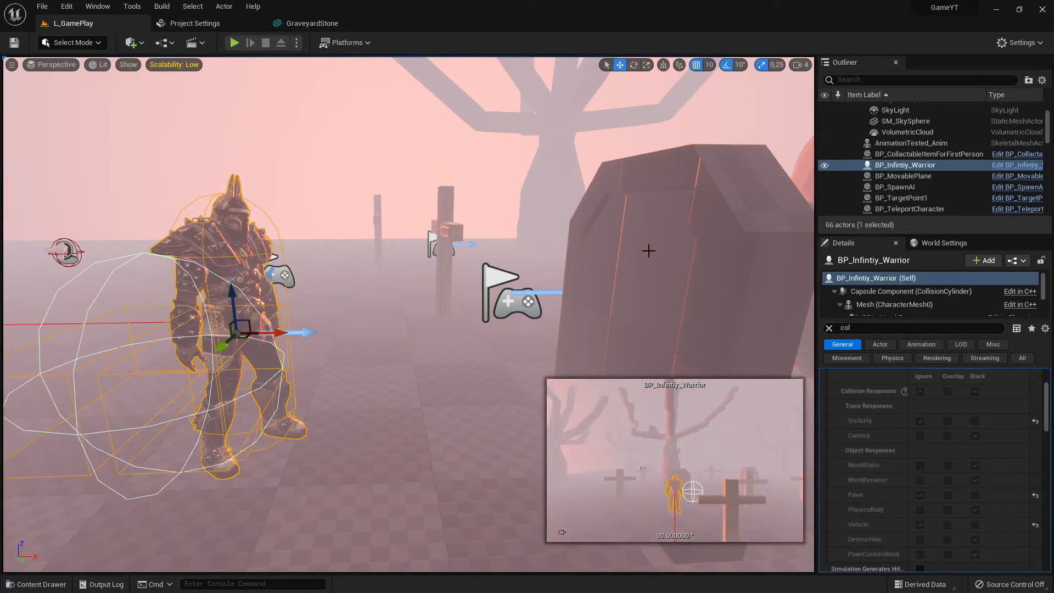
{"action": "left_click", "coordinate": [702, 225]}
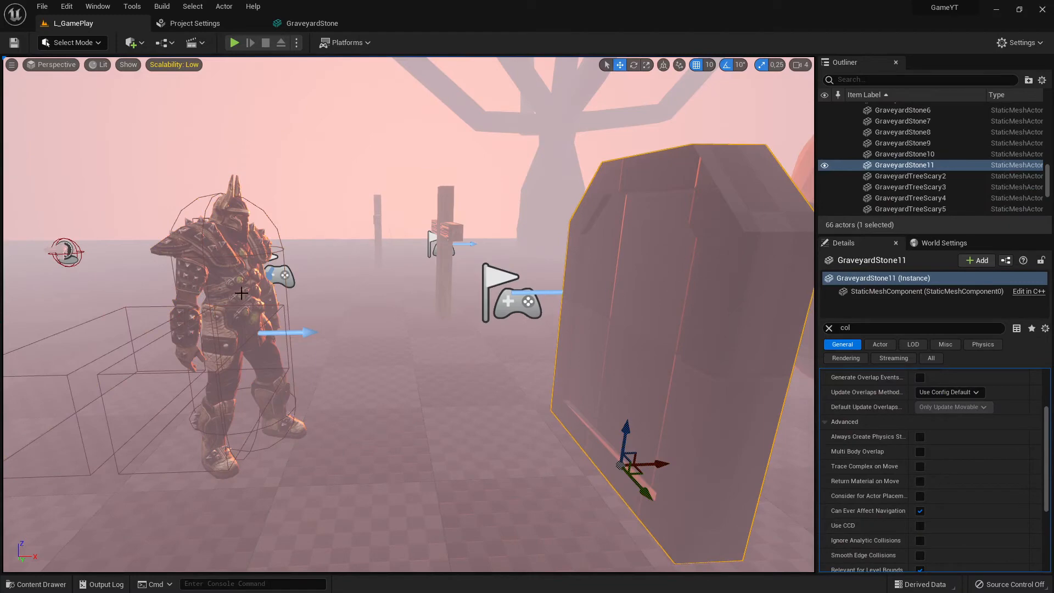
Revisit the mesh asset's collision responses and Project Settings, then scroll through the warrior's collision responses
{"action": "left_click", "coordinate": [326, 23]}
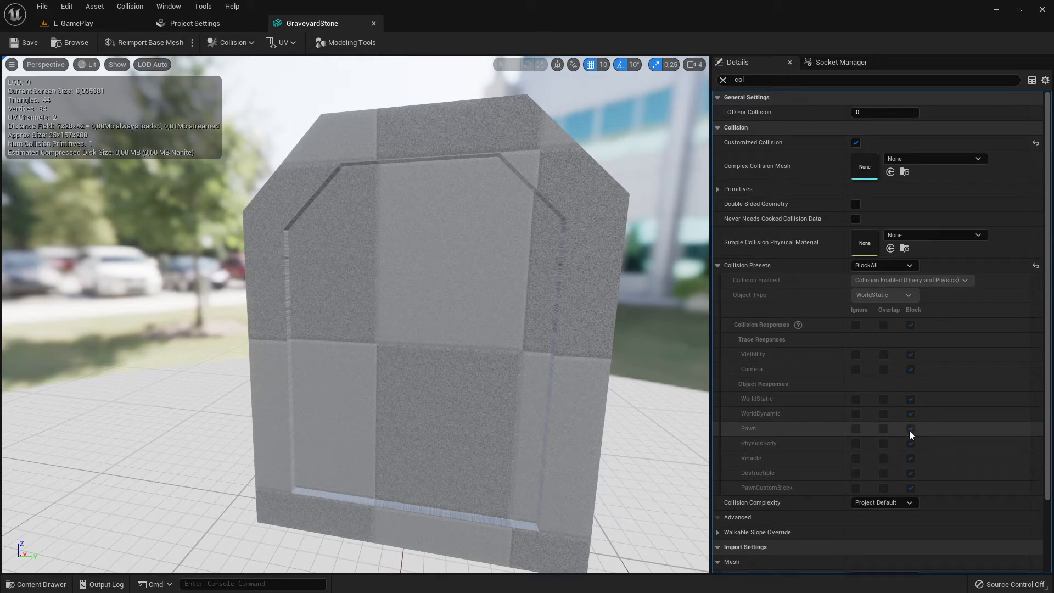
{"action": "left_click", "coordinate": [194, 24]}
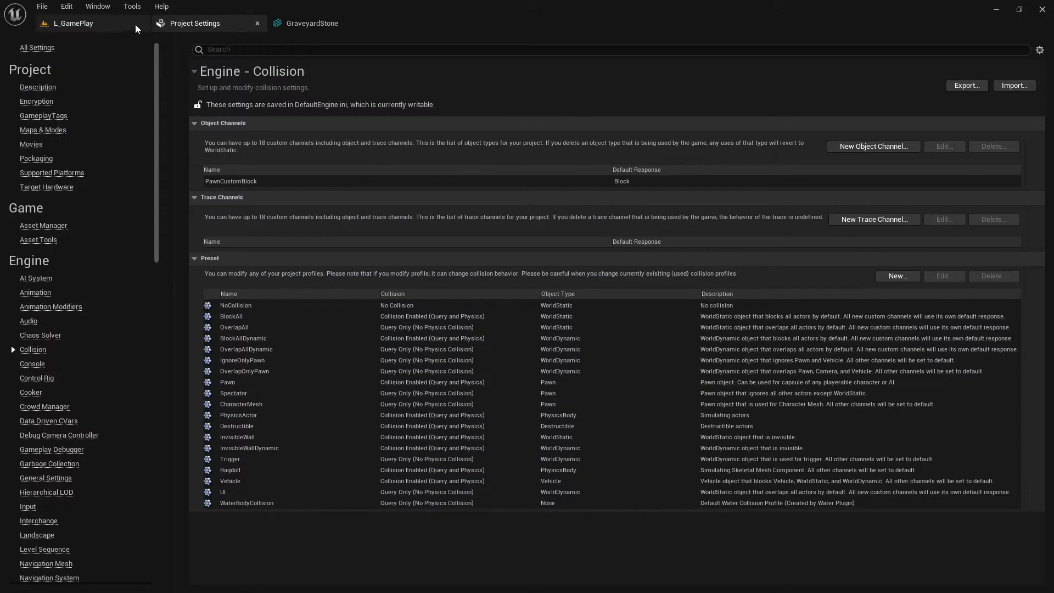
{"action": "left_click", "coordinate": [82, 23]}
{"action": "left_click", "coordinate": [230, 196]}
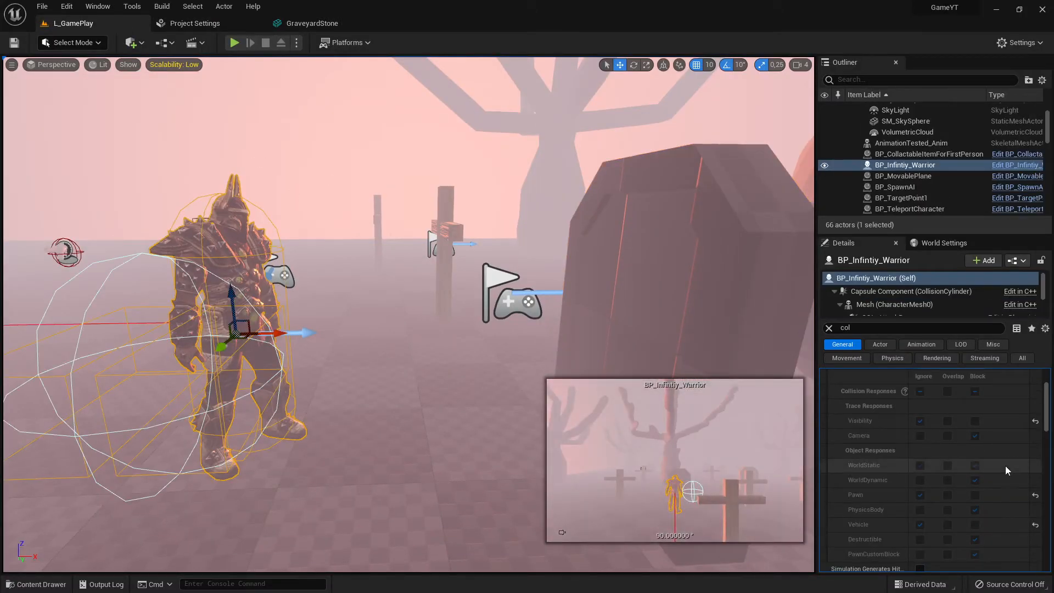
{"action": "scroll", "coordinate": [978, 456], "scroll_direction": "up", "scroll_amount": 3}
{"action": "scroll", "coordinate": [946, 437], "scroll_direction": "up", "scroll_amount": 1}
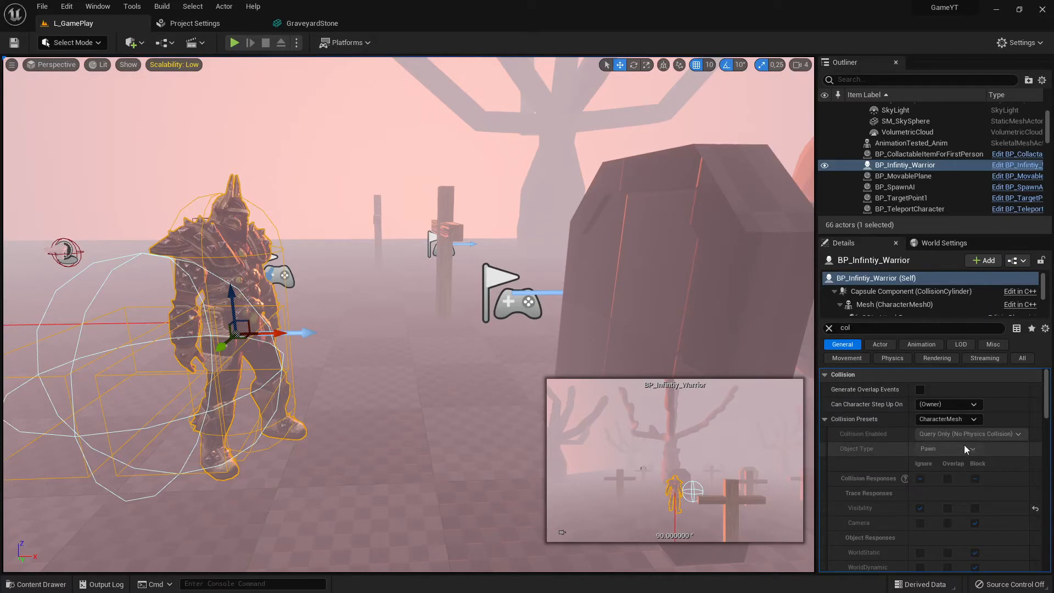
{"action": "scroll", "coordinate": [956, 445], "scroll_direction": "down", "scroll_amount": 10}
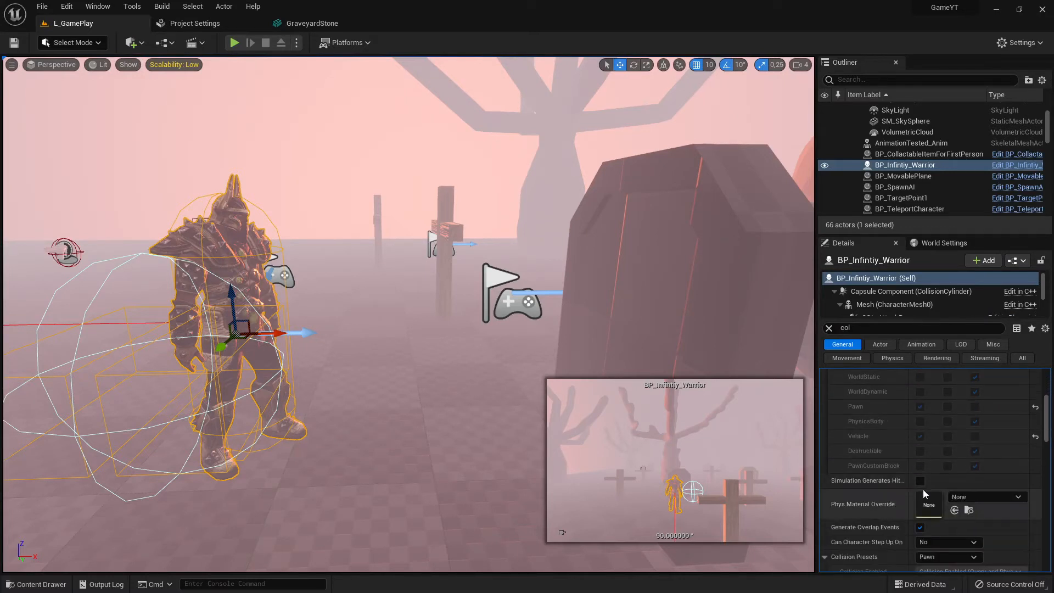
{"action": "scroll", "coordinate": [920, 434], "scroll_direction": "up", "scroll_amount": 3}
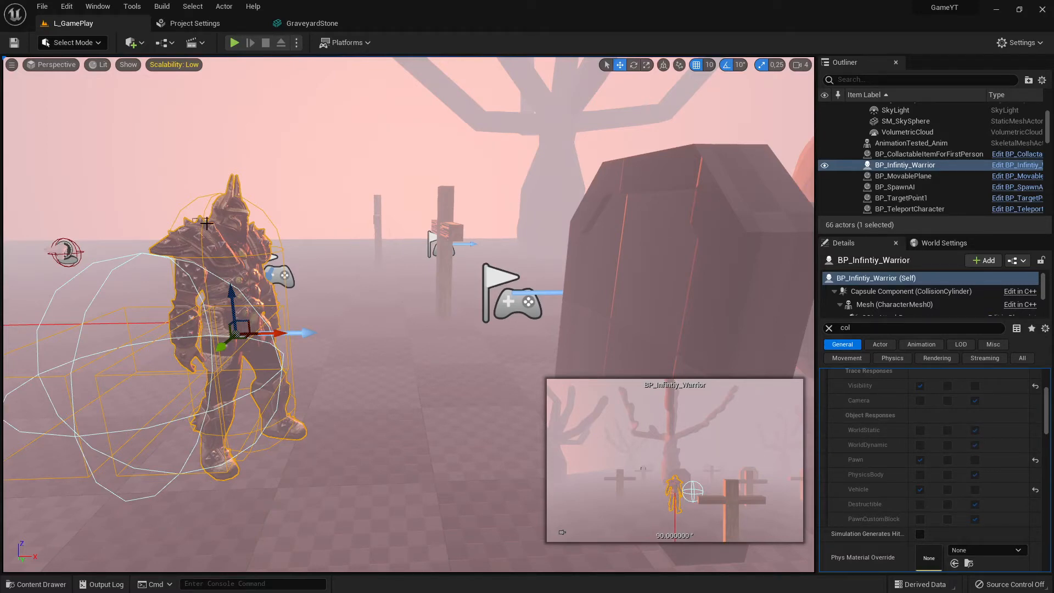
Alternate selection between the warrior and the gravestone to compare their collision settings
{"action": "left_click", "coordinate": [708, 235]}
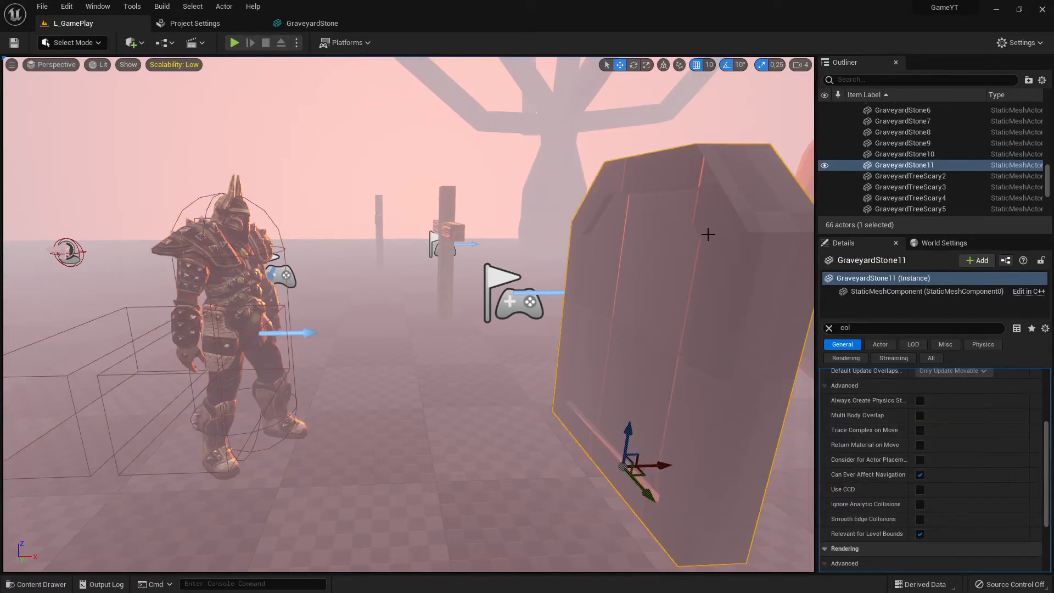
{"action": "left_click", "coordinate": [226, 223]}
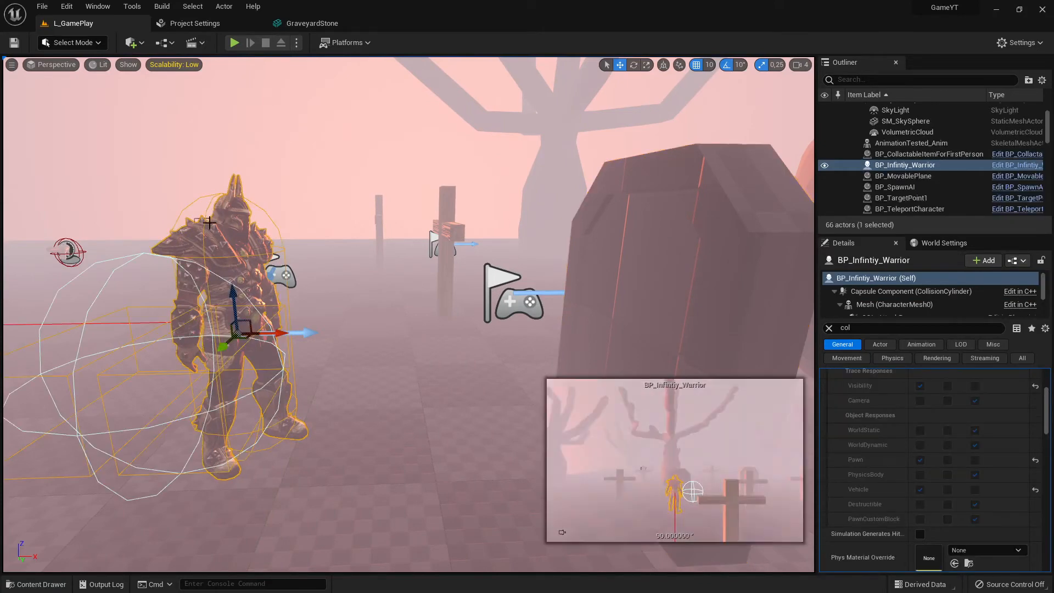
{"action": "left_click", "coordinate": [696, 239]}
{"action": "left_click", "coordinate": [223, 234]}
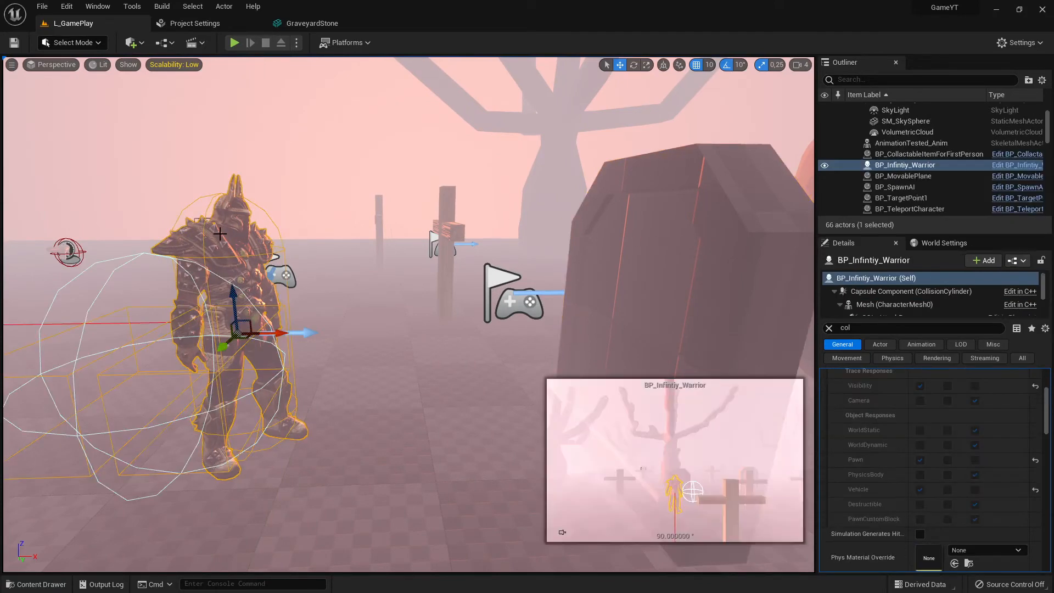
{"action": "left_click", "coordinate": [676, 249]}
{"action": "left_click", "coordinate": [195, 252]}
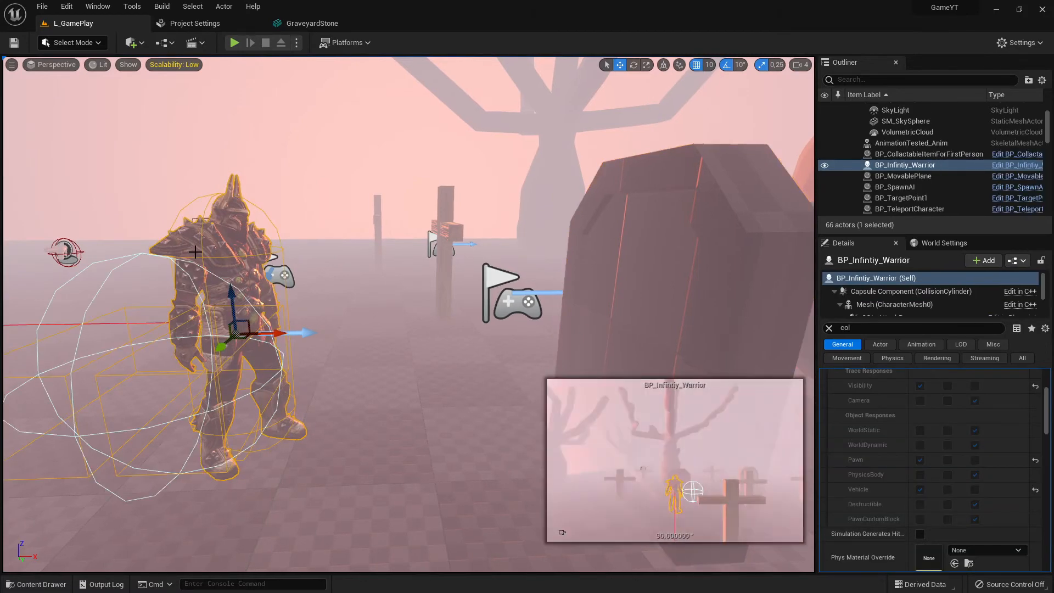
Play-test the level, stop the session, and focus the view on the warrior
{"action": "left_click", "coordinate": [231, 42]}
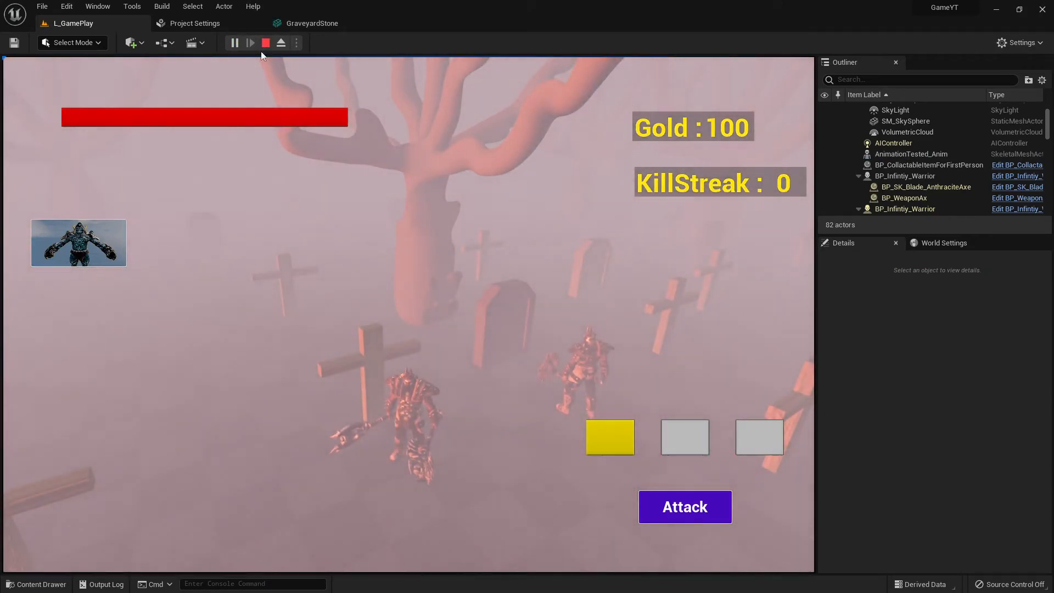
{"action": "left_click", "coordinate": [266, 42]}
{"action": "key", "text": "f"}
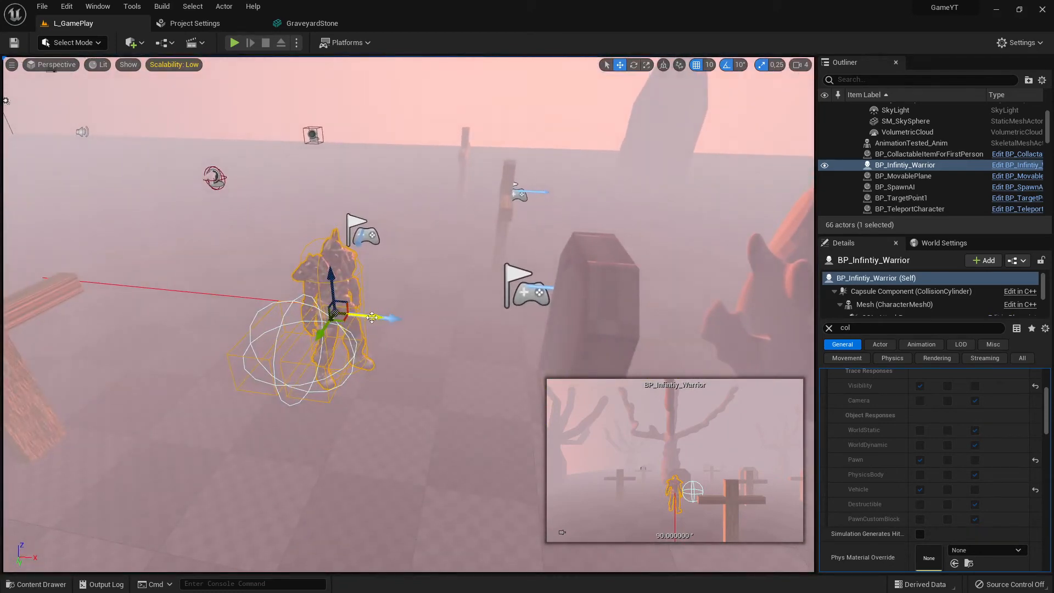
Shift the warrior slightly along the X axis, then select the gravestone and review its collision preset
{"action": "left_click_drag", "start_coordinate": [381, 317], "coordinate": [396, 318]}
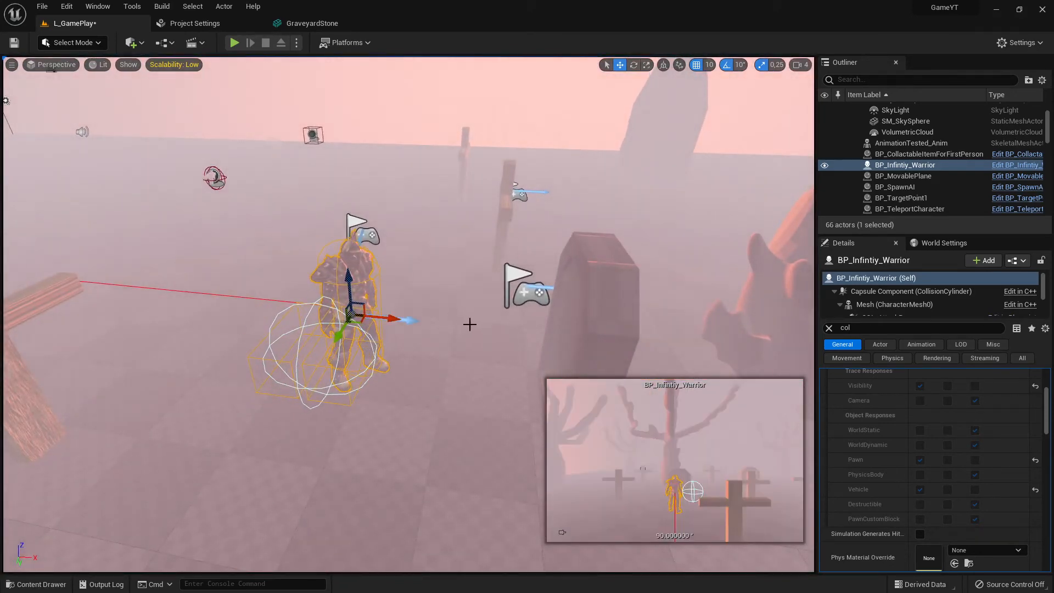
{"action": "right_click_drag", "start_coordinate": [469, 325], "coordinate": [536, 263]}
{"action": "left_click", "coordinate": [536, 264]}
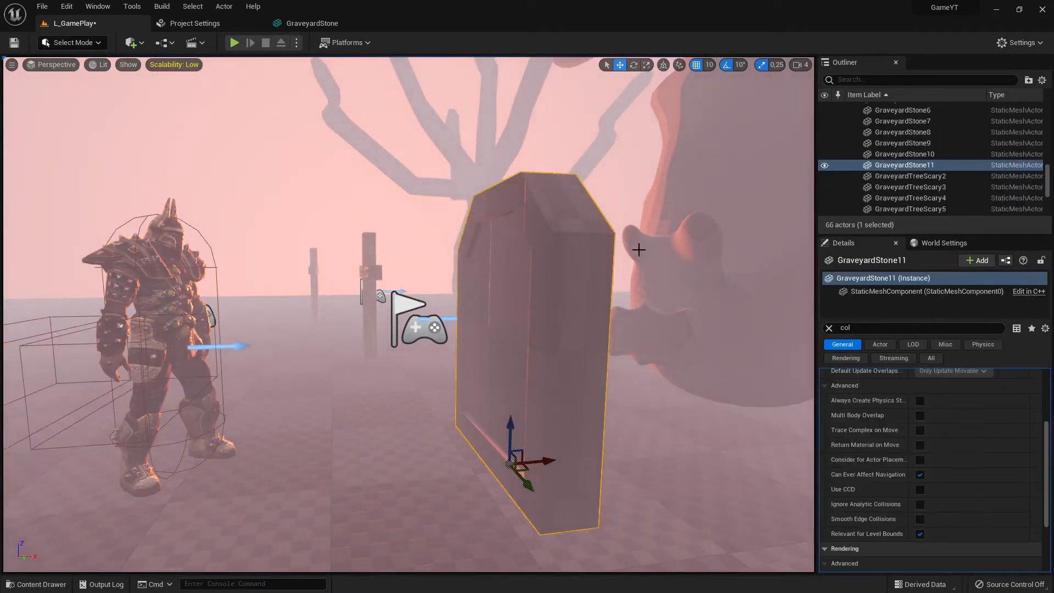
{"action": "scroll", "coordinate": [978, 427], "scroll_direction": "up", "scroll_amount": 4}
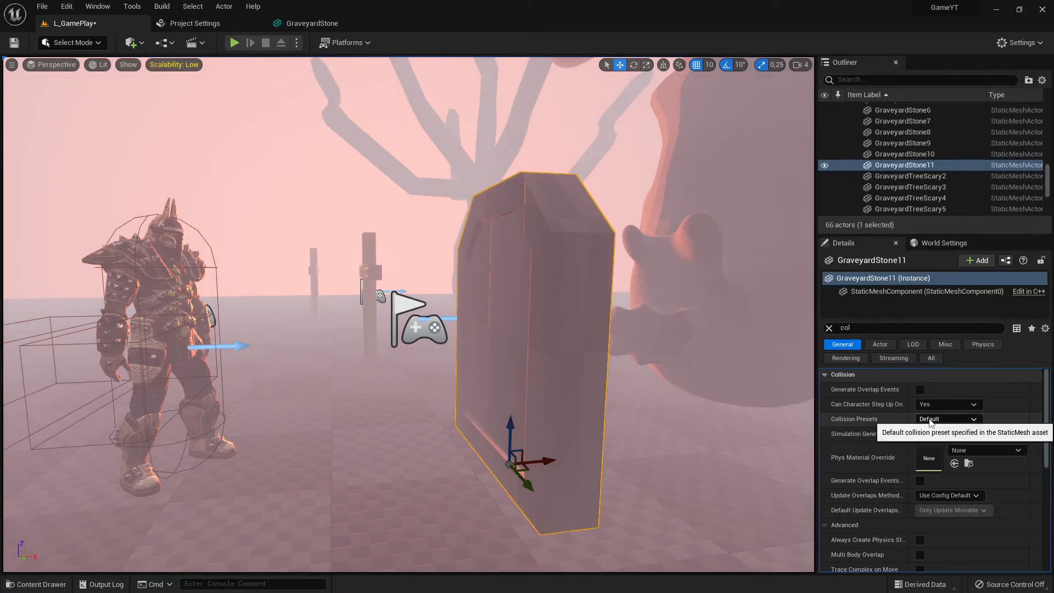
In the GraveyardStone mesh editor, set the collision preset to OverlapAll and save the asset
{"action": "left_click", "coordinate": [312, 23]}
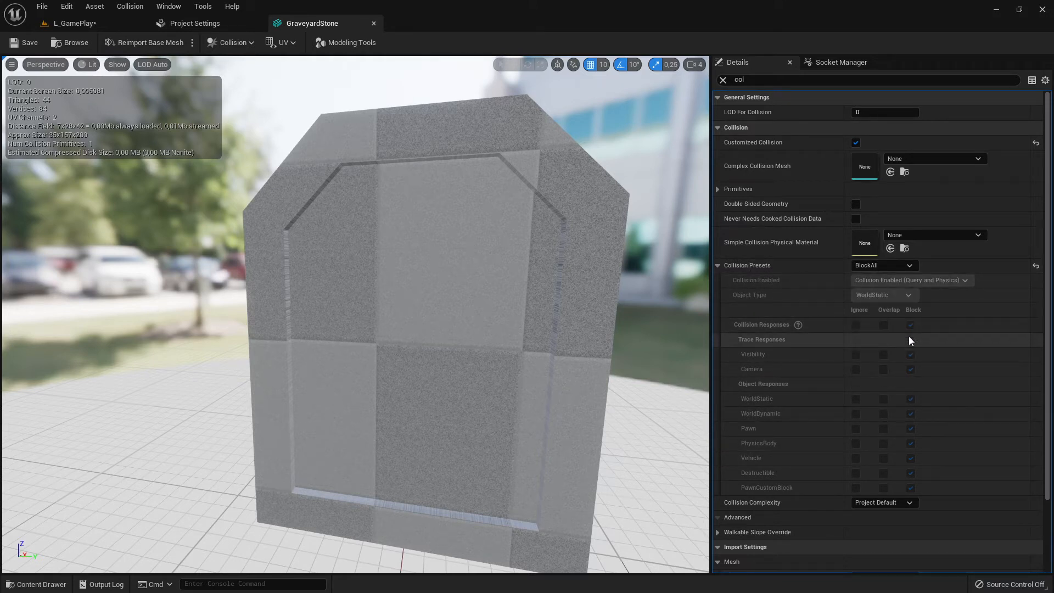
{"action": "left_click", "coordinate": [901, 267]}
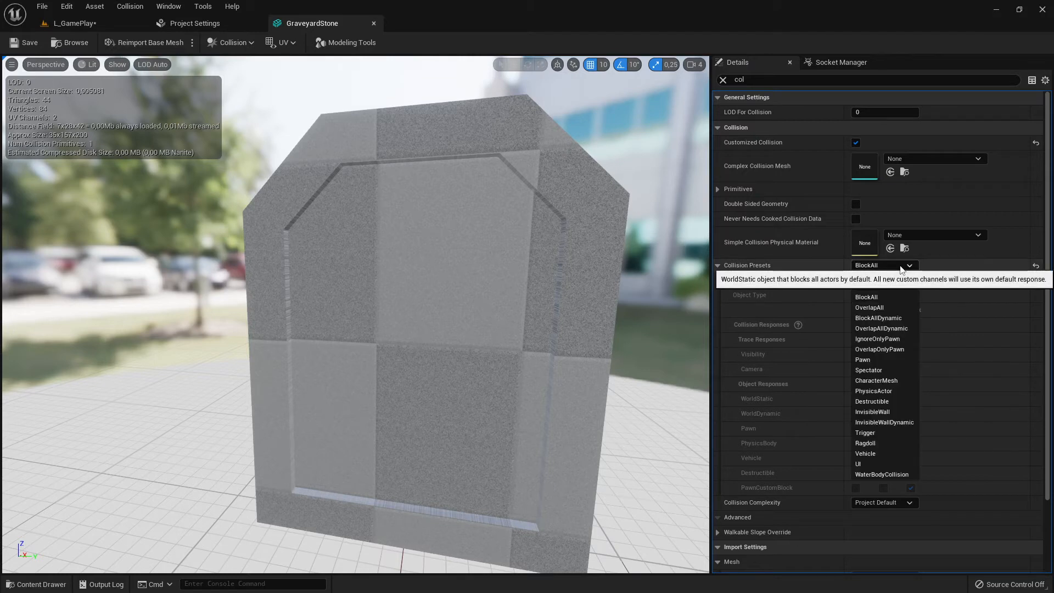
{"action": "left_click", "coordinate": [882, 309]}
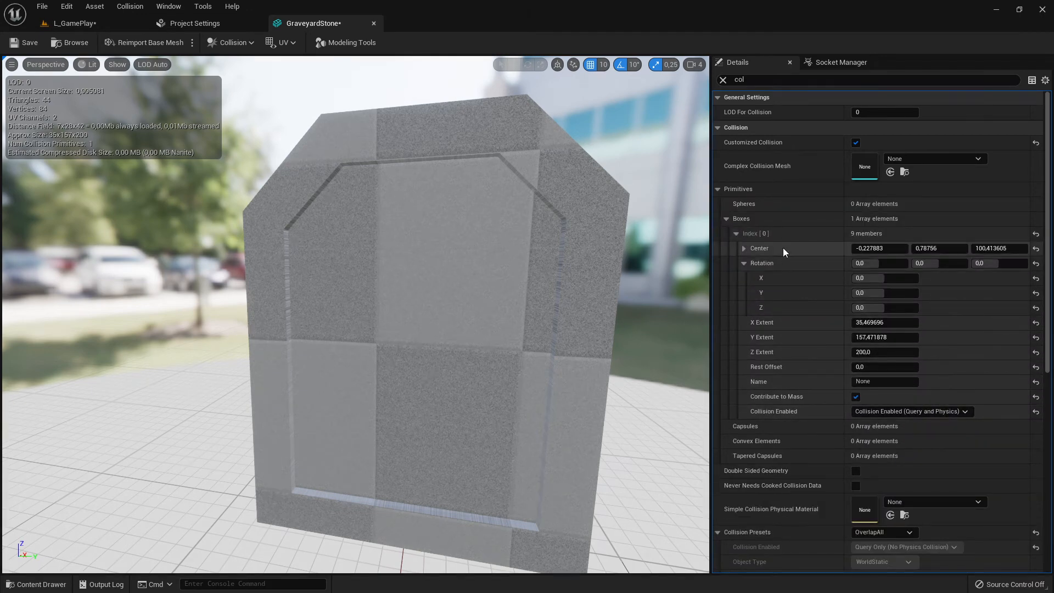
{"action": "scroll", "coordinate": [863, 264], "scroll_direction": "down", "scroll_amount": 2}
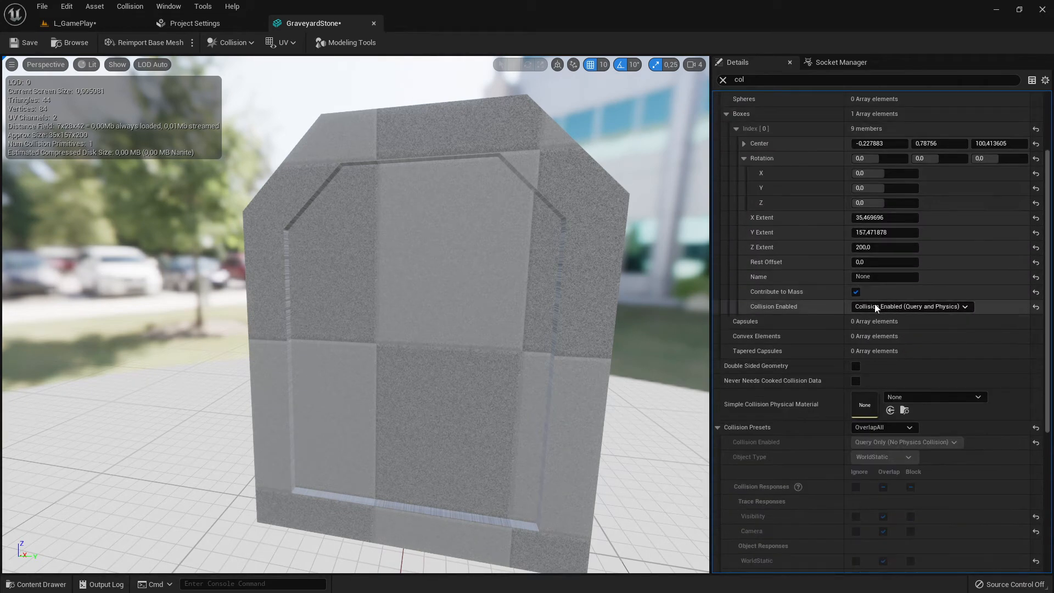
{"action": "scroll", "coordinate": [875, 304], "scroll_direction": "up", "scroll_amount": 2}
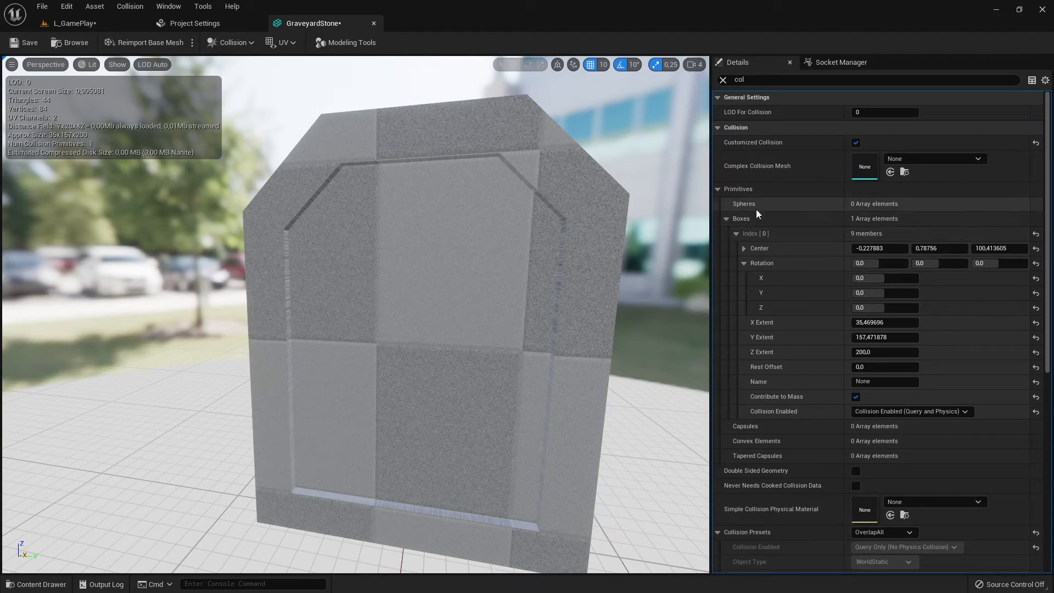
{"action": "left_click", "coordinate": [716, 189]}
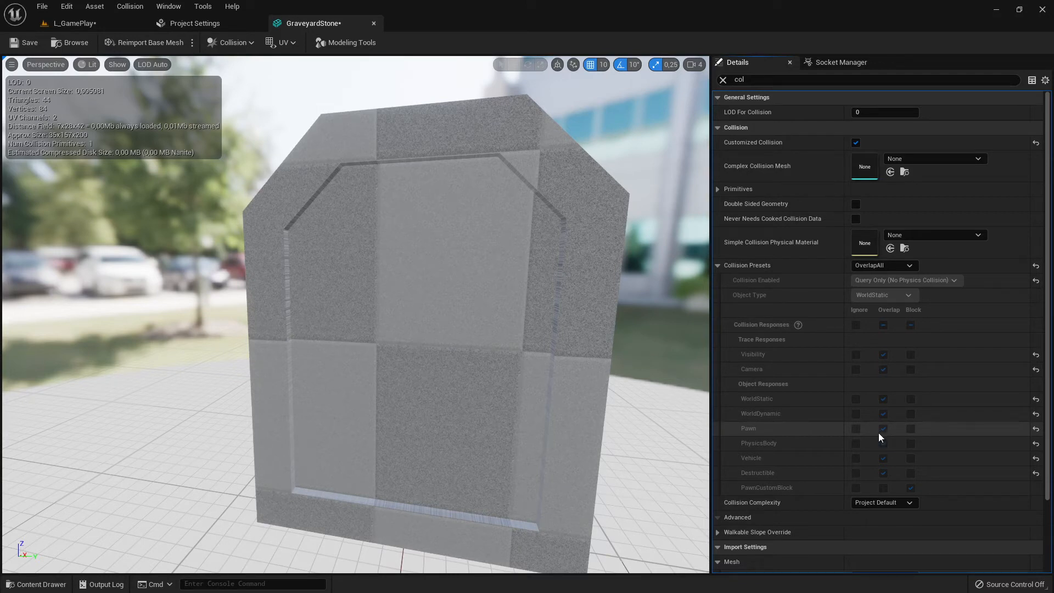
{"action": "left_click", "coordinate": [56, 29]}
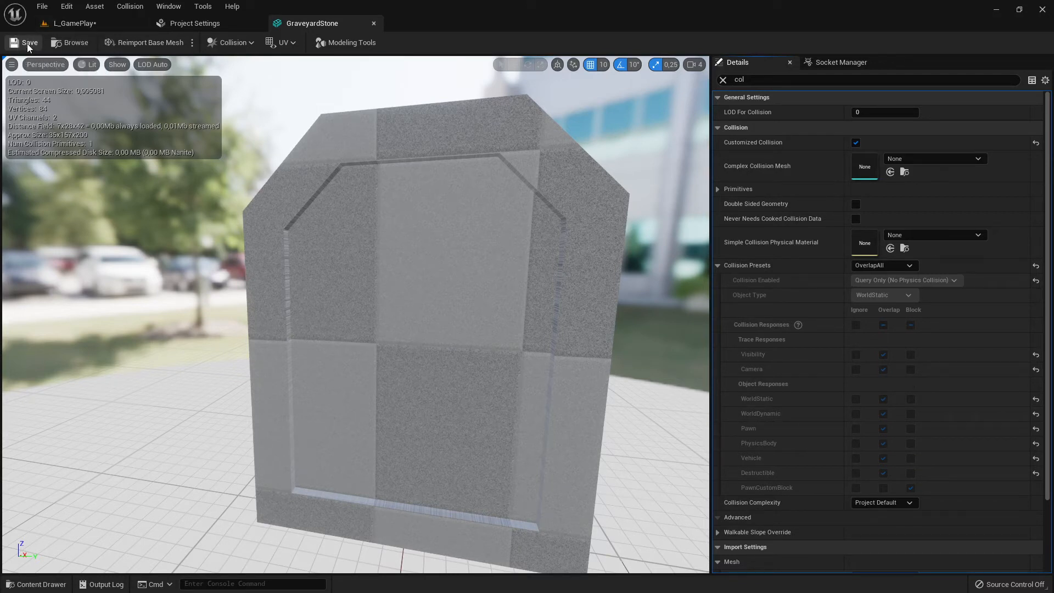
{"action": "left_click", "coordinate": [14, 42]}
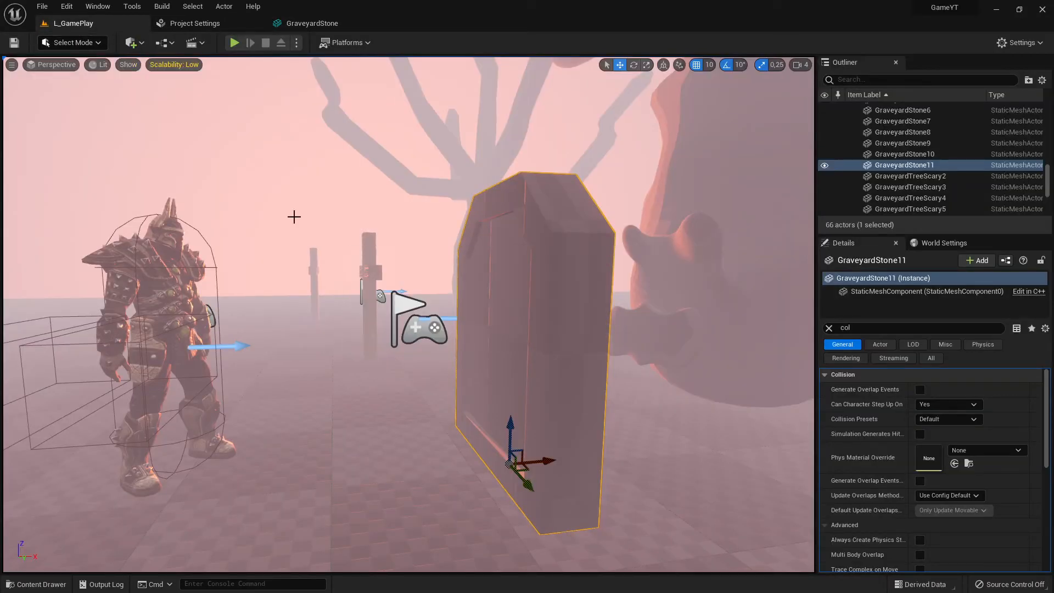
Compare the warrior's object responses with the gravestone's collision settings by switching between them
{"action": "left_click", "coordinate": [156, 227]}
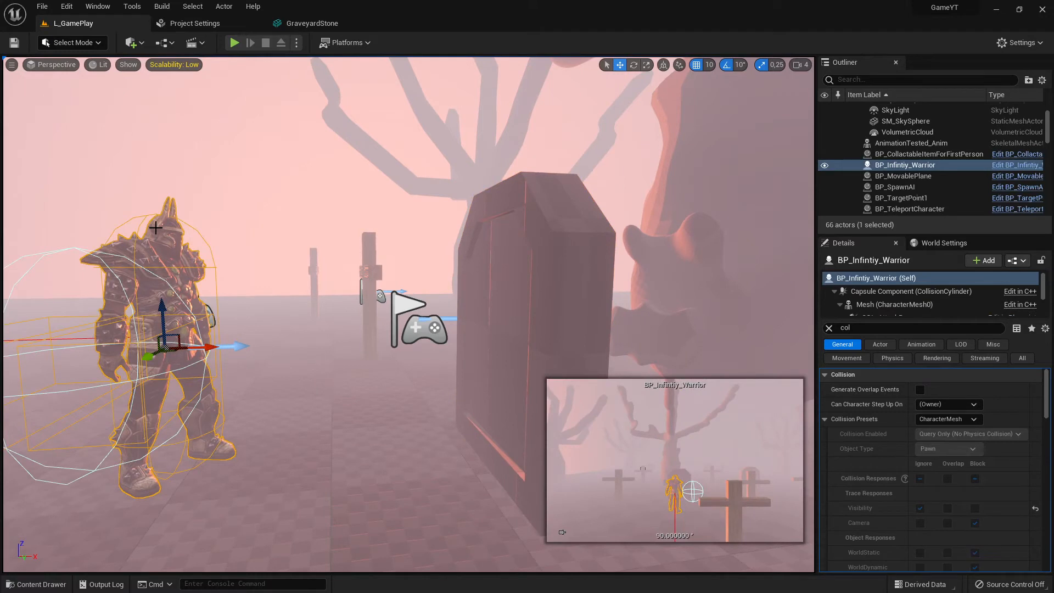
{"action": "scroll", "coordinate": [937, 499], "scroll_direction": "down", "scroll_amount": 4}
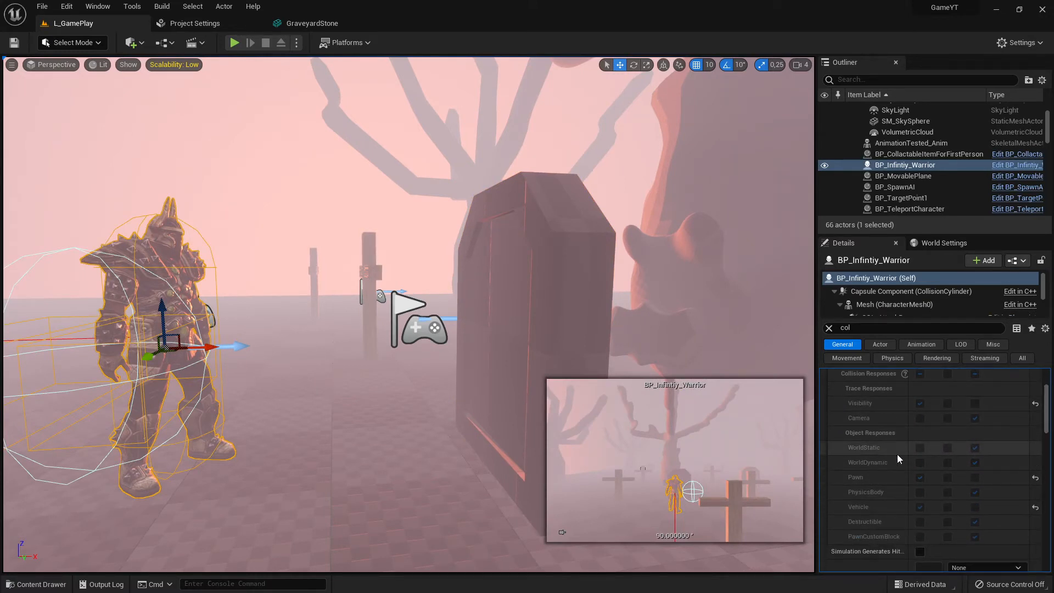
{"action": "scroll", "coordinate": [979, 449], "scroll_direction": "up", "scroll_amount": 1}
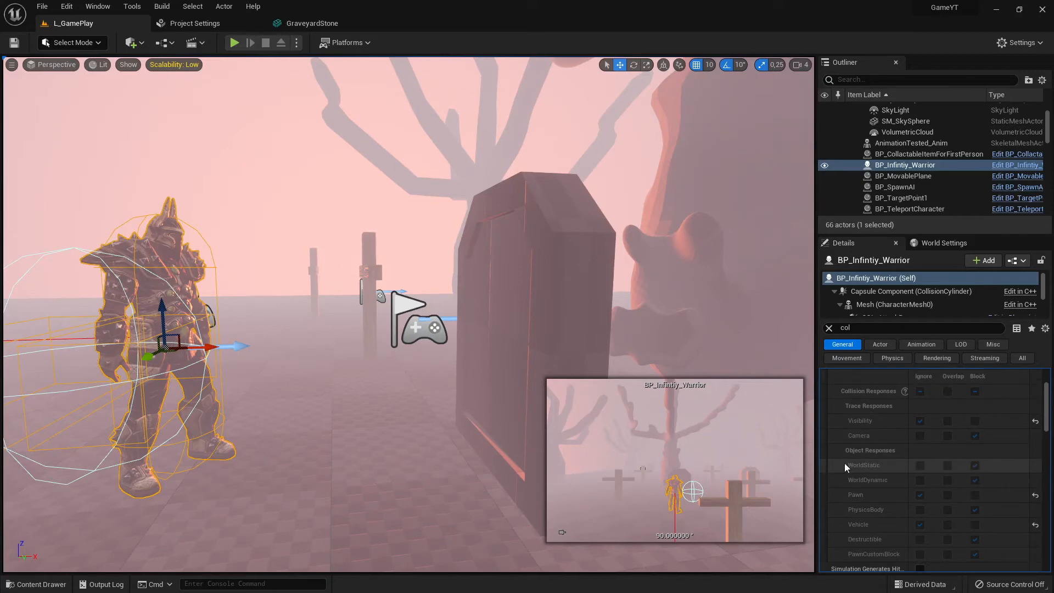
{"action": "left_click", "coordinate": [542, 251]}
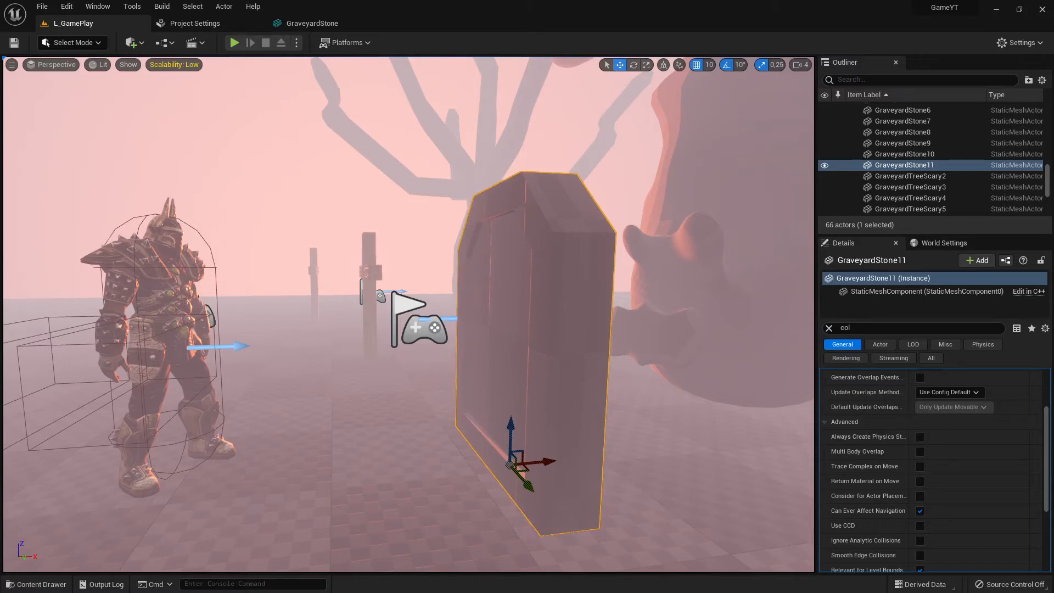
{"action": "left_click", "coordinate": [184, 351]}
{"action": "left_click", "coordinate": [549, 290]}
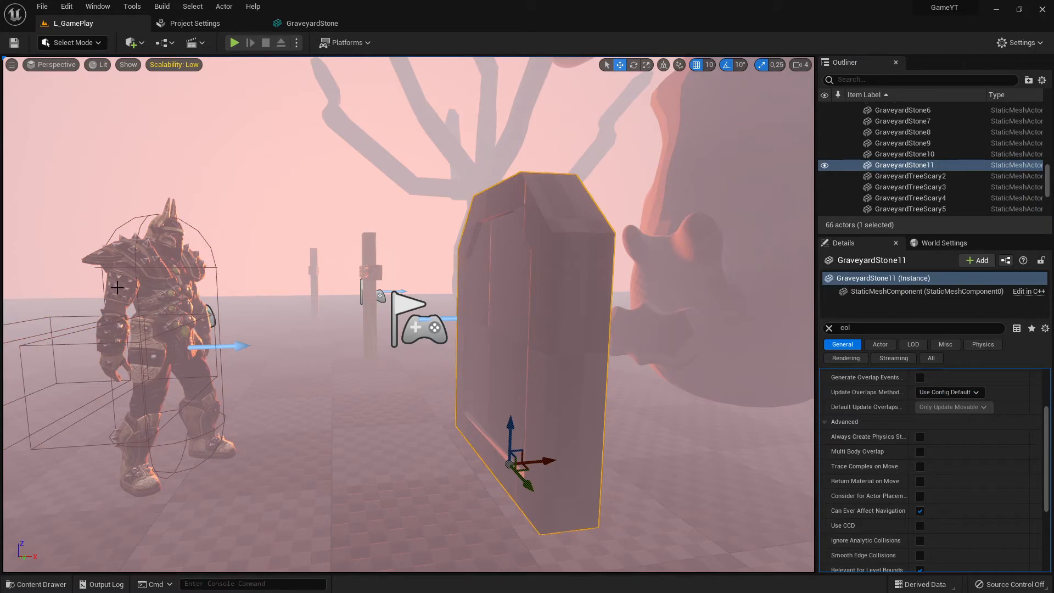
{"action": "left_click", "coordinate": [205, 251]}
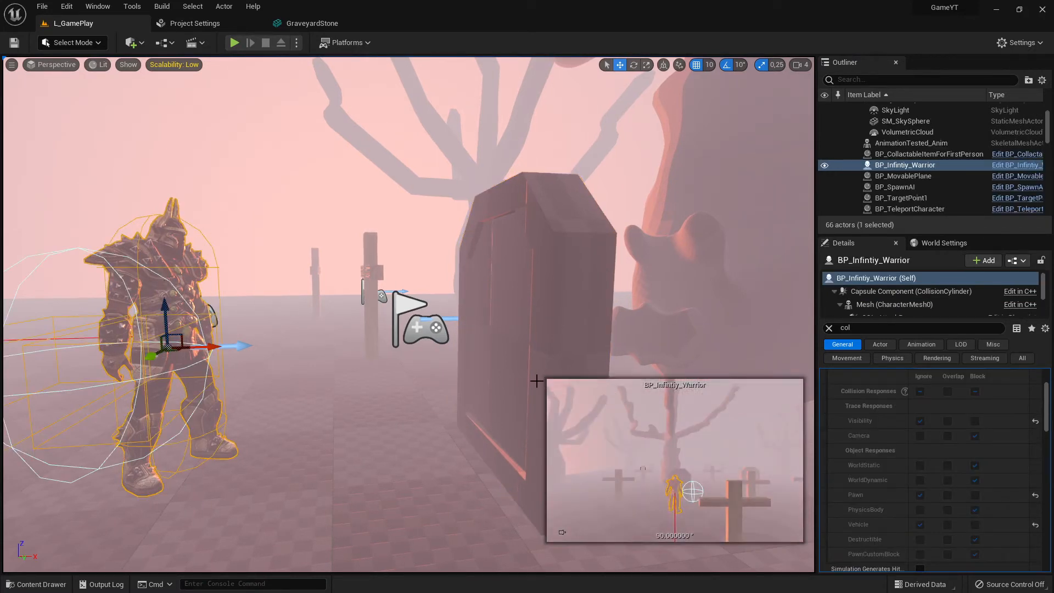
Inspect the warrior, gravestone and landscape collision settings from behind the warrior
{"action": "right_click_drag", "start_coordinate": [537, 382], "coordinate": [634, 363]}
{"action": "scroll", "coordinate": [878, 444], "scroll_direction": "down", "scroll_amount": 2}
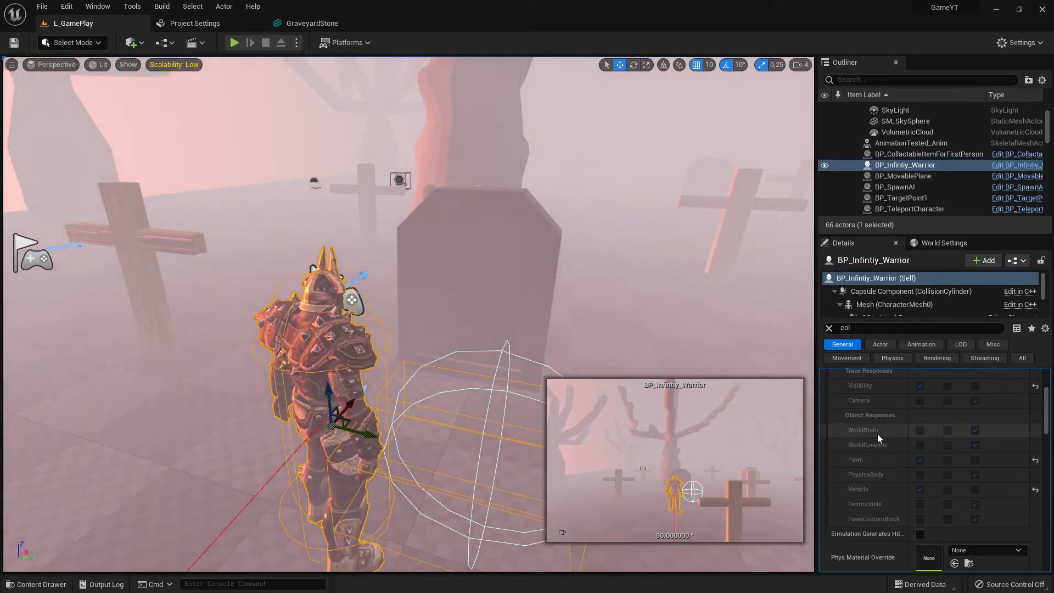
{"action": "left_click", "coordinate": [494, 242]}
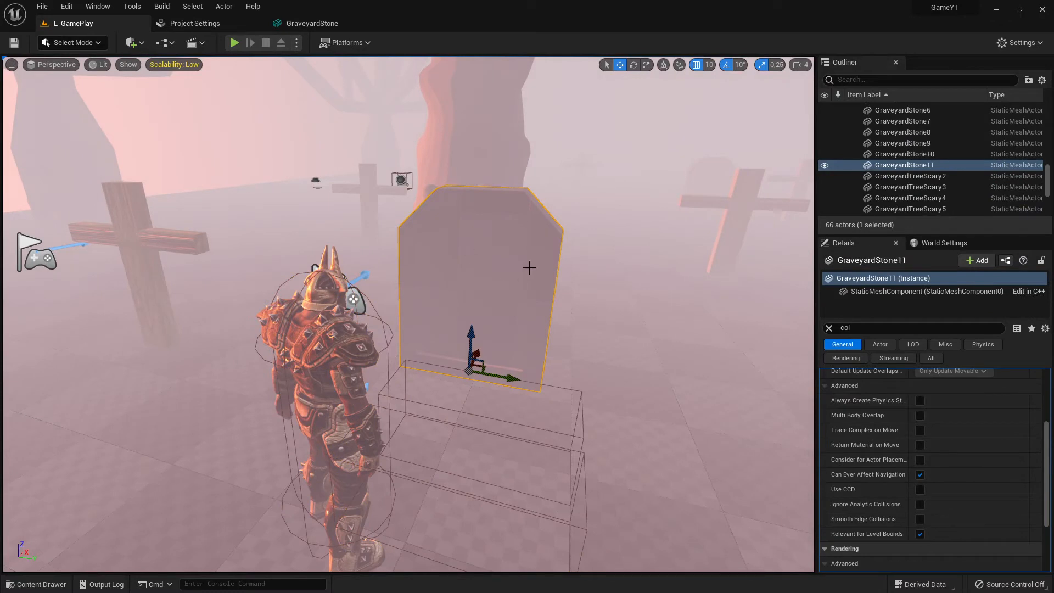
{"action": "left_click_drag", "start_coordinate": [324, 330], "coordinate": [321, 334]}
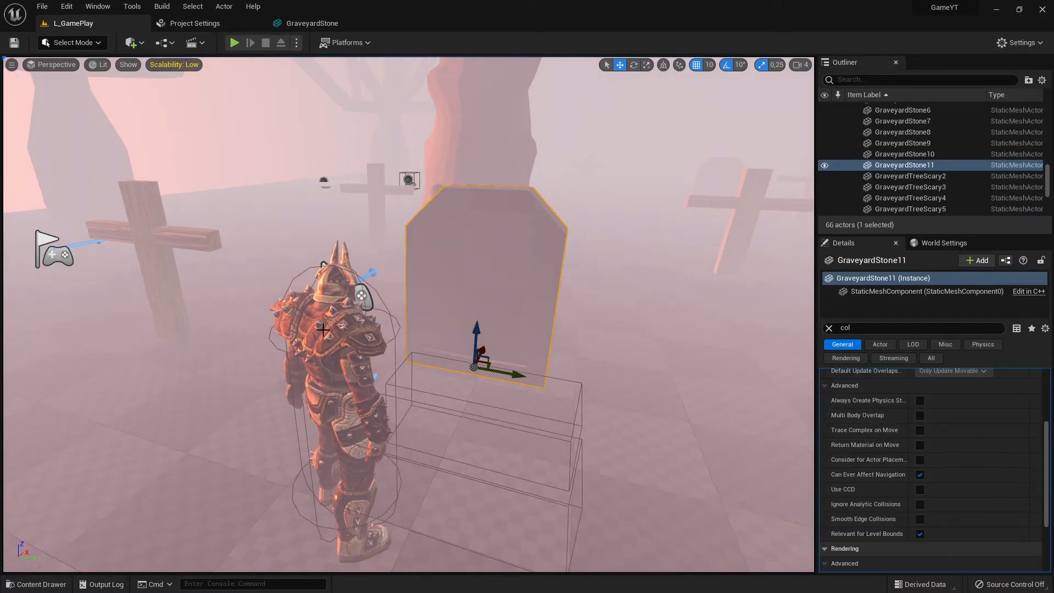
{"action": "left_click", "coordinate": [357, 290]}
{"action": "left_click", "coordinate": [379, 357]}
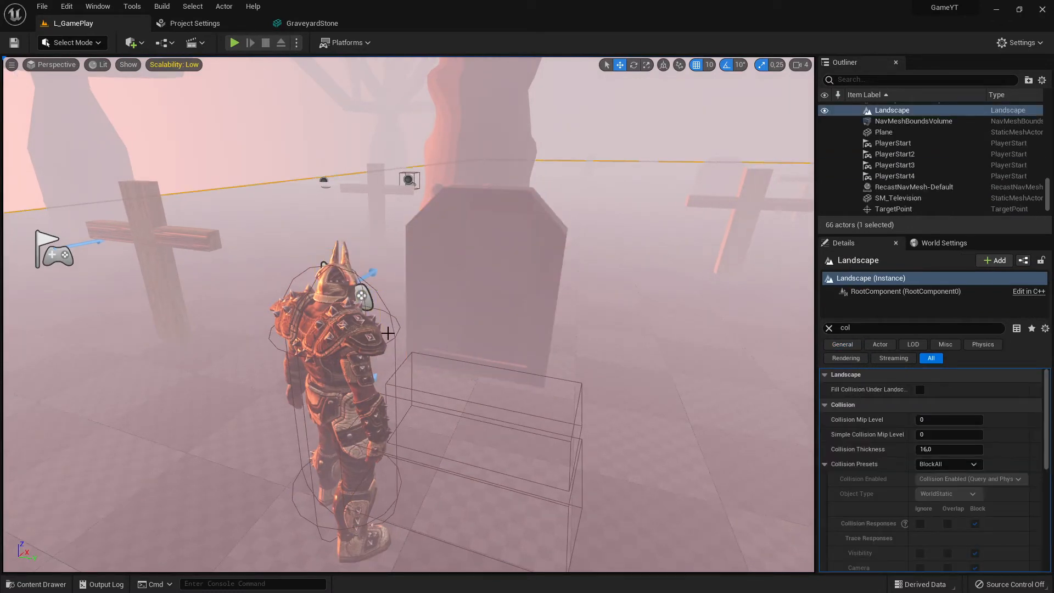
{"action": "left_click", "coordinate": [337, 352]}
{"action": "scroll", "coordinate": [937, 514], "scroll_direction": "down", "scroll_amount": 2}
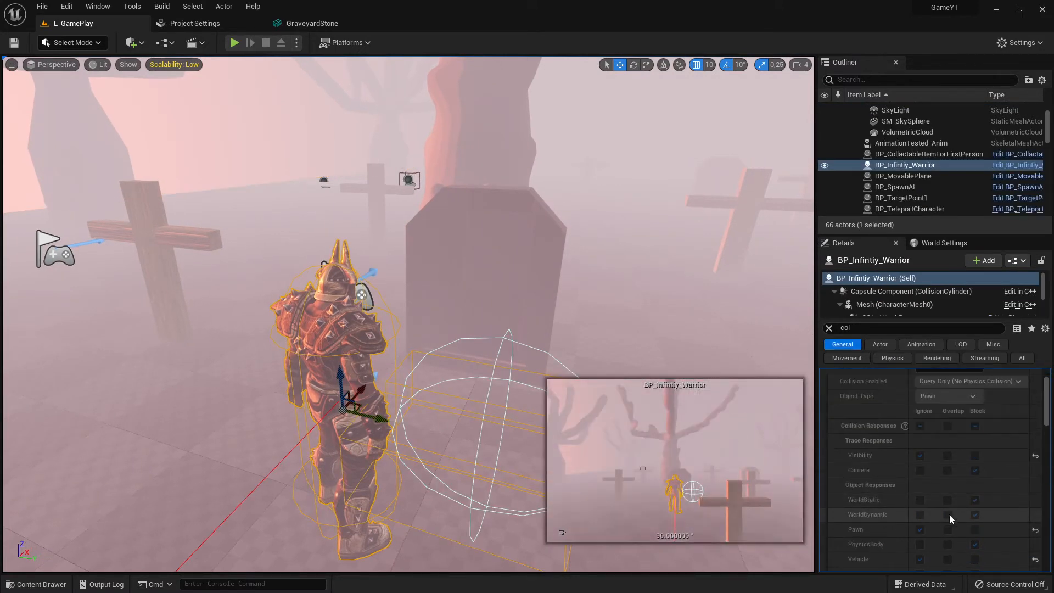
{"action": "scroll", "coordinate": [976, 519], "scroll_direction": "down", "scroll_amount": 1}
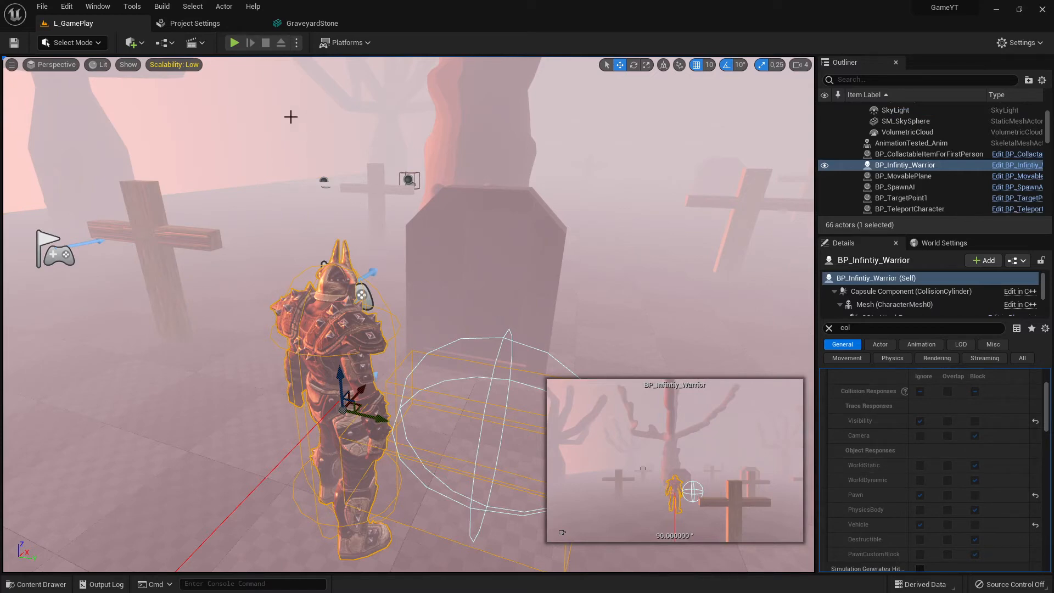
Play-test the level, walking the character forward and back near the gravestones, then stop
{"action": "left_click", "coordinate": [234, 44]}
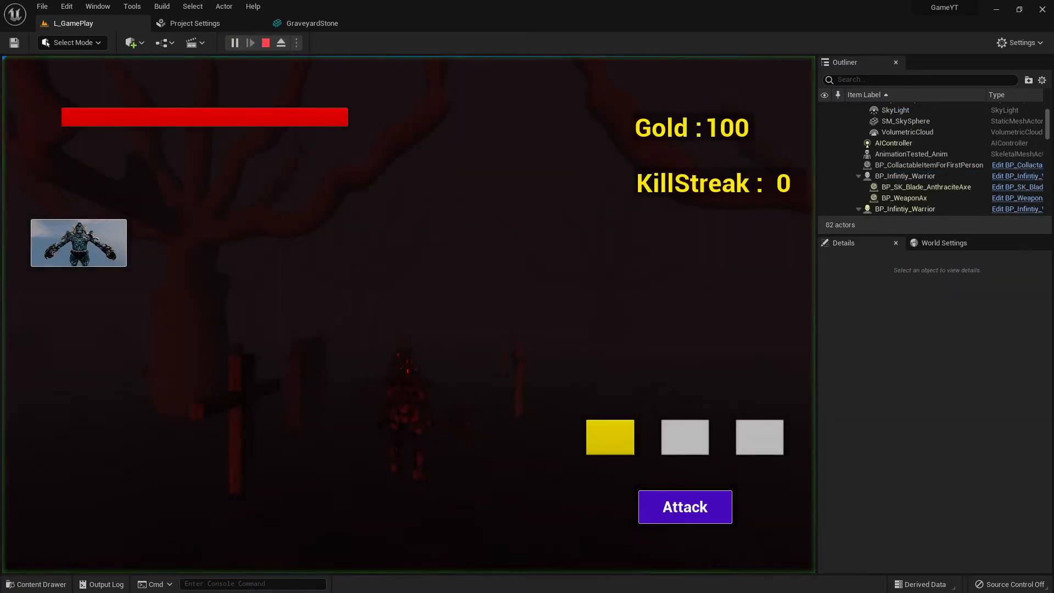
{"action": "key", "text": "w"}
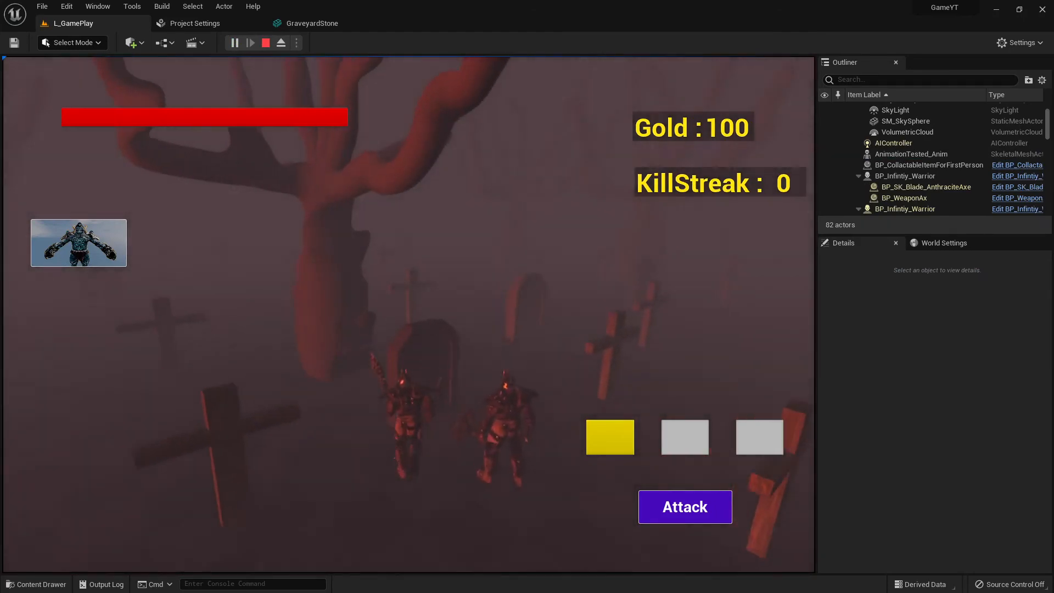
{"action": "key", "text": "s"}
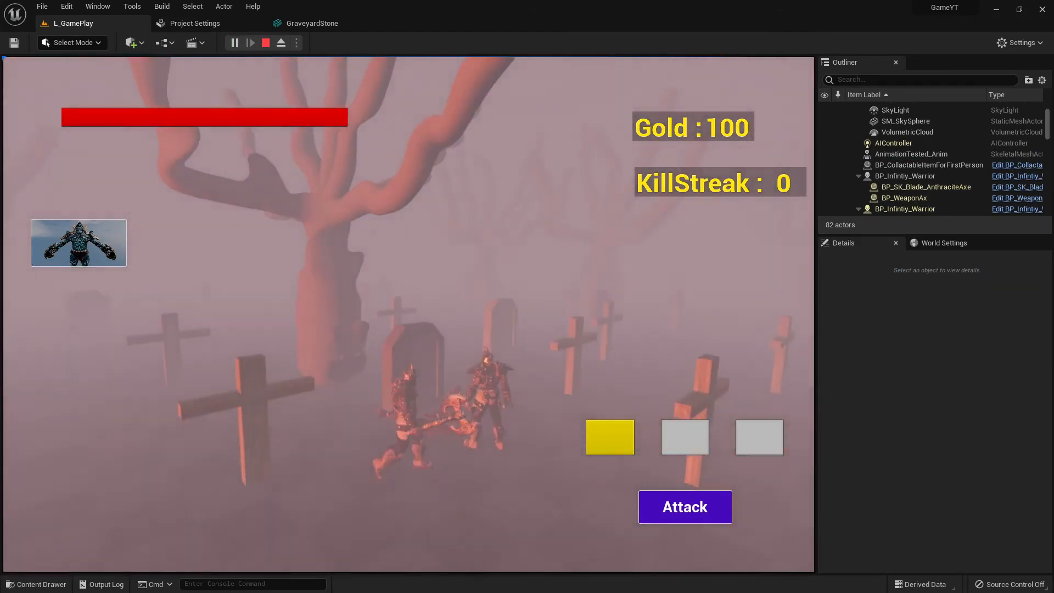
{"action": "key", "text": "w"}
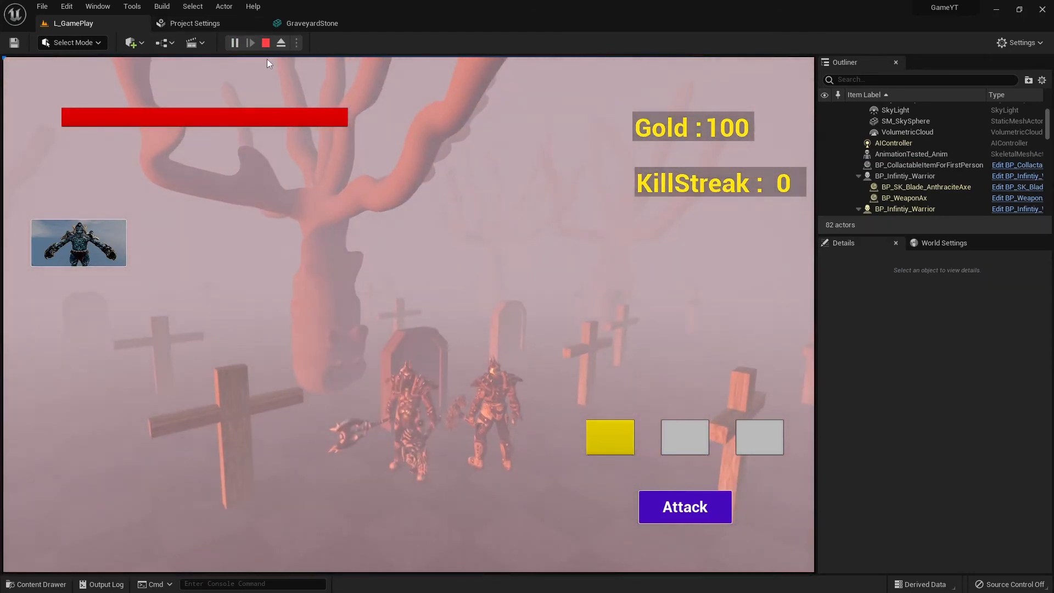
{"action": "left_click", "coordinate": [266, 42]}
Navigate the viewport around the warrior and select the gravestone
{"action": "key", "text": "w"}
{"action": "right_click_drag", "start_coordinate": [429, 299], "coordinate": [625, 297]}
{"action": "key", "text": "d"}
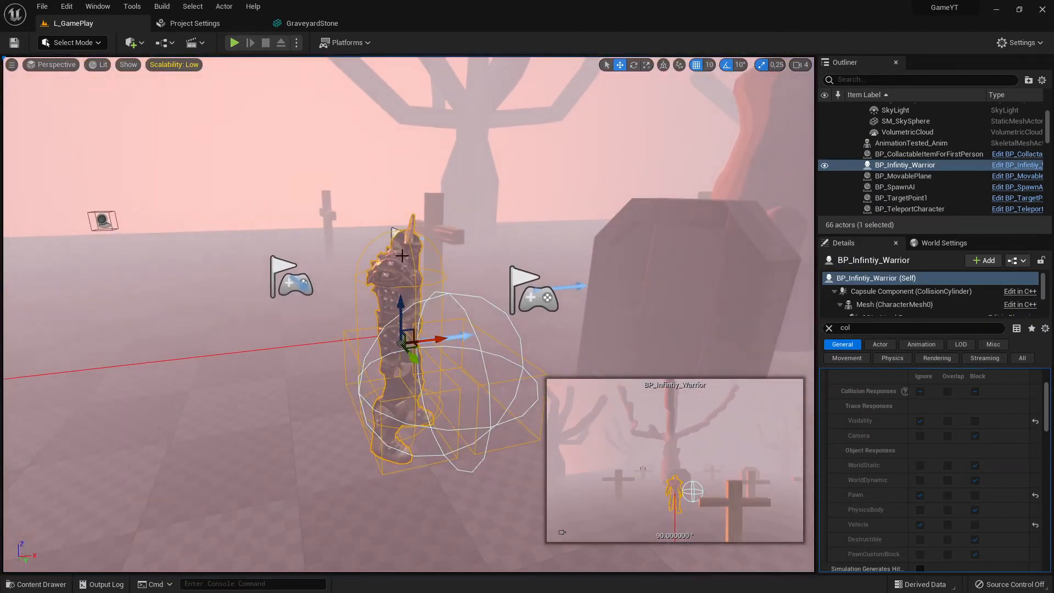
{"action": "left_click", "coordinate": [676, 258]}
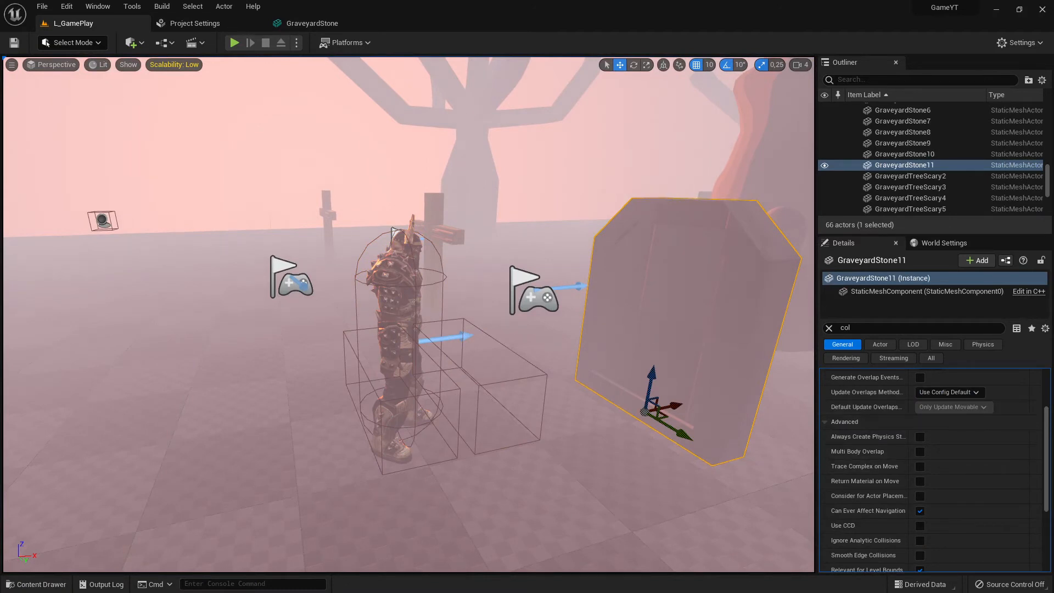
Compare the gravestone instance's collision settings in the level with the collision preset in the GraveyardStone mesh editor
{"action": "left_click", "coordinate": [416, 254]}
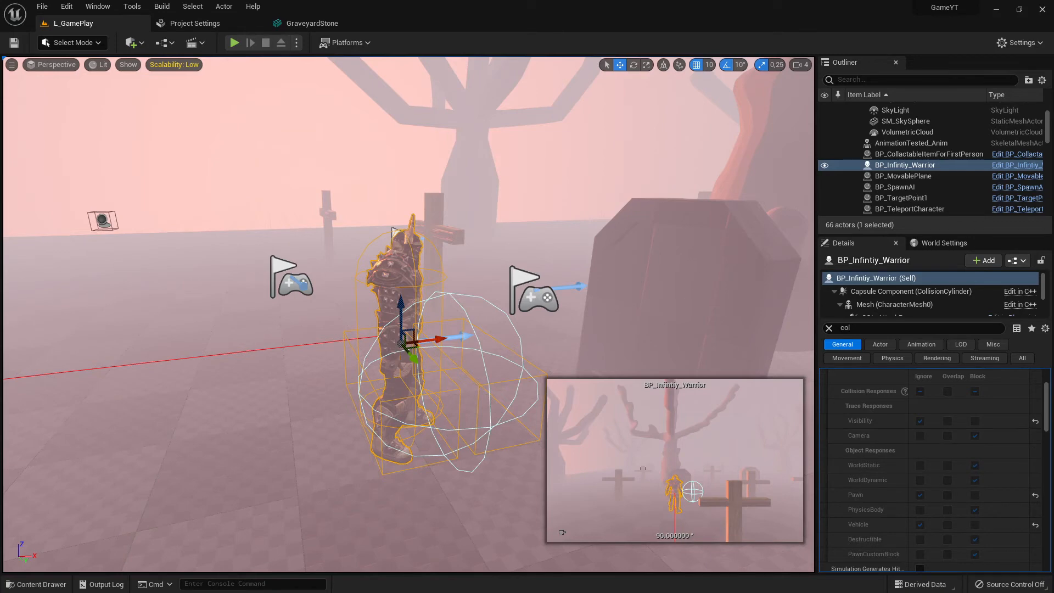
{"action": "left_click", "coordinate": [688, 261]}
{"action": "mouse_move", "coordinate": [688, 261]}
{"action": "right_mouse_down"}
{"action": "mouse_move", "coordinate": [637, 266]}
{"action": "mouse_move", "coordinate": [673, 263]}
{"action": "right_mouse_up"}
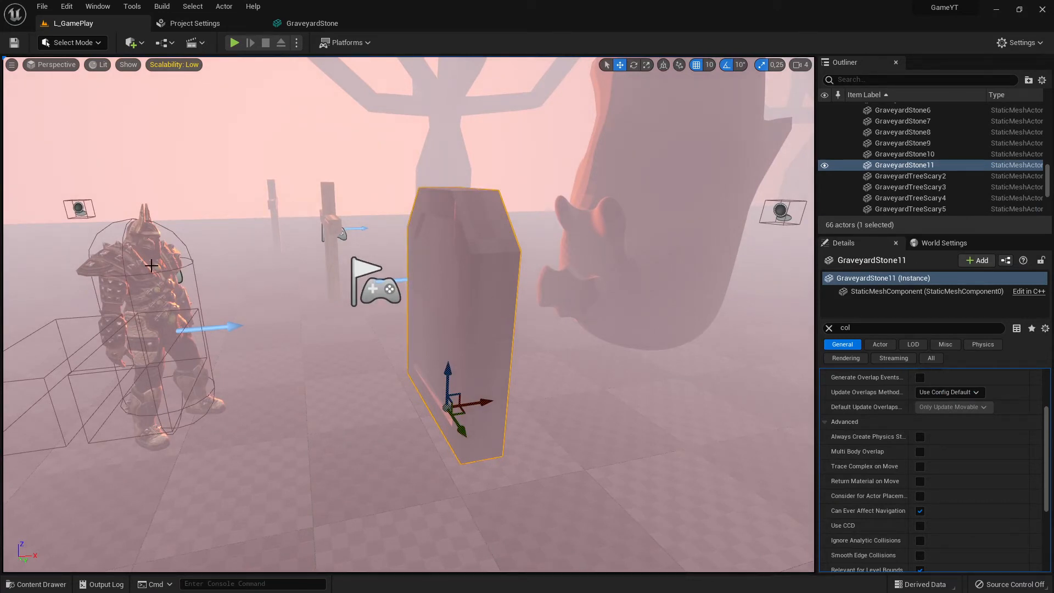
{"action": "left_click", "coordinate": [312, 23]}
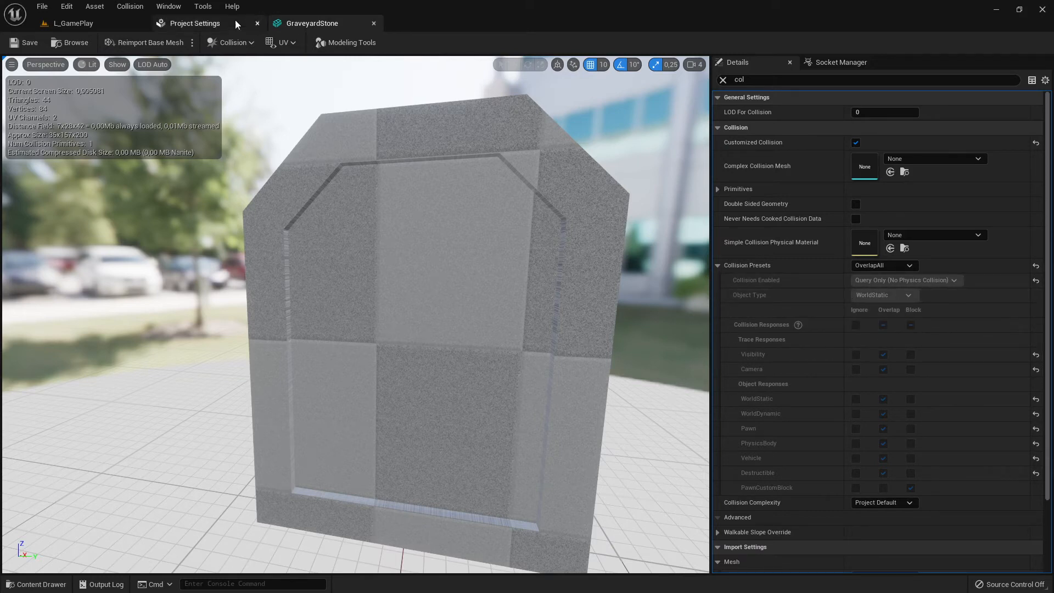
{"action": "left_click", "coordinate": [66, 23]}
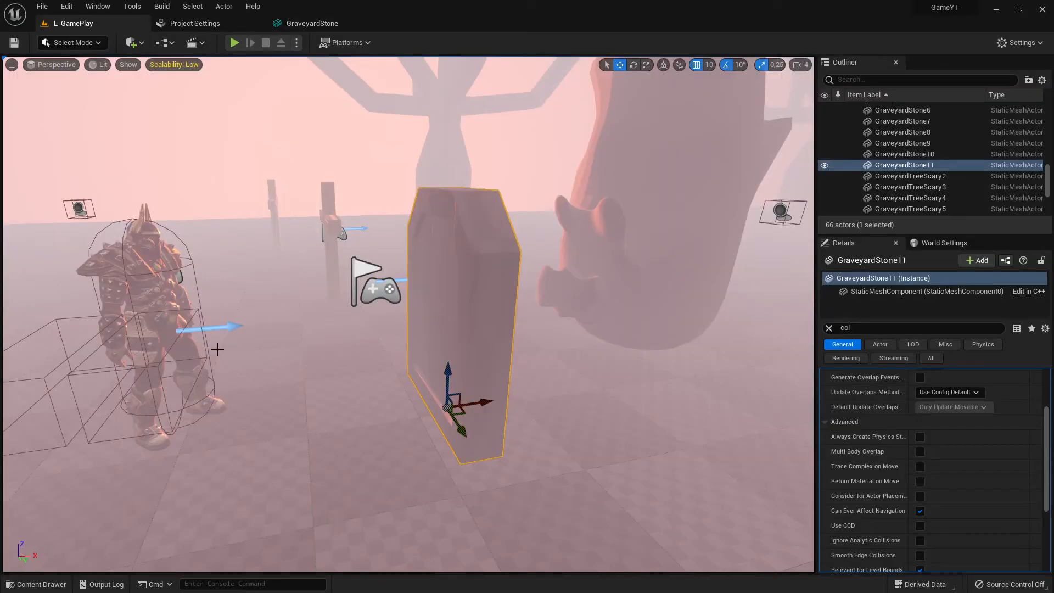
Review the warrior's collision preset, then reselect the gravestone to check its collision presets and step-up option
{"action": "left_click", "coordinate": [127, 222]}
{"action": "left_click", "coordinate": [141, 225]}
{"action": "scroll", "coordinate": [955, 394], "scroll_direction": "up", "scroll_amount": 3}
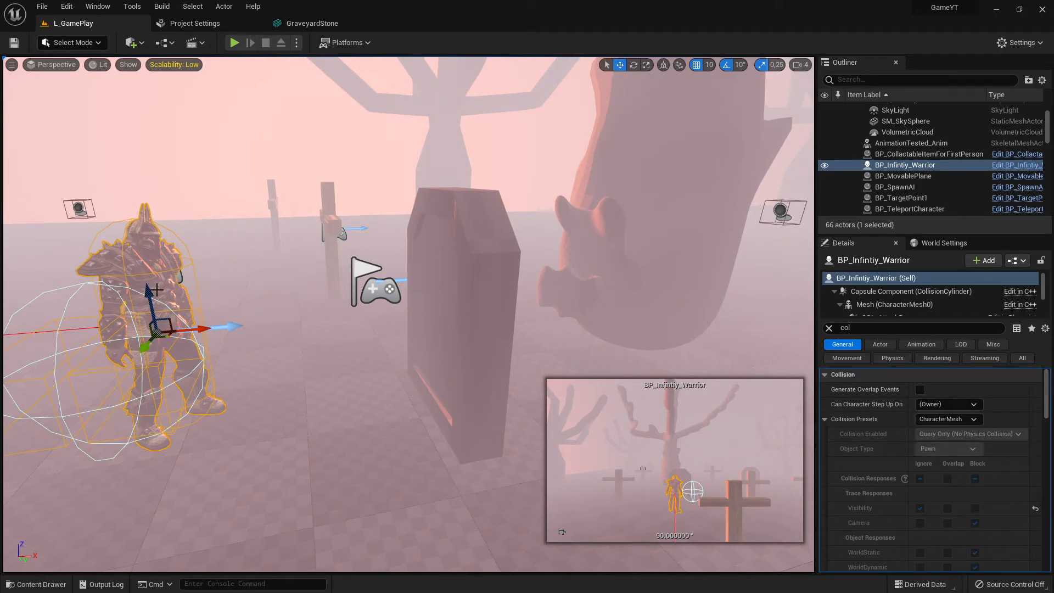
{"action": "scroll", "coordinate": [402, 320], "scroll_direction": "down", "scroll_amount": 3}
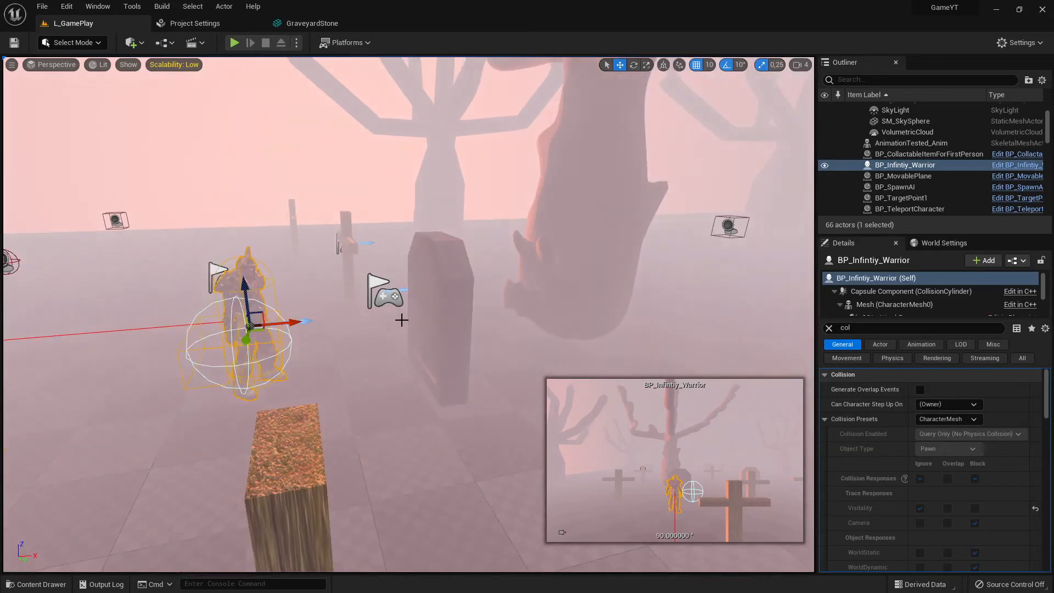
{"action": "scroll", "coordinate": [412, 304], "scroll_direction": "up", "scroll_amount": 4}
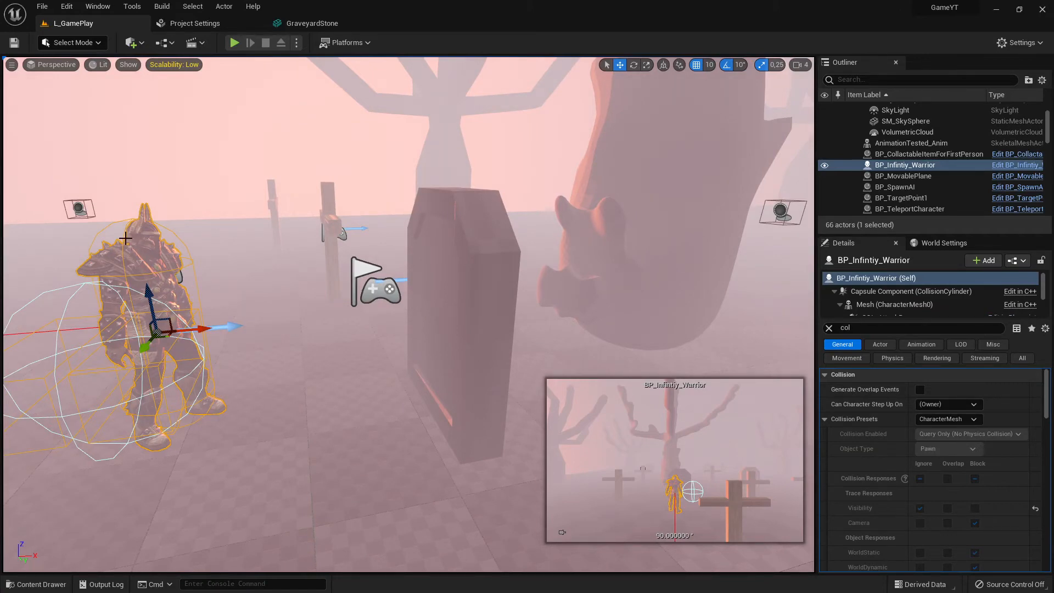
{"action": "left_click", "coordinate": [449, 230]}
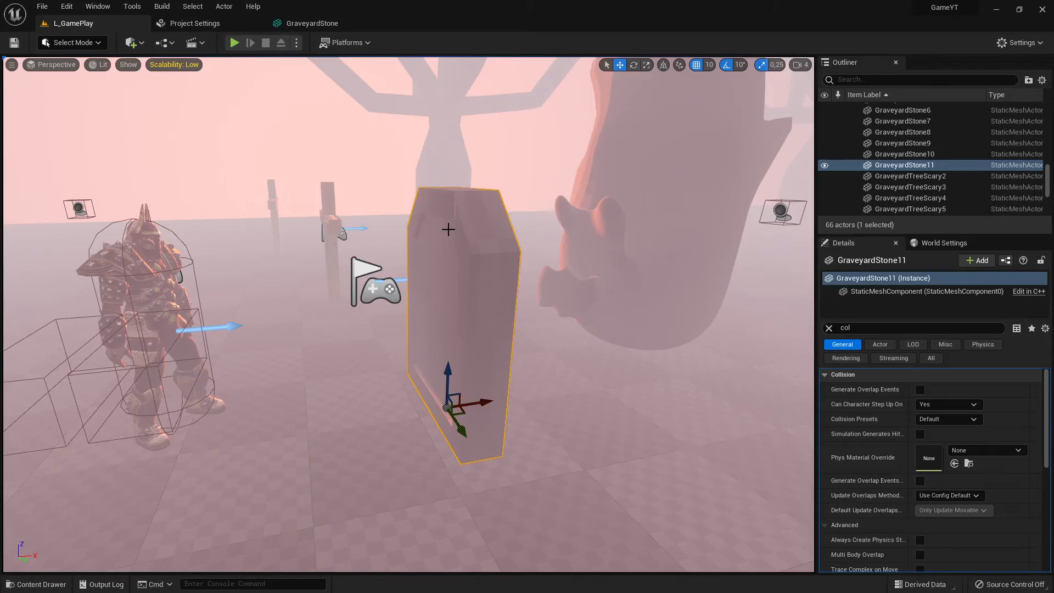
Switch to the browser and read the Collision Overview documentation on interaction rules and collision setup examples
{"action": "key", "text": "alt+Tab"}
{"action": "key", "text": "alt+Tab"}
{"action": "key", "text": "alt+Tab"}
{"action": "key", "text": "alt+Tab"}
{"action": "key", "text": "alt+Tab"}
{"action": "key", "text": "alt+Tab"}
{"action": "key", "text": "alt+Tab"}
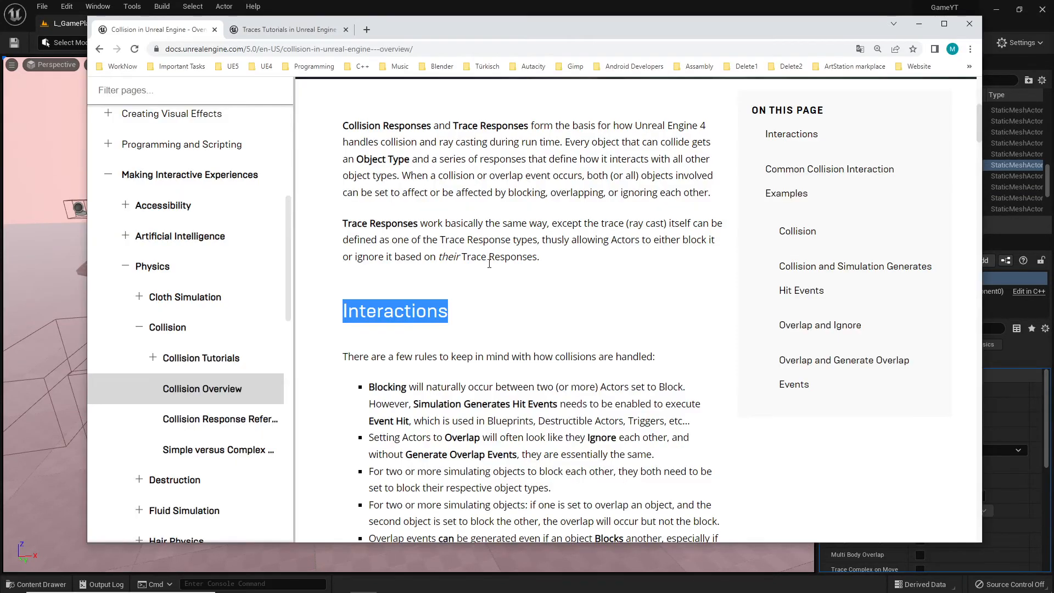
{"action": "scroll", "coordinate": [548, 324], "scroll_direction": "down", "scroll_amount": 5}
{"action": "scroll", "coordinate": [547, 325], "scroll_direction": "down", "scroll_amount": 15}
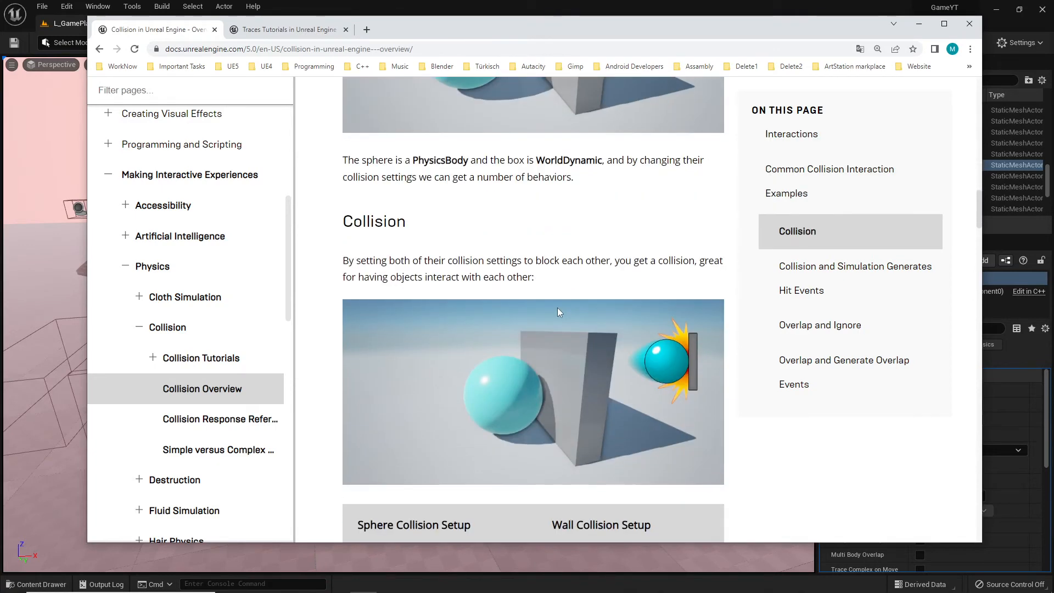
{"action": "scroll", "coordinate": [558, 317], "scroll_direction": "down", "scroll_amount": 5}
{"action": "scroll", "coordinate": [558, 314], "scroll_direction": "up", "scroll_amount": 20}
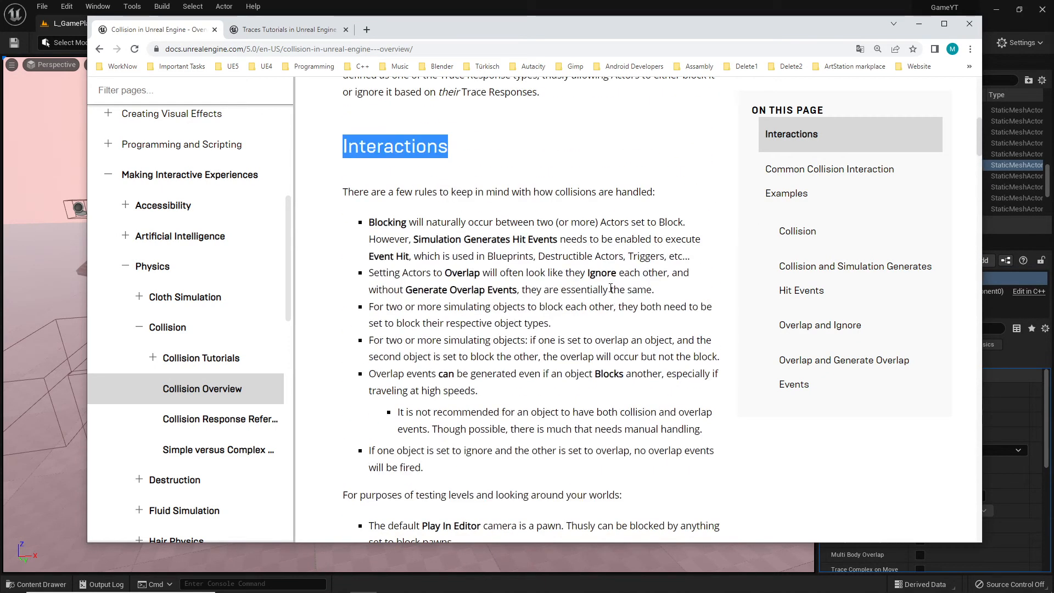
{"action": "scroll", "coordinate": [610, 289], "scroll_direction": "down", "scroll_amount": 15}
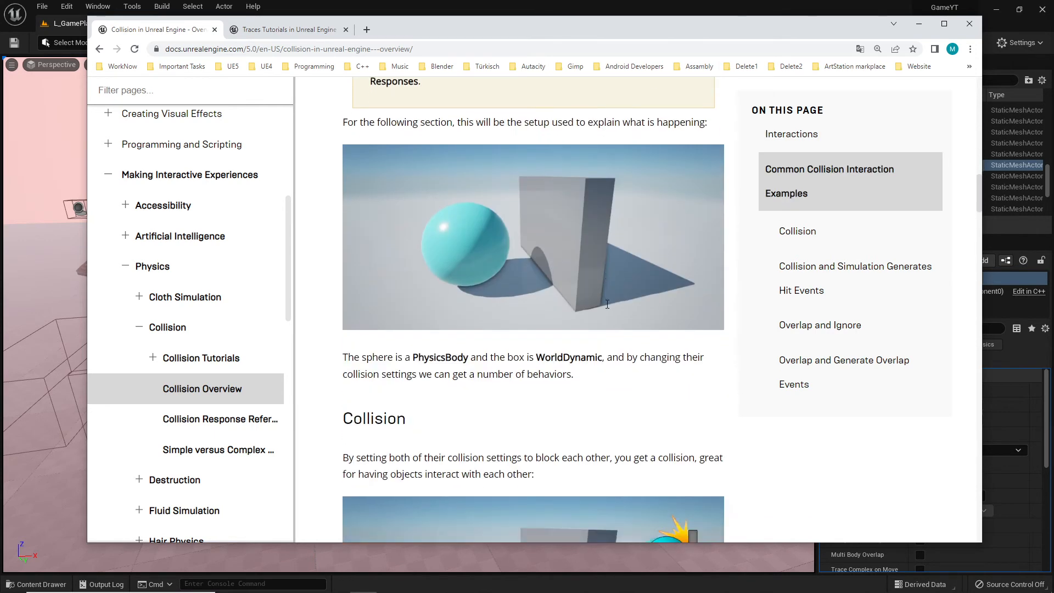
{"action": "scroll", "coordinate": [608, 305], "scroll_direction": "down", "scroll_amount": 2}
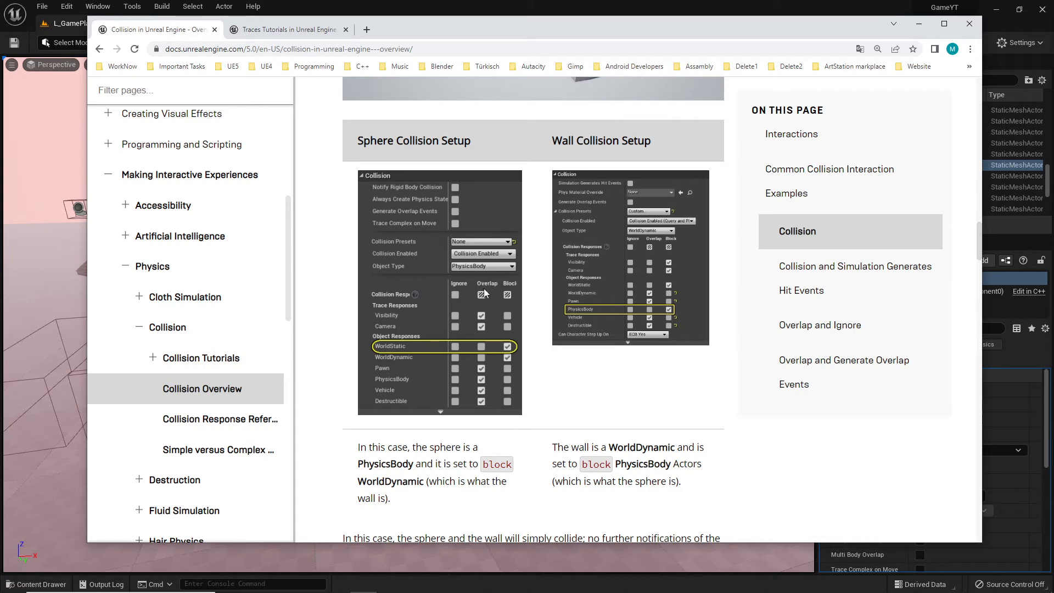
Return to the level editor and scroll through the warrior's collision preset and object responses
{"action": "left_click", "coordinate": [920, 24]}
{"action": "right_click_drag", "start_coordinate": [409, 314], "coordinate": [359, 303]}
{"action": "mouse_move", "coordinate": [372, 419]}
{"action": "right_mouse_down"}
{"action": "mouse_move", "coordinate": [438, 417]}
{"action": "mouse_move", "coordinate": [371, 418]}
{"action": "right_mouse_up"}
{"action": "left_click", "coordinate": [308, 355]}
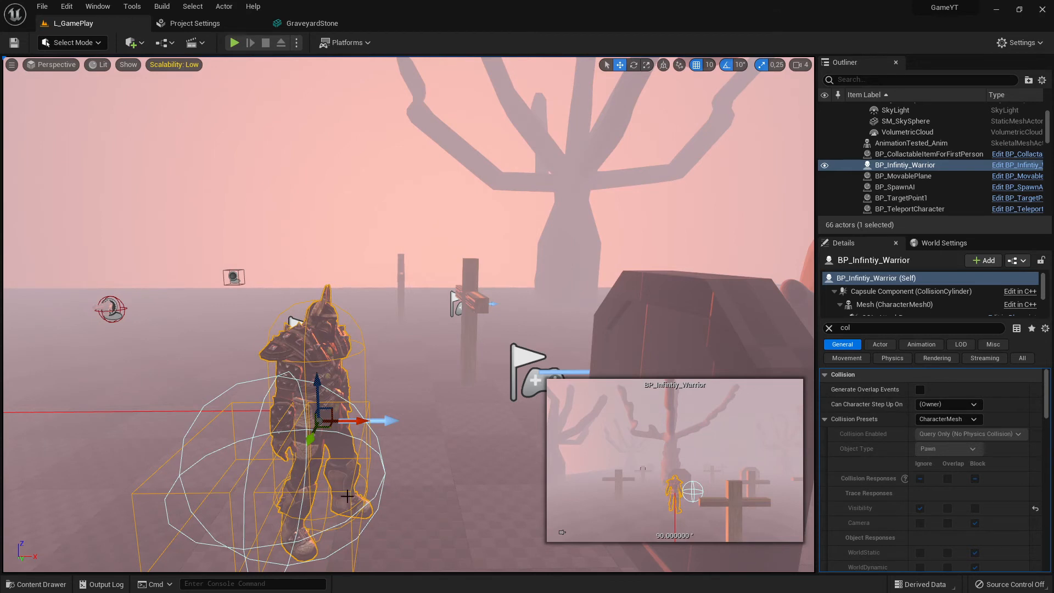
{"action": "scroll", "coordinate": [942, 466], "scroll_direction": "down", "scroll_amount": 1}
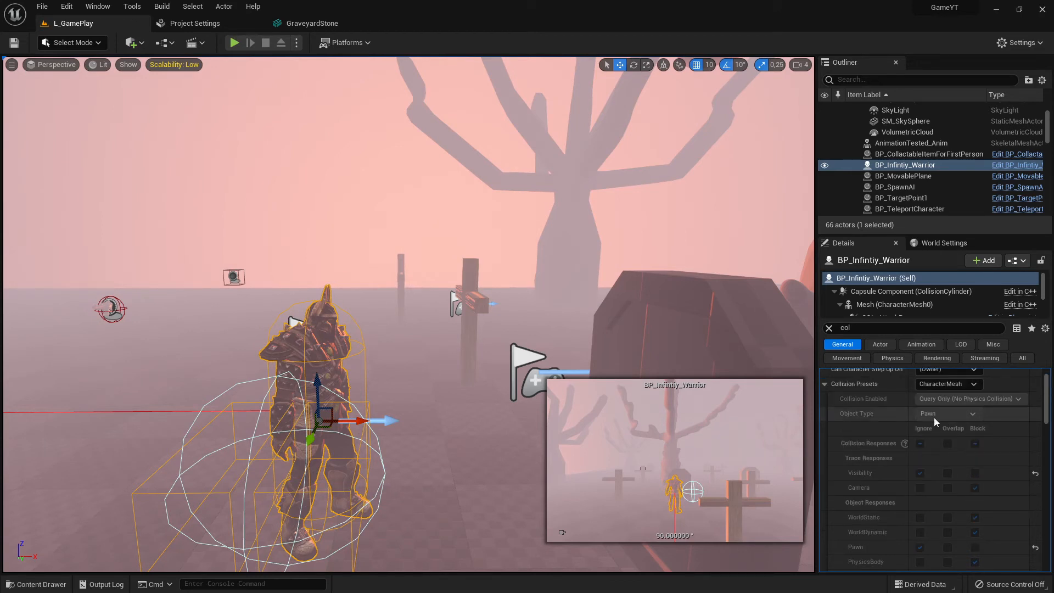
{"action": "scroll", "coordinate": [938, 468], "scroll_direction": "down", "scroll_amount": 3}
{"action": "scroll", "coordinate": [908, 439], "scroll_direction": "up", "scroll_amount": 4}
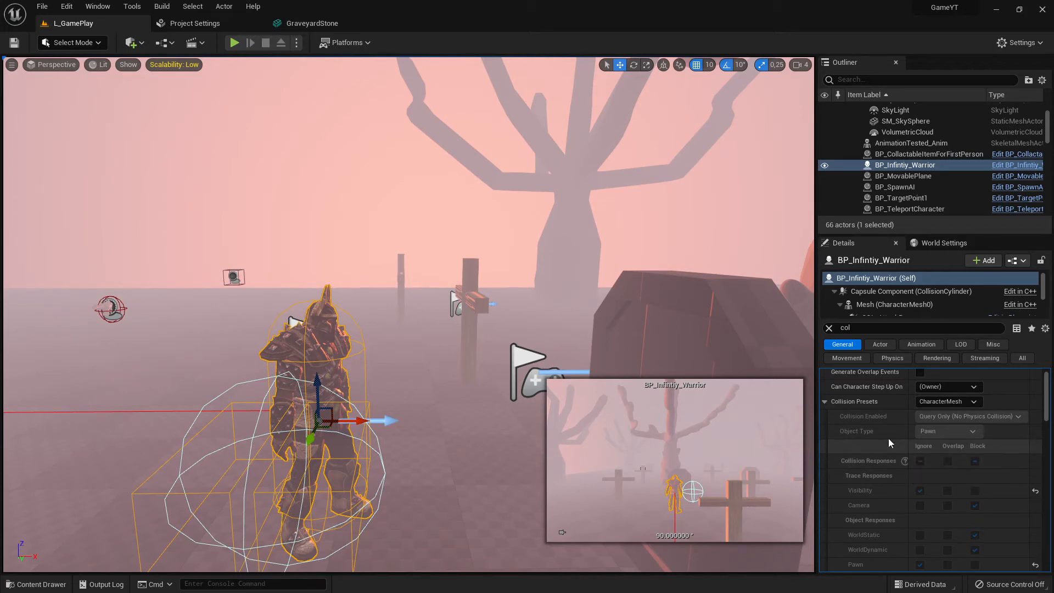
{"action": "scroll", "coordinate": [945, 445], "scroll_direction": "down", "scroll_amount": 4}
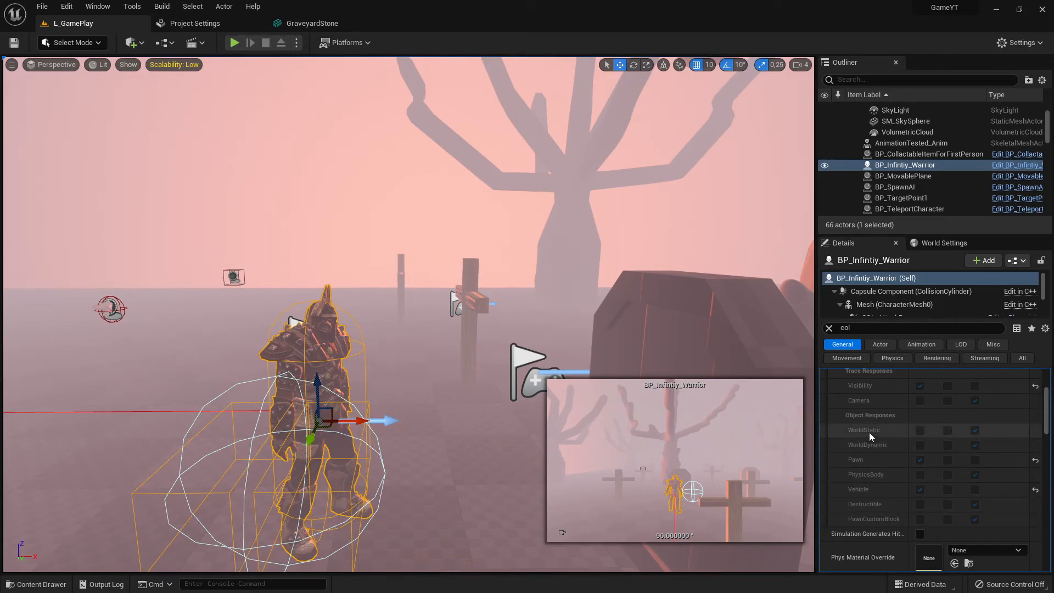
Select the gravestone, the cross, the tree and the warrior in turn to compare their collision settings
{"action": "left_click", "coordinate": [681, 303]}
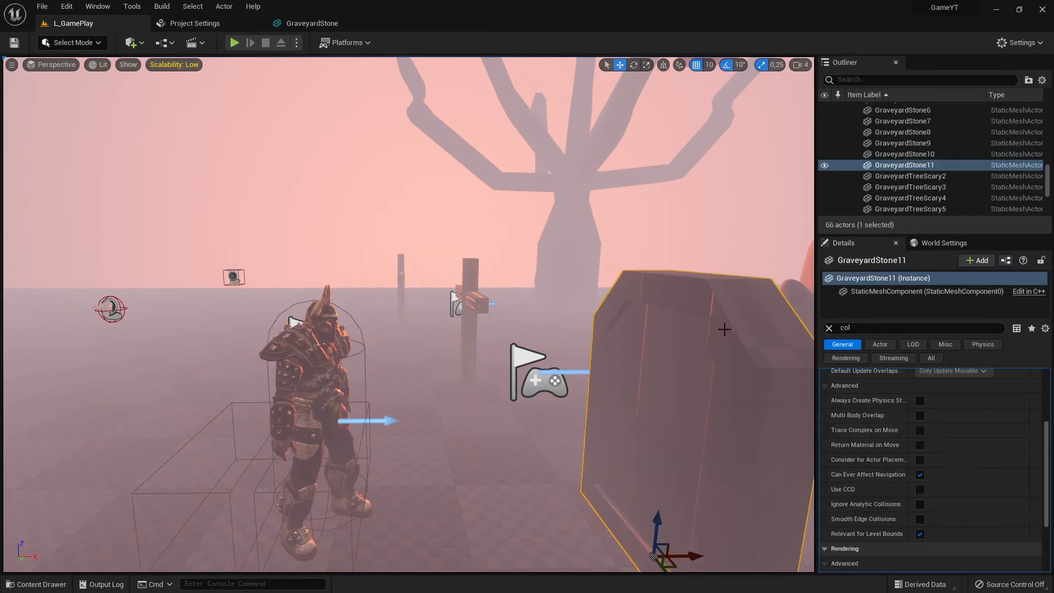
{"action": "left_click", "coordinate": [469, 297]}
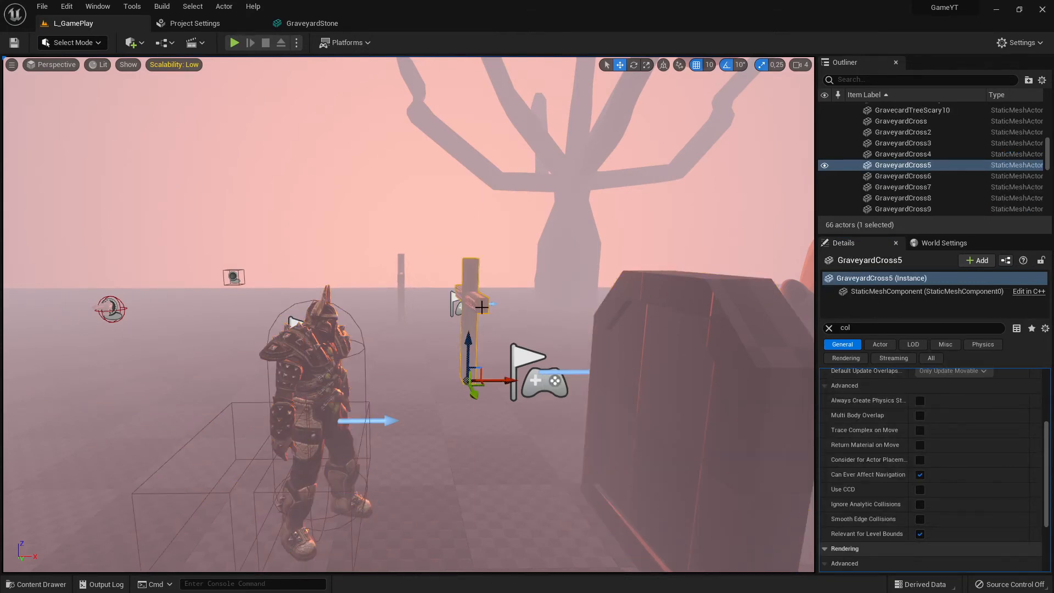
{"action": "left_click", "coordinate": [576, 255]}
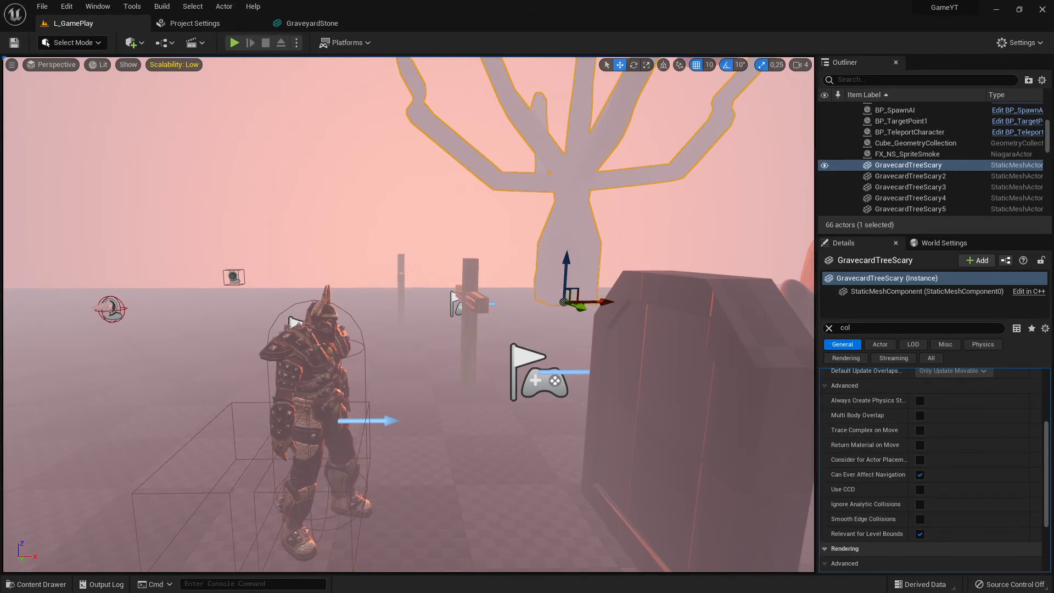
{"action": "left_click", "coordinate": [320, 384]}
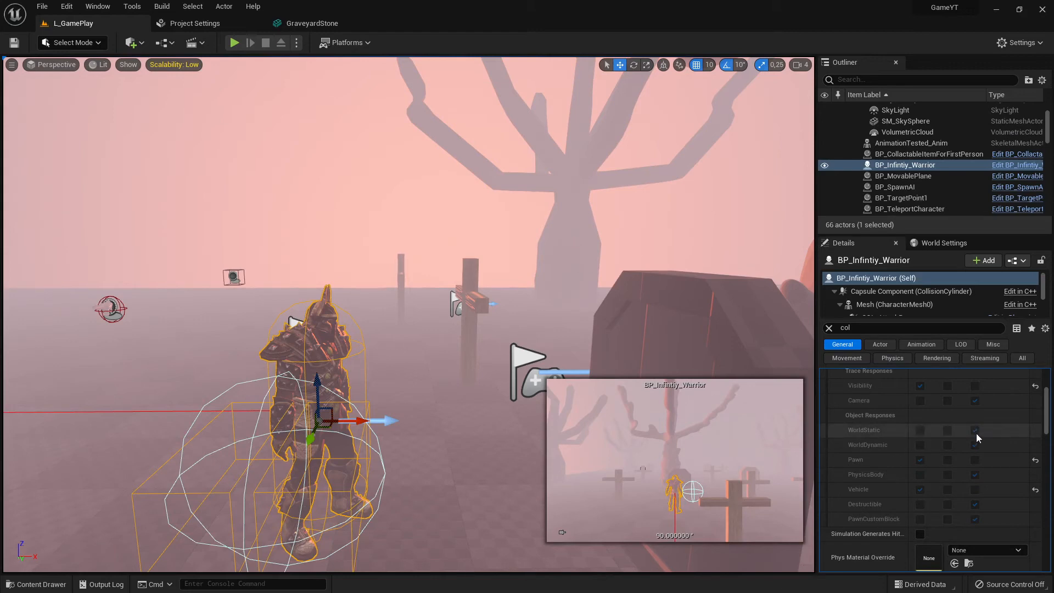
{"action": "left_click", "coordinate": [477, 301]}
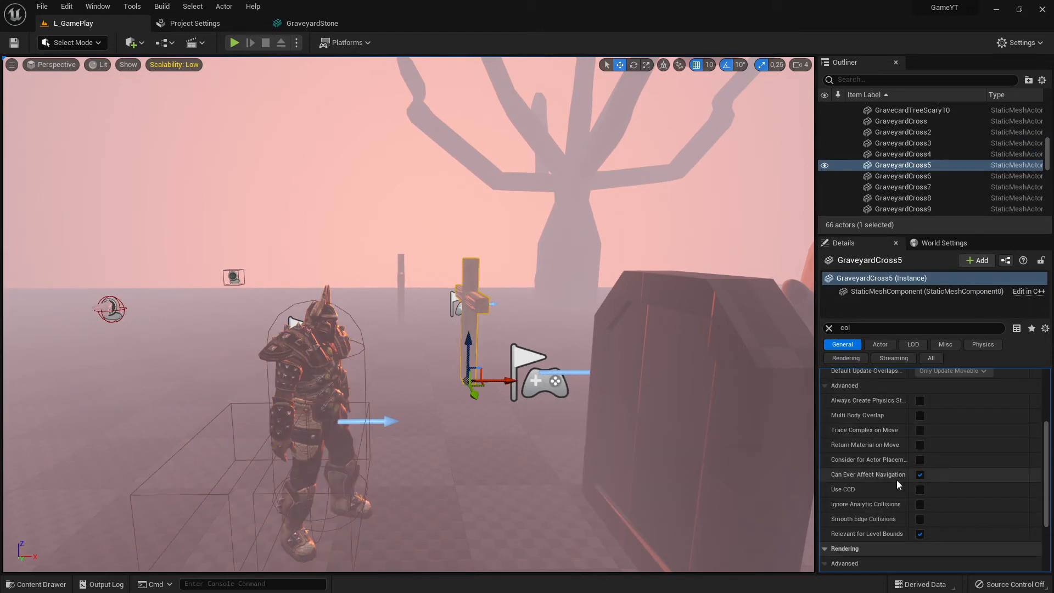
{"action": "left_click", "coordinate": [318, 367]}
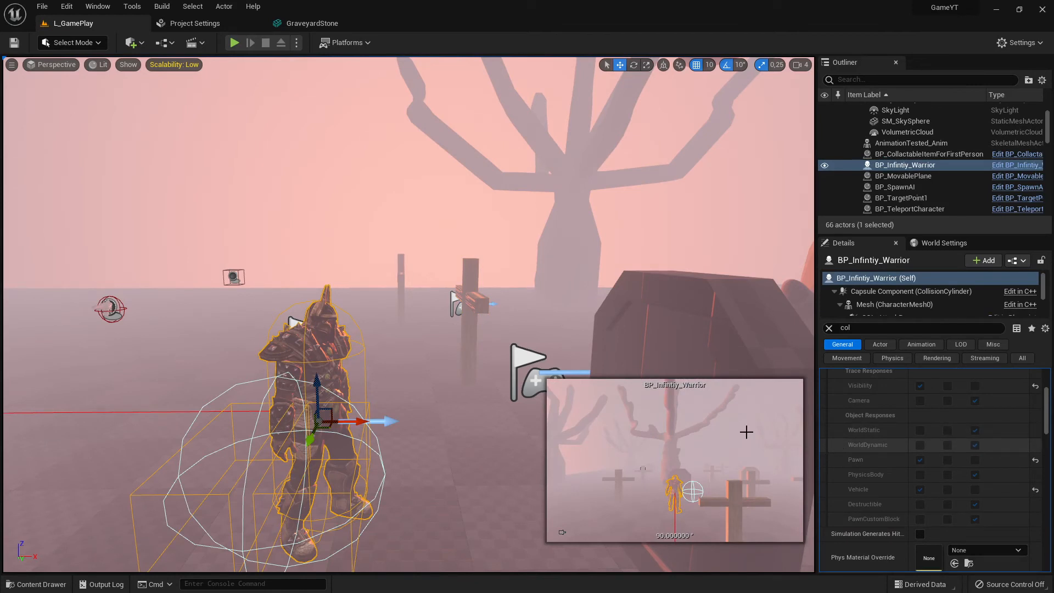
{"action": "left_click", "coordinate": [482, 303]}
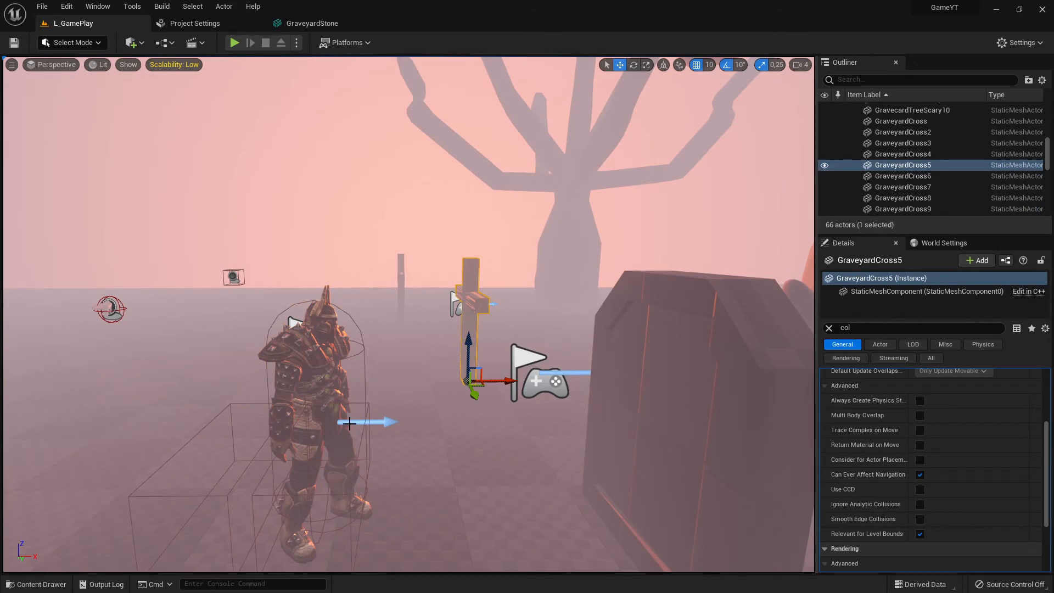
{"action": "left_click", "coordinate": [323, 331]}
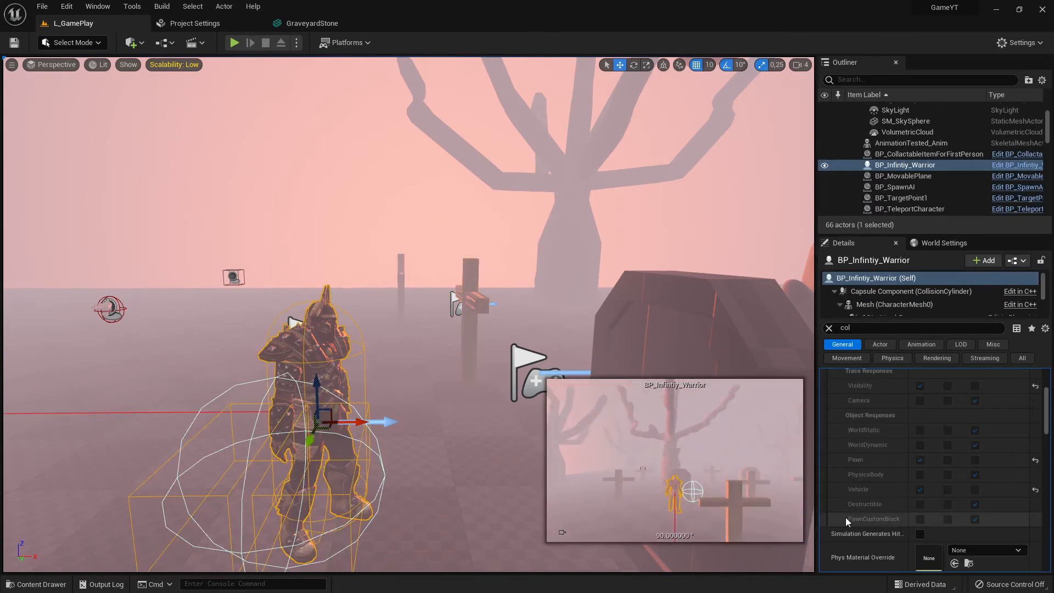
Compare the warrior's collision responses with the cross's and gravestone's collision presets and step-up options
{"action": "scroll", "coordinate": [950, 458], "scroll_direction": "up", "scroll_amount": 5}
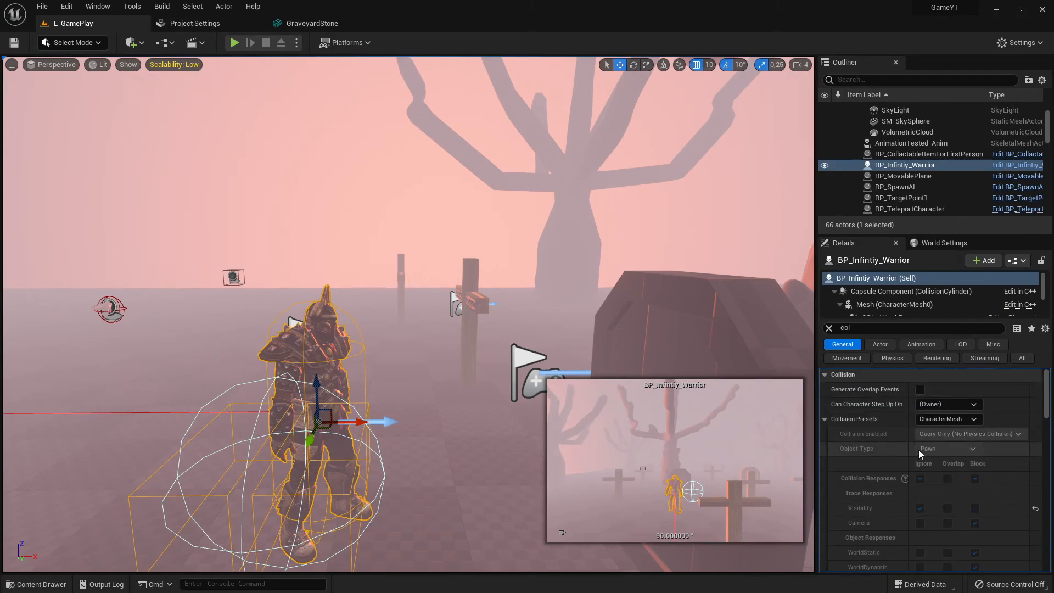
{"action": "scroll", "coordinate": [966, 478], "scroll_direction": "down", "scroll_amount": 3}
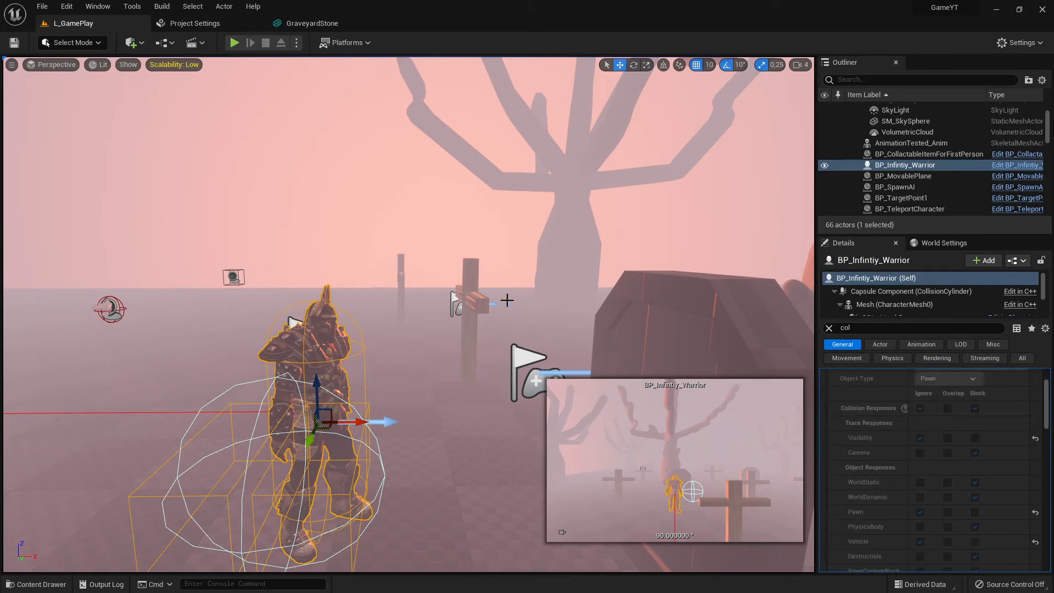
{"action": "scroll", "coordinate": [937, 469], "scroll_direction": "down", "scroll_amount": 2}
{"action": "scroll", "coordinate": [877, 467], "scroll_direction": "up", "scroll_amount": 1}
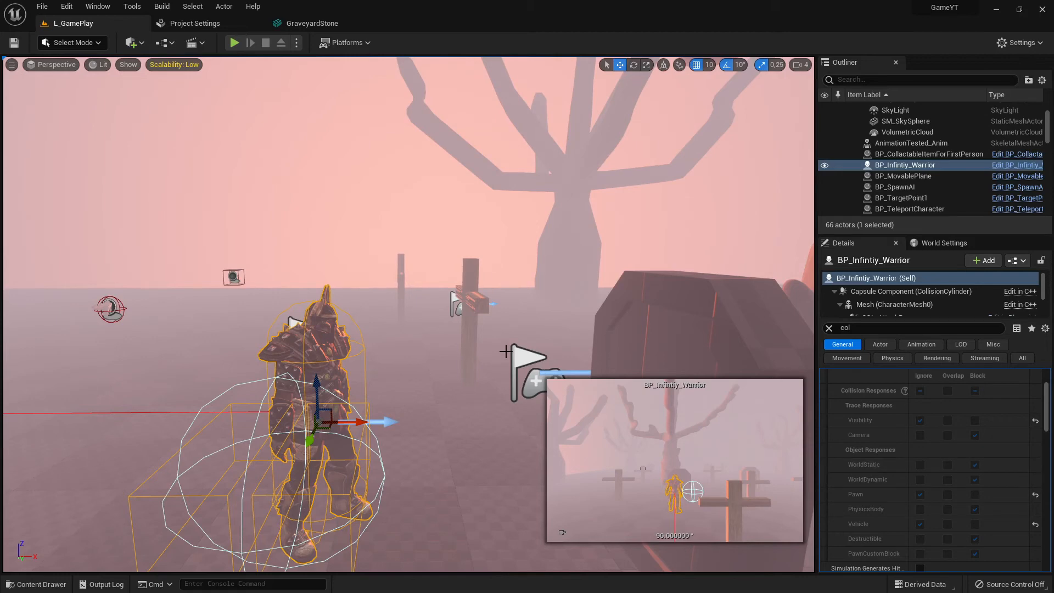
{"action": "left_click", "coordinate": [472, 288]}
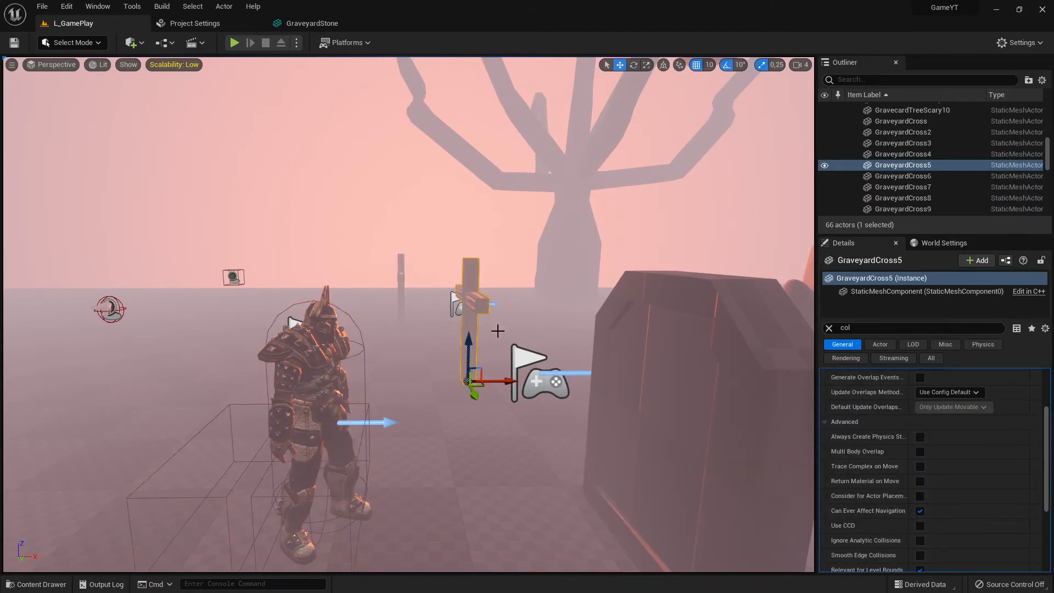
{"action": "scroll", "coordinate": [943, 417], "scroll_direction": "up", "scroll_amount": 4}
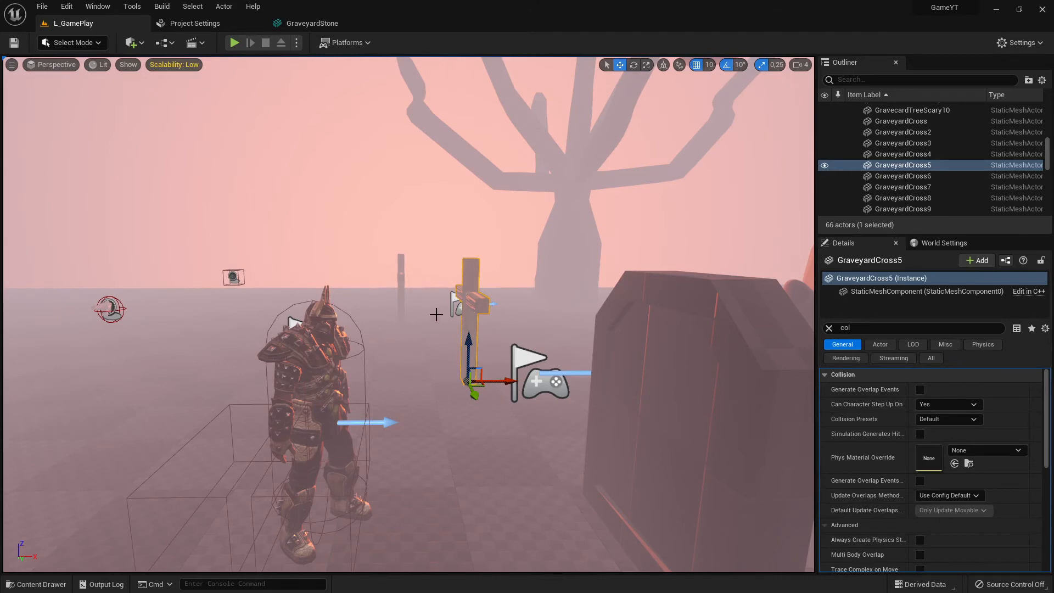
{"action": "left_click", "coordinate": [760, 361]}
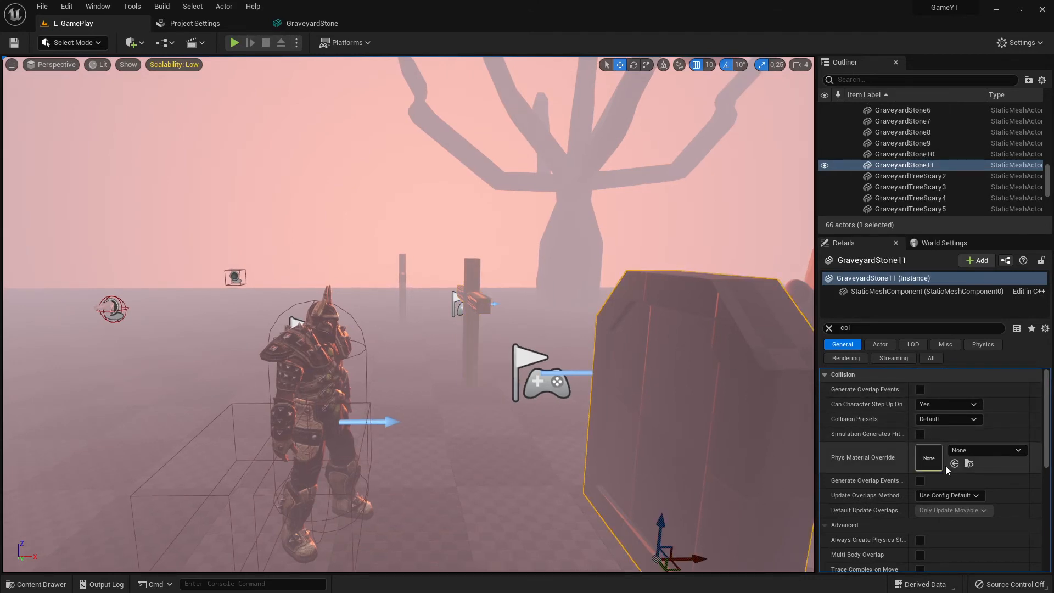
{"action": "scroll", "coordinate": [919, 497], "scroll_direction": "down", "scroll_amount": 2}
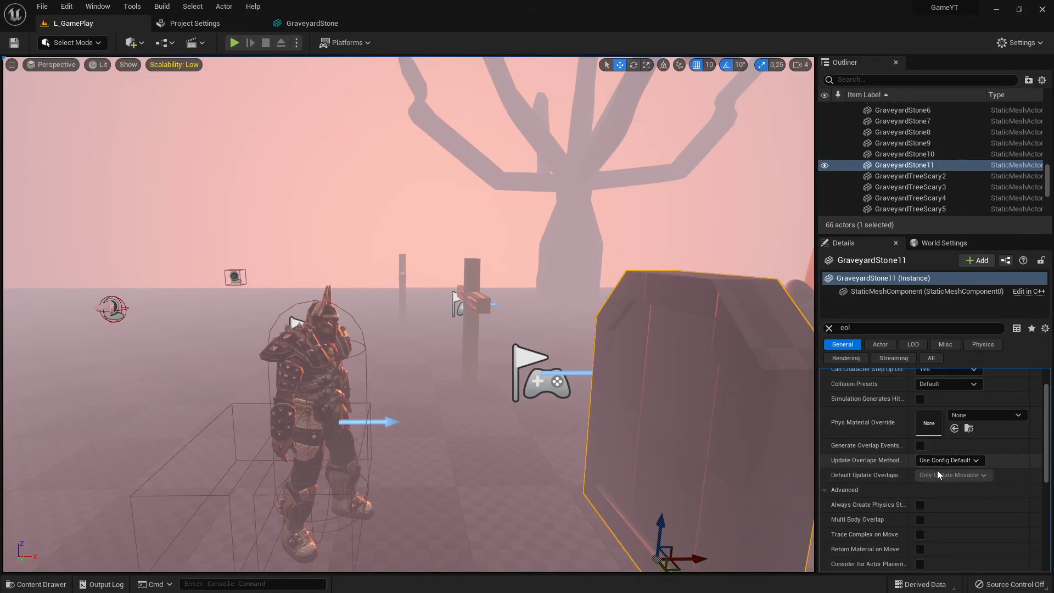
{"action": "scroll", "coordinate": [937, 467], "scroll_direction": "up", "scroll_amount": 2}
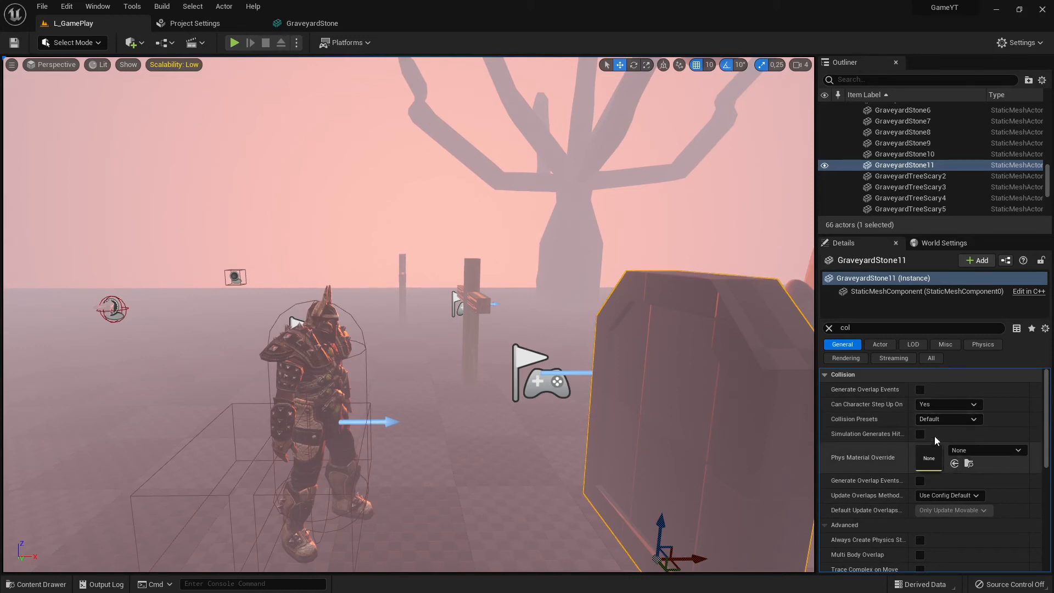
Switch between the GraveyardStone mesh editor, Project Settings and the level to compare the gravestone's collision presets
{"action": "left_click", "coordinate": [311, 23]}
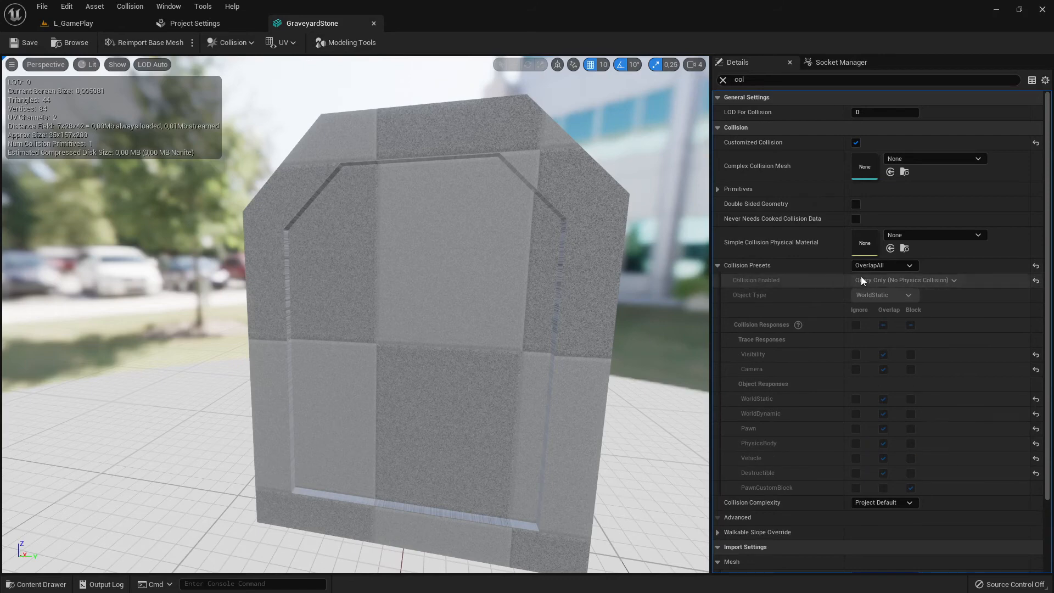
{"action": "left_click", "coordinate": [191, 23]}
{"action": "left_click", "coordinate": [101, 25]}
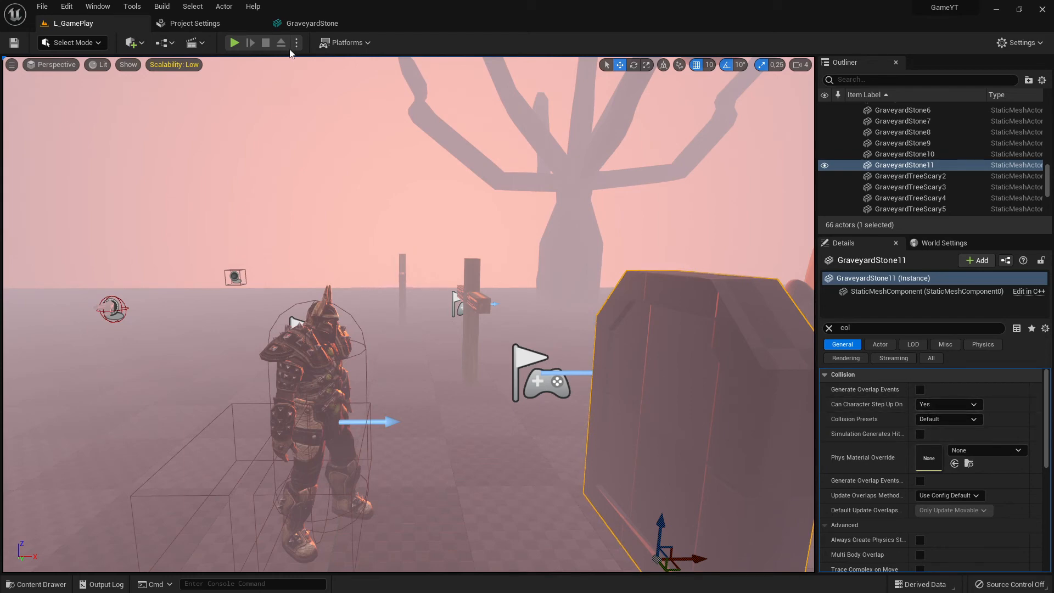
{"action": "left_click", "coordinate": [289, 23]}
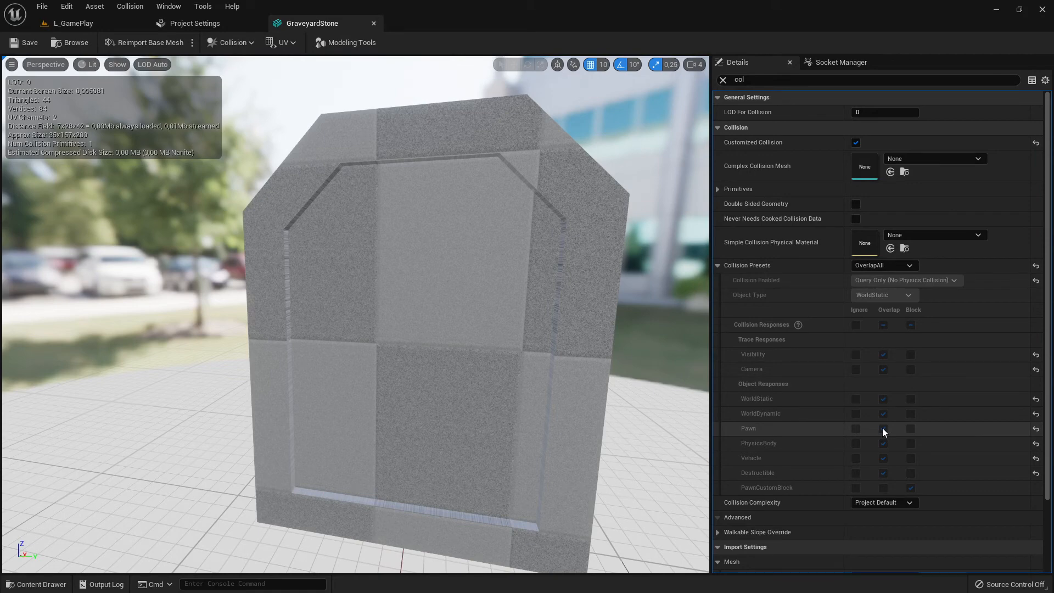
{"action": "left_click", "coordinate": [195, 24]}
{"action": "left_click", "coordinate": [71, 23]}
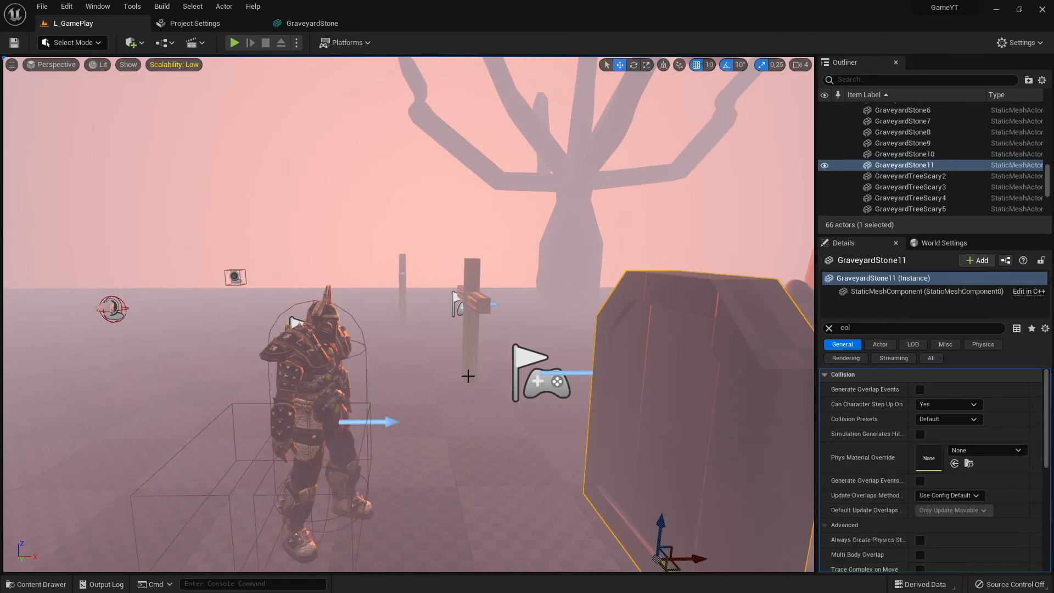
{"action": "left_click", "coordinate": [360, 350]}
{"action": "left_click", "coordinate": [671, 318]}
{"action": "left_click", "coordinate": [311, 23]}
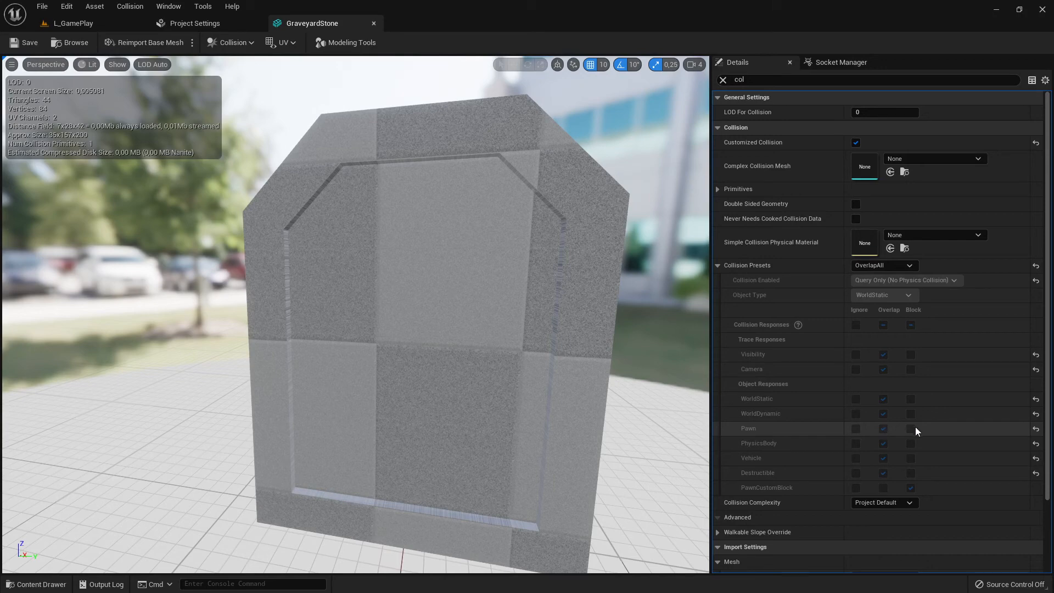
{"action": "left_click", "coordinate": [99, 24]}
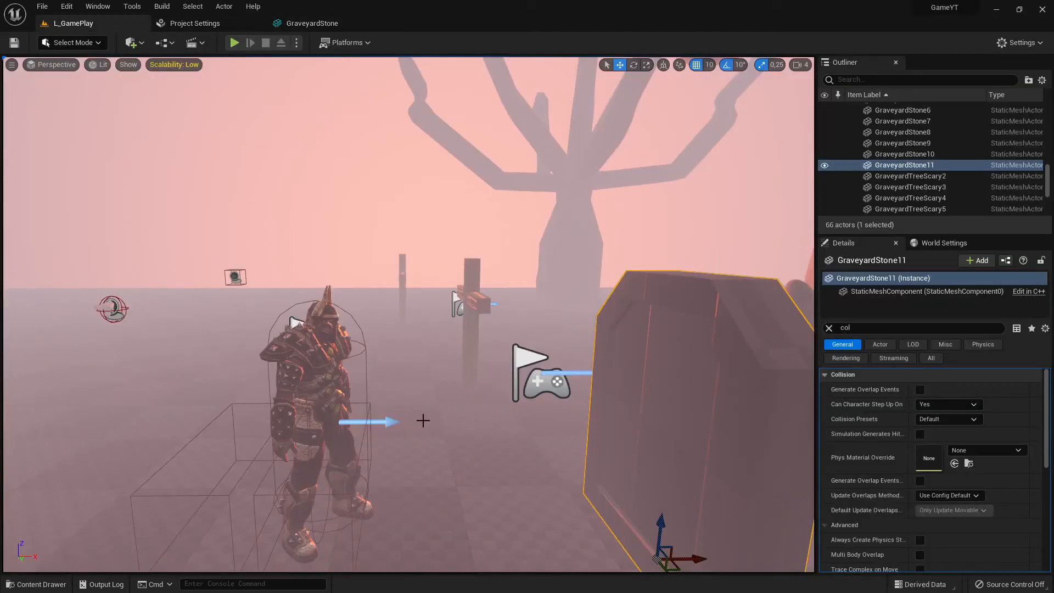
Reselect the warrior, the gravestone and the cross to review their collision presets and responses again
{"action": "left_click", "coordinate": [329, 314]}
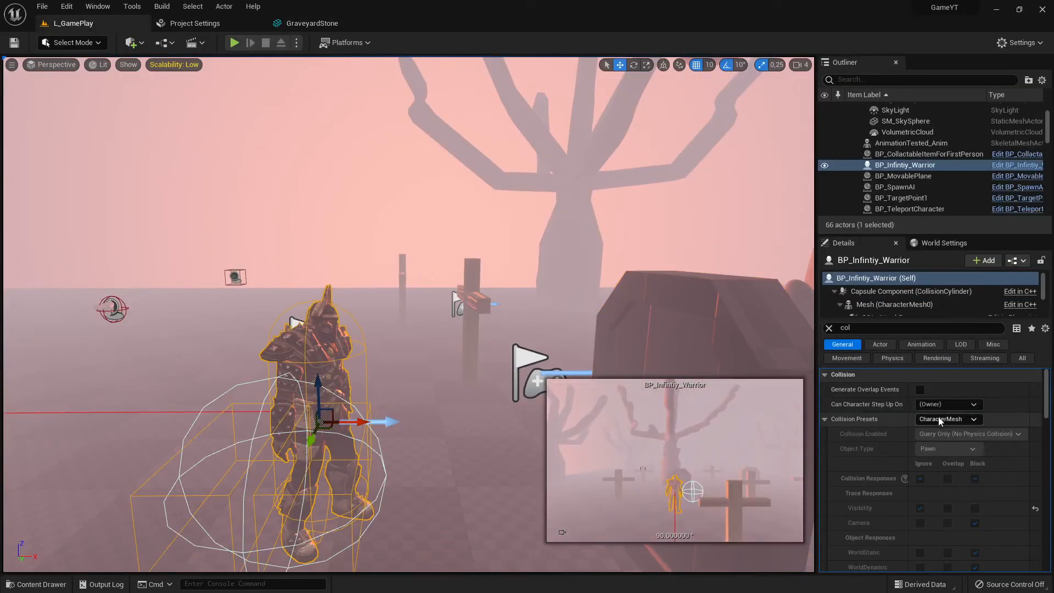
{"action": "scroll", "coordinate": [959, 513], "scroll_direction": "down", "scroll_amount": 3}
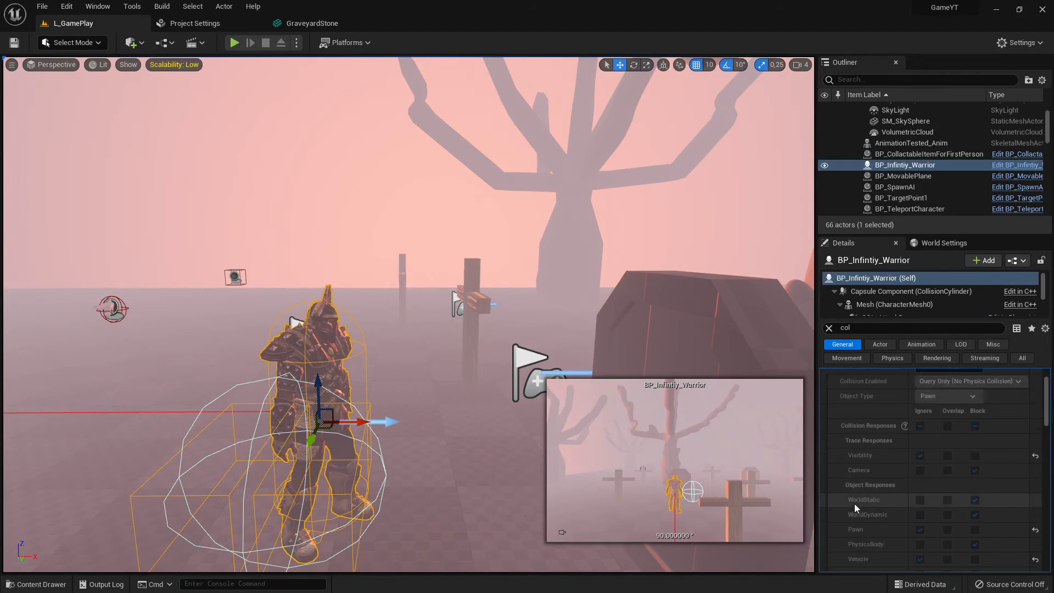
{"action": "left_click", "coordinate": [659, 286]}
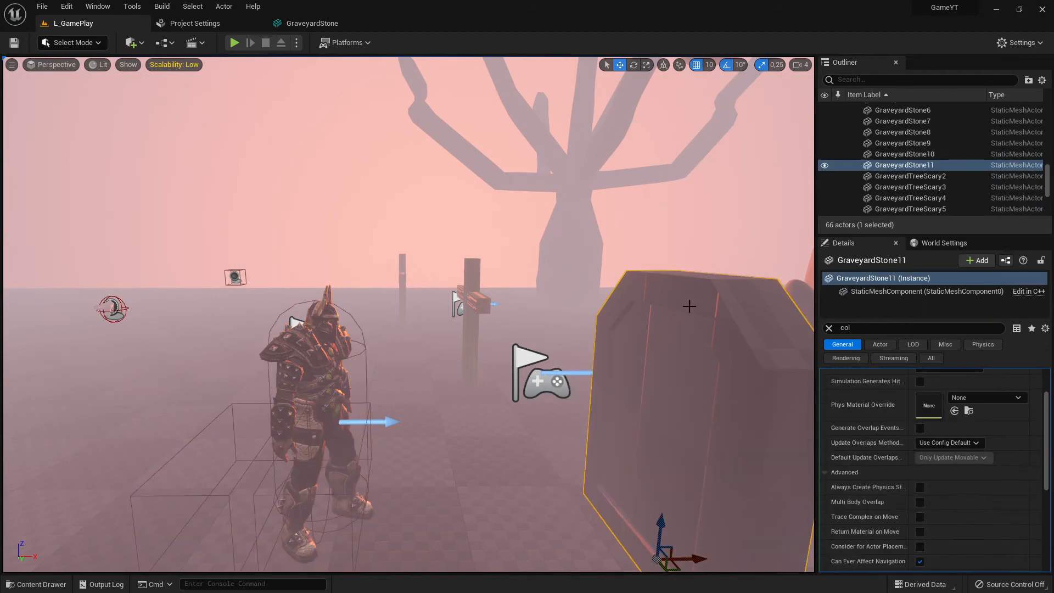
{"action": "left_click", "coordinate": [309, 338]}
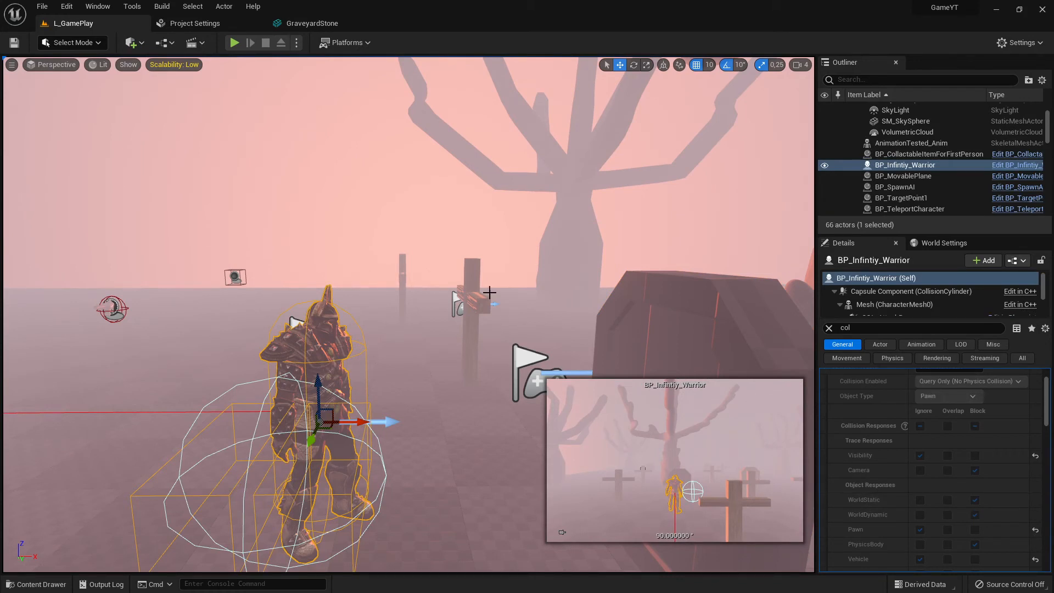
{"action": "left_click", "coordinate": [467, 295]}
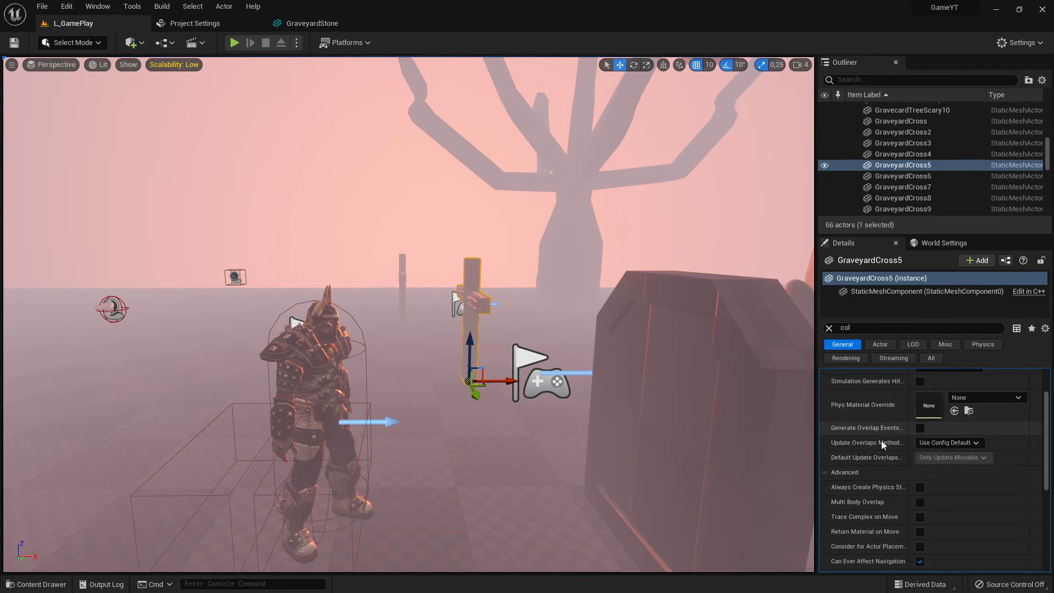
{"action": "scroll", "coordinate": [934, 469], "scroll_direction": "up", "scroll_amount": 3}
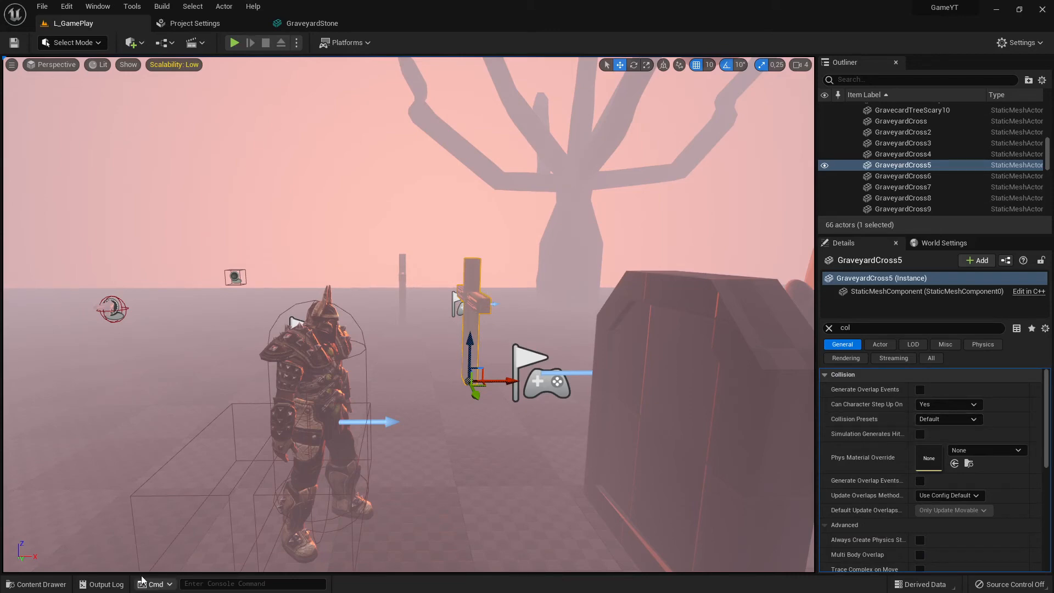
Open the GraveyardCross static mesh from the Blender content folder and dock its editor as a tab
{"action": "left_click", "coordinate": [60, 580]}
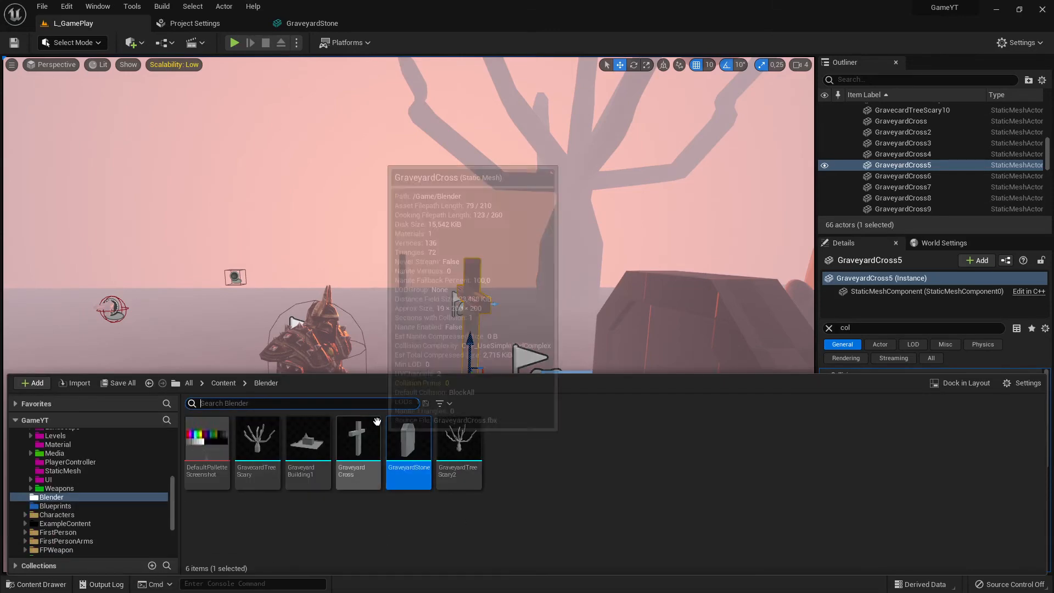
{"action": "double_click", "coordinate": [358, 442]}
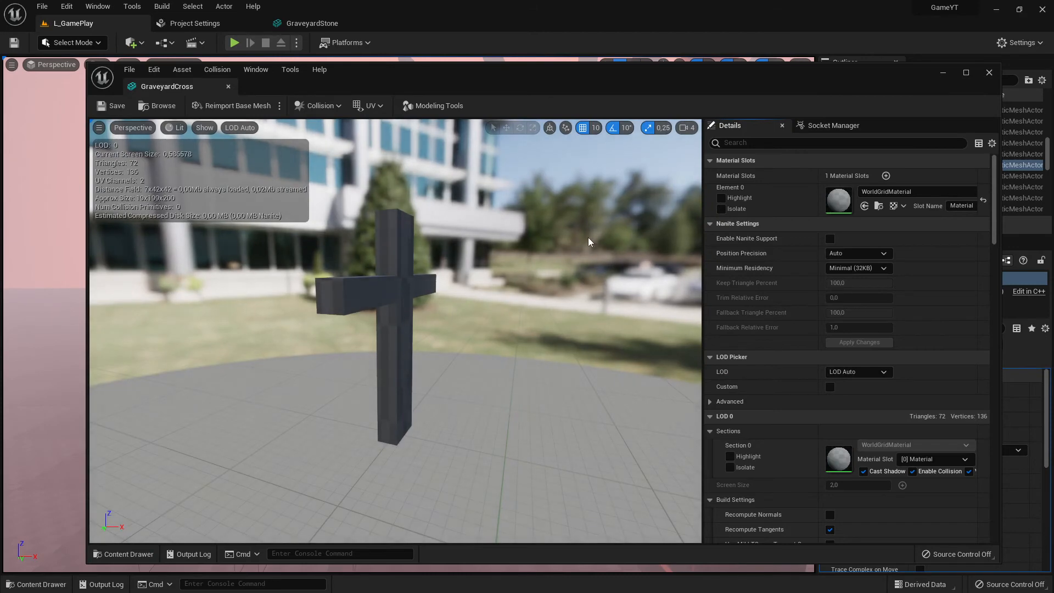
{"action": "left_click_drag", "start_coordinate": [161, 89], "coordinate": [442, 24]}
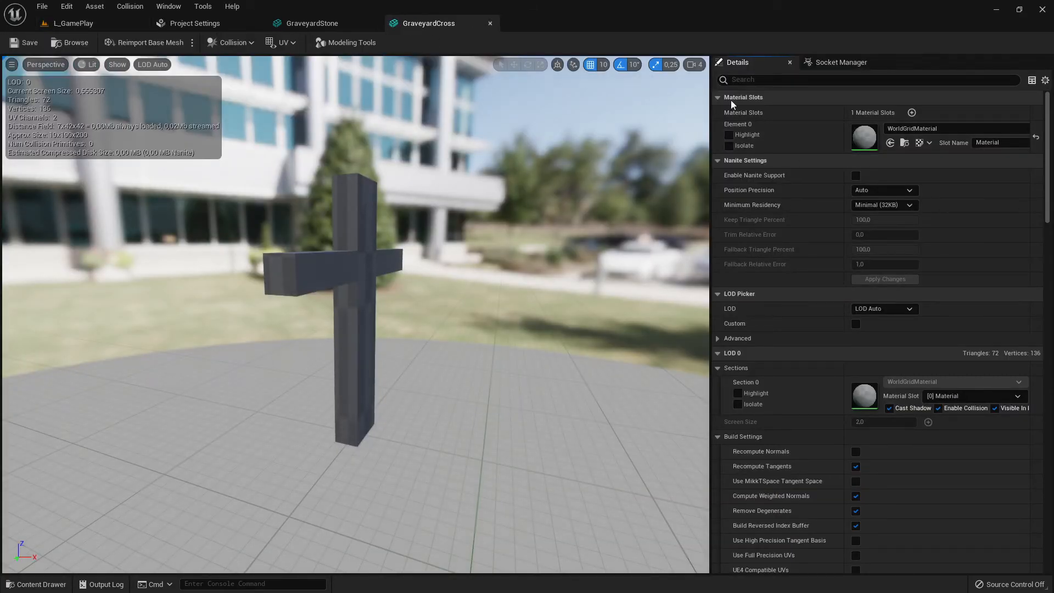
Filter the cross mesh's details for collision settings and expand its collision presets
{"action": "left_click", "coordinate": [769, 79]}
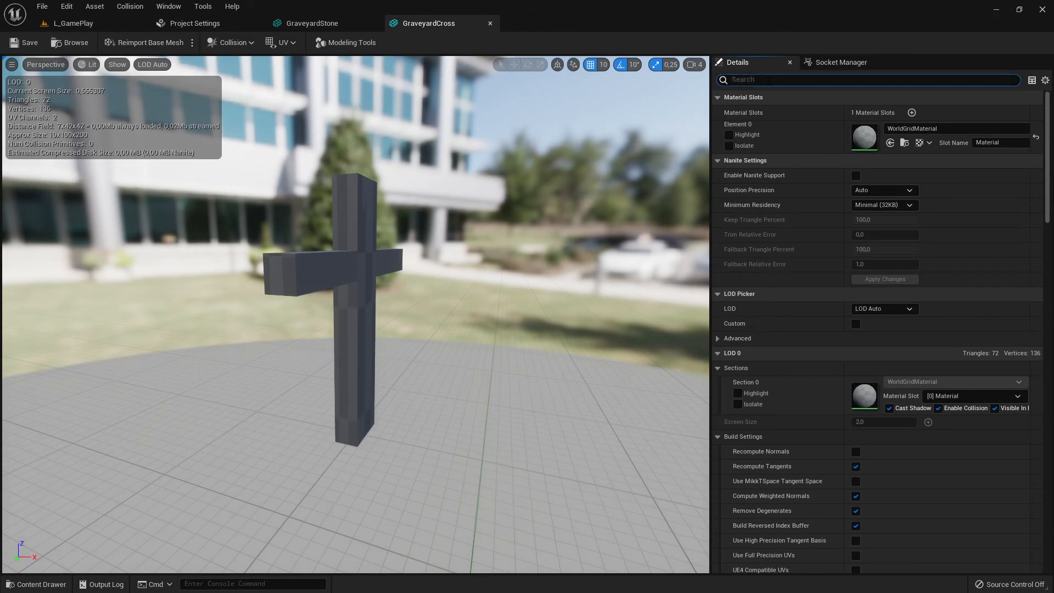
{"action": "type", "text": "Col"}
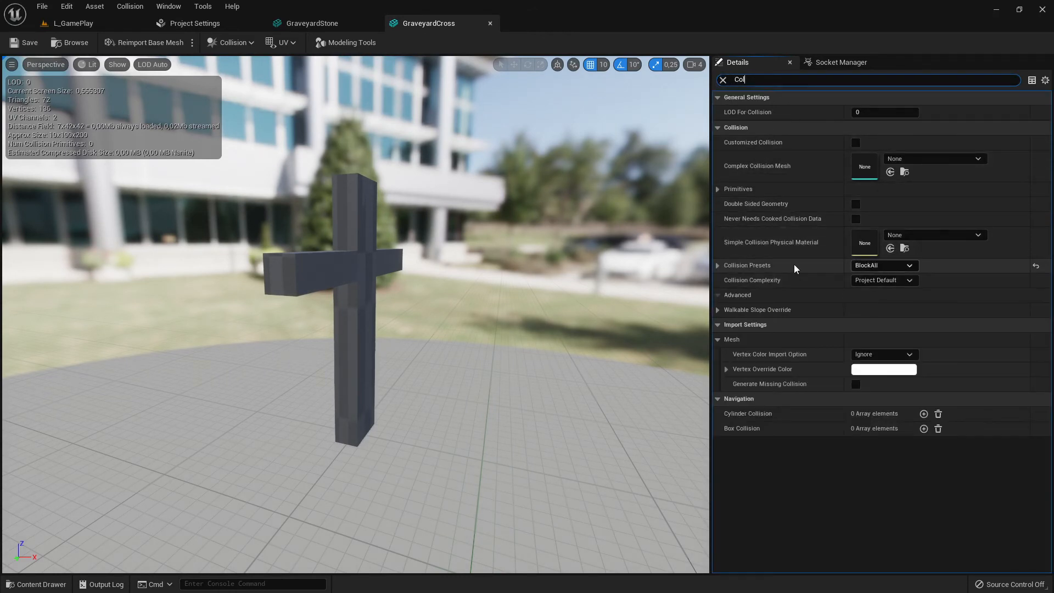
{"action": "left_click", "coordinate": [718, 266]}
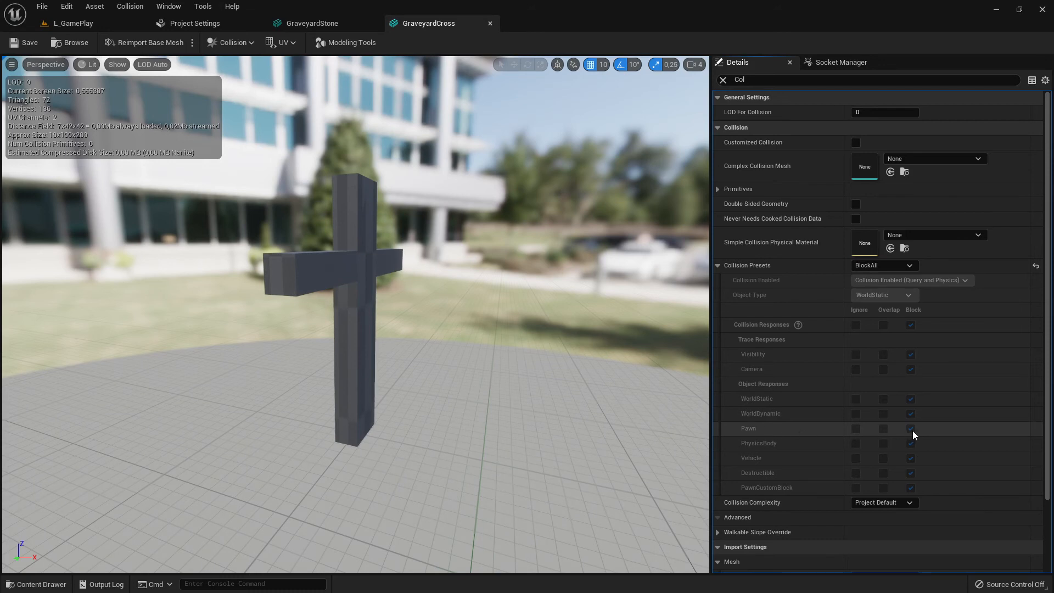
Play the level and walk the warrior toward the graveyard crosses to test the collision, then stop
{"action": "left_click", "coordinate": [73, 23]}
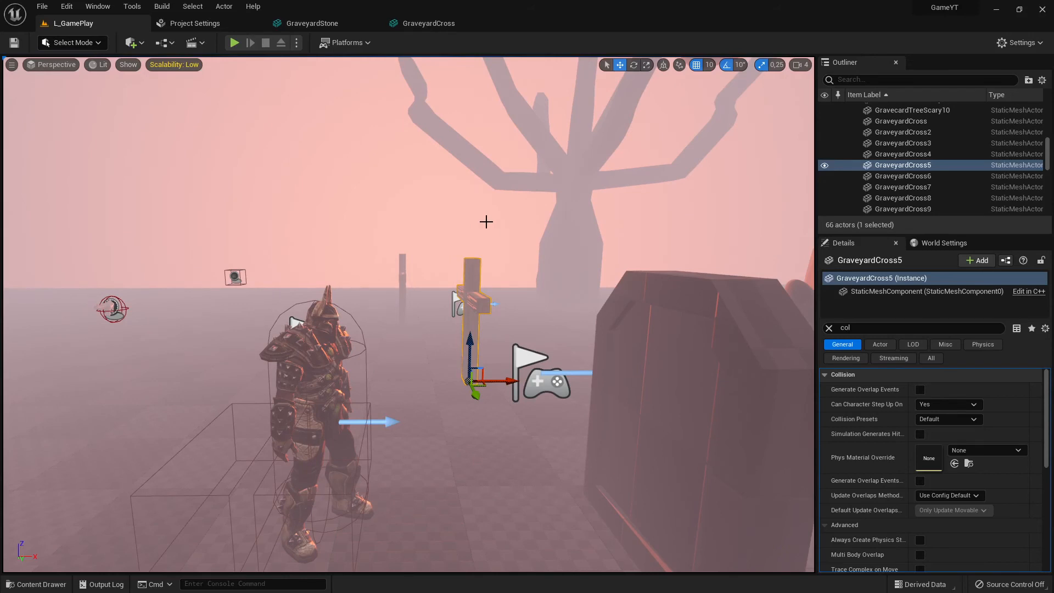
{"action": "left_click", "coordinate": [235, 43]}
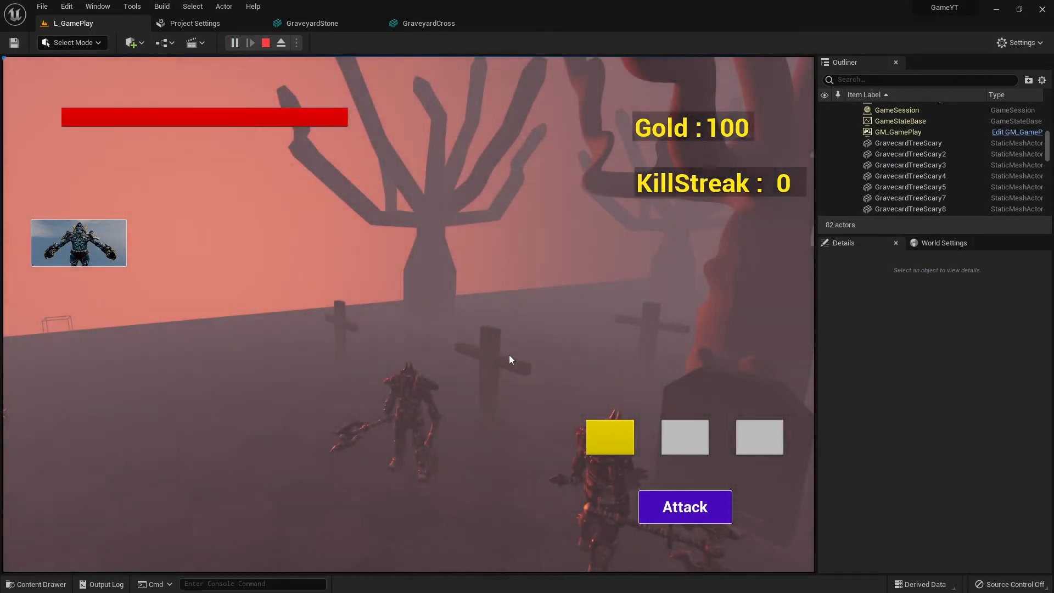
{"action": "left_click", "coordinate": [510, 355]}
{"action": "key", "text": "w"}
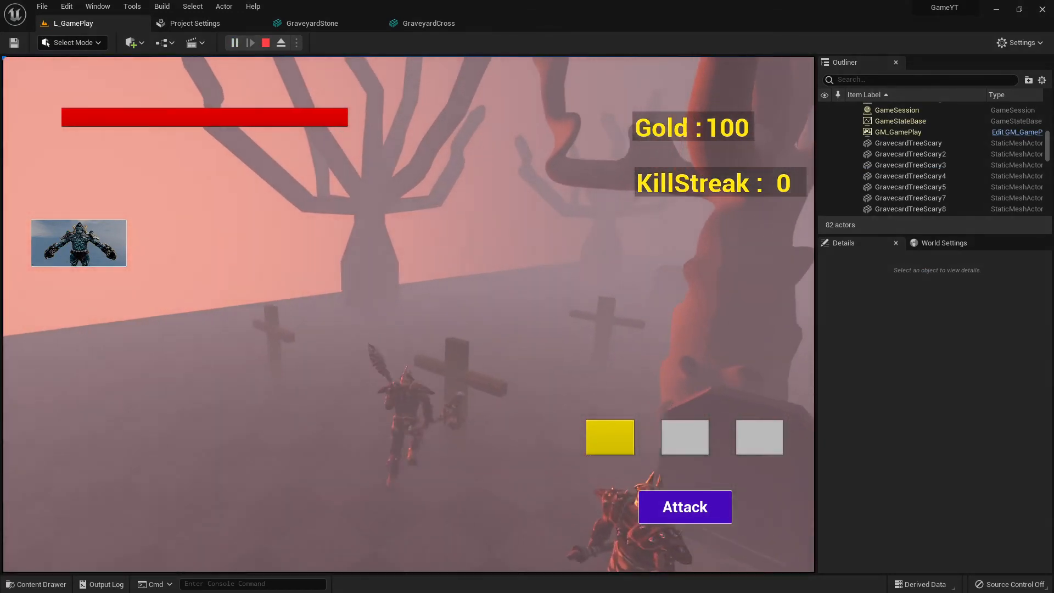
{"action": "key", "text": "a"}
{"action": "key", "text": "shift+F1"}
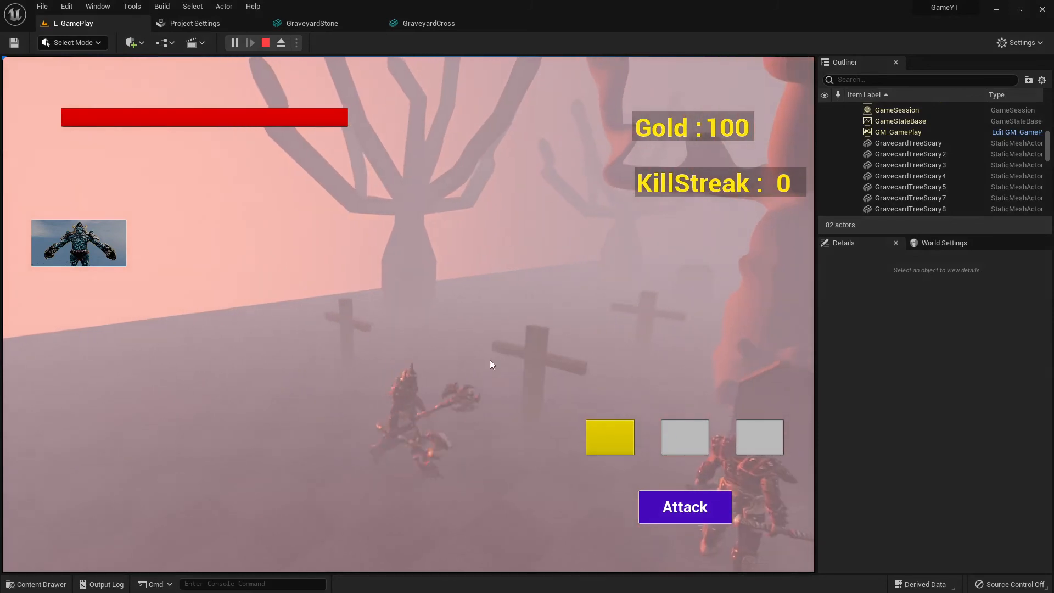
{"action": "left_click", "coordinate": [265, 43]}
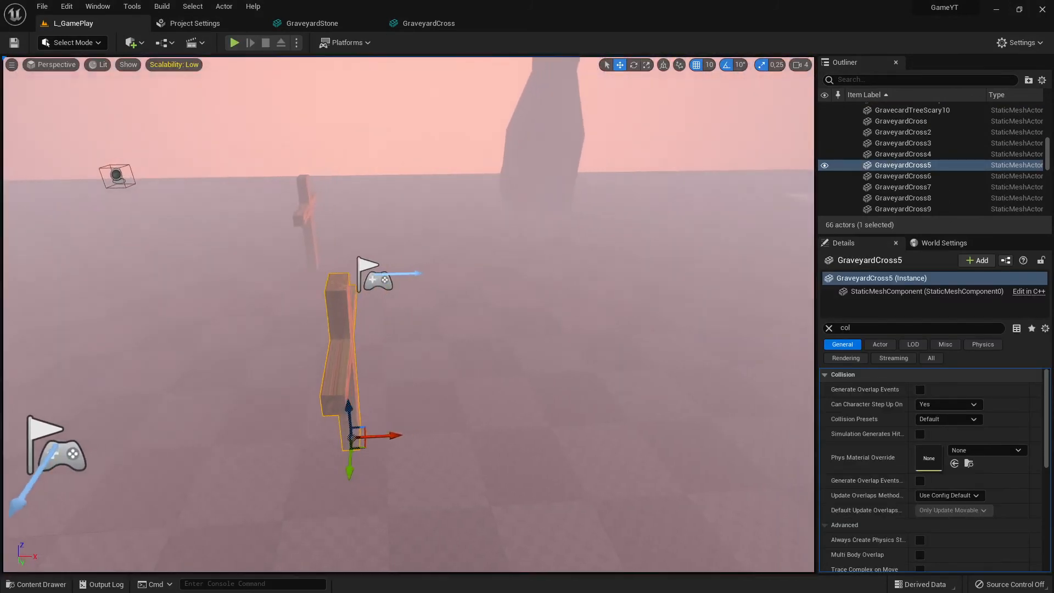
Examine the selected graveyard cross in the level viewport from several angles
{"action": "key", "text": "s"}
{"action": "mouse_move", "coordinate": [410, 314]}
{"action": "right_mouse_down"}
{"action": "mouse_move", "coordinate": [351, 341]}
{"action": "mouse_move", "coordinate": [407, 335]}
{"action": "mouse_move", "coordinate": [395, 324]}
{"action": "mouse_move", "coordinate": [429, 307]}
{"action": "mouse_move", "coordinate": [403, 318]}
{"action": "right_mouse_up"}
{"action": "key", "text": "w"}
{"action": "key", "text": "w"}
{"action": "key", "text": "d"}
{"action": "right_click_drag", "start_coordinate": [409, 314], "coordinate": [552, 317]}
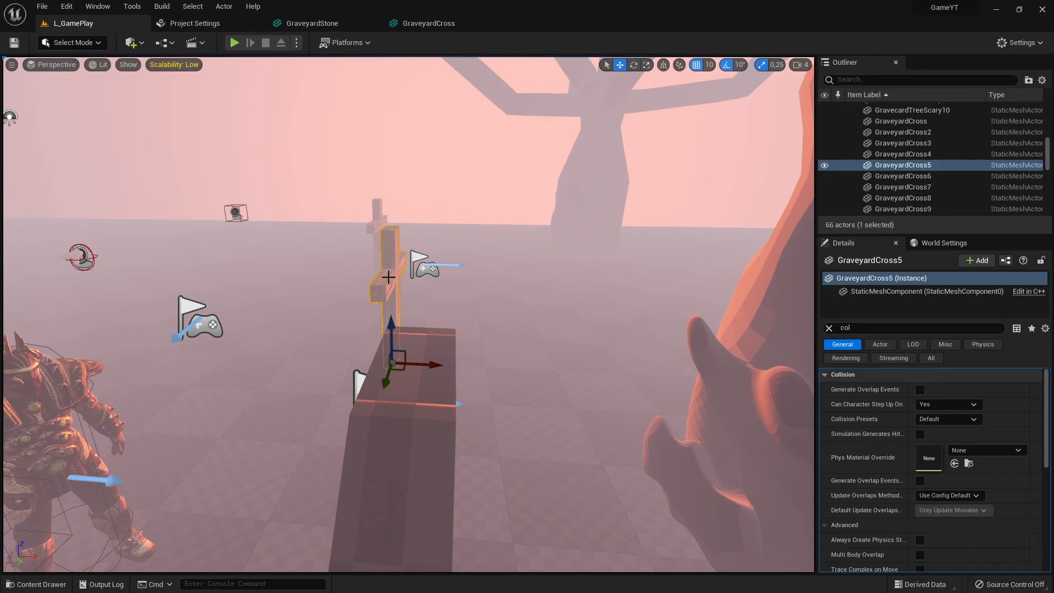
{"action": "right_click_drag", "start_coordinate": [389, 277], "coordinate": [538, 242]}
Add a box simplified collision to the GraveyardCross mesh and remove it again
{"action": "left_click", "coordinate": [445, 23]}
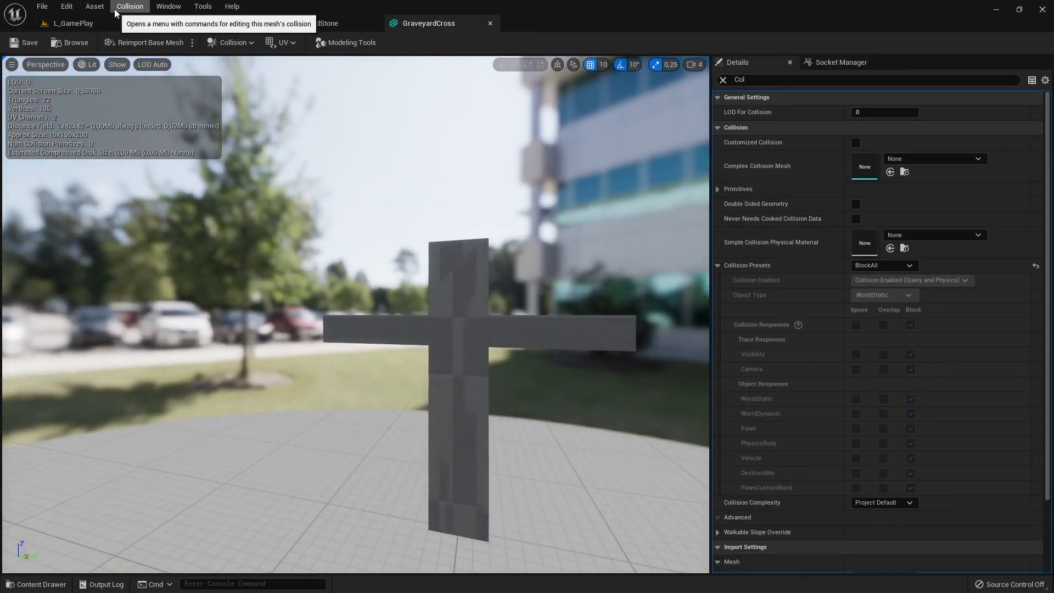
{"action": "left_click", "coordinate": [130, 6]}
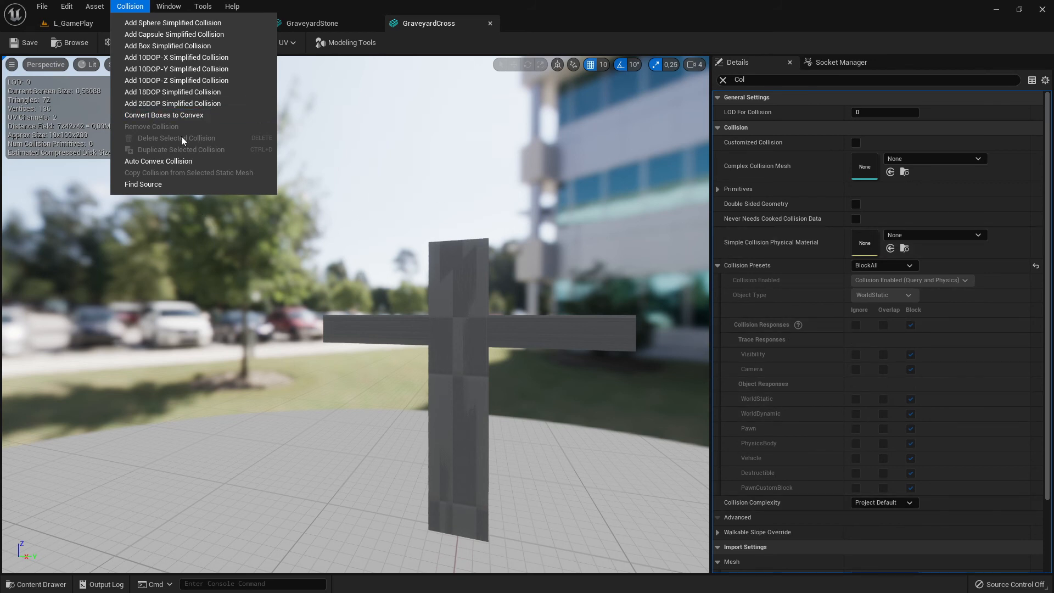
{"action": "left_click", "coordinate": [188, 48]}
{"action": "right_click_drag", "start_coordinate": [528, 349], "coordinate": [515, 414]}
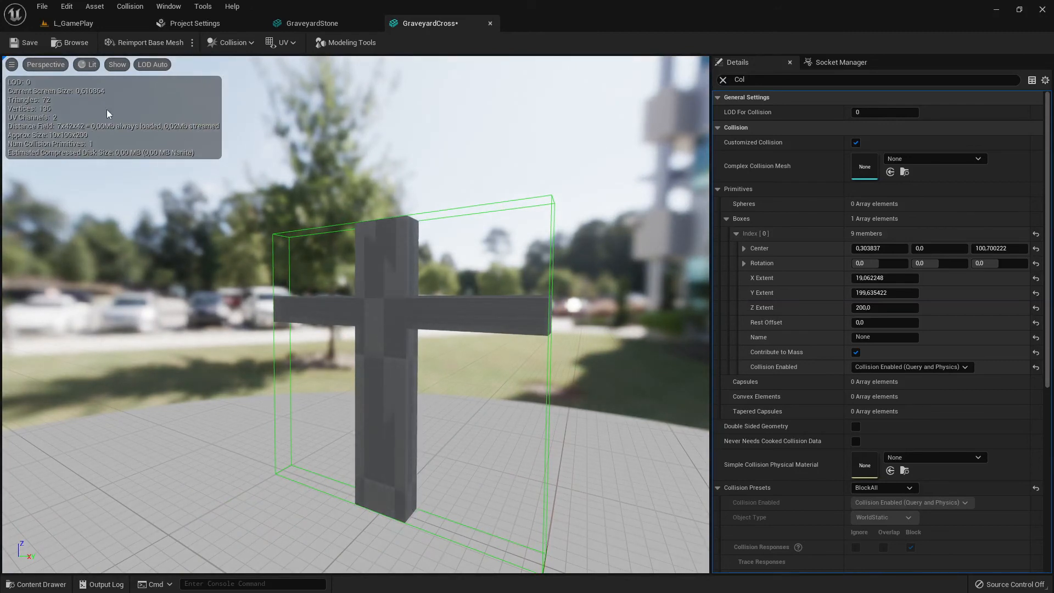
{"action": "left_click", "coordinate": [130, 8]}
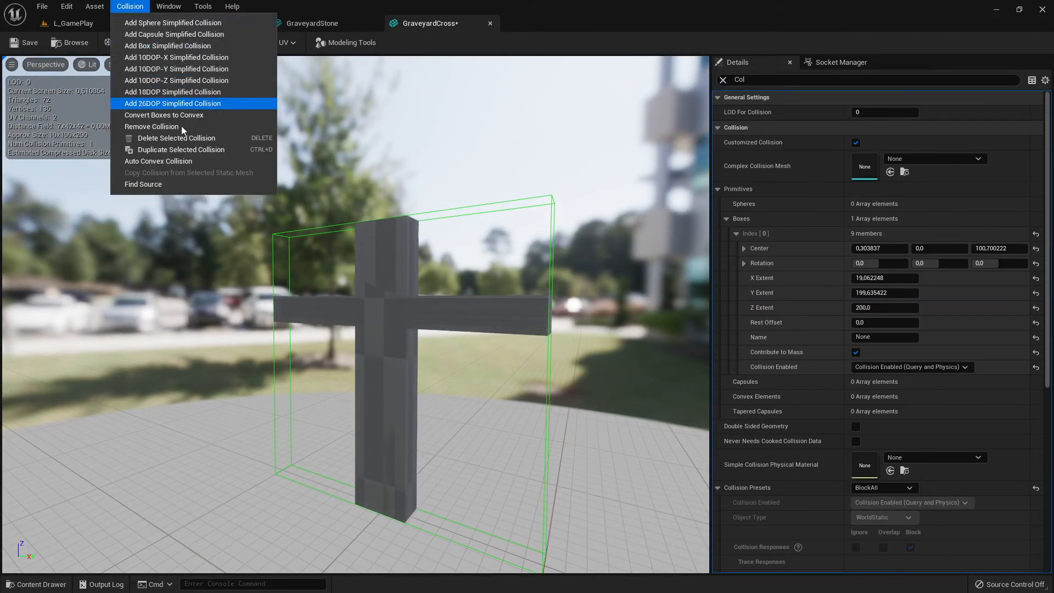
{"action": "left_click", "coordinate": [158, 127]}
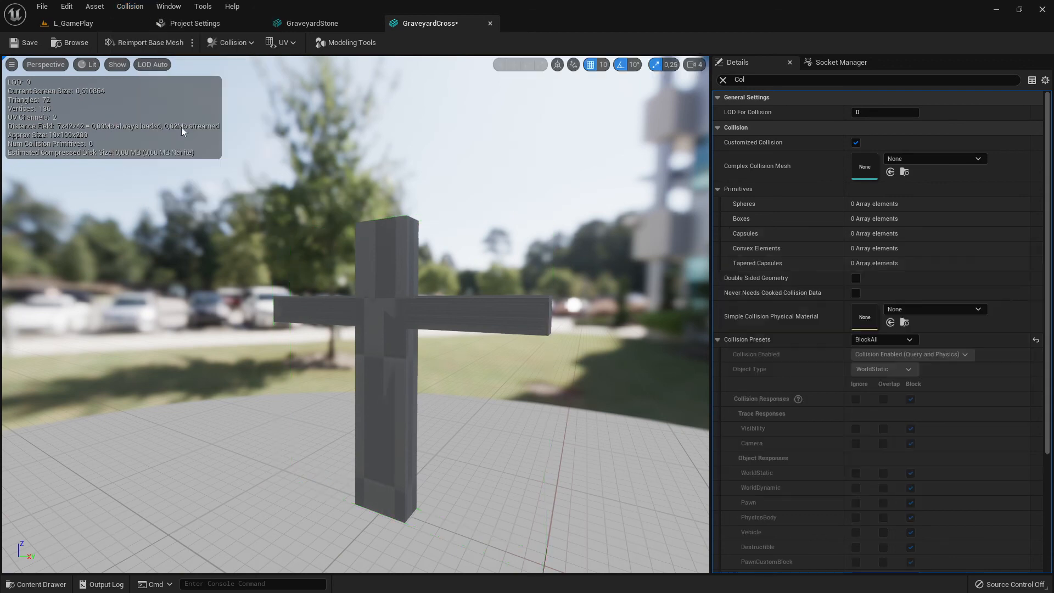
Generate auto convex collision for the cross with hull count 4, 16 max hull verts and precision 100000, and save
{"action": "left_click", "coordinate": [129, 6]}
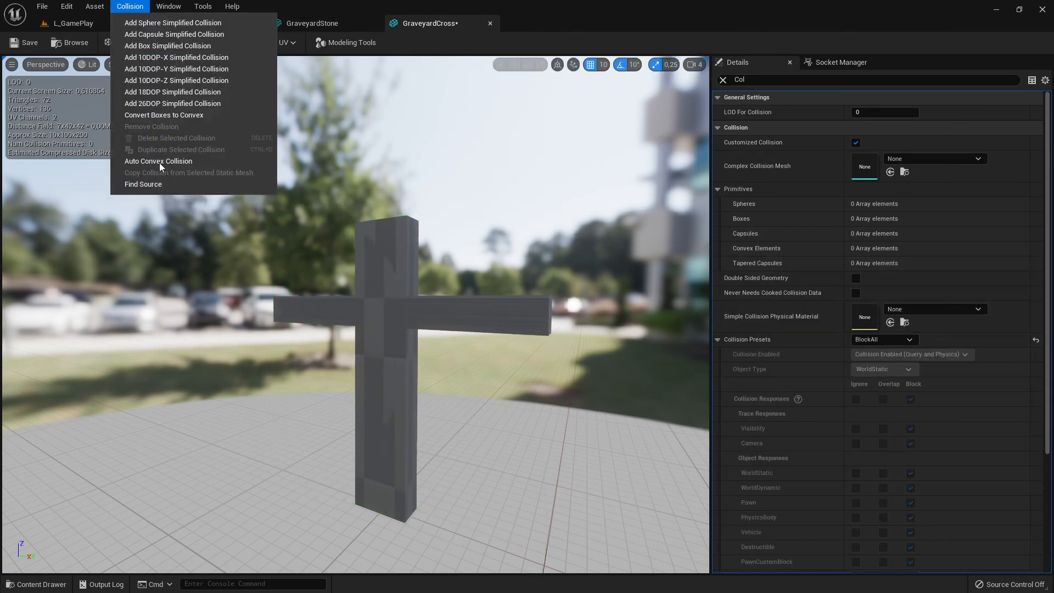
{"action": "left_click", "coordinate": [159, 161]}
{"action": "left_click", "coordinate": [855, 495]}
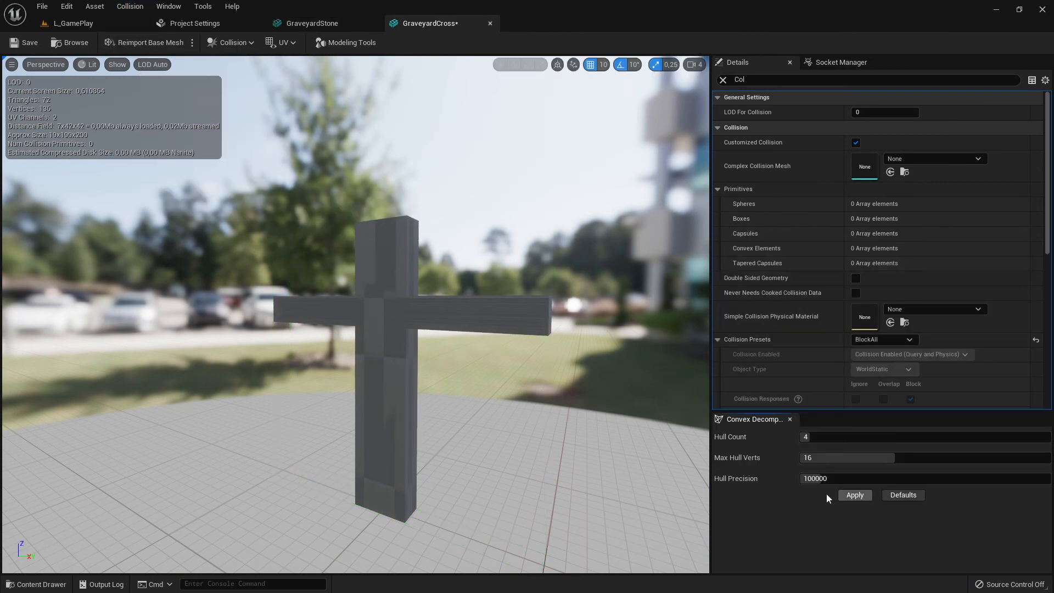
{"action": "left_click_drag", "start_coordinate": [618, 480], "coordinate": [555, 478]}
{"action": "mouse_move", "coordinate": [554, 478]}
{"action": "right_mouse_down"}
{"action": "mouse_move", "coordinate": [632, 450]}
{"action": "mouse_move", "coordinate": [670, 450]}
{"action": "mouse_move", "coordinate": [620, 453]}
{"action": "mouse_move", "coordinate": [576, 472]}
{"action": "mouse_move", "coordinate": [698, 473]}
{"action": "mouse_move", "coordinate": [511, 470]}
{"action": "mouse_move", "coordinate": [588, 470]}
{"action": "mouse_move", "coordinate": [565, 469]}
{"action": "right_mouse_up"}
{"action": "mouse_move", "coordinate": [568, 404]}
{"action": "right_mouse_down"}
{"action": "mouse_move", "coordinate": [544, 406]}
{"action": "mouse_move", "coordinate": [568, 404]}
{"action": "right_mouse_up"}
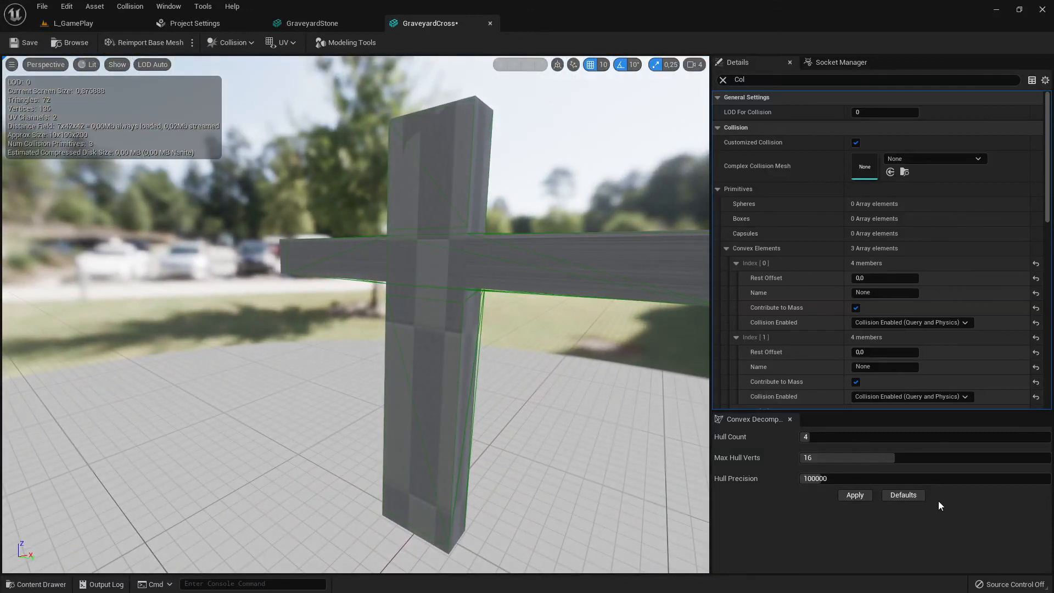
{"action": "left_click", "coordinate": [25, 42]}
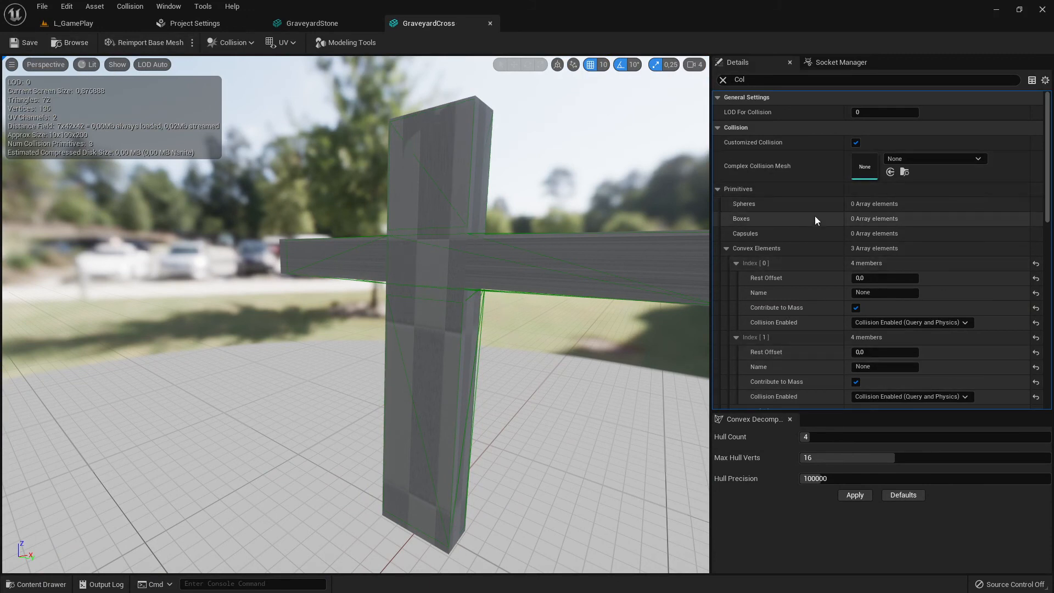
Play the level briefly to test the cross's new convex collision, then stop
{"action": "left_click", "coordinate": [718, 190]}
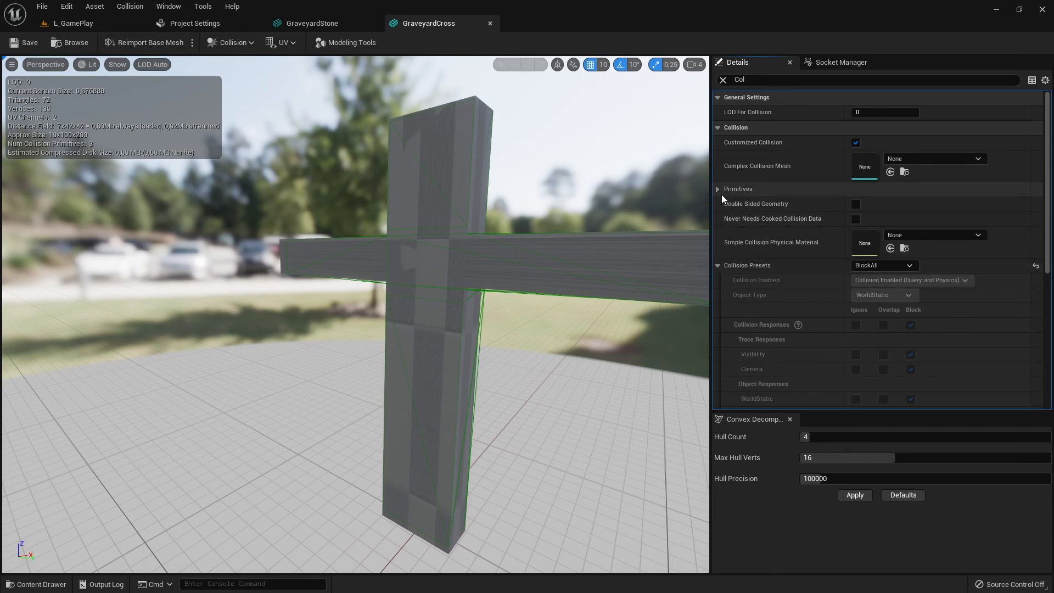
{"action": "scroll", "coordinate": [840, 219], "scroll_direction": "down", "scroll_amount": 1}
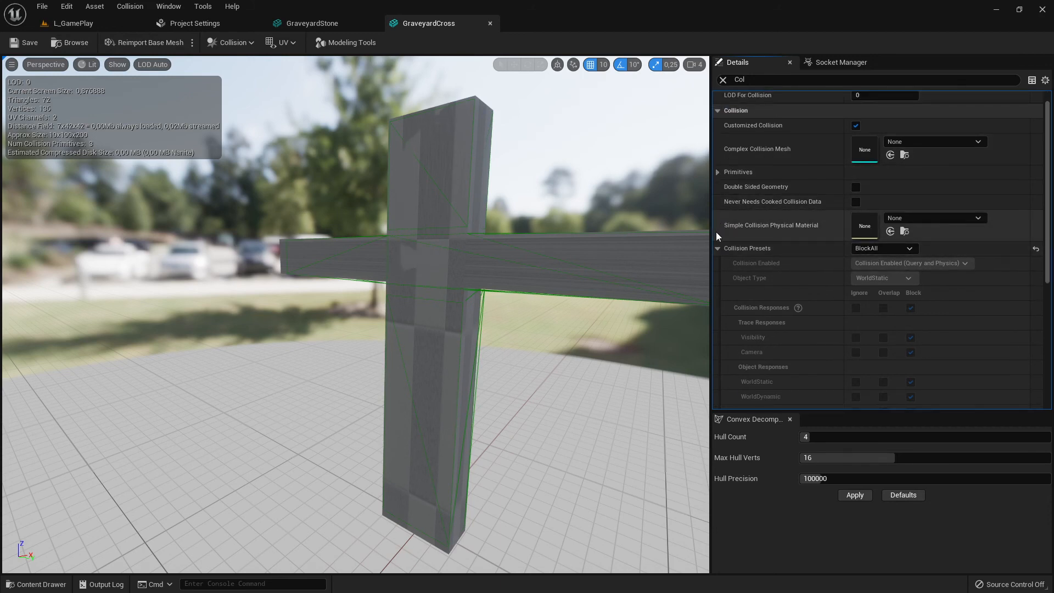
{"action": "left_click", "coordinate": [718, 248]}
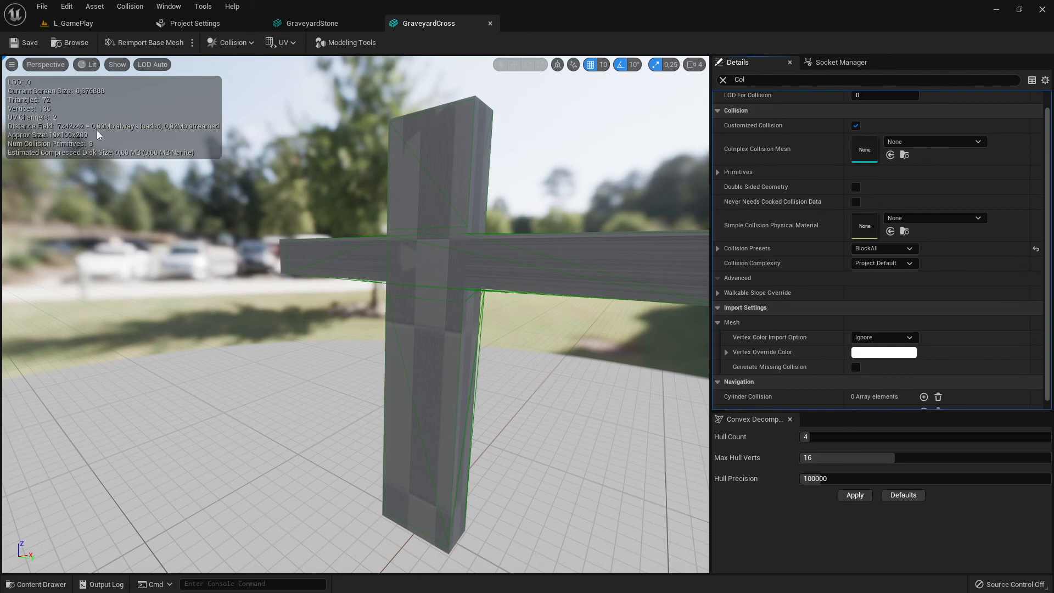
{"action": "left_click", "coordinate": [79, 28]}
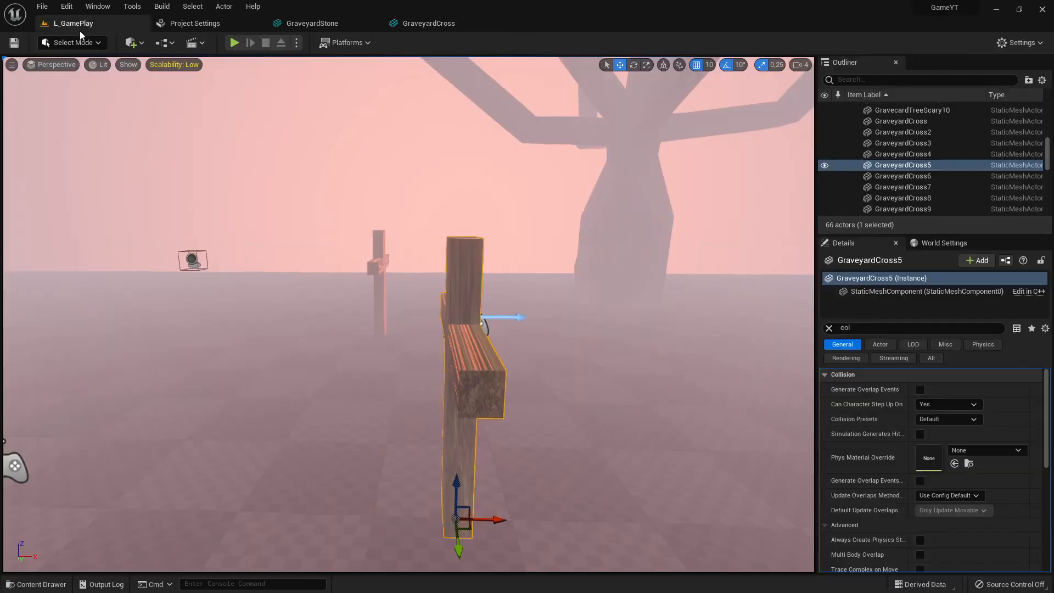
{"action": "left_click", "coordinate": [234, 43]}
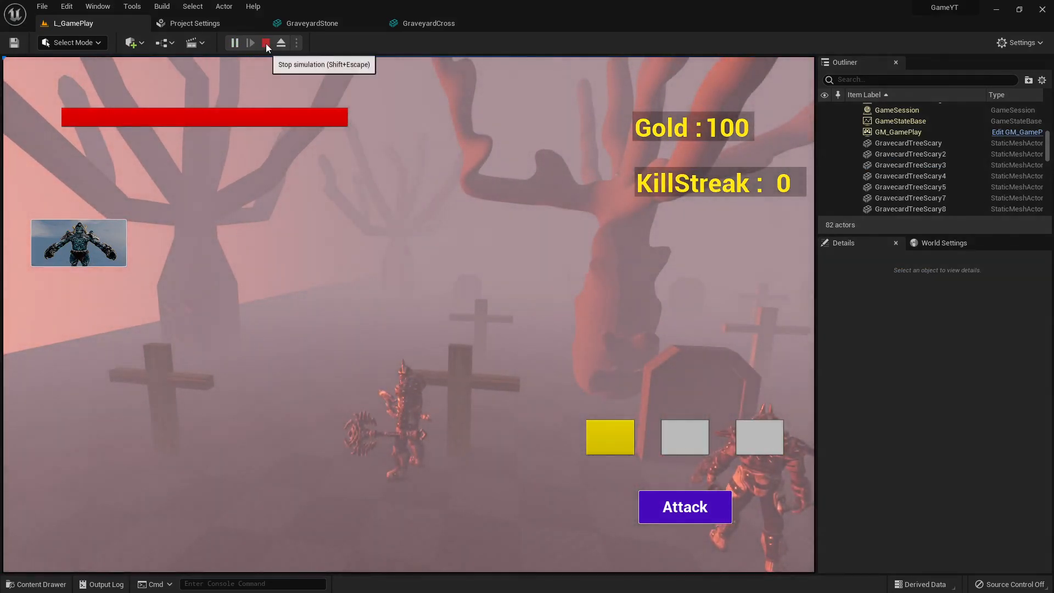
{"action": "left_click", "coordinate": [266, 43]}
Review the cross's collision presets and responses, then flip through Project Settings and the gravestone editor back to the level
{"action": "left_click", "coordinate": [429, 23]}
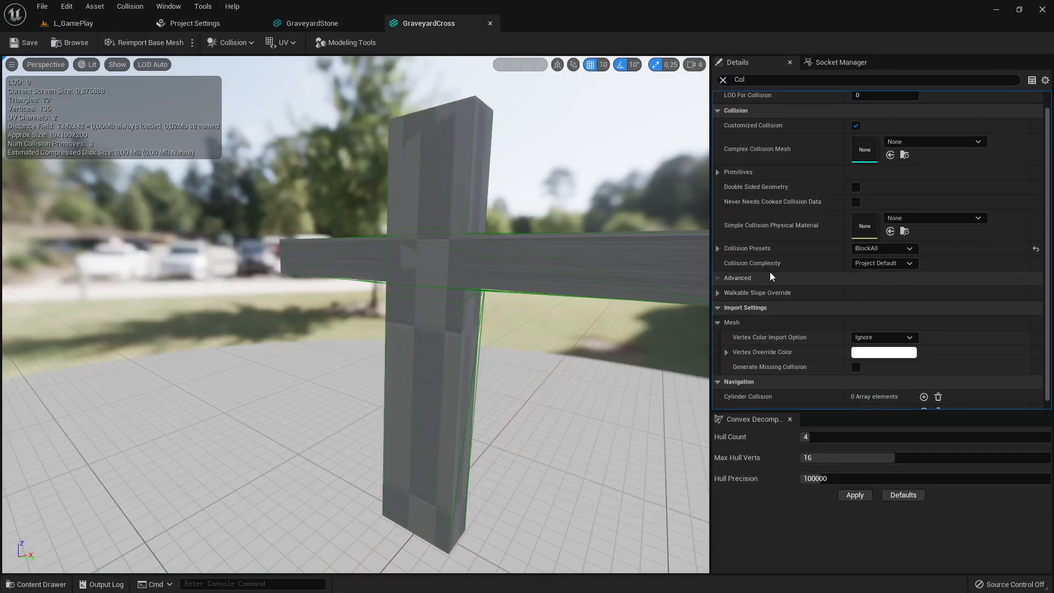
{"action": "left_click", "coordinate": [718, 248]}
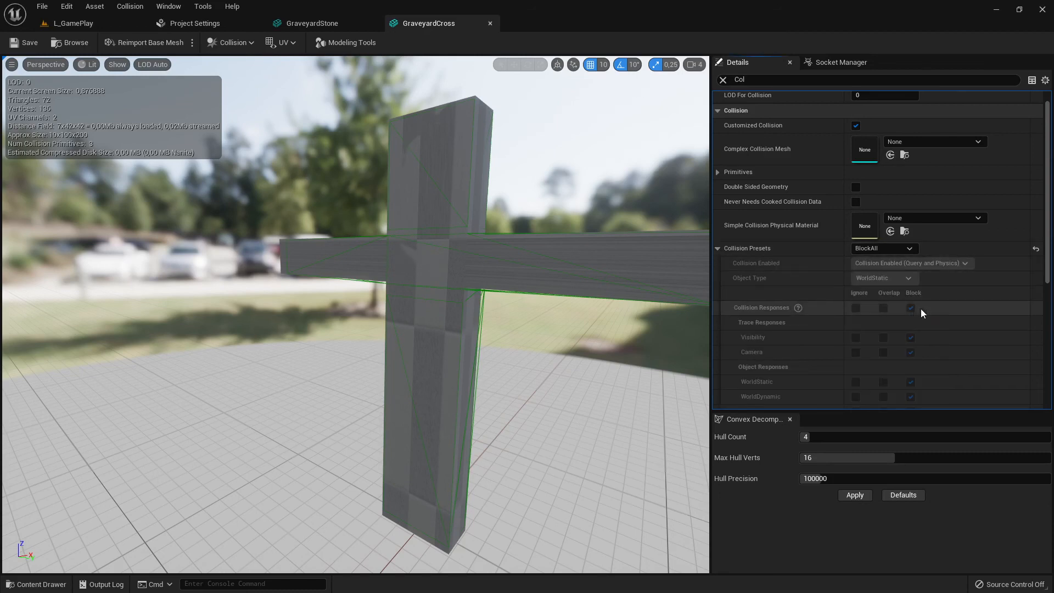
{"action": "scroll", "coordinate": [921, 309], "scroll_direction": "down", "scroll_amount": 1}
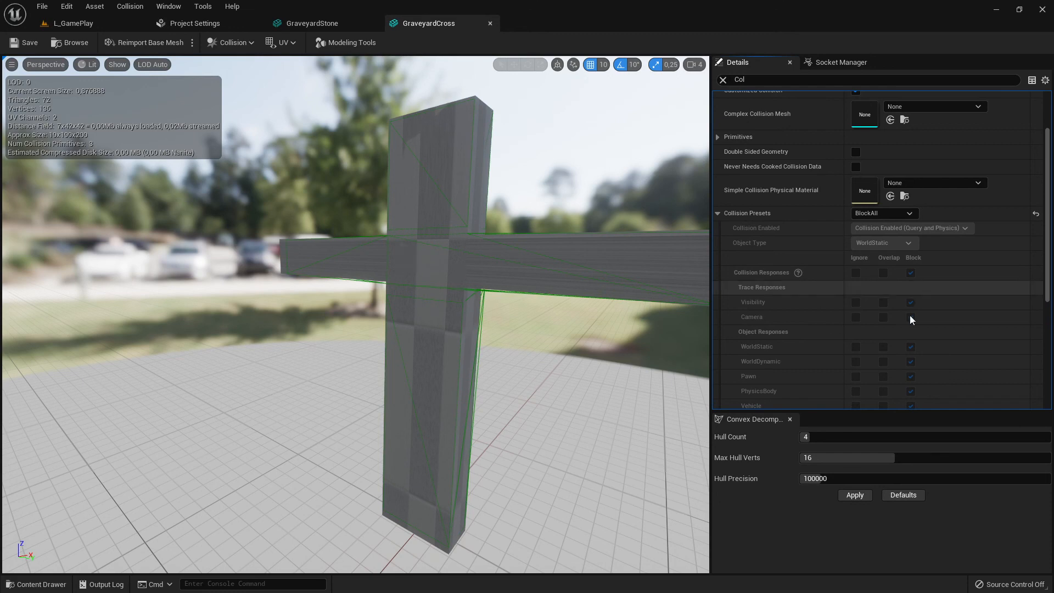
{"action": "scroll", "coordinate": [917, 322], "scroll_direction": "down", "scroll_amount": 1}
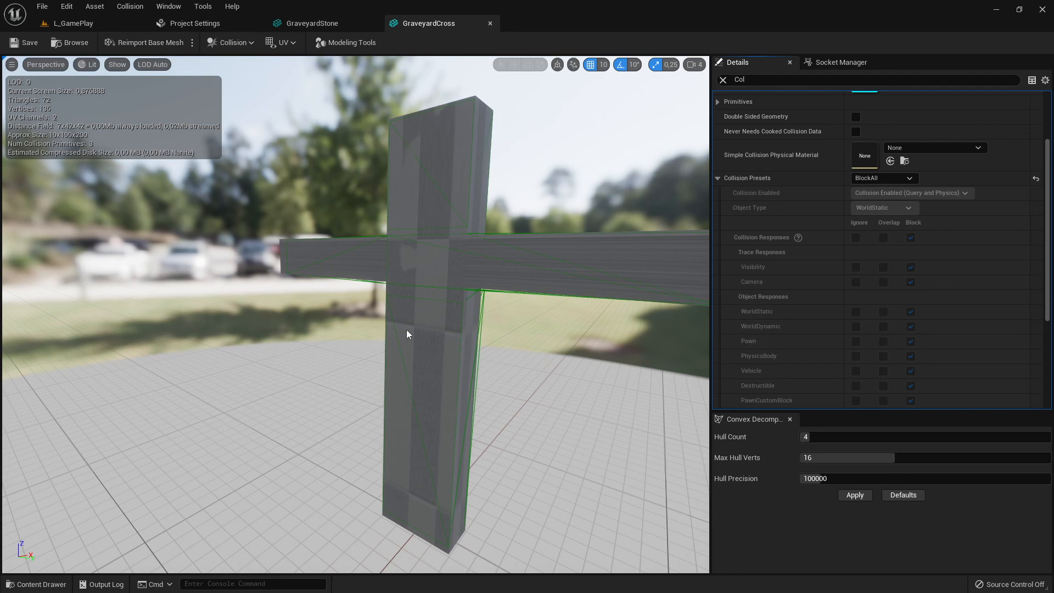
{"action": "left_click", "coordinate": [201, 24]}
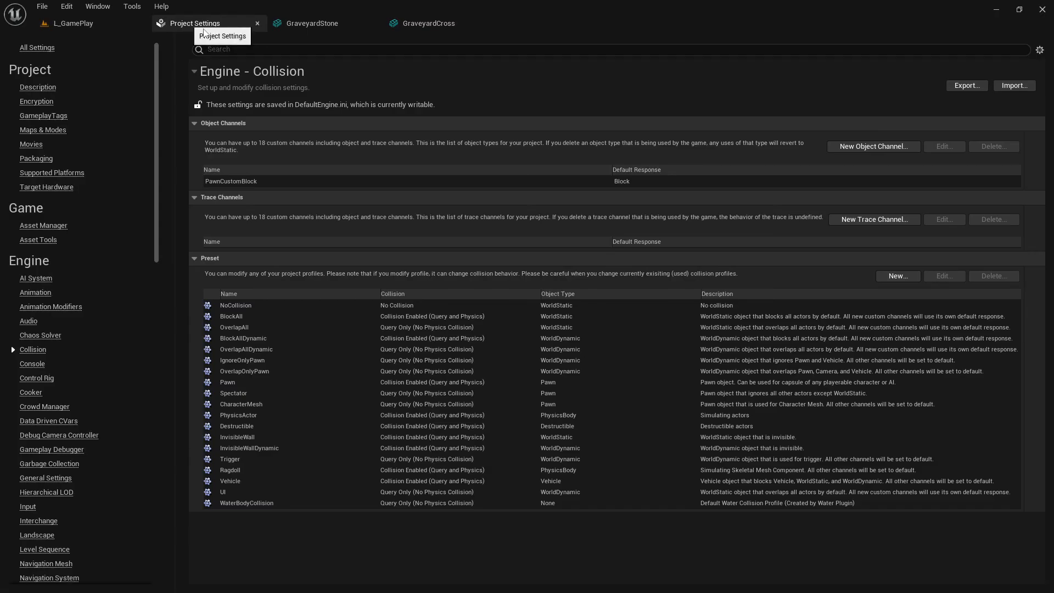
{"action": "left_click", "coordinate": [285, 24]}
{"action": "left_click", "coordinate": [73, 23]}
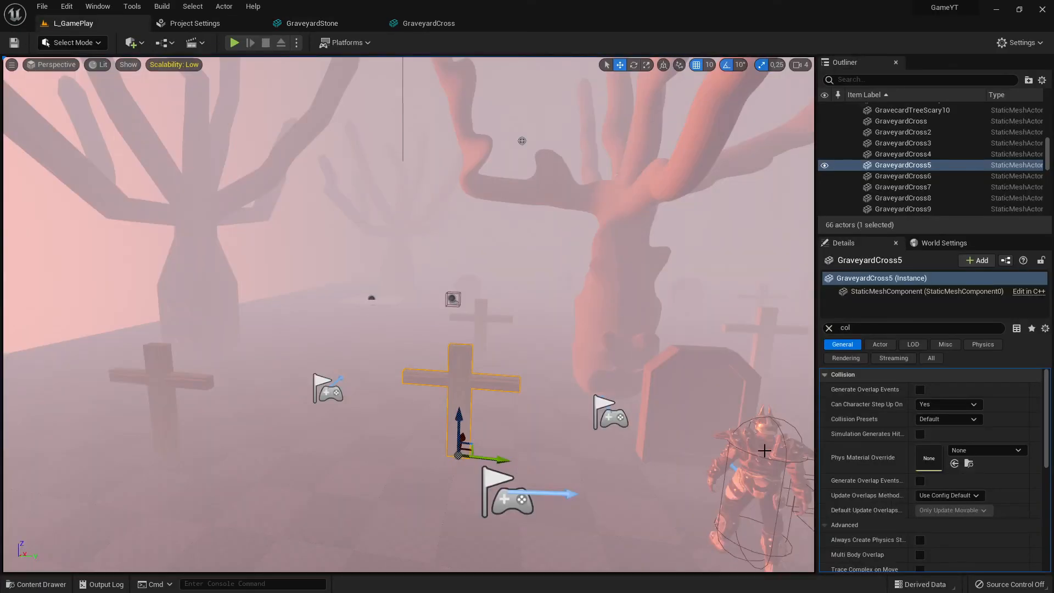
Select the warrior in the level and review its collision responses against the cross's settings
{"action": "left_click", "coordinate": [765, 451]}
{"action": "right_click_drag", "start_coordinate": [767, 451], "coordinate": [621, 433]}
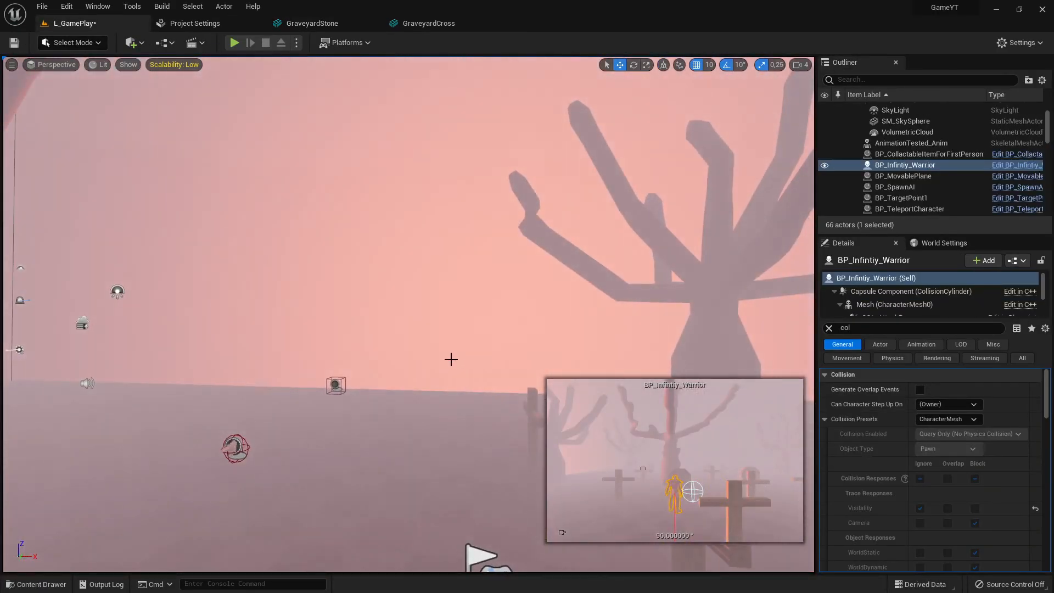
{"action": "right_click_drag", "start_coordinate": [452, 359], "coordinate": [456, 370]}
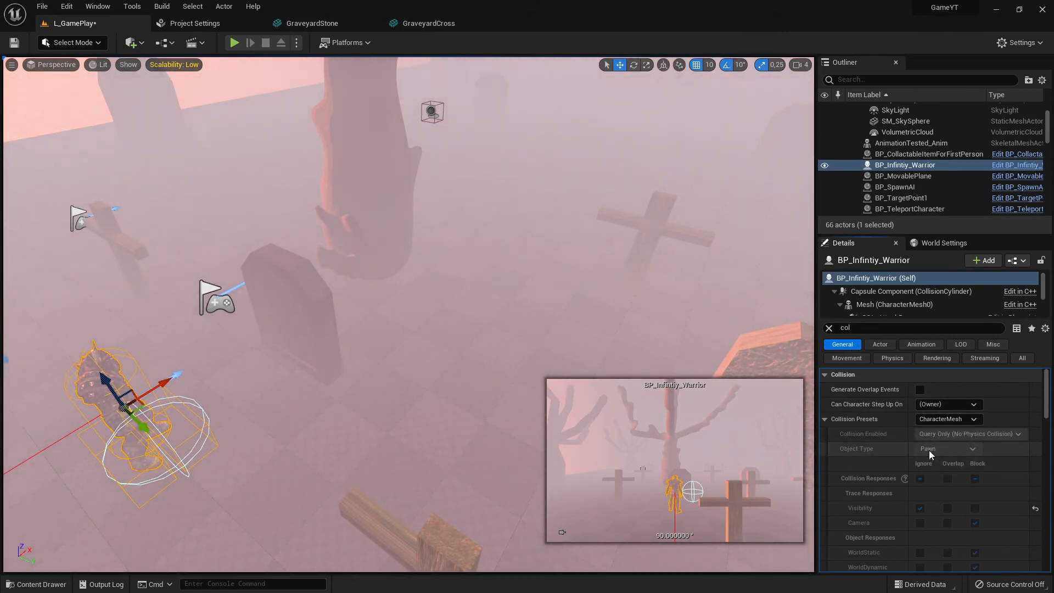
{"action": "scroll", "coordinate": [977, 513], "scroll_direction": "down", "scroll_amount": 3}
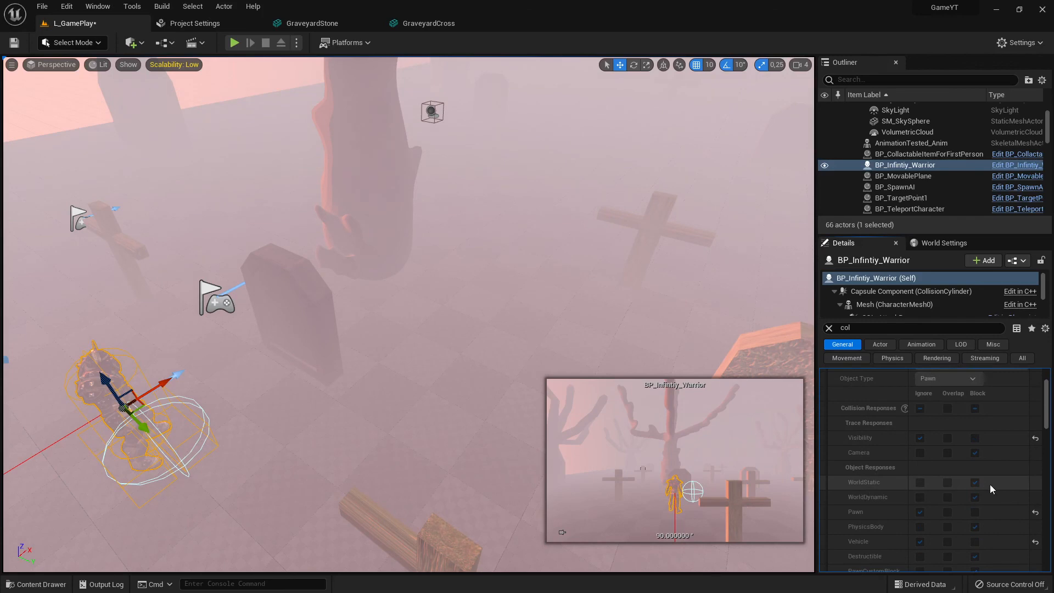
{"action": "left_click", "coordinate": [423, 23]}
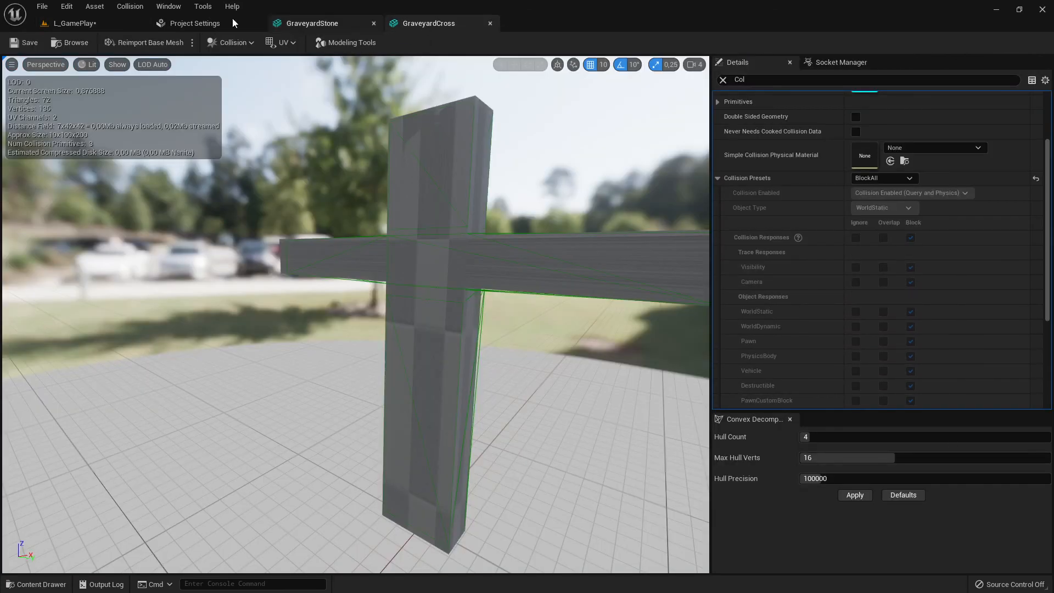
{"action": "left_click", "coordinate": [187, 23]}
{"action": "left_click", "coordinate": [104, 24]}
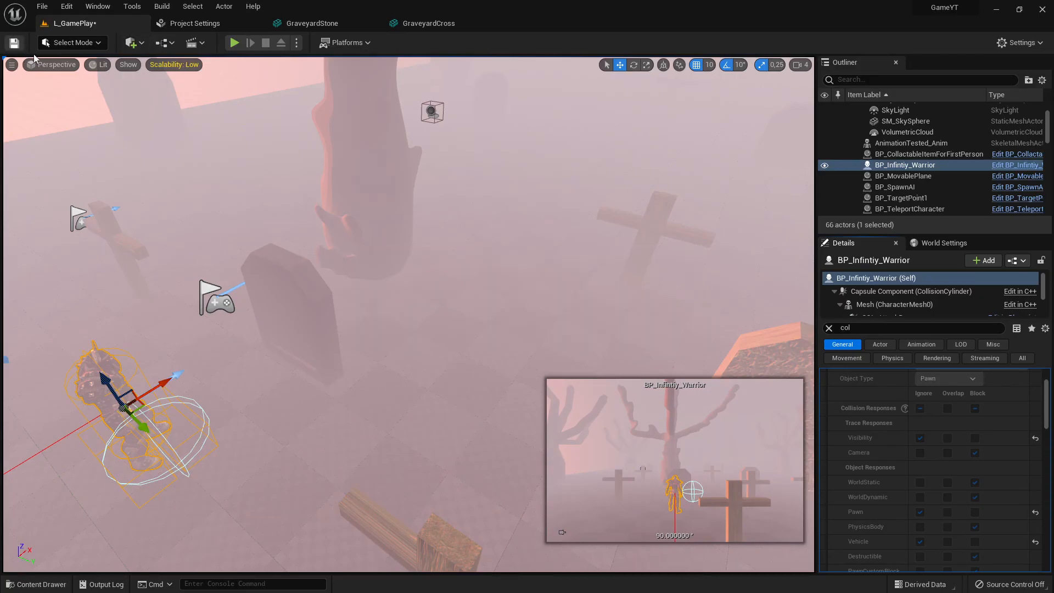
Switch to the browser to consult the Unreal collision overview documentation and return to the editor
{"action": "key", "text": "alt+Tab"}
{"action": "key", "text": "alt+Tab"}
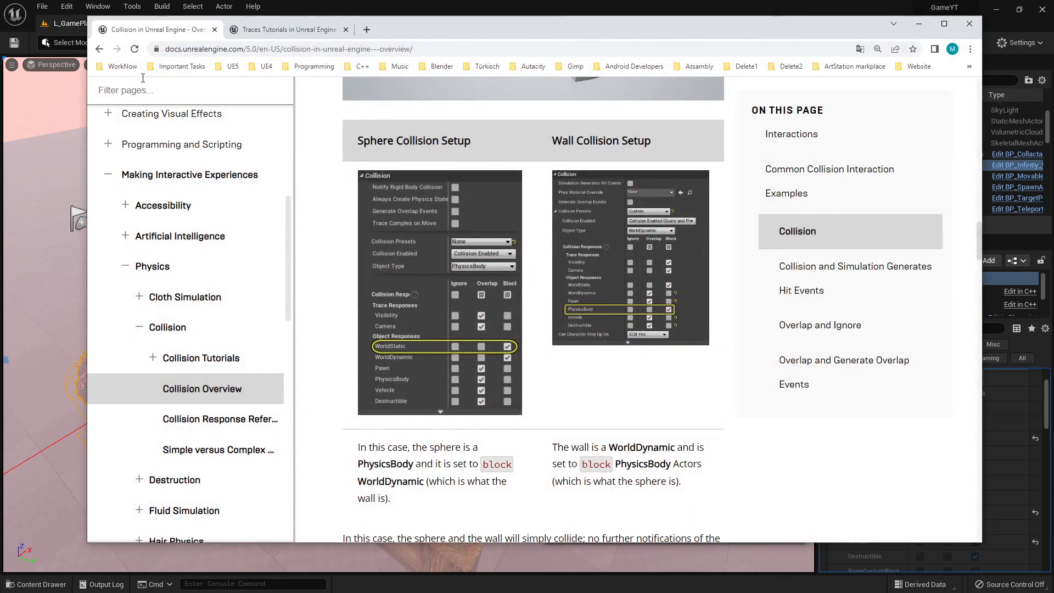
{"action": "key", "text": "alt+Tab"}
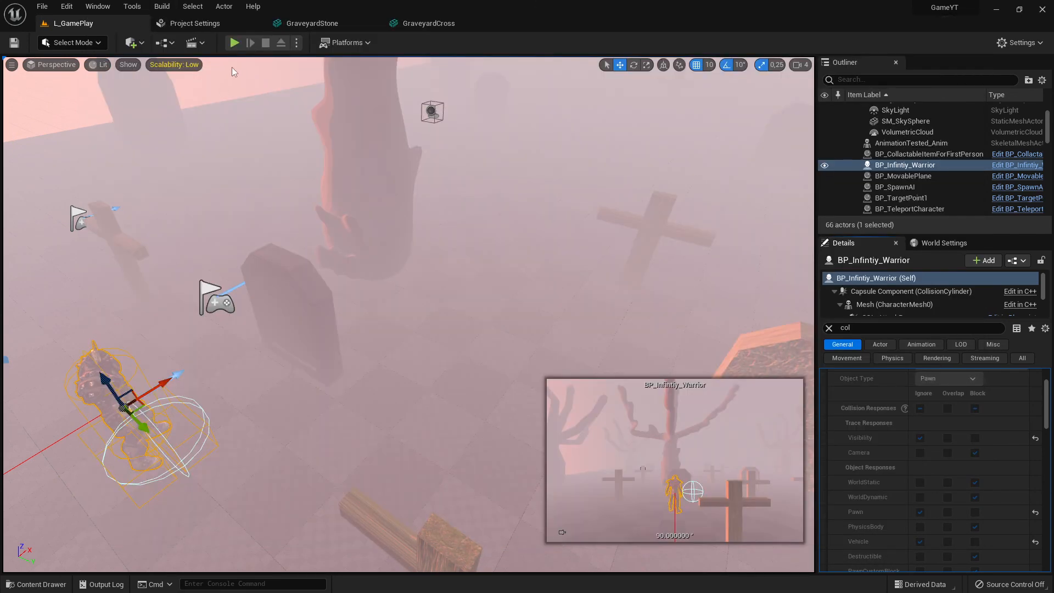
Review the project's collision preset list, then read the collision overview documentation's interaction rules and sphere-versus-wall examples
{"action": "mouse_move", "coordinate": [363, 354]}
{"action": "right_mouse_down"}
{"action": "mouse_move", "coordinate": [313, 308]}
{"action": "mouse_move", "coordinate": [286, 302]}
{"action": "mouse_move", "coordinate": [439, 300]}
{"action": "mouse_move", "coordinate": [396, 308]}
{"action": "mouse_move", "coordinate": [371, 352]}
{"action": "right_mouse_up"}
{"action": "left_click", "coordinate": [192, 23]}
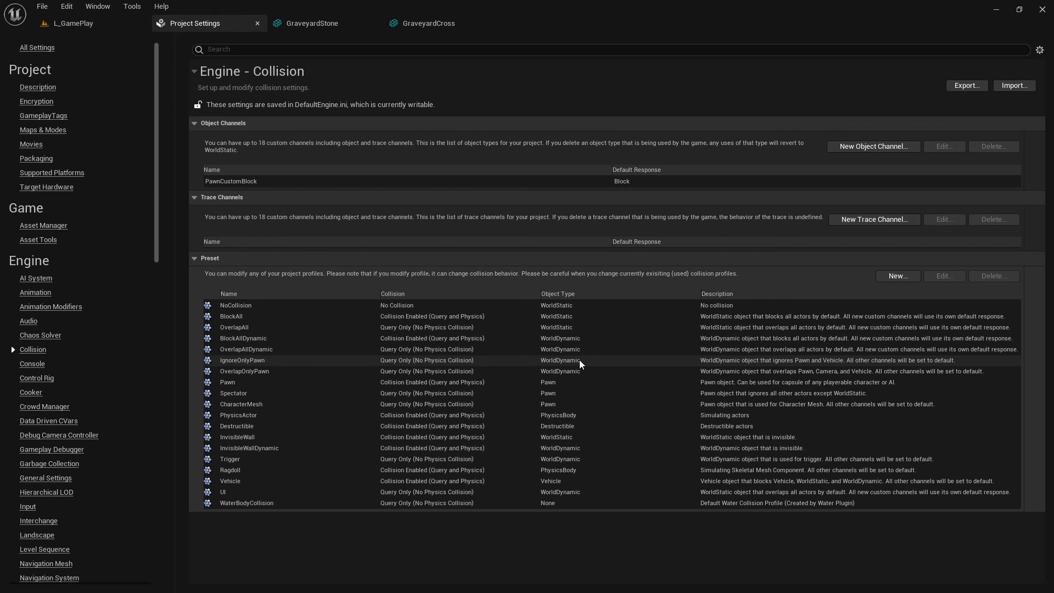
{"action": "key", "text": "alt+Tab"}
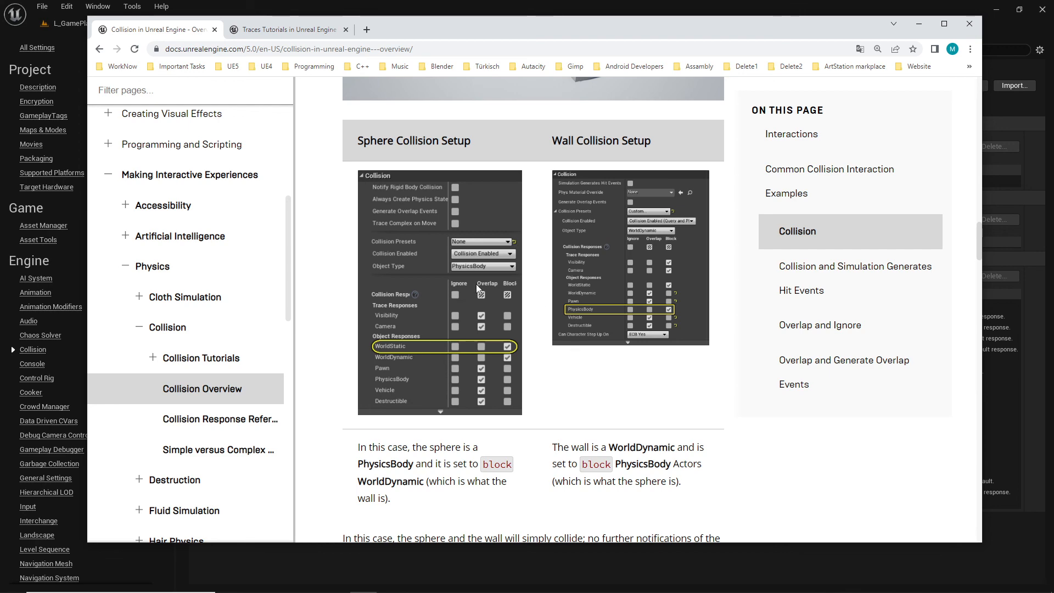
{"action": "scroll", "coordinate": [192, 249], "scroll_direction": "up", "scroll_amount": 5}
{"action": "scroll", "coordinate": [380, 207], "scroll_direction": "up", "scroll_amount": 4}
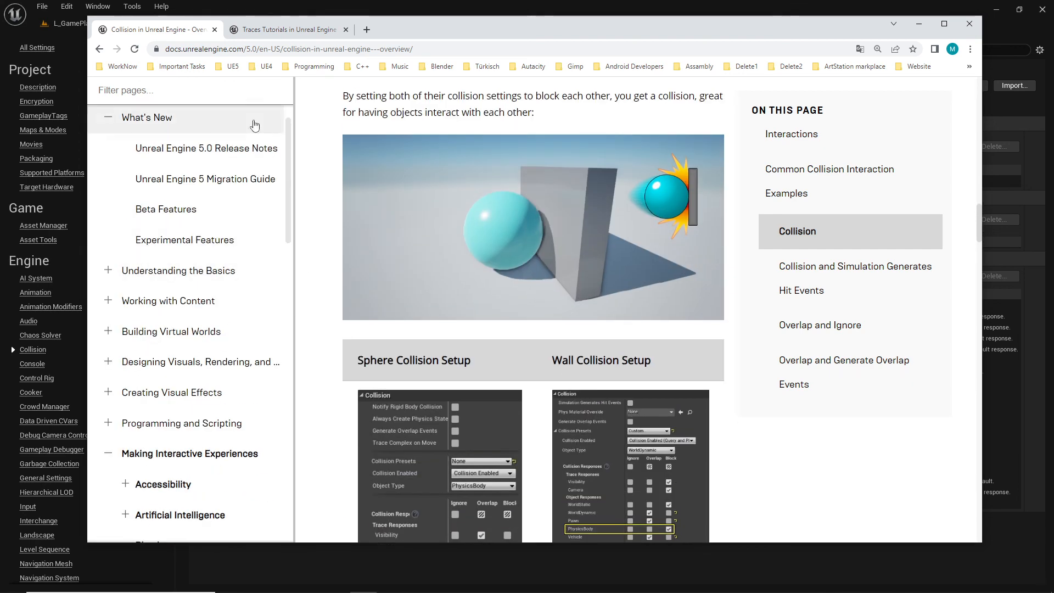
{"action": "scroll", "coordinate": [240, 256], "scroll_direction": "up", "scroll_amount": 2}
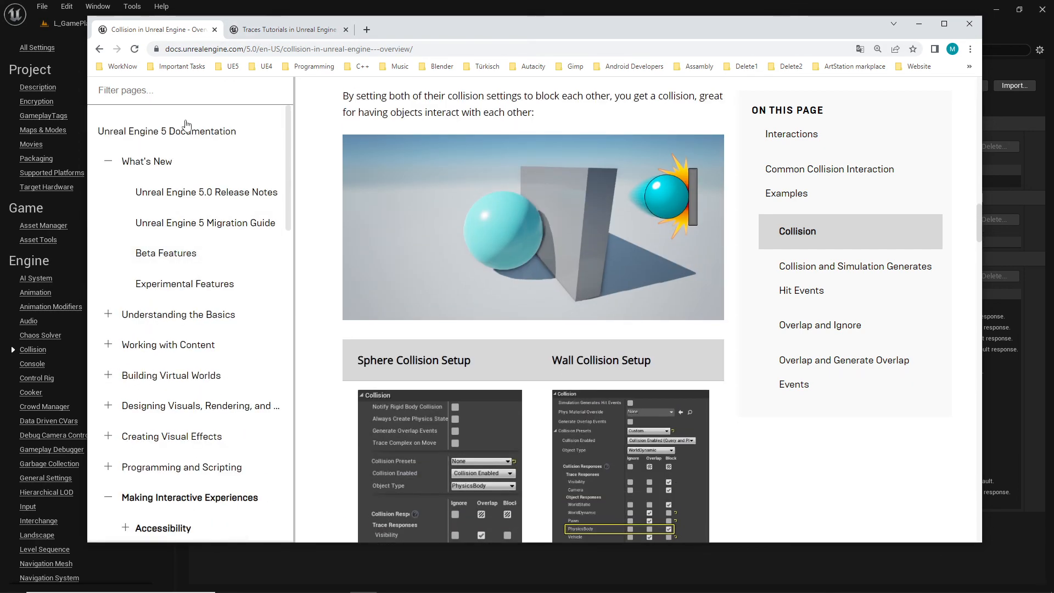
{"action": "scroll", "coordinate": [192, 247], "scroll_direction": "down", "scroll_amount": 5}
{"action": "scroll", "coordinate": [387, 433], "scroll_direction": "down", "scroll_amount": 1}
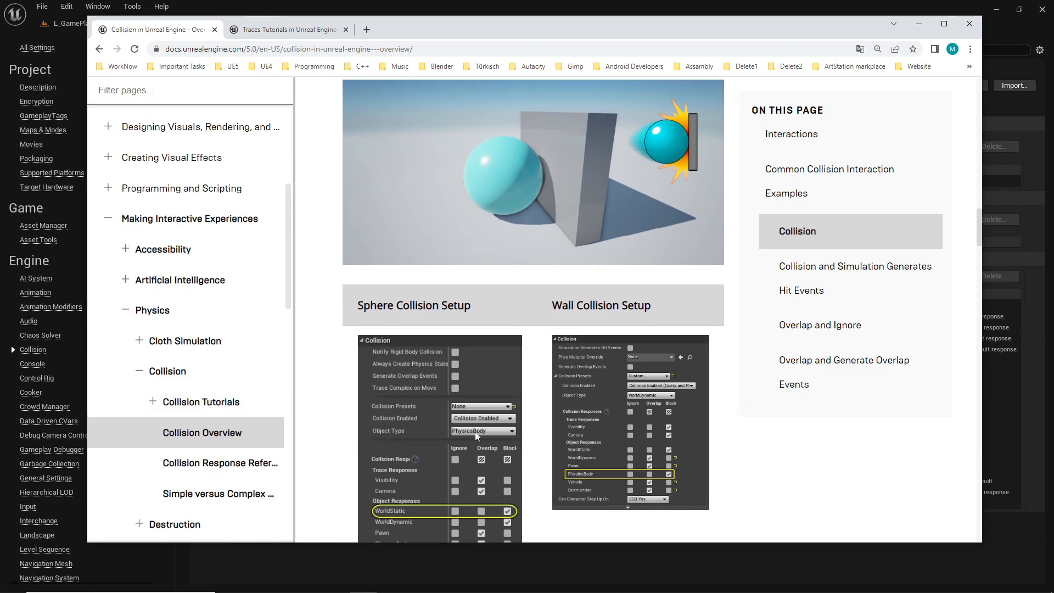
{"action": "scroll", "coordinate": [657, 330], "scroll_direction": "up", "scroll_amount": 15}
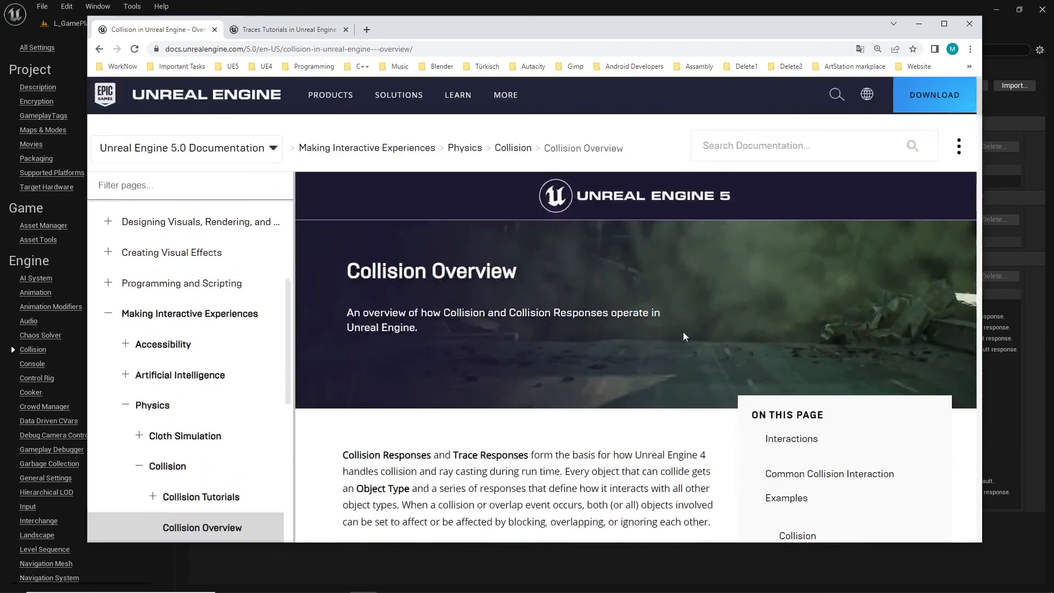
{"action": "scroll", "coordinate": [684, 333], "scroll_direction": "down", "scroll_amount": 10}
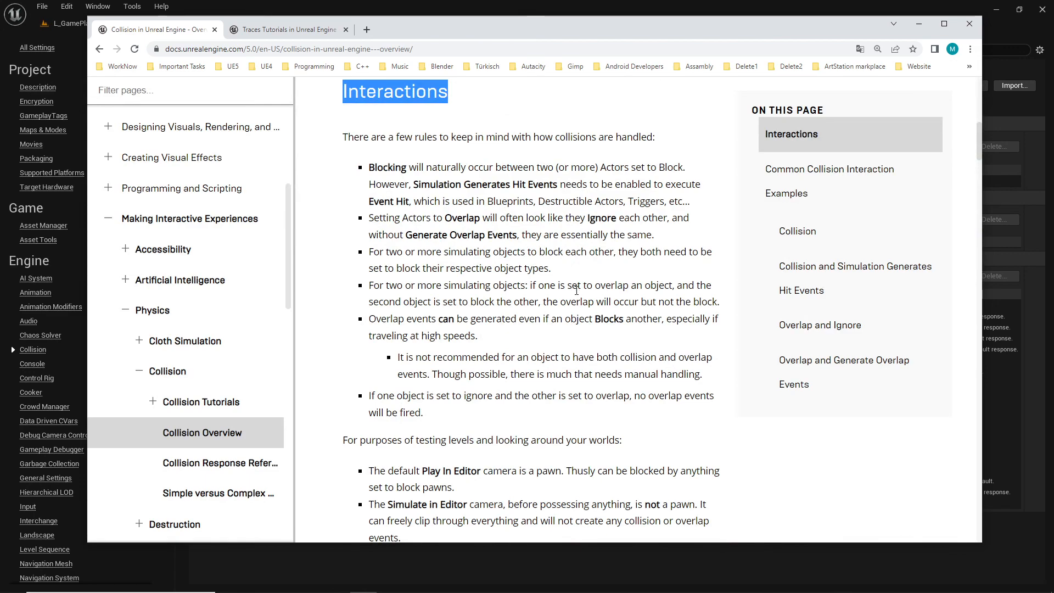
{"action": "scroll", "coordinate": [610, 329], "scroll_direction": "down", "scroll_amount": 15}
{"action": "scroll", "coordinate": [613, 321], "scroll_direction": "down", "scroll_amount": 20}
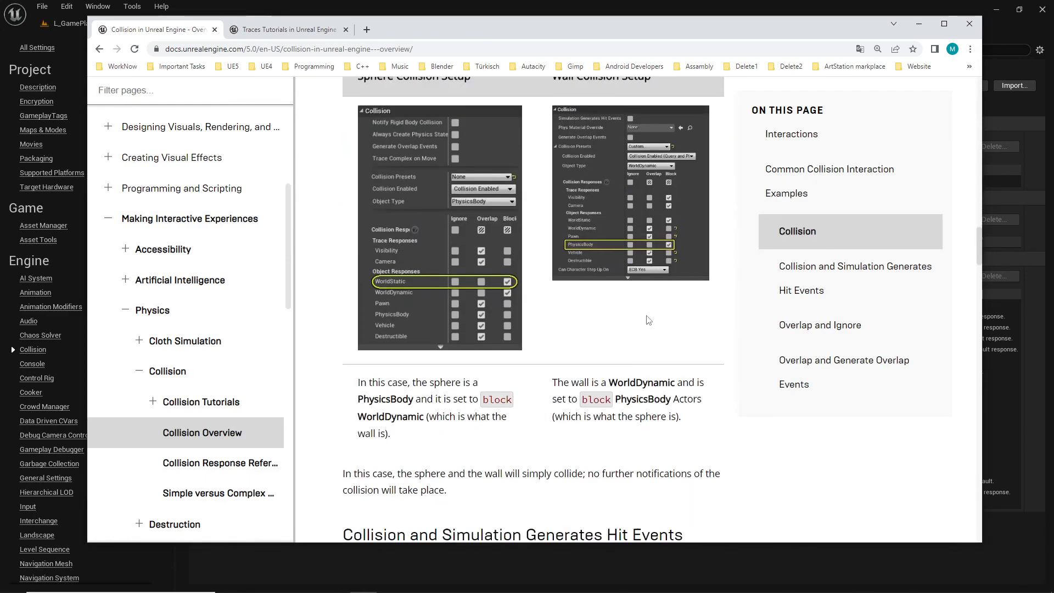
{"action": "scroll", "coordinate": [640, 377], "scroll_direction": "down", "scroll_amount": 15}
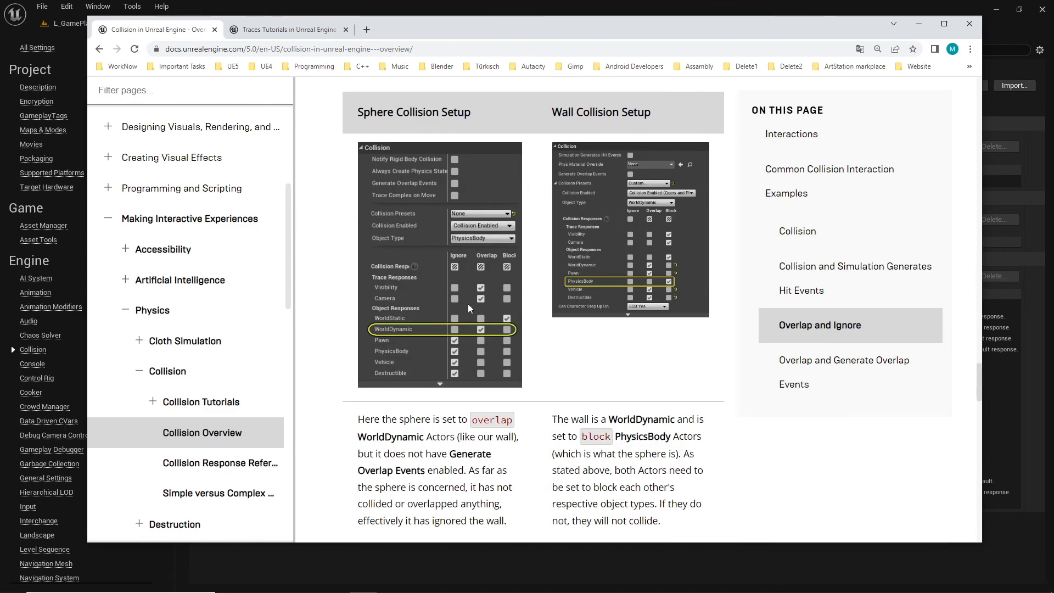
{"action": "key", "text": "alt+Tab"}
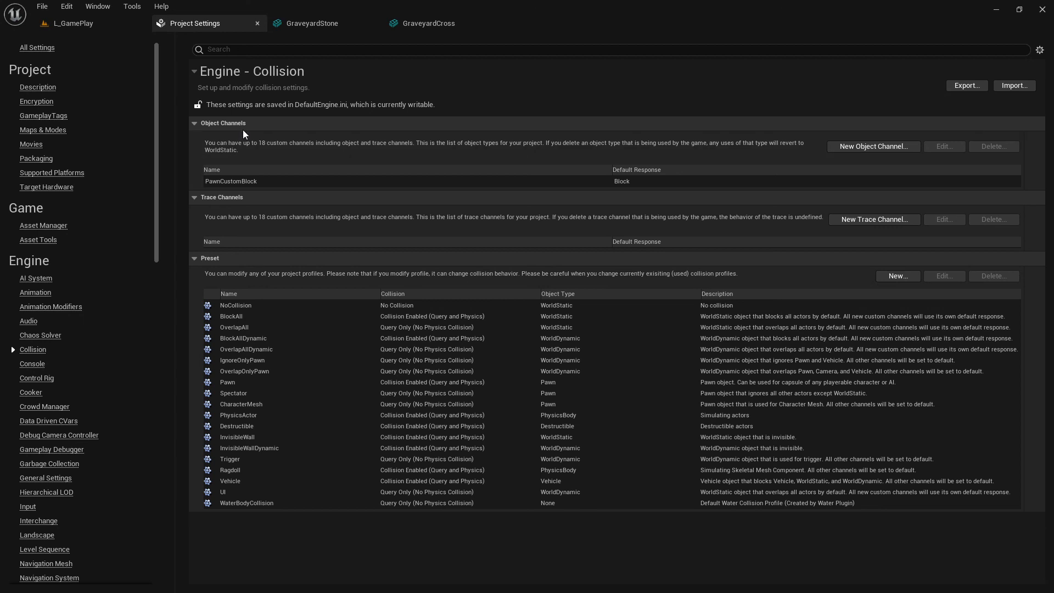
Check the cross's and gravestone's collision presets in their mesh editors, then return to the level around the warrior
{"action": "left_click", "coordinate": [428, 24]}
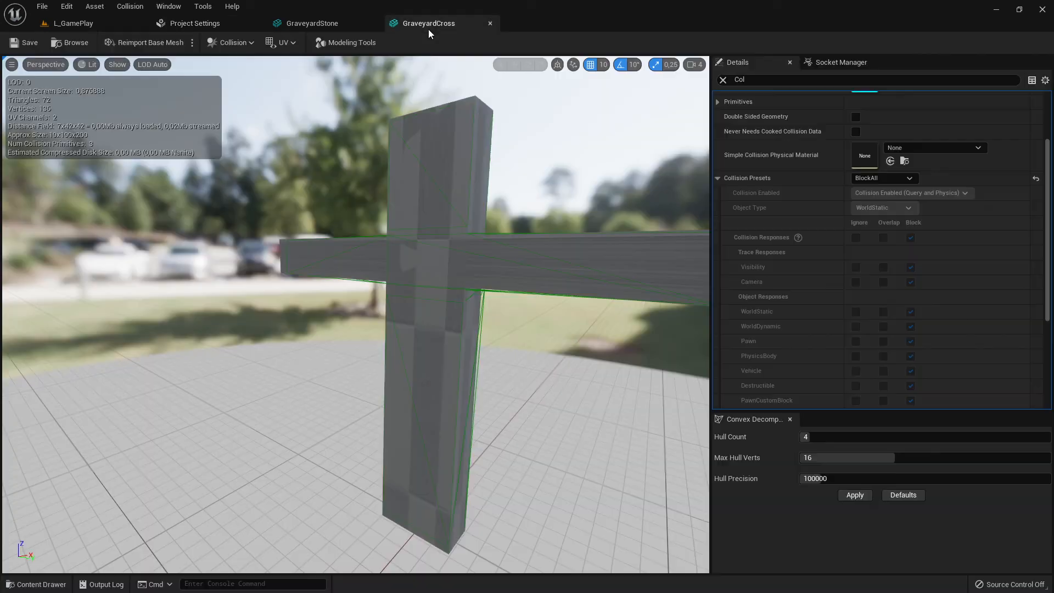
{"action": "left_click", "coordinate": [303, 24]}
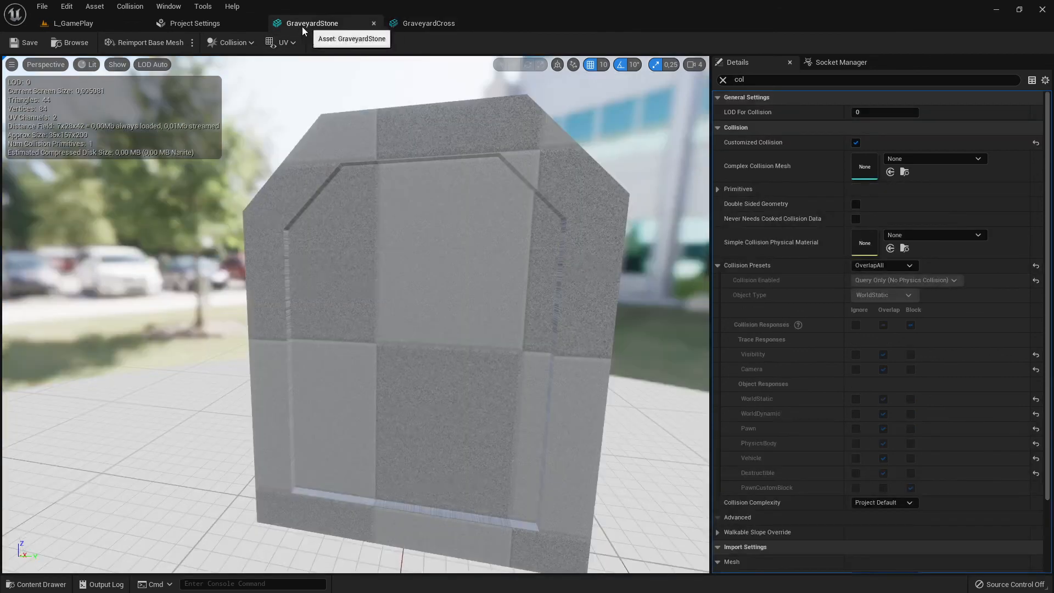
{"action": "left_click", "coordinate": [75, 24]}
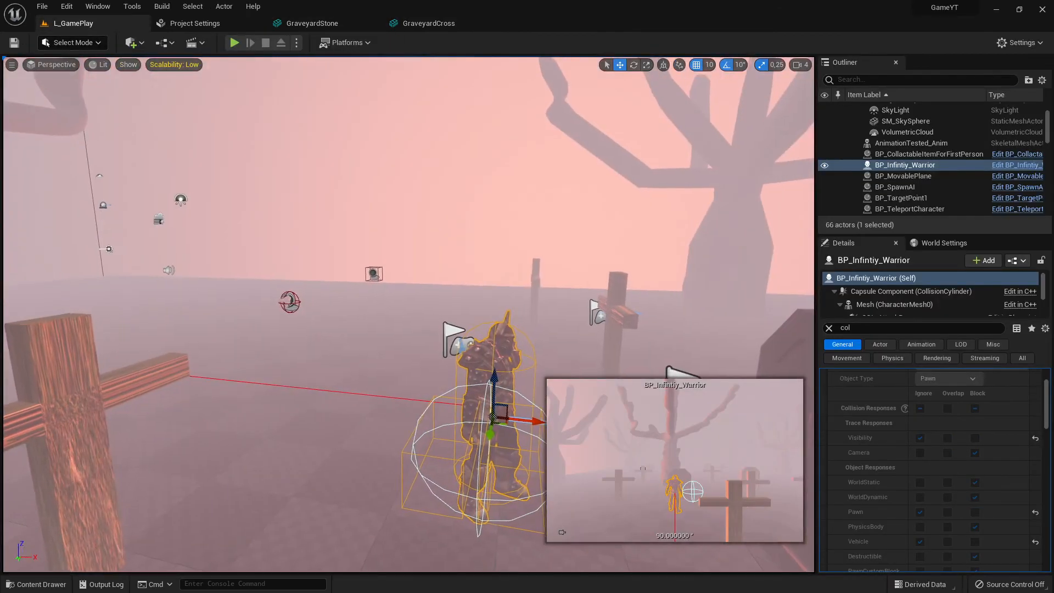
{"action": "right_click_drag", "start_coordinate": [459, 375], "coordinate": [472, 362]}
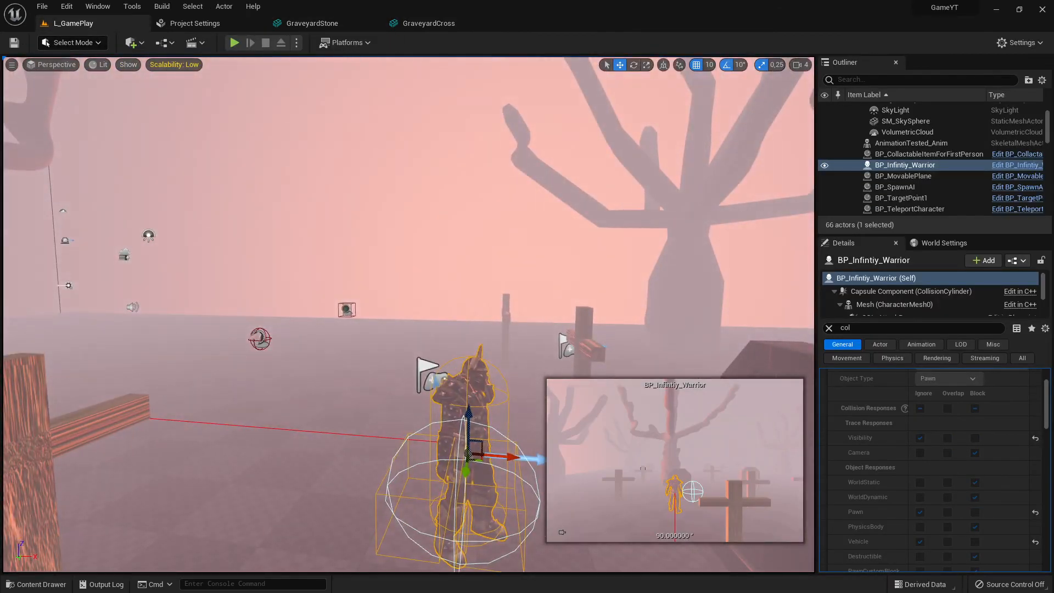